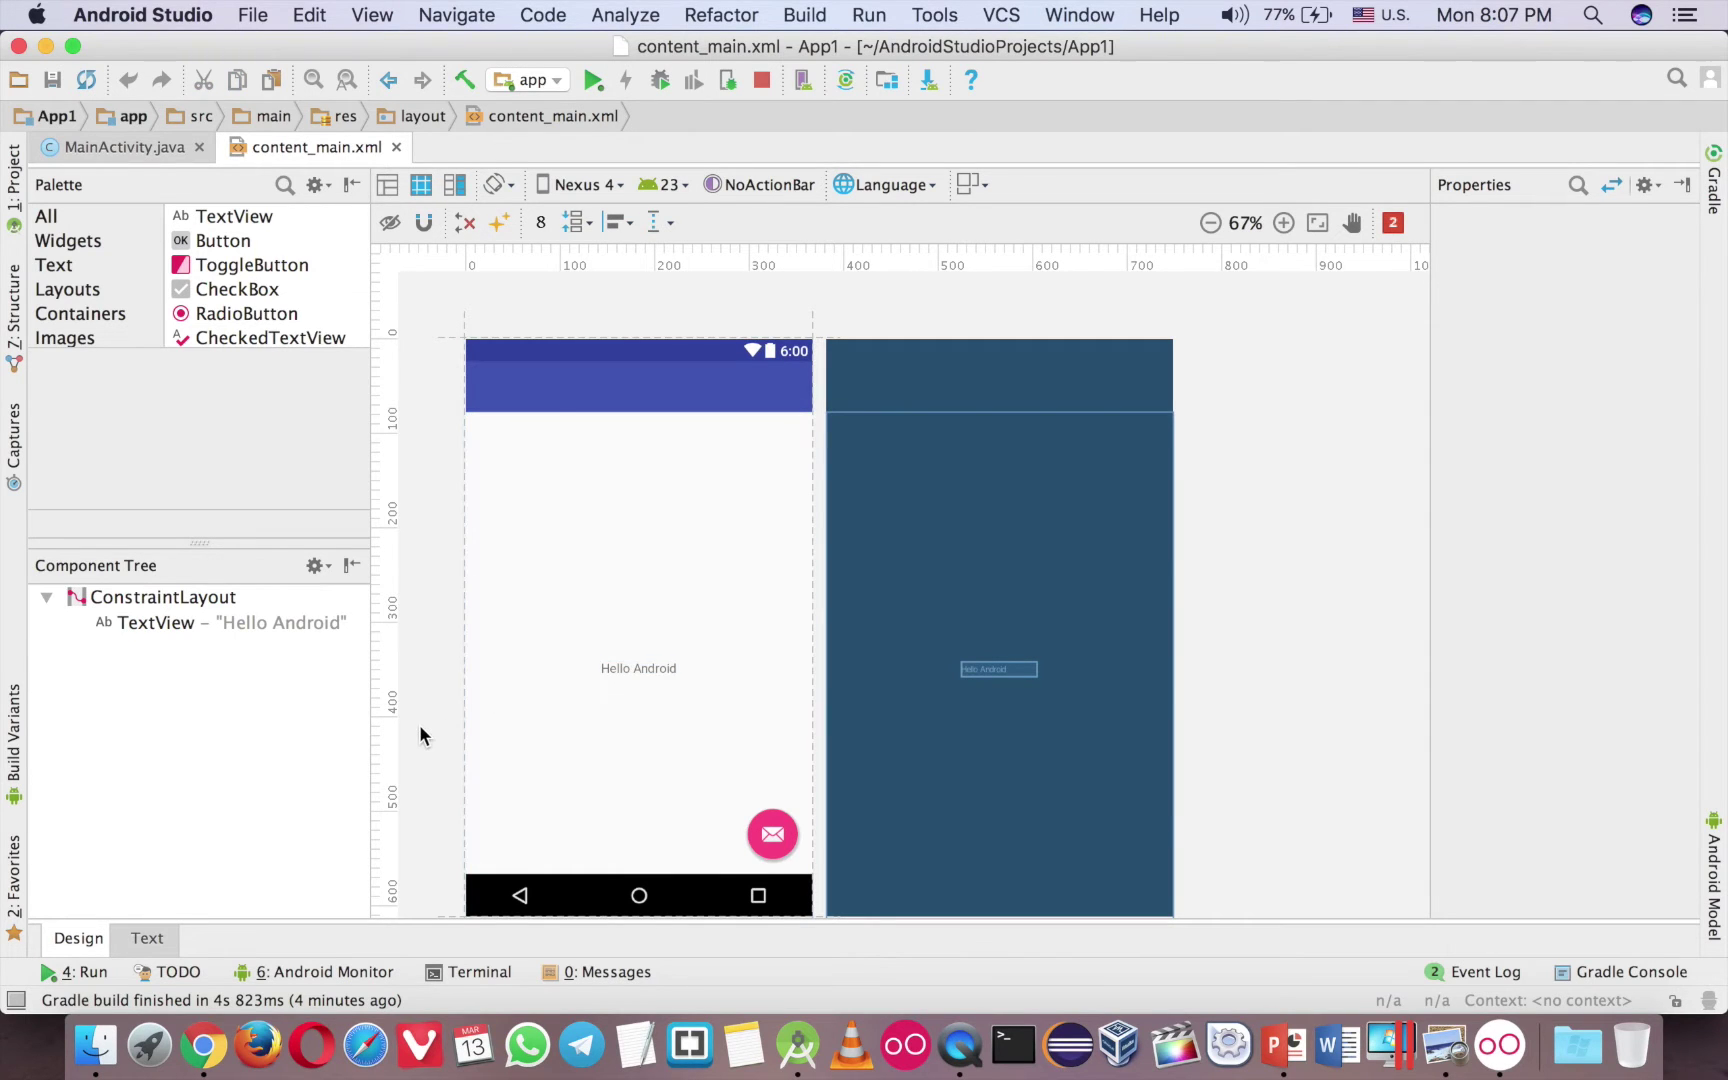
- Select the Hello Android TextView and view content_main.xml as XML source
click(638, 669)
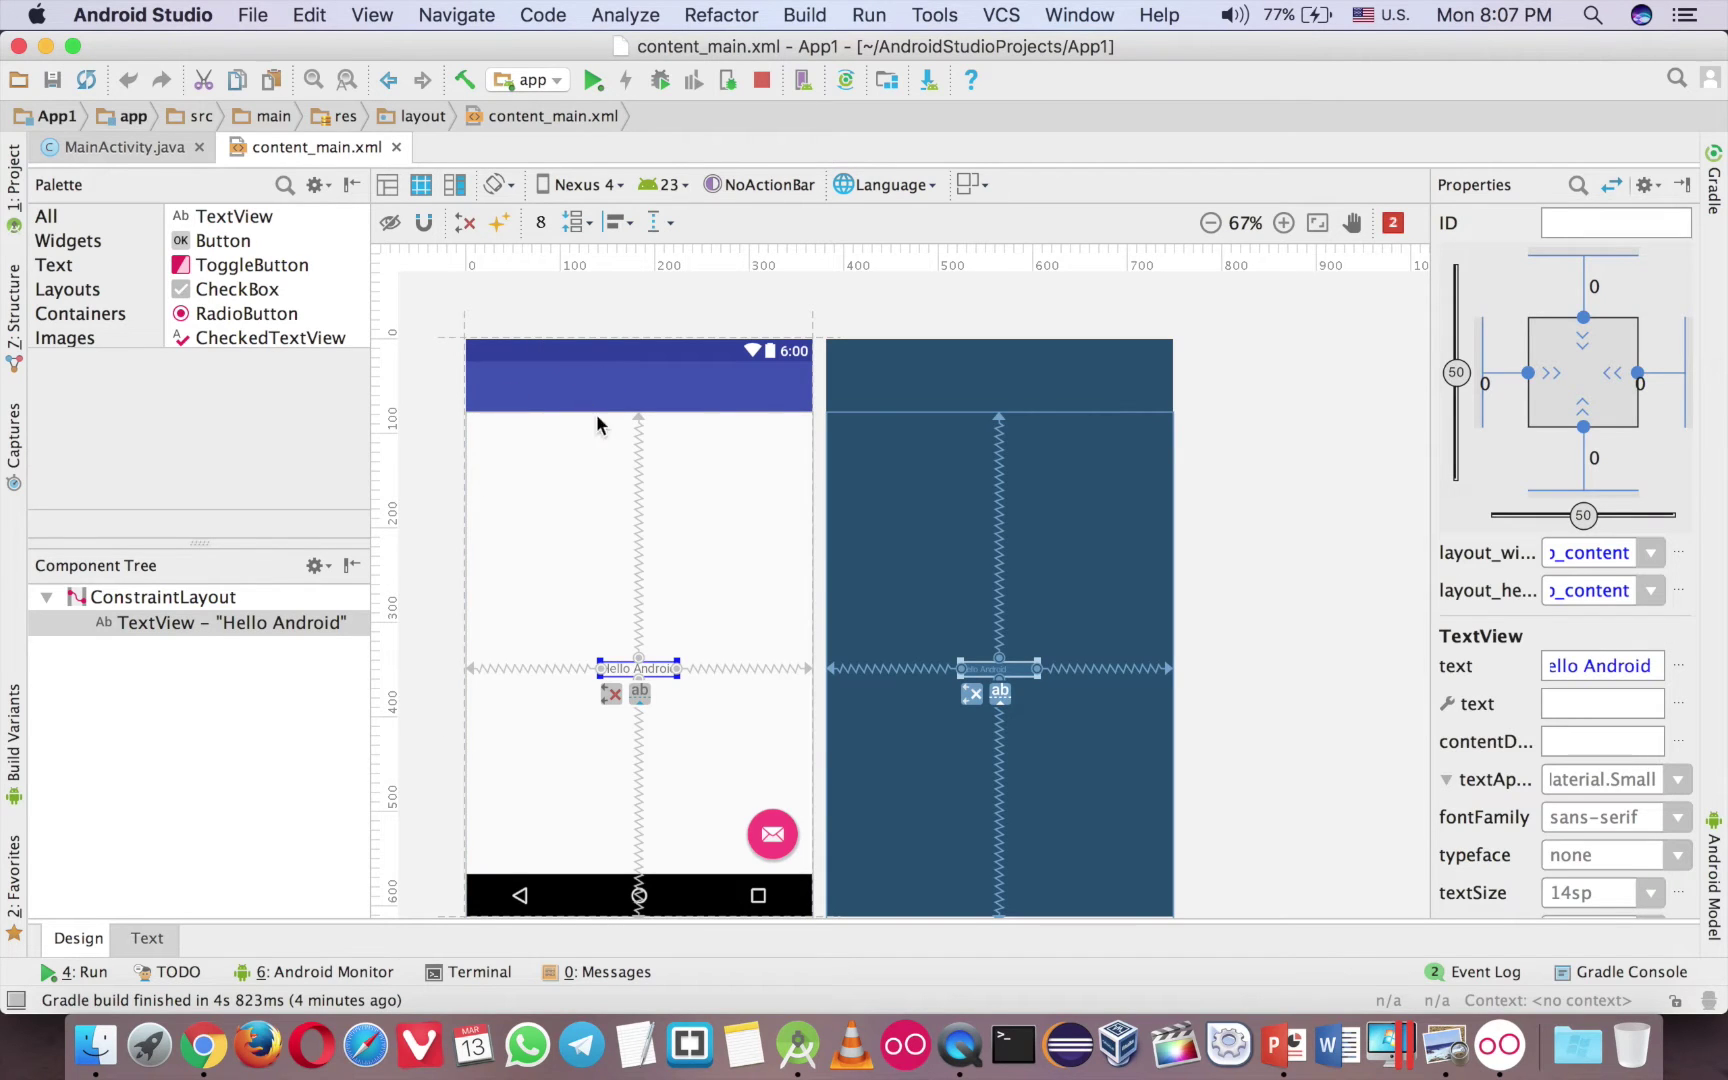
click(147, 938)
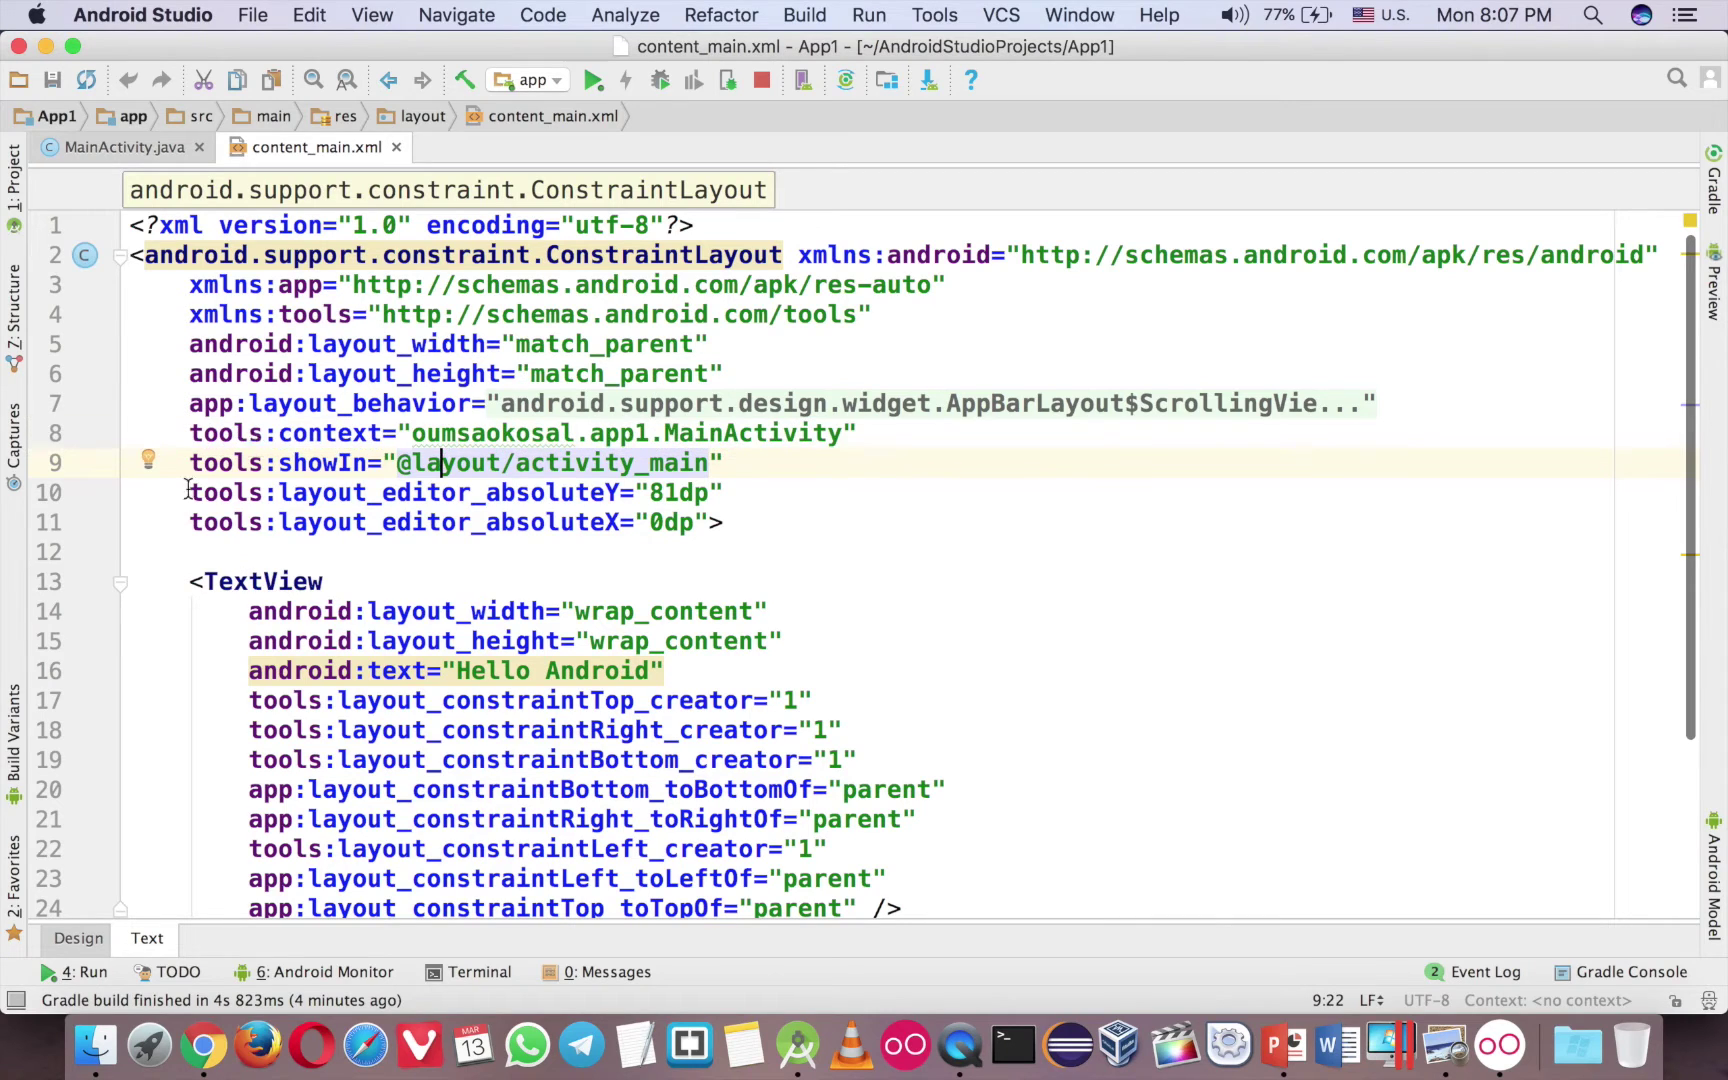
- Compare MainActivity.java with the content_main.xml Design view, ending back in MainActivity
click(124, 148)
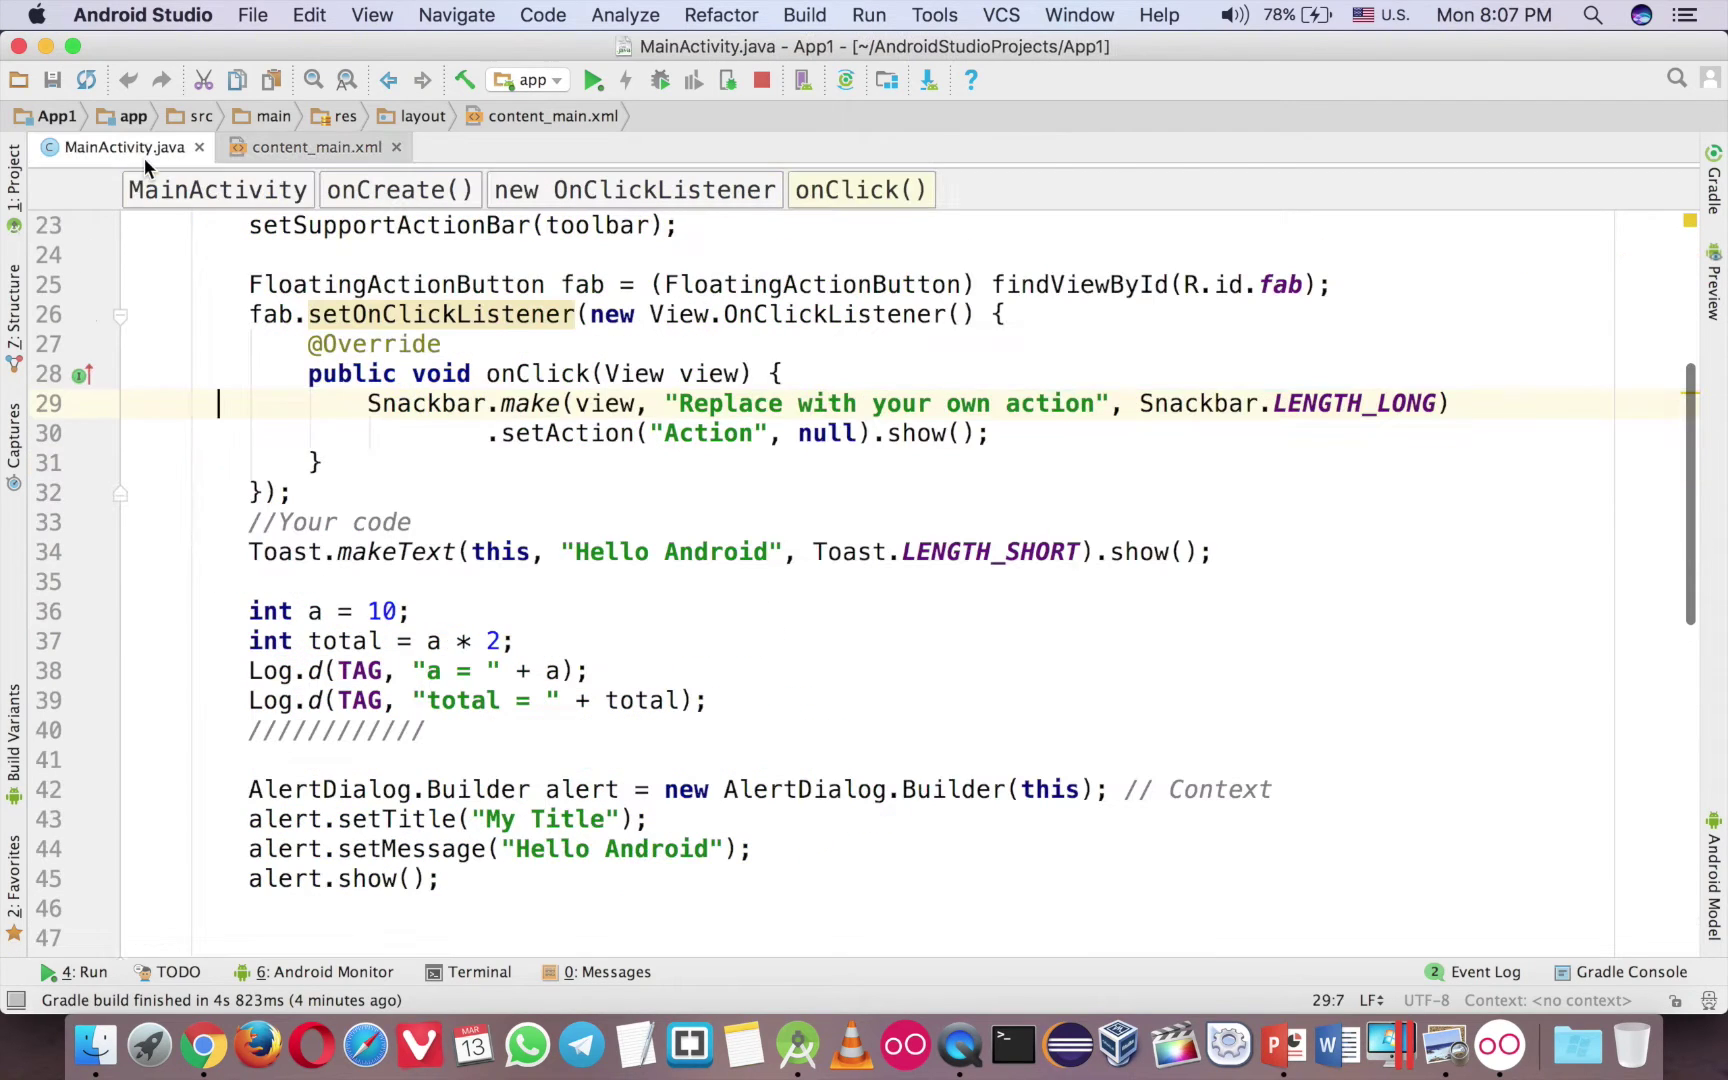
click(322, 147)
click(78, 938)
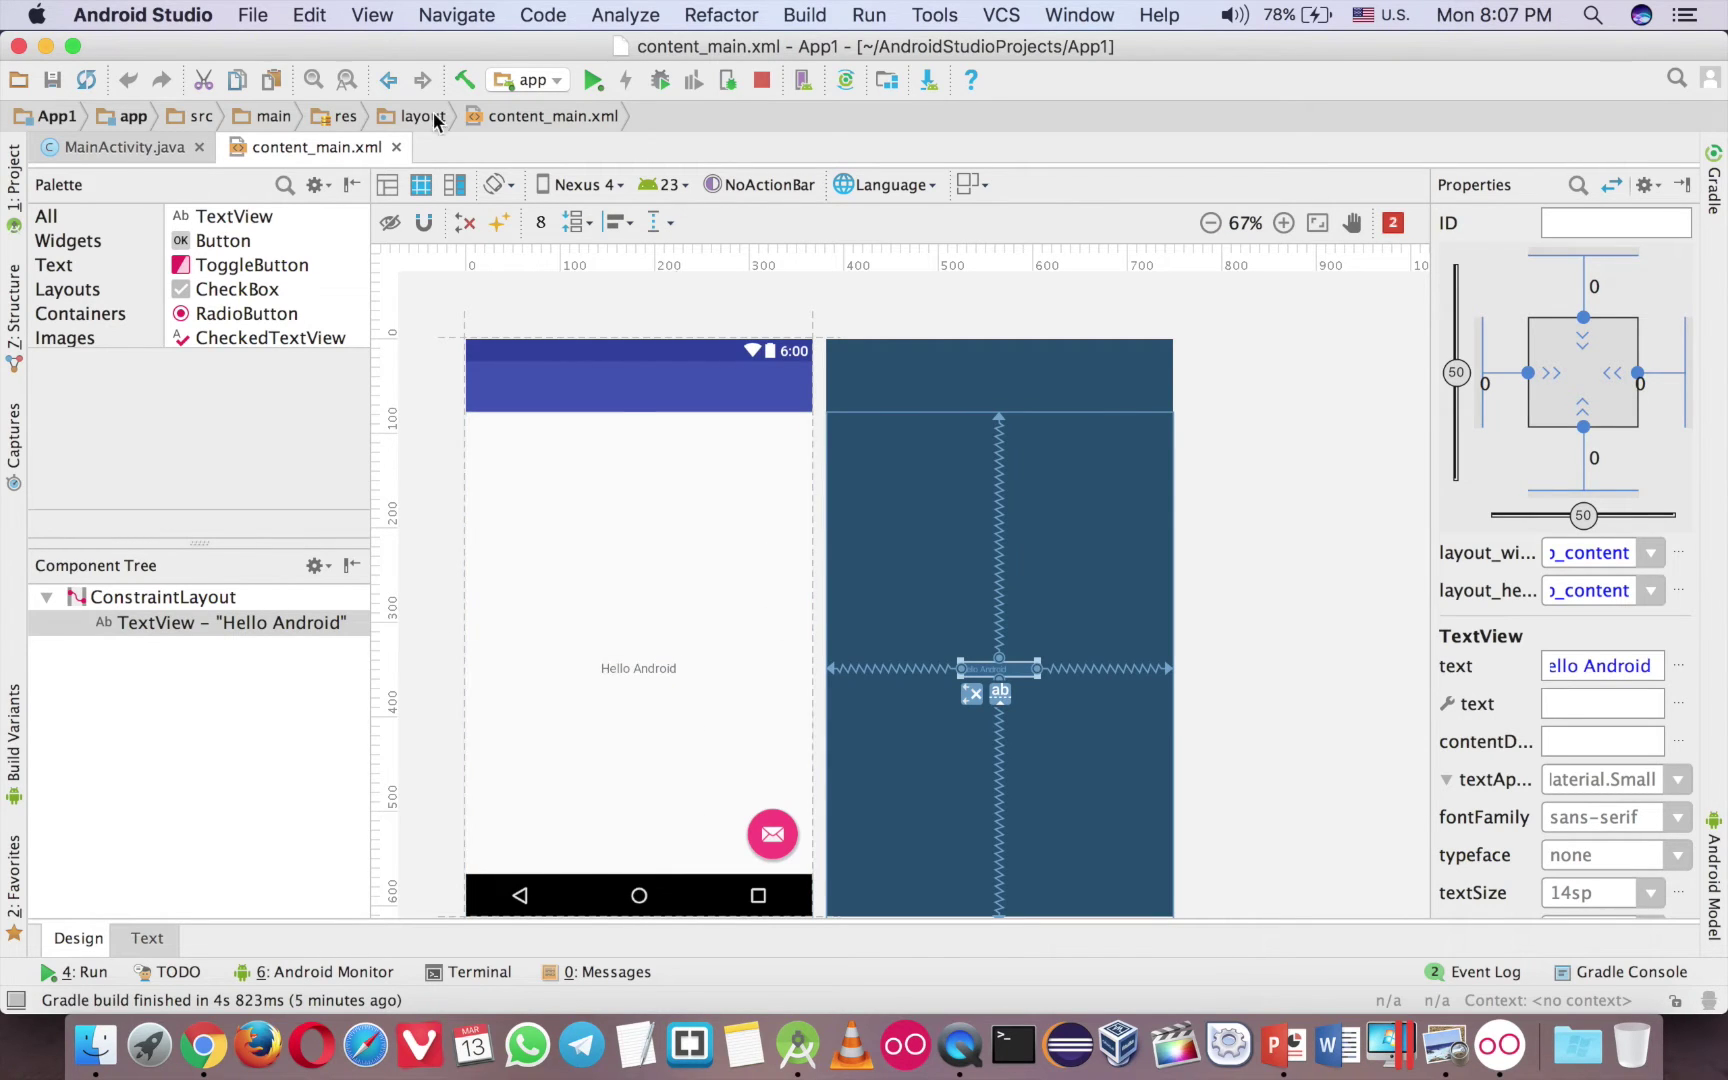
click(121, 148)
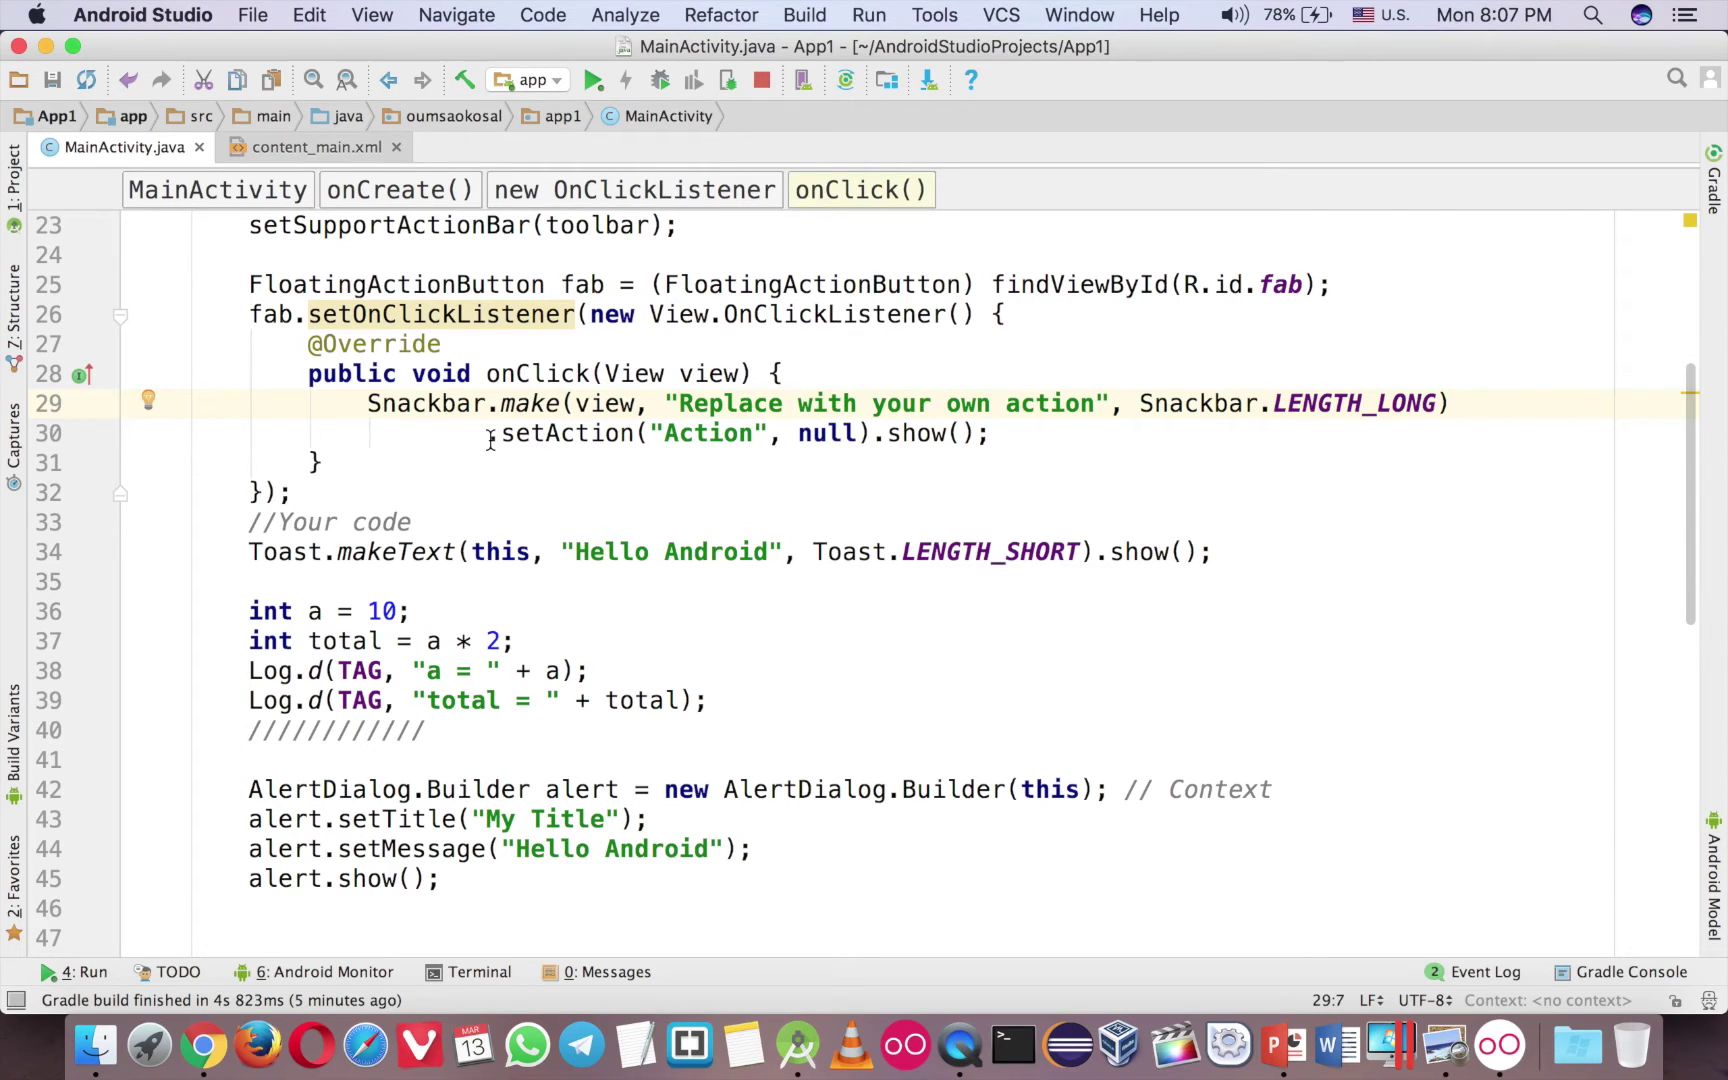
- Delete the old Toast, log and AlertDialog code and the leftover blank line from onCreate
click(243, 524)
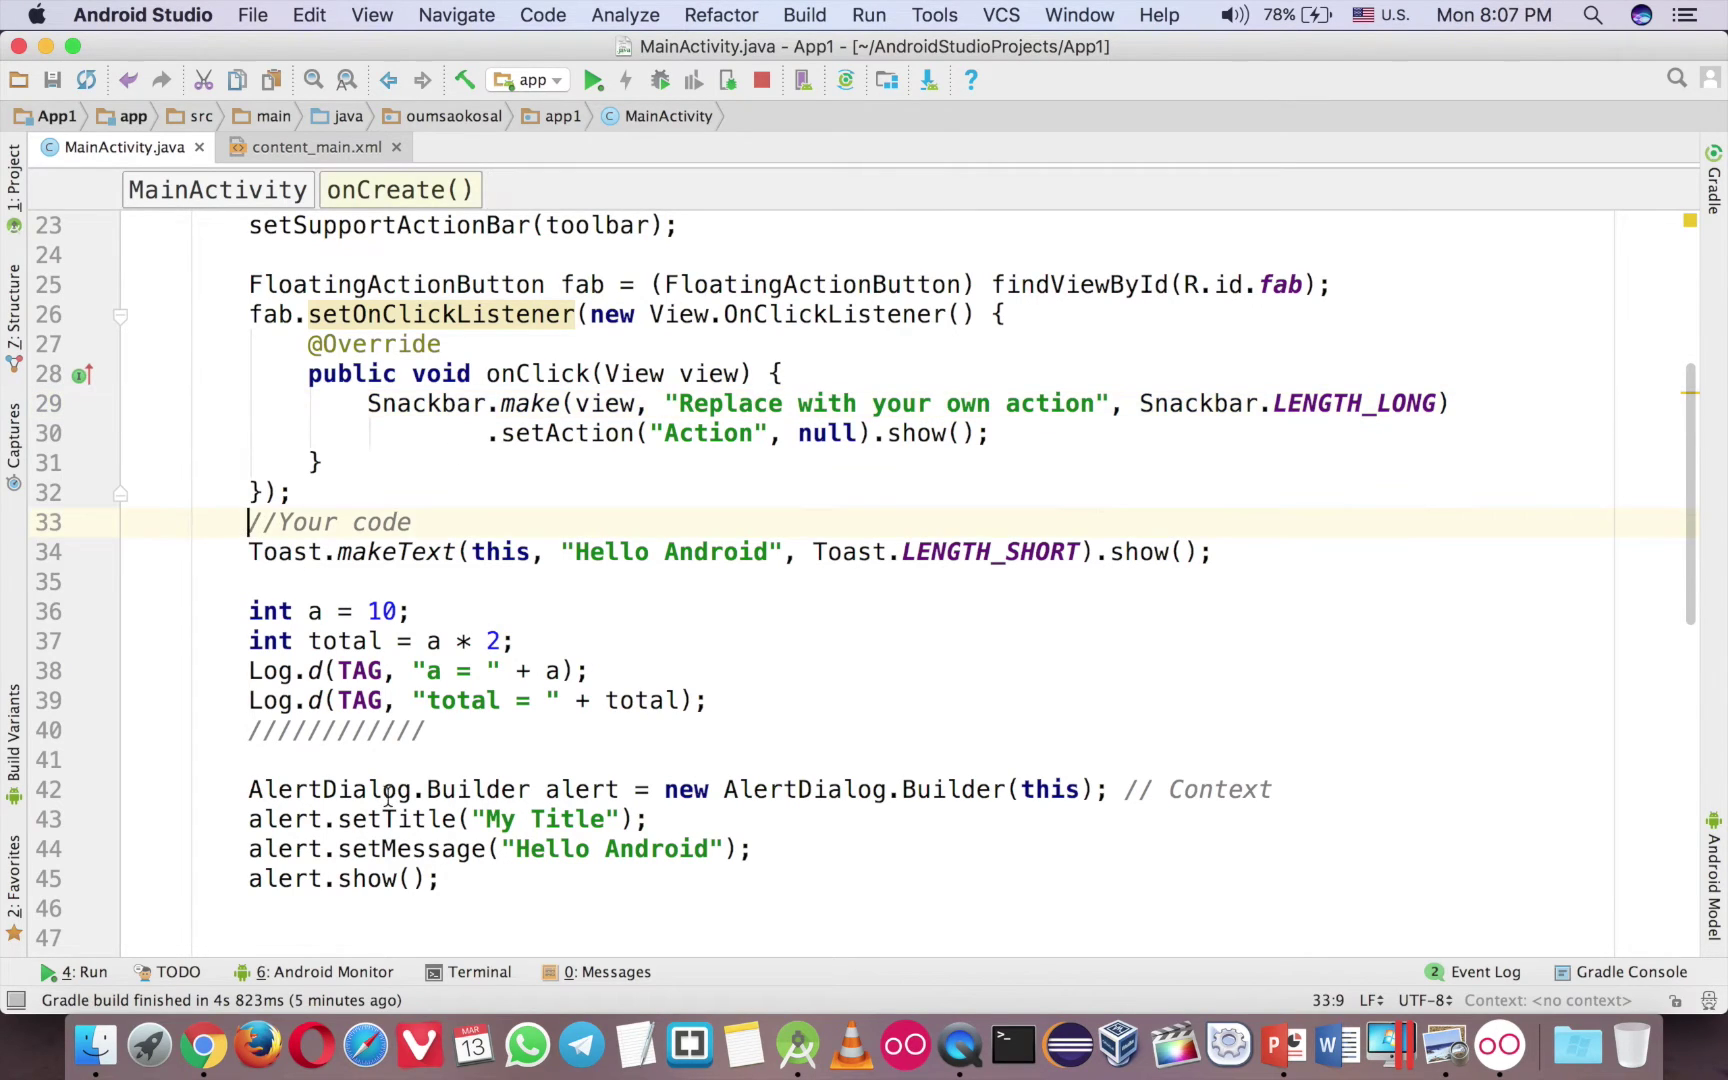
shift+click(481, 884)
key(BackSpace)
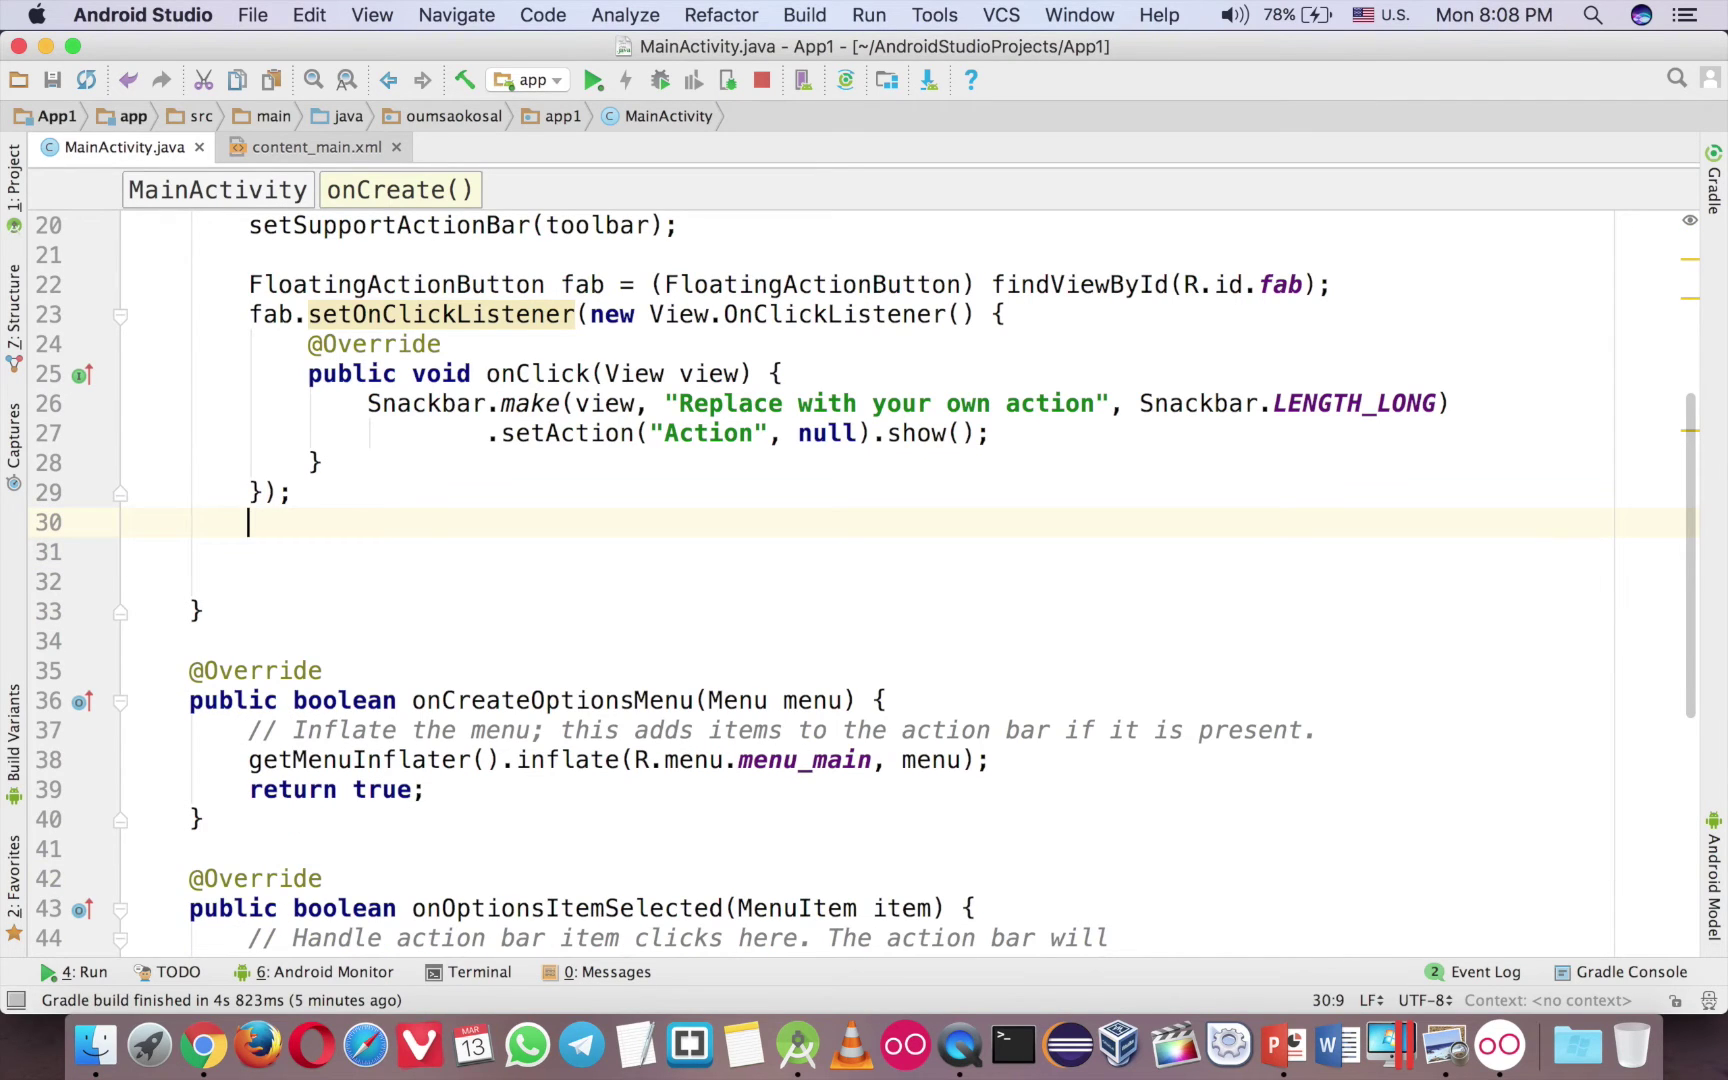
key(Delete)
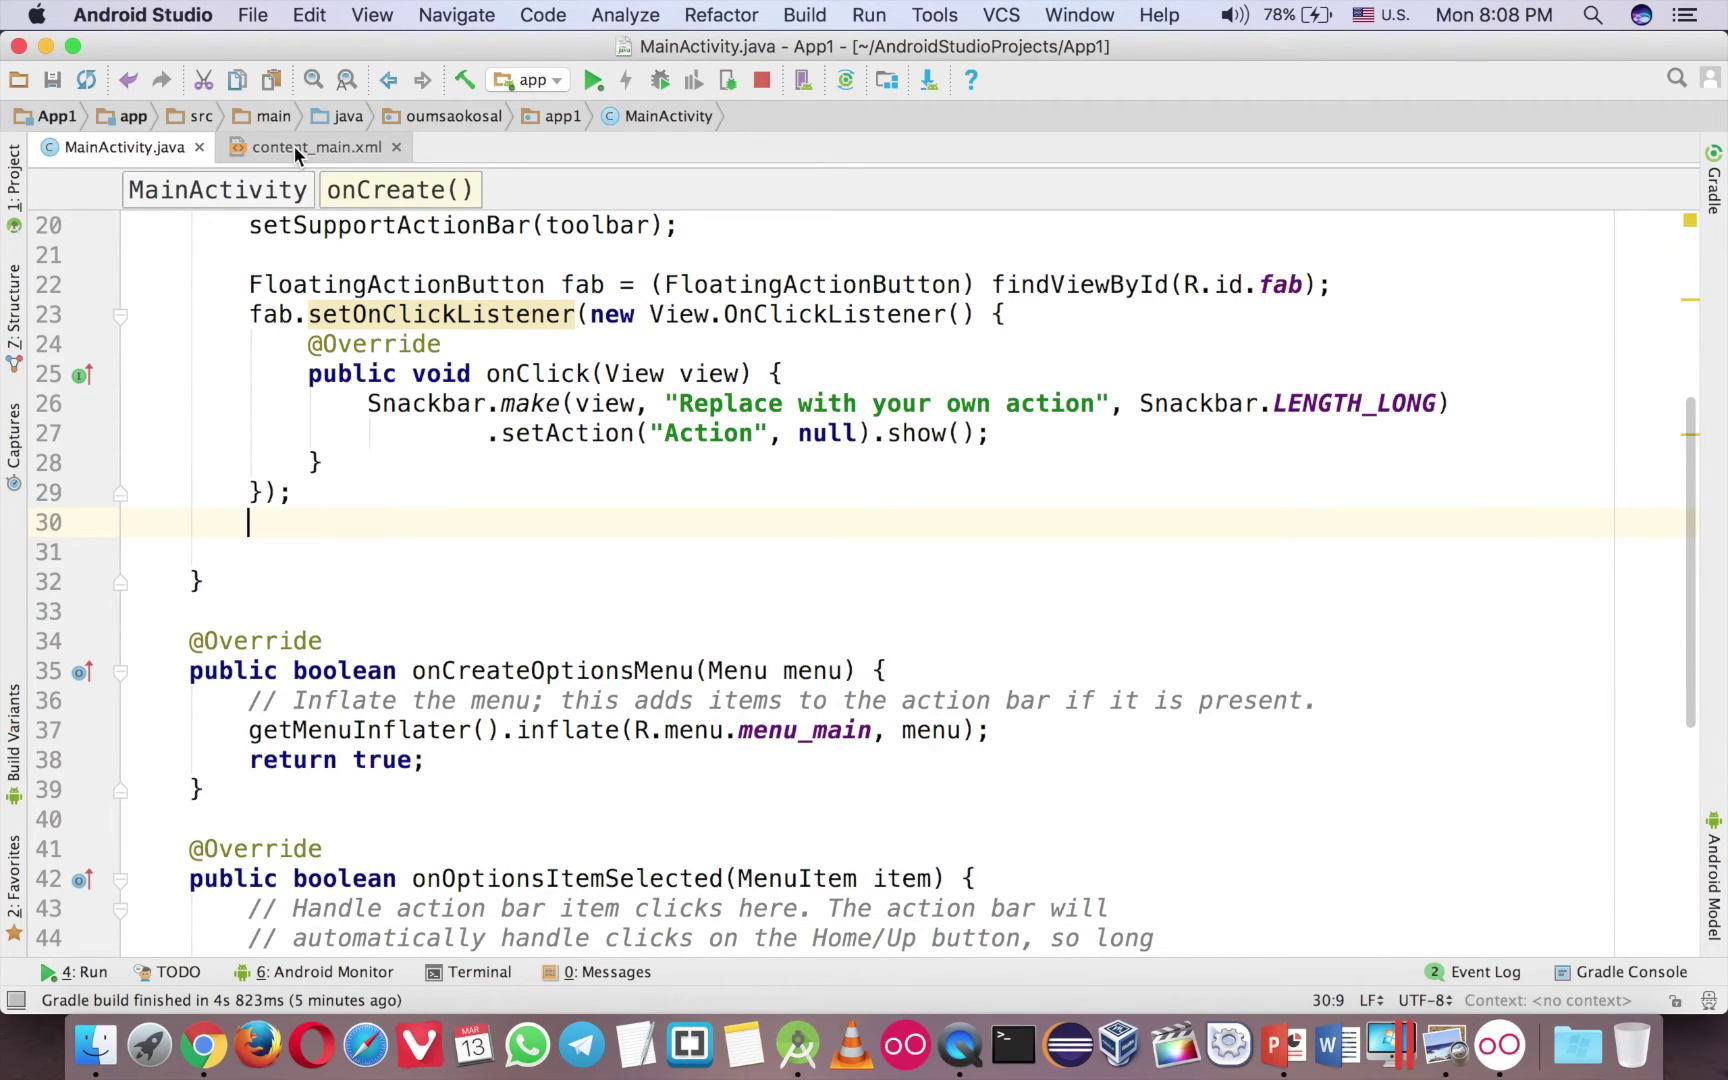
- Write the three-line label 'UI Widget / Layout / XML' on the left of the canvas
click(295, 146)
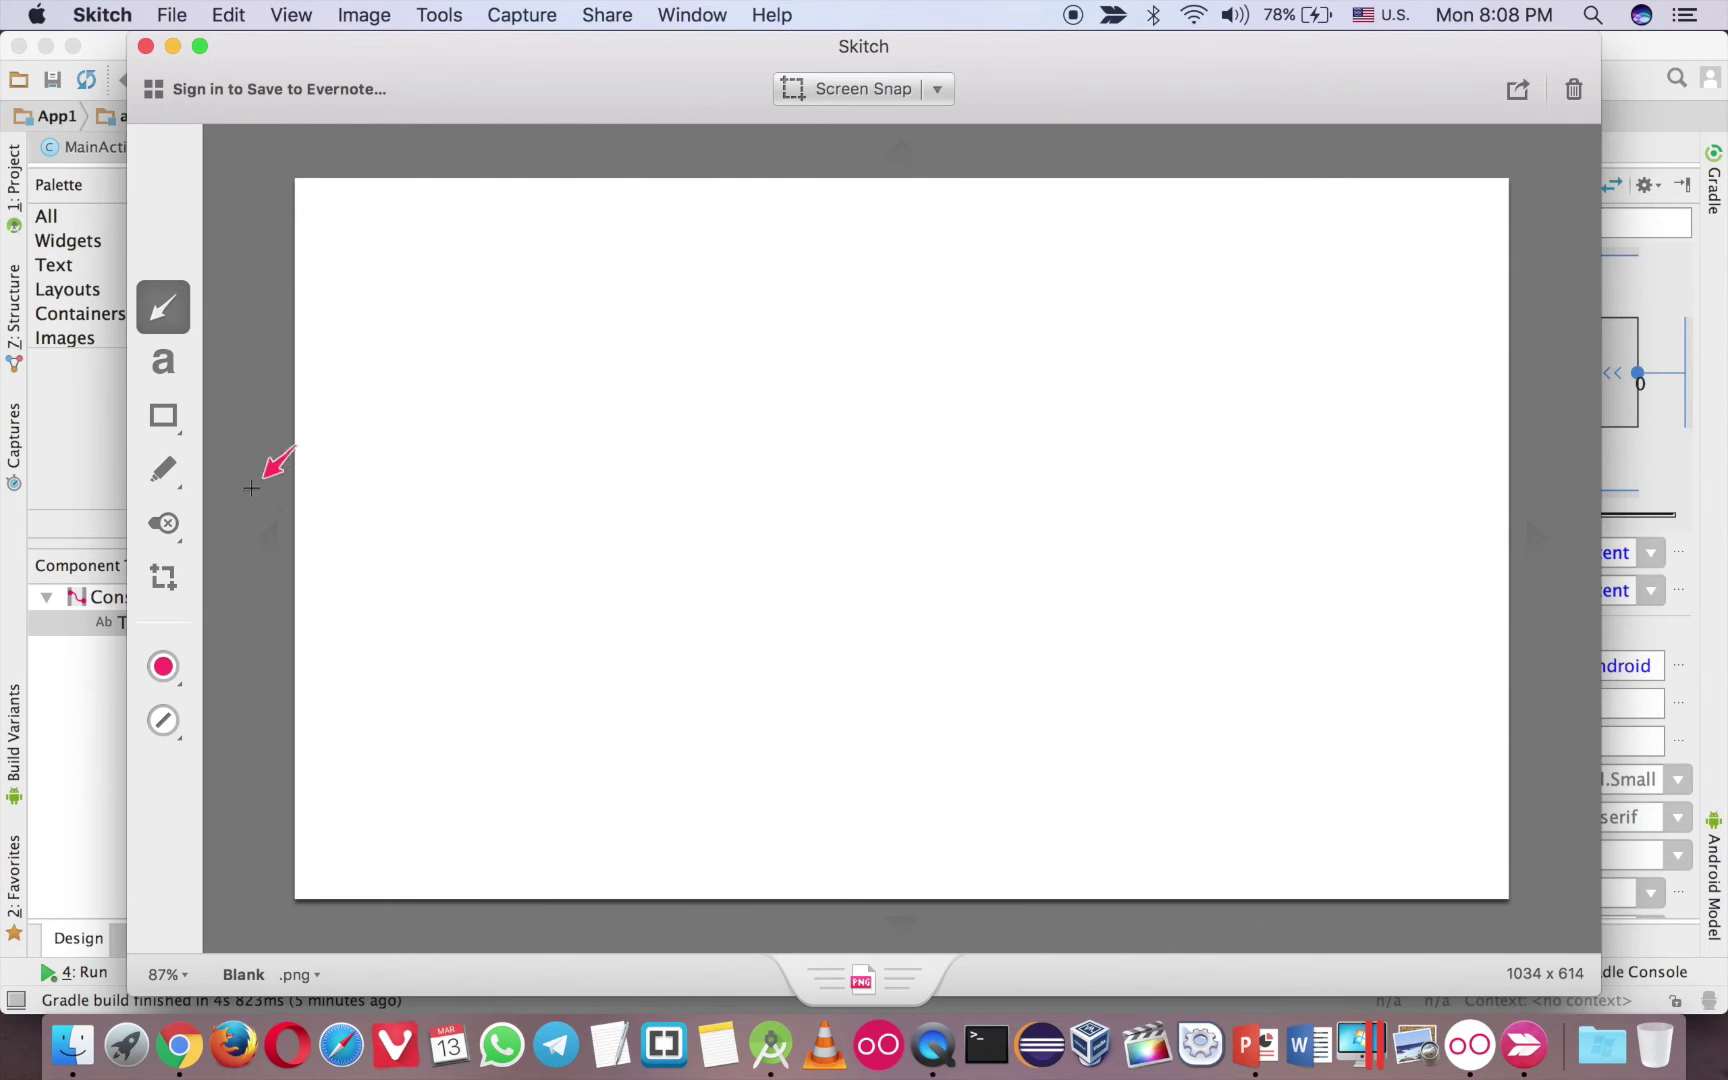
click(163, 365)
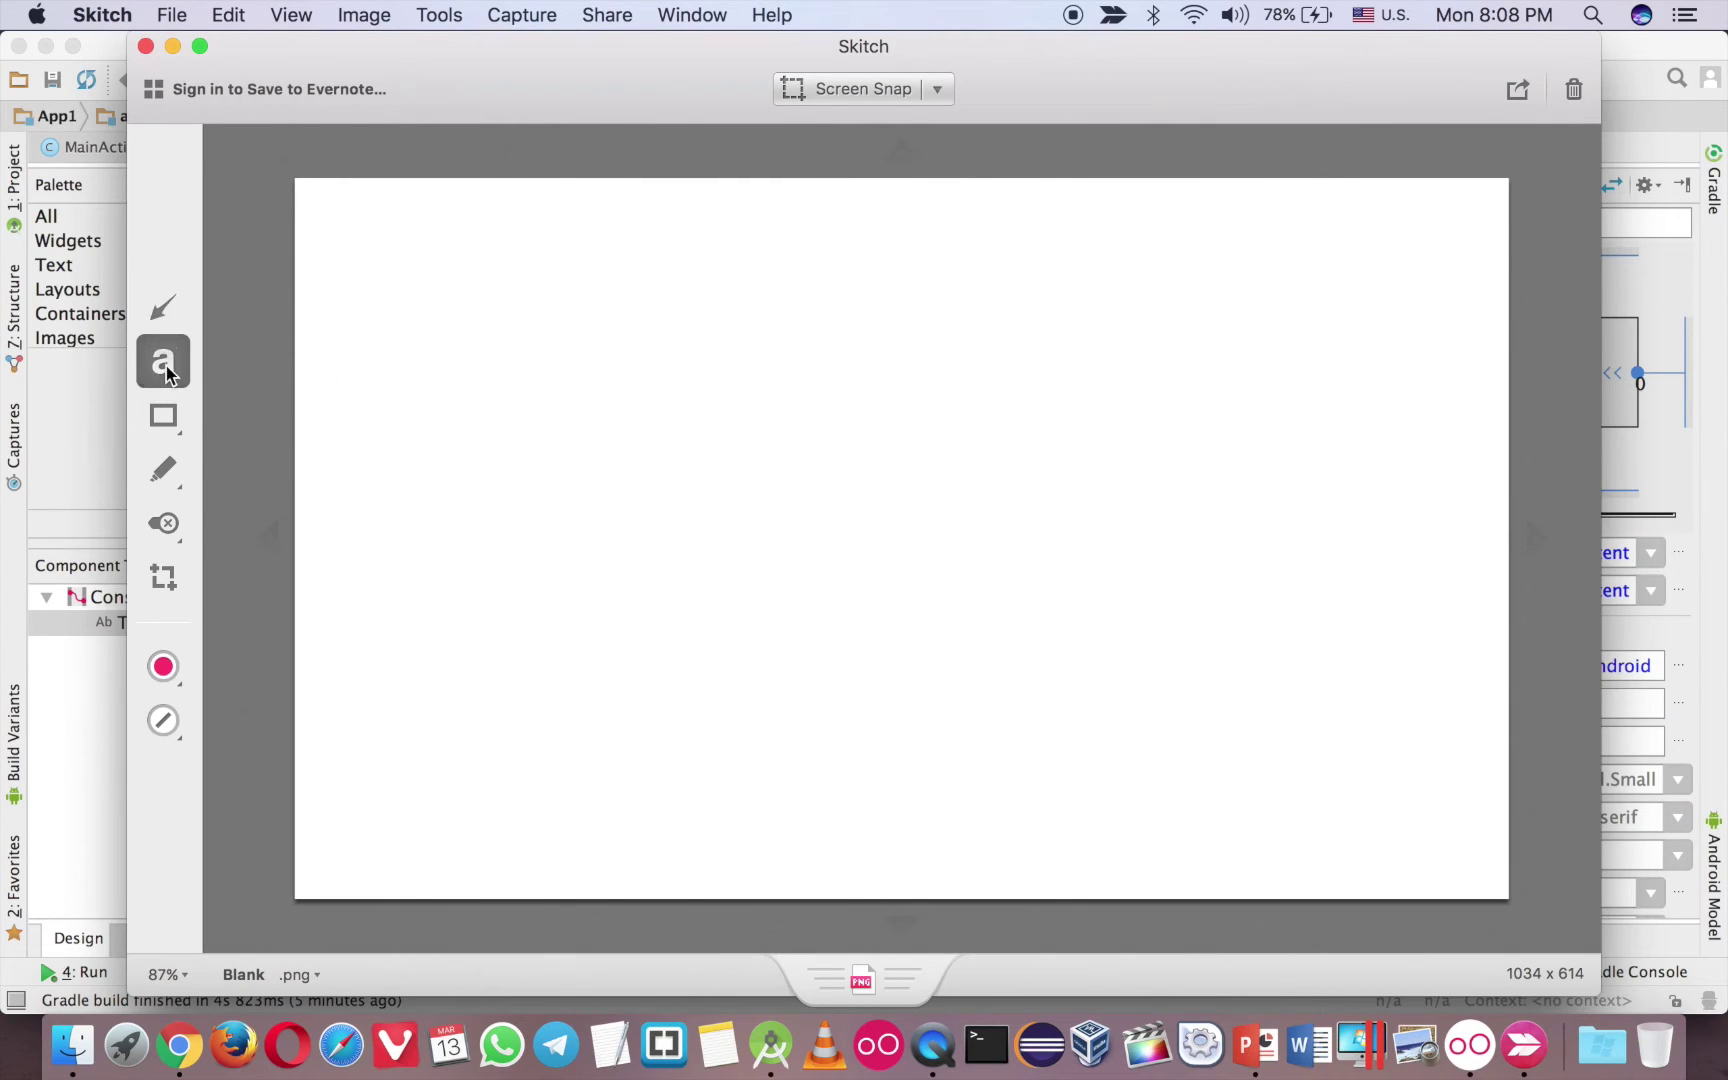
click(325, 349)
text(UI Widget)
key(Return)
text(Layout)
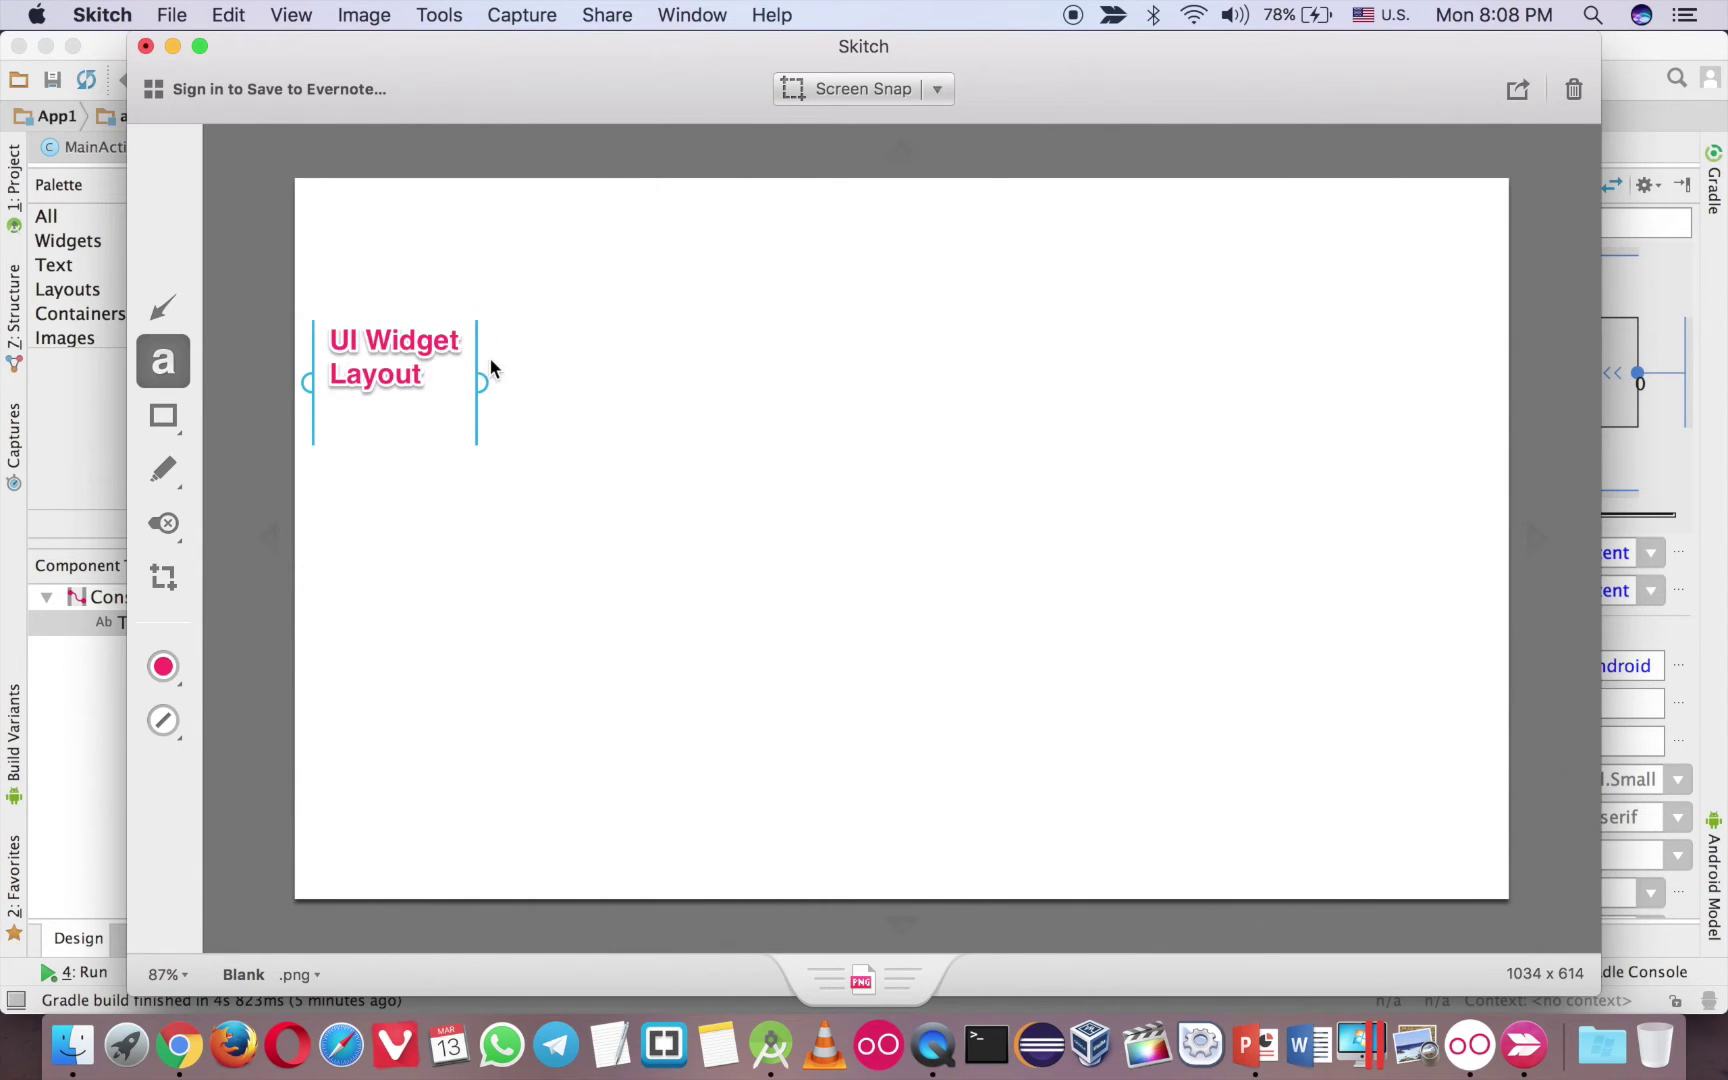
key(Return)
text(XML)
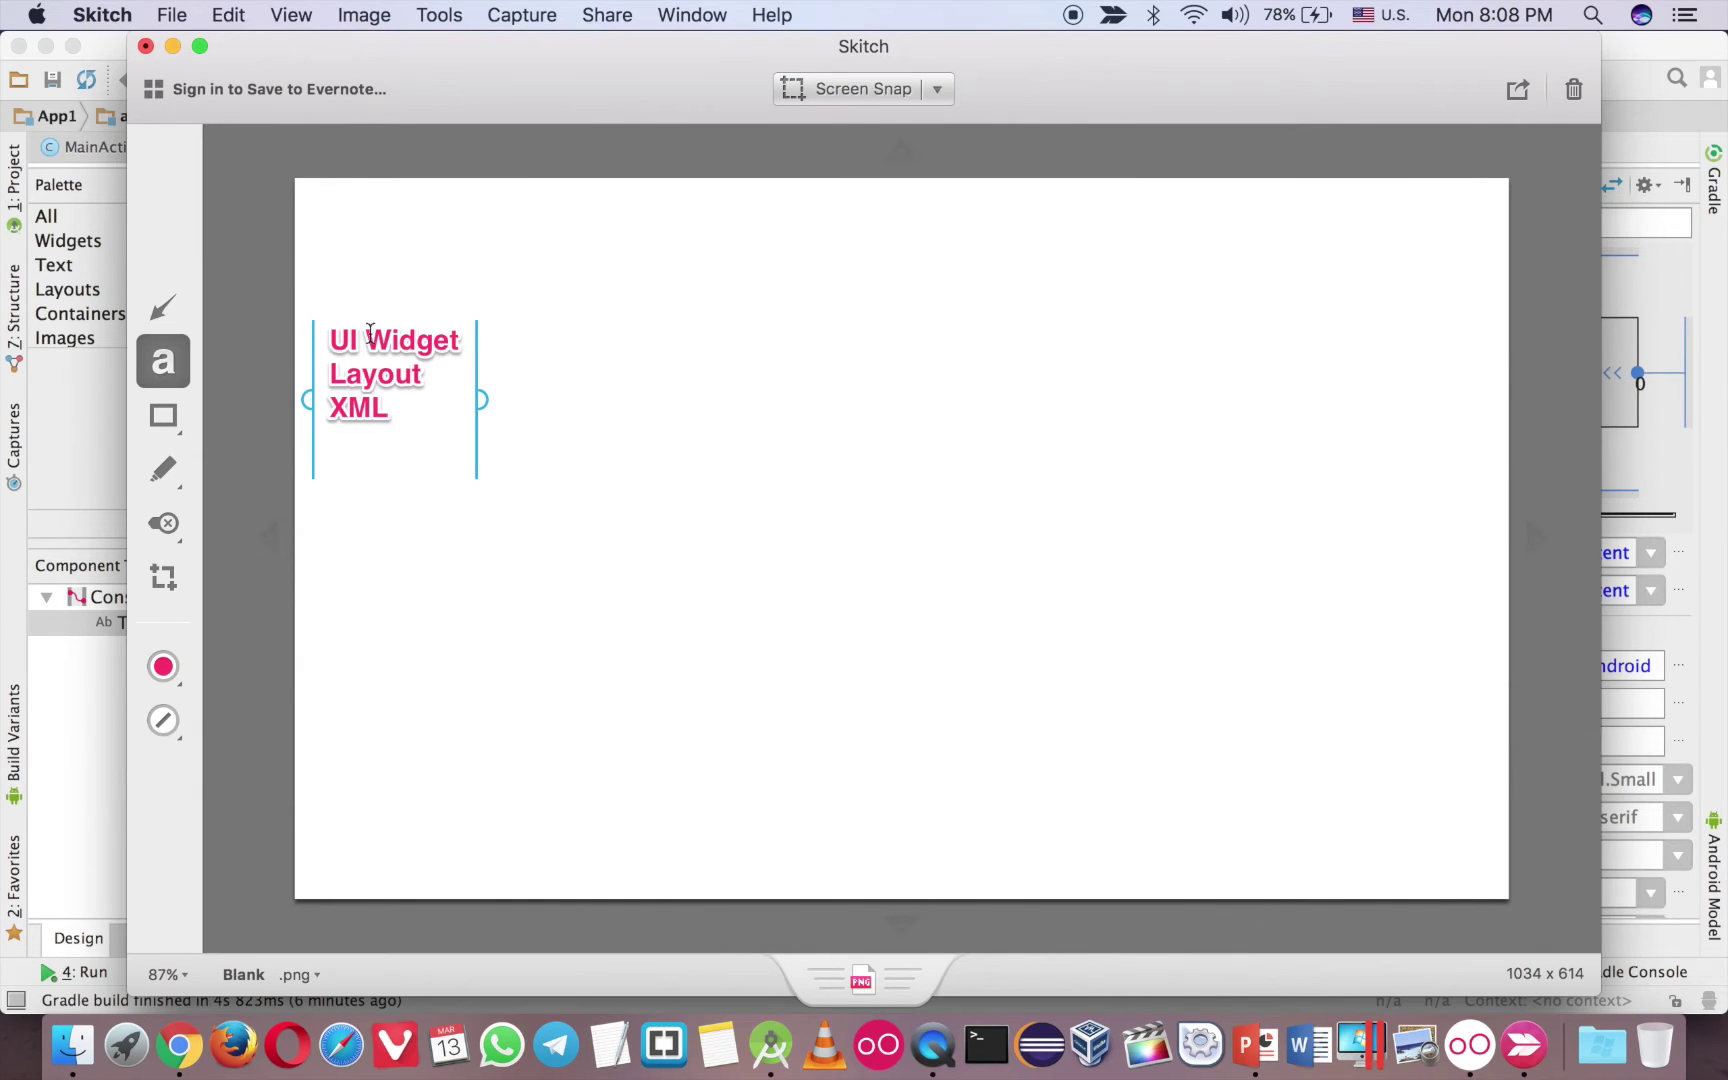
click(573, 393)
- Draw a right-pointing arrow from that label to a new 'Builder' label
click(163, 308)
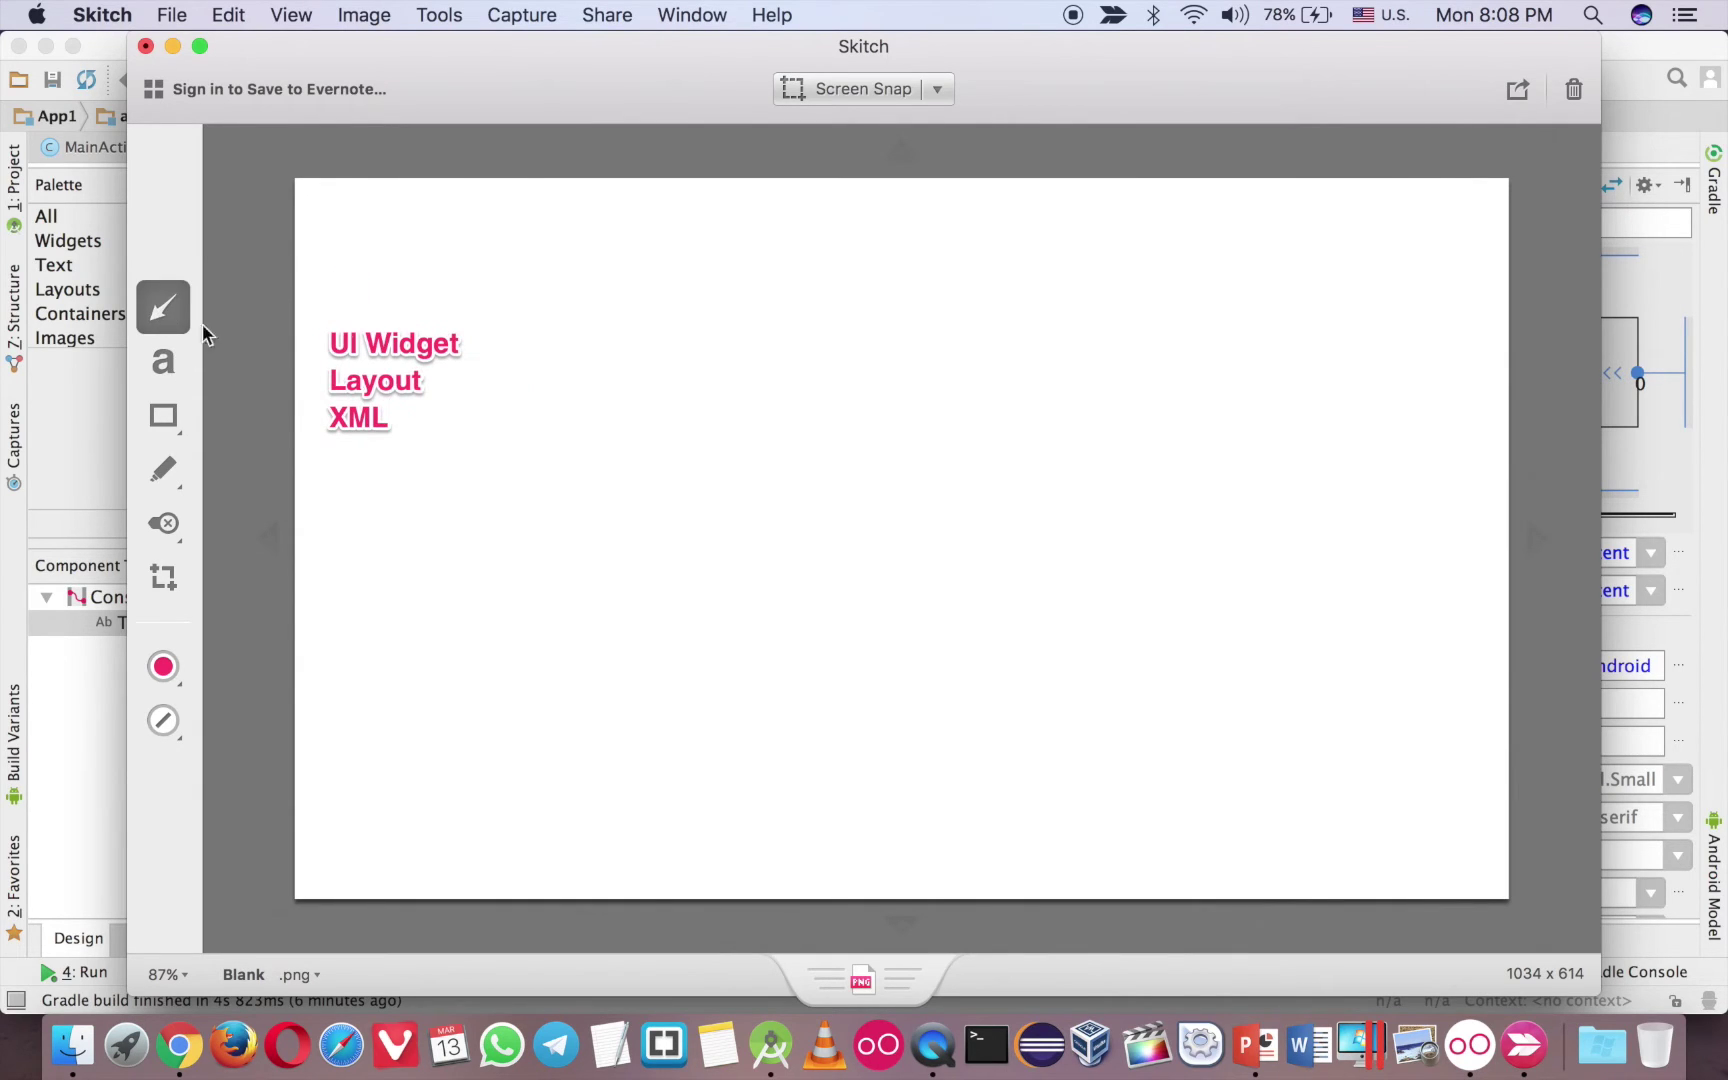
drag(492, 382, 637, 383)
click(164, 362)
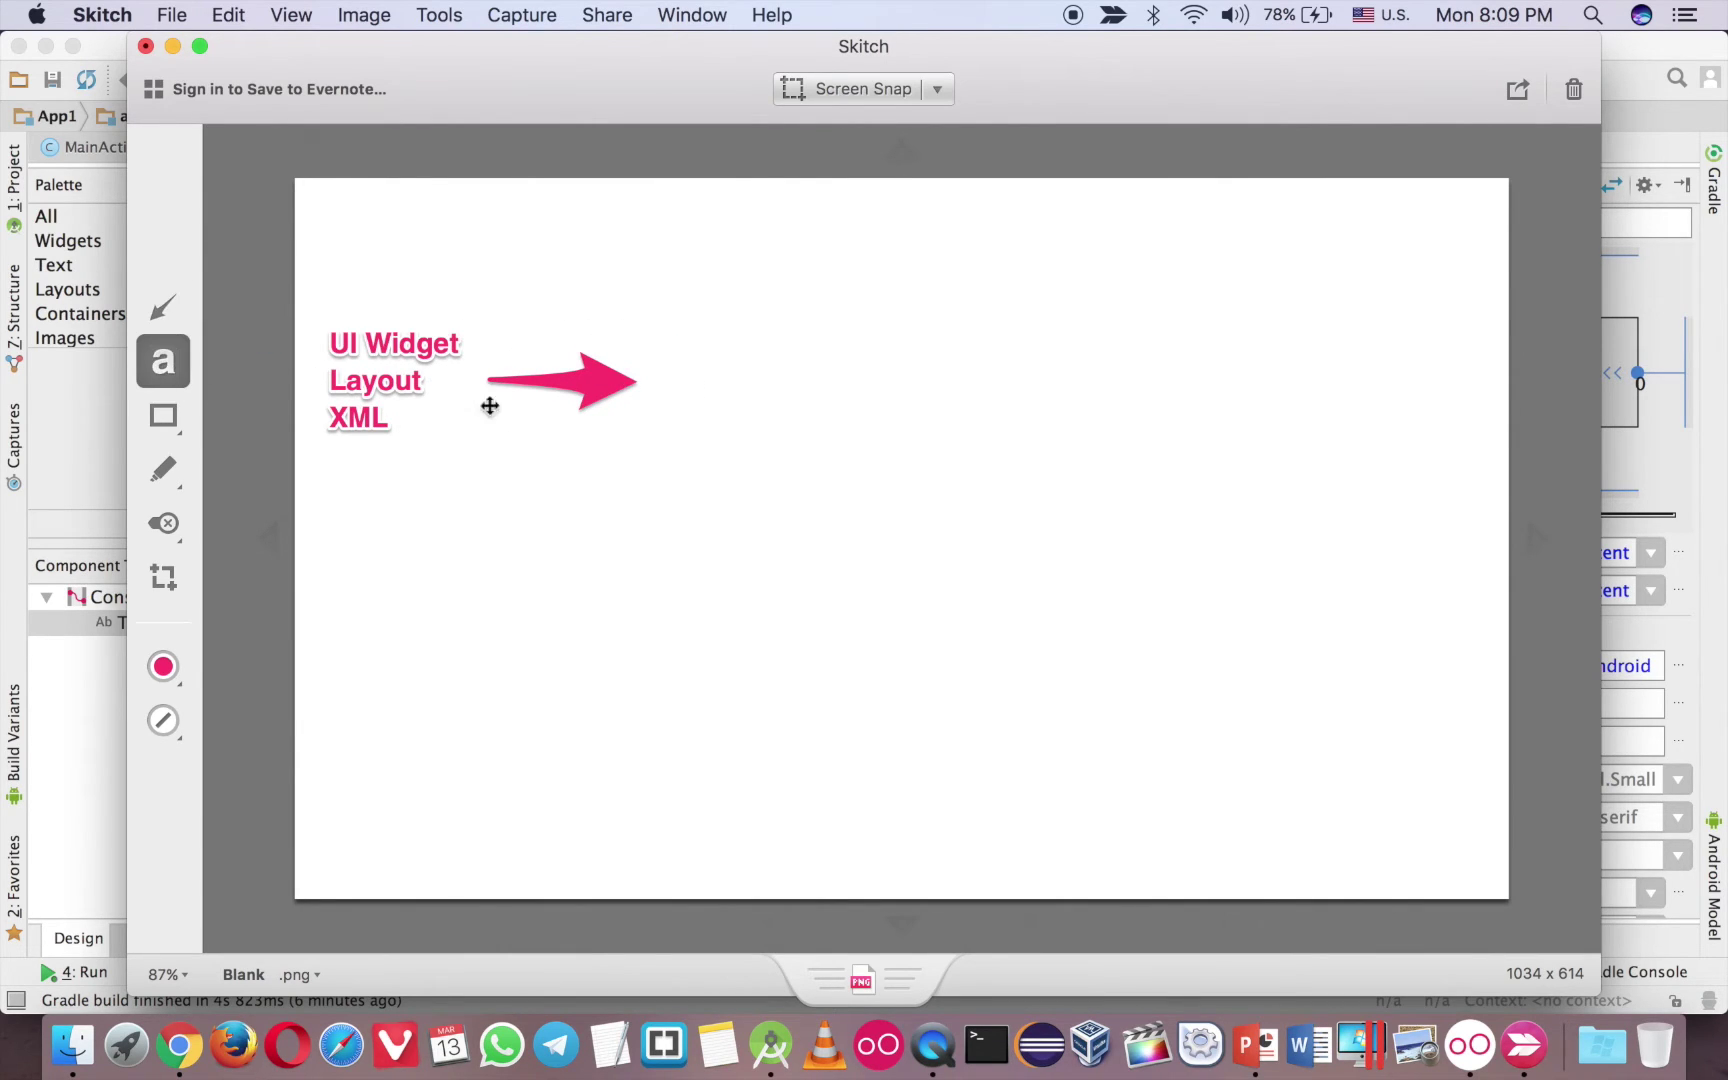
click(655, 364)
text(Building)
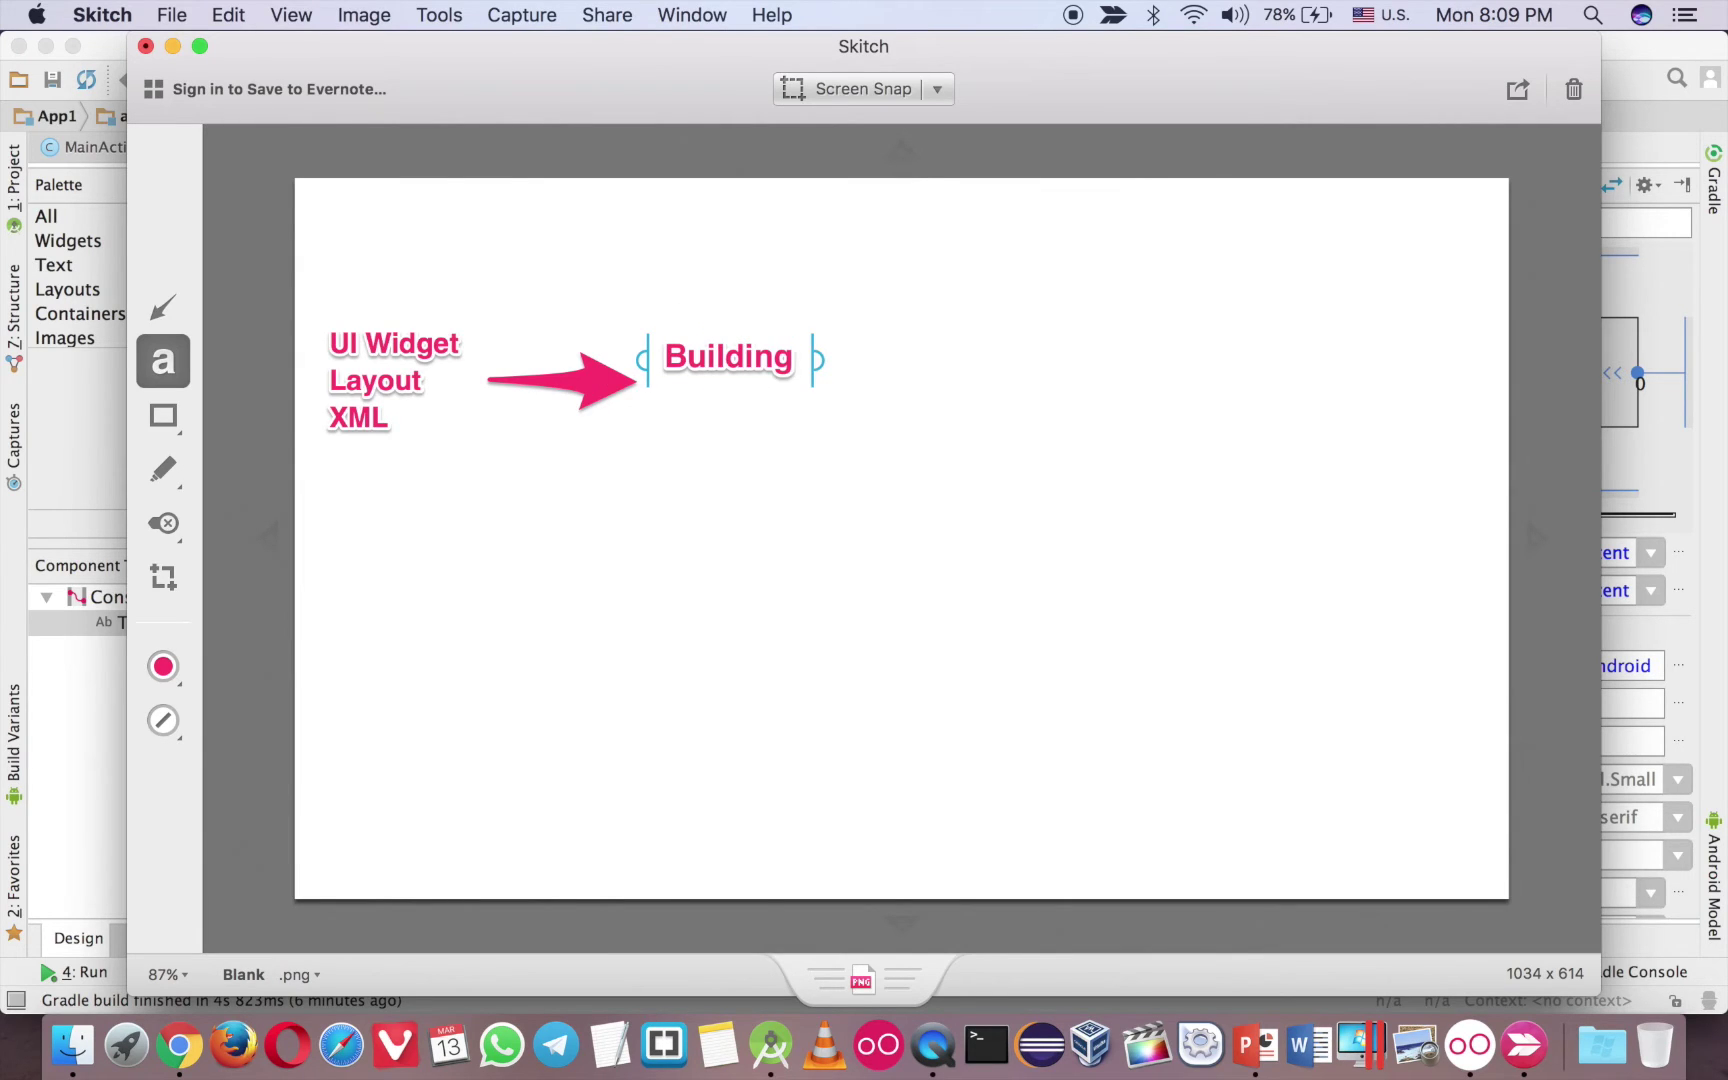
key(BackSpace)
key(BackSpace)
text(er)
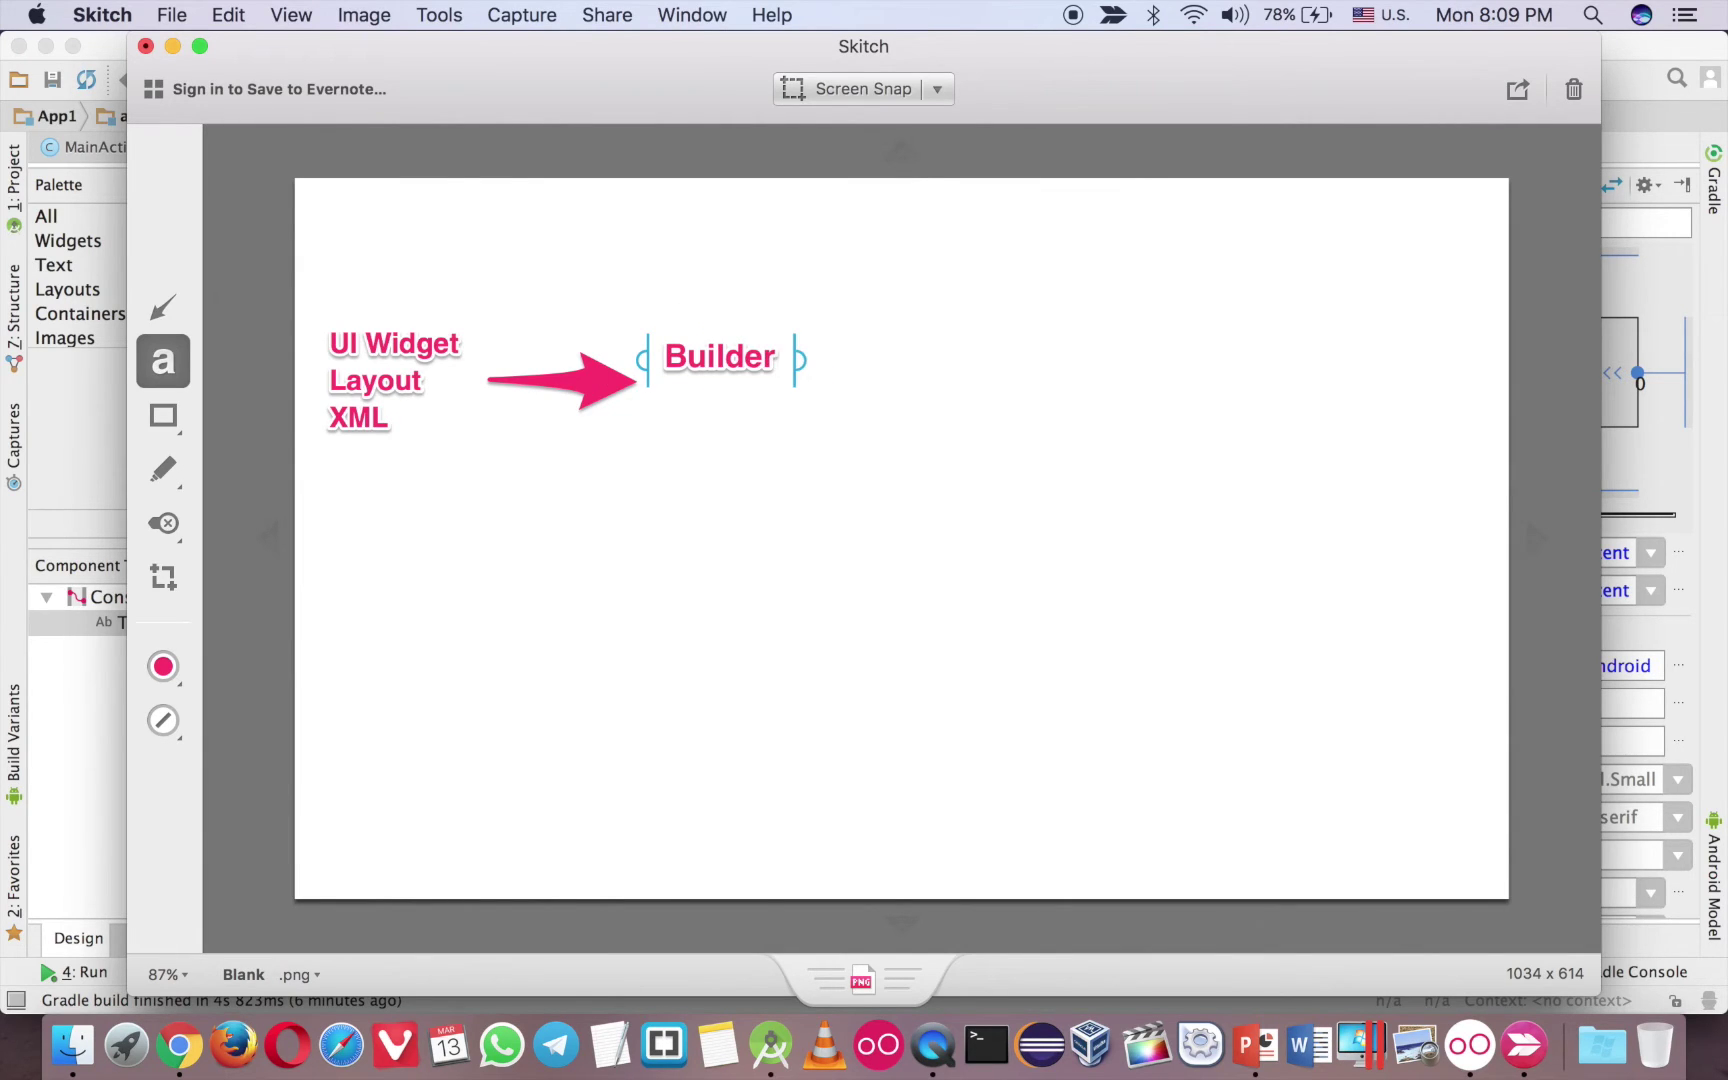
click(756, 499)
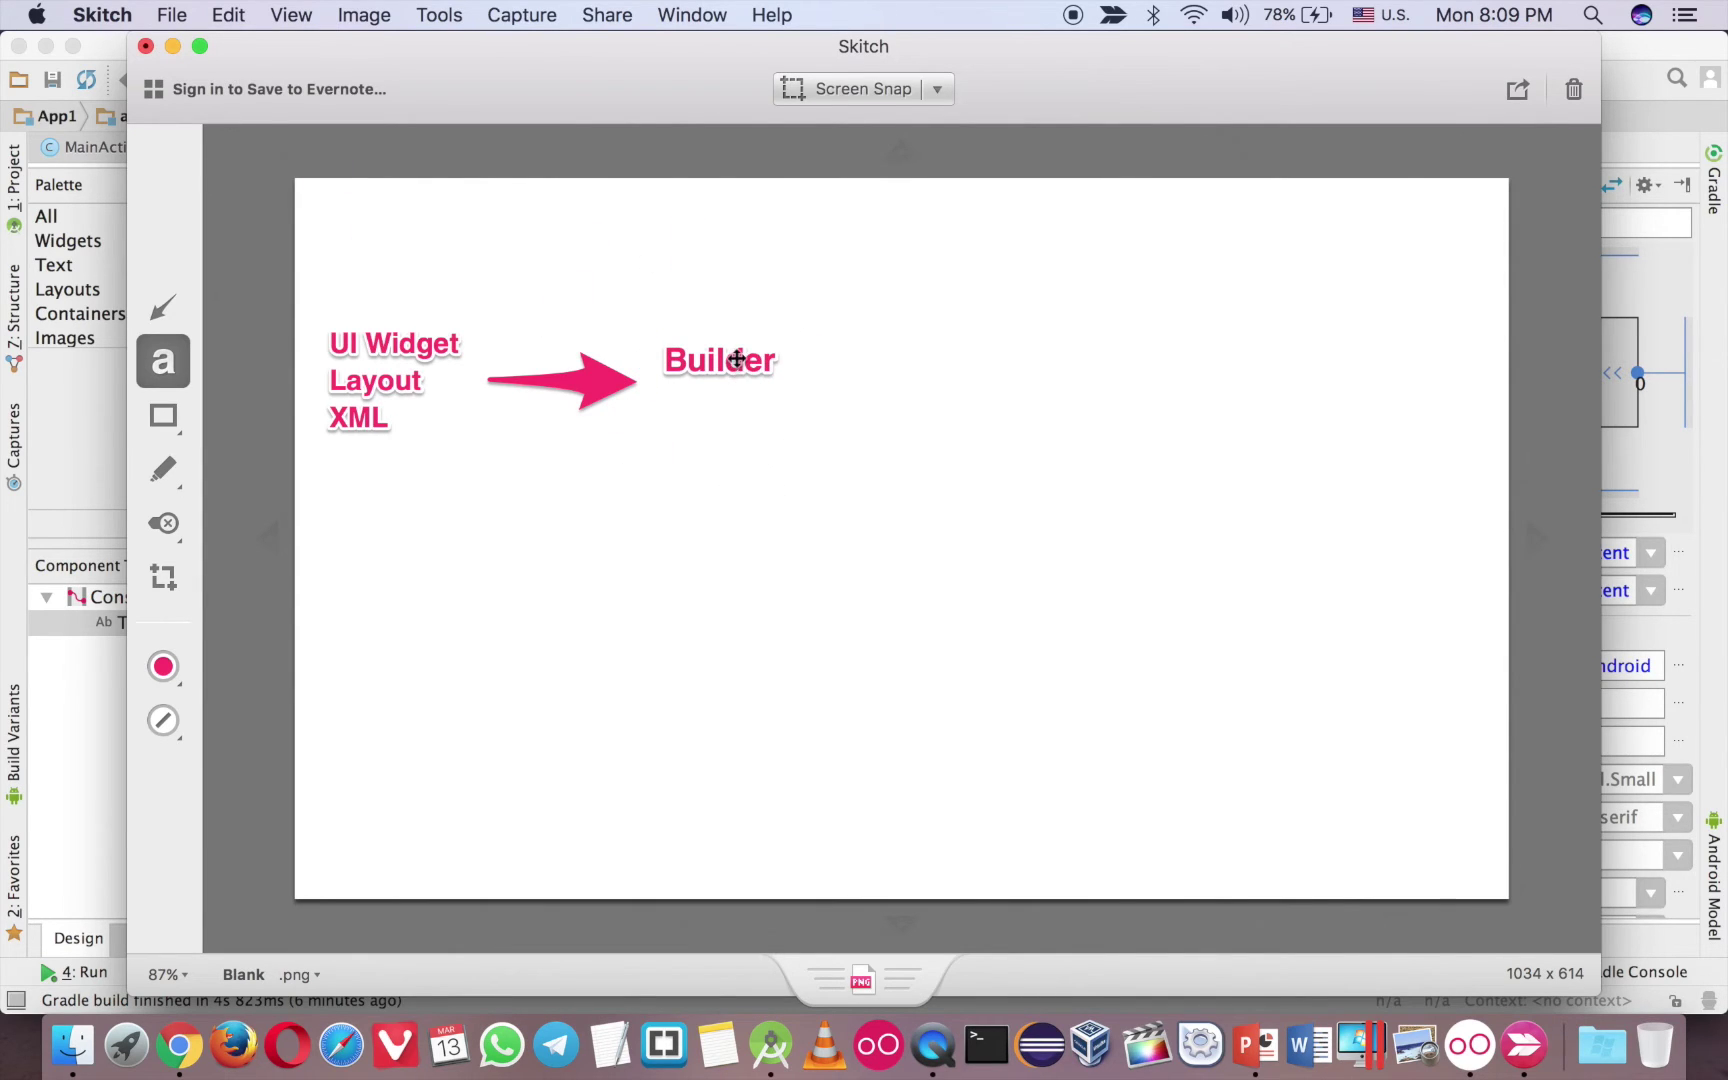
drag(740, 365, 731, 380)
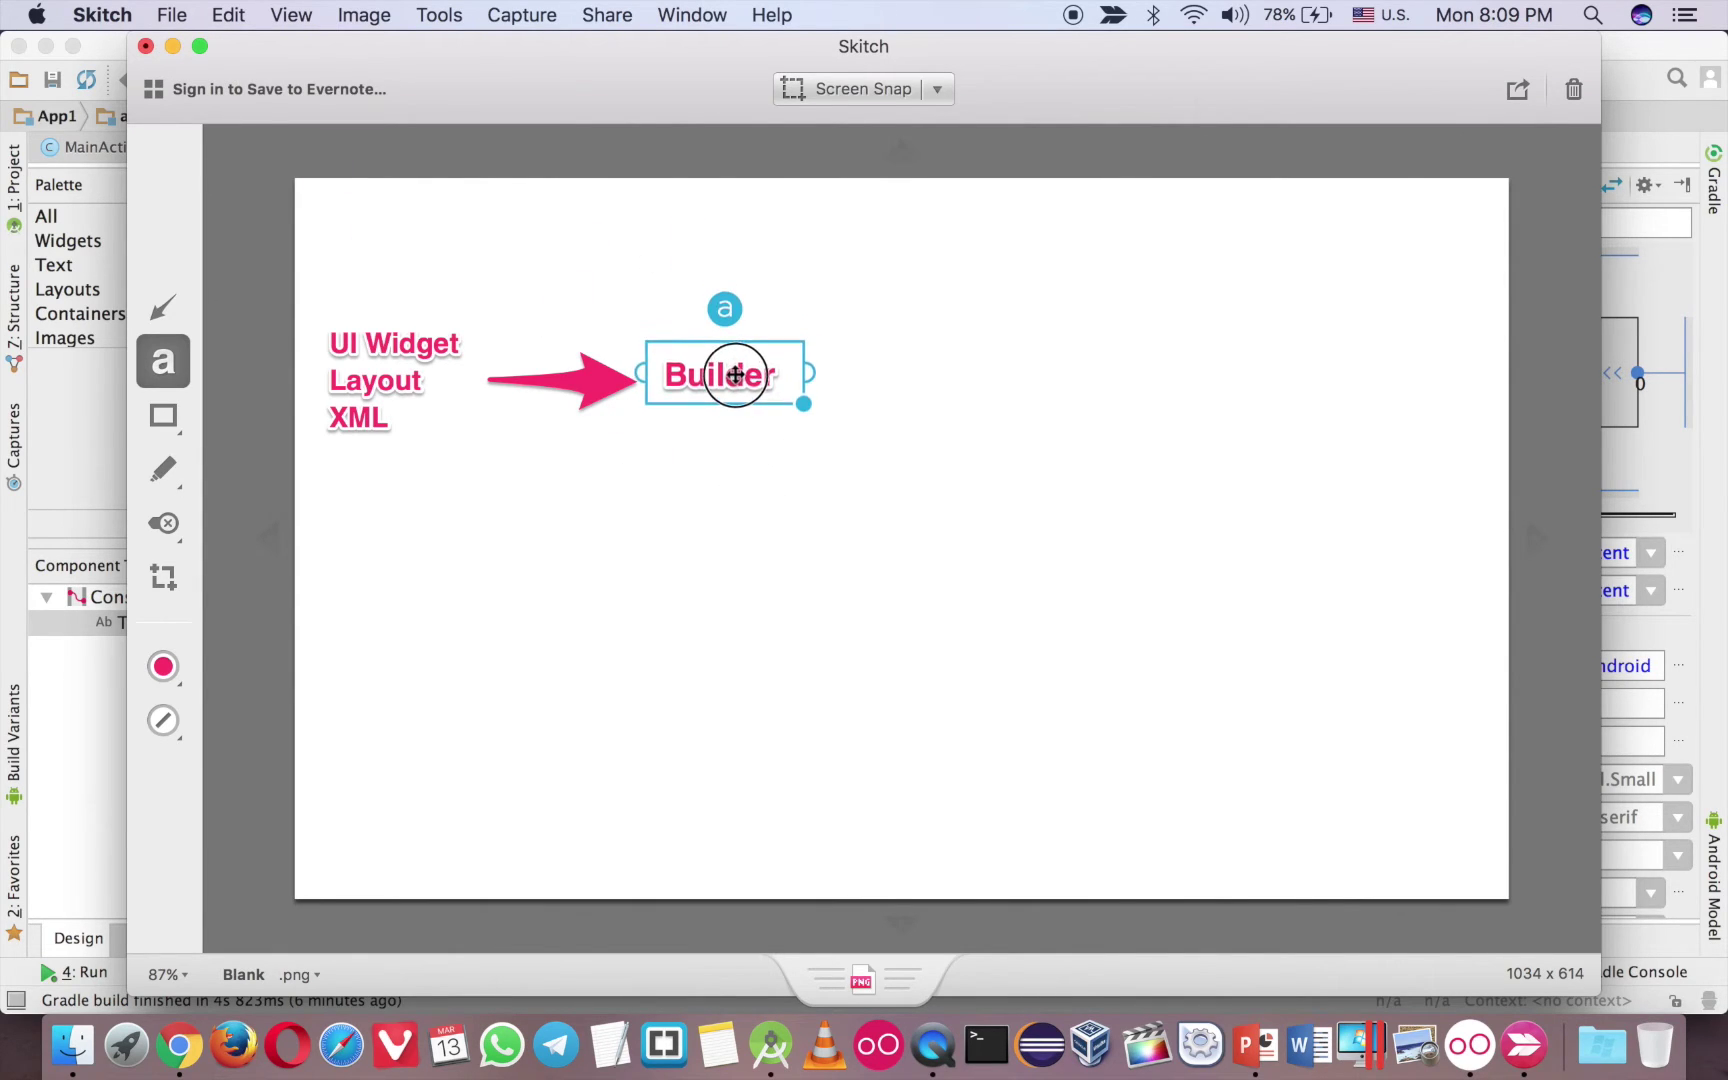
click(396, 393)
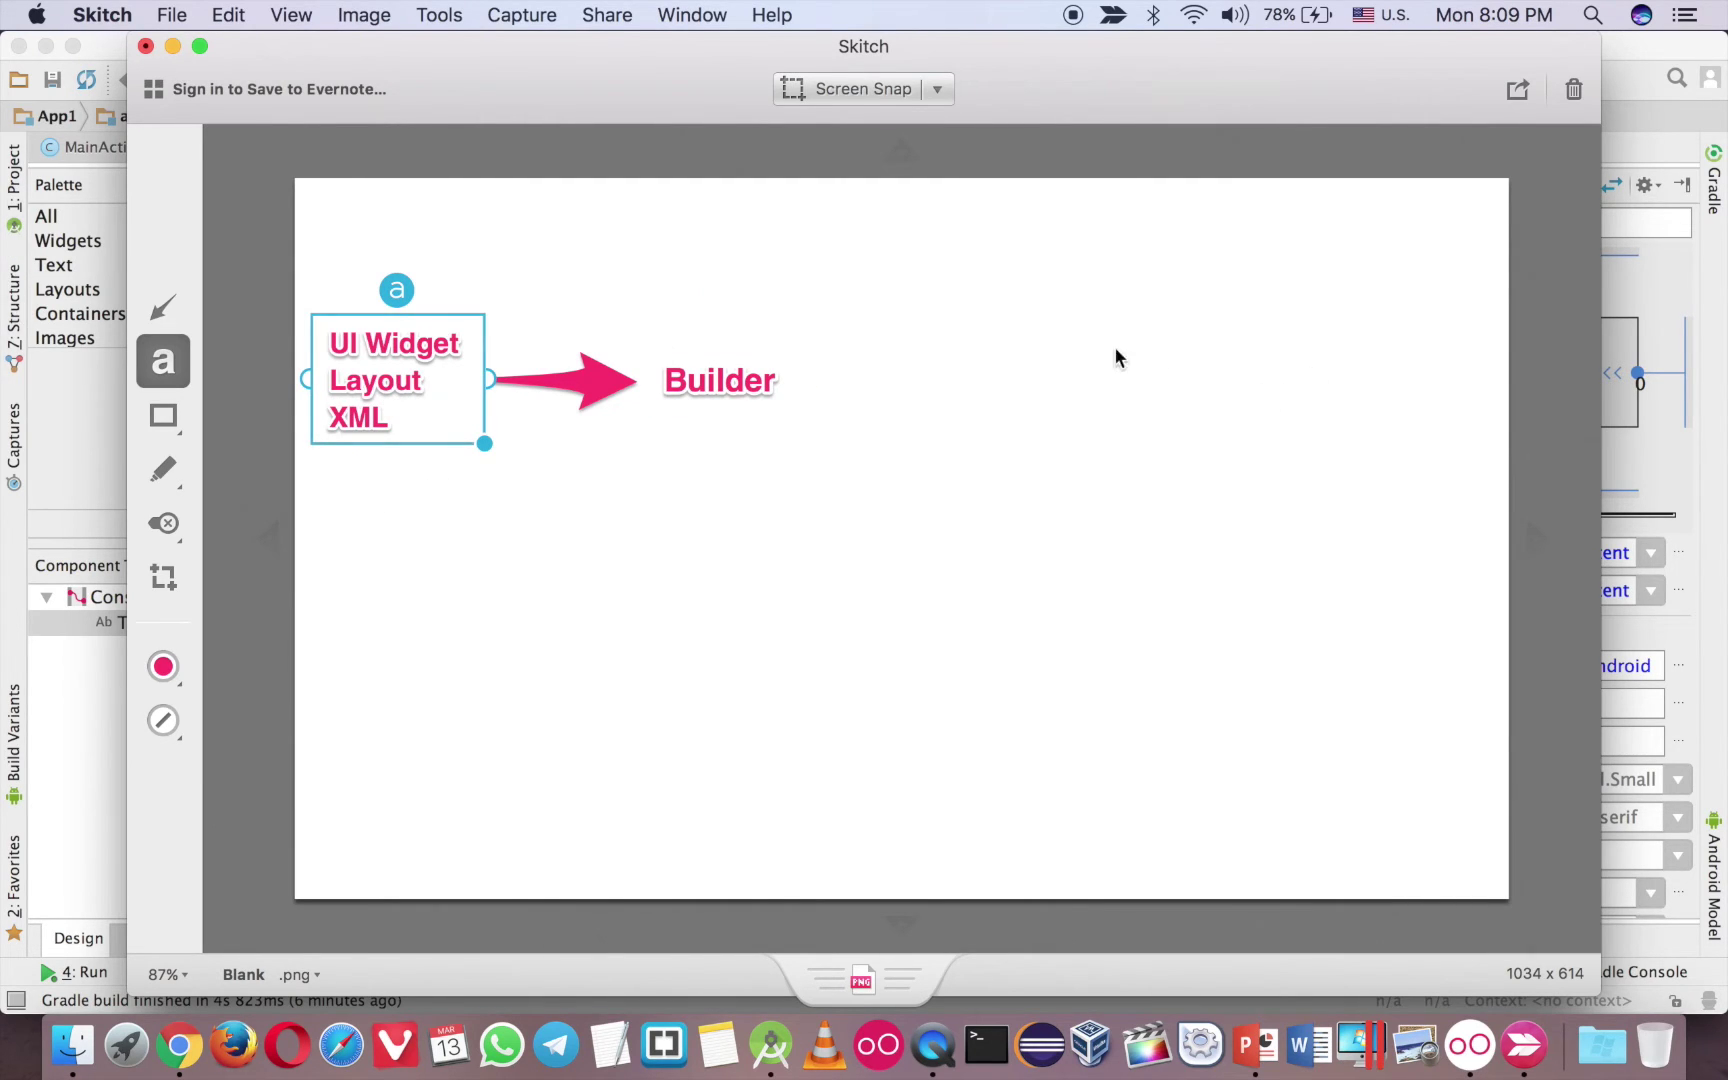
- Add 'java code' and 'R.java' labels to the right of Builder
click(1285, 384)
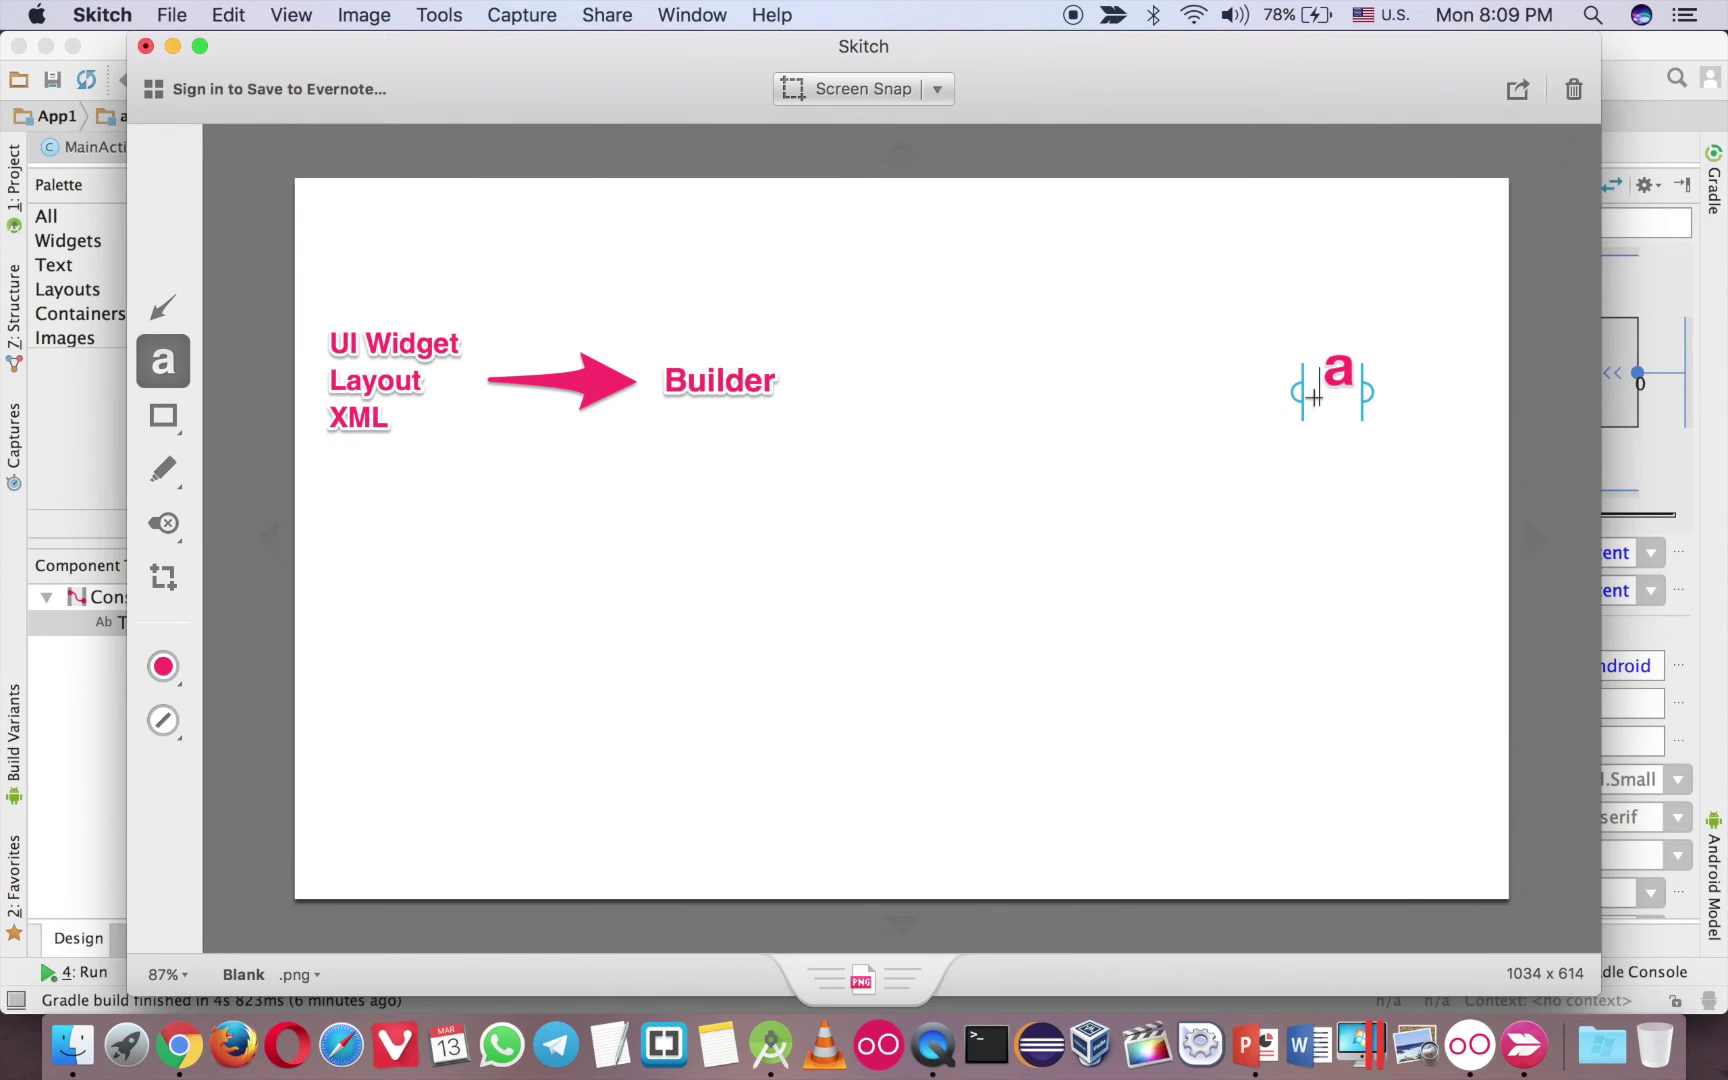
text(java code)
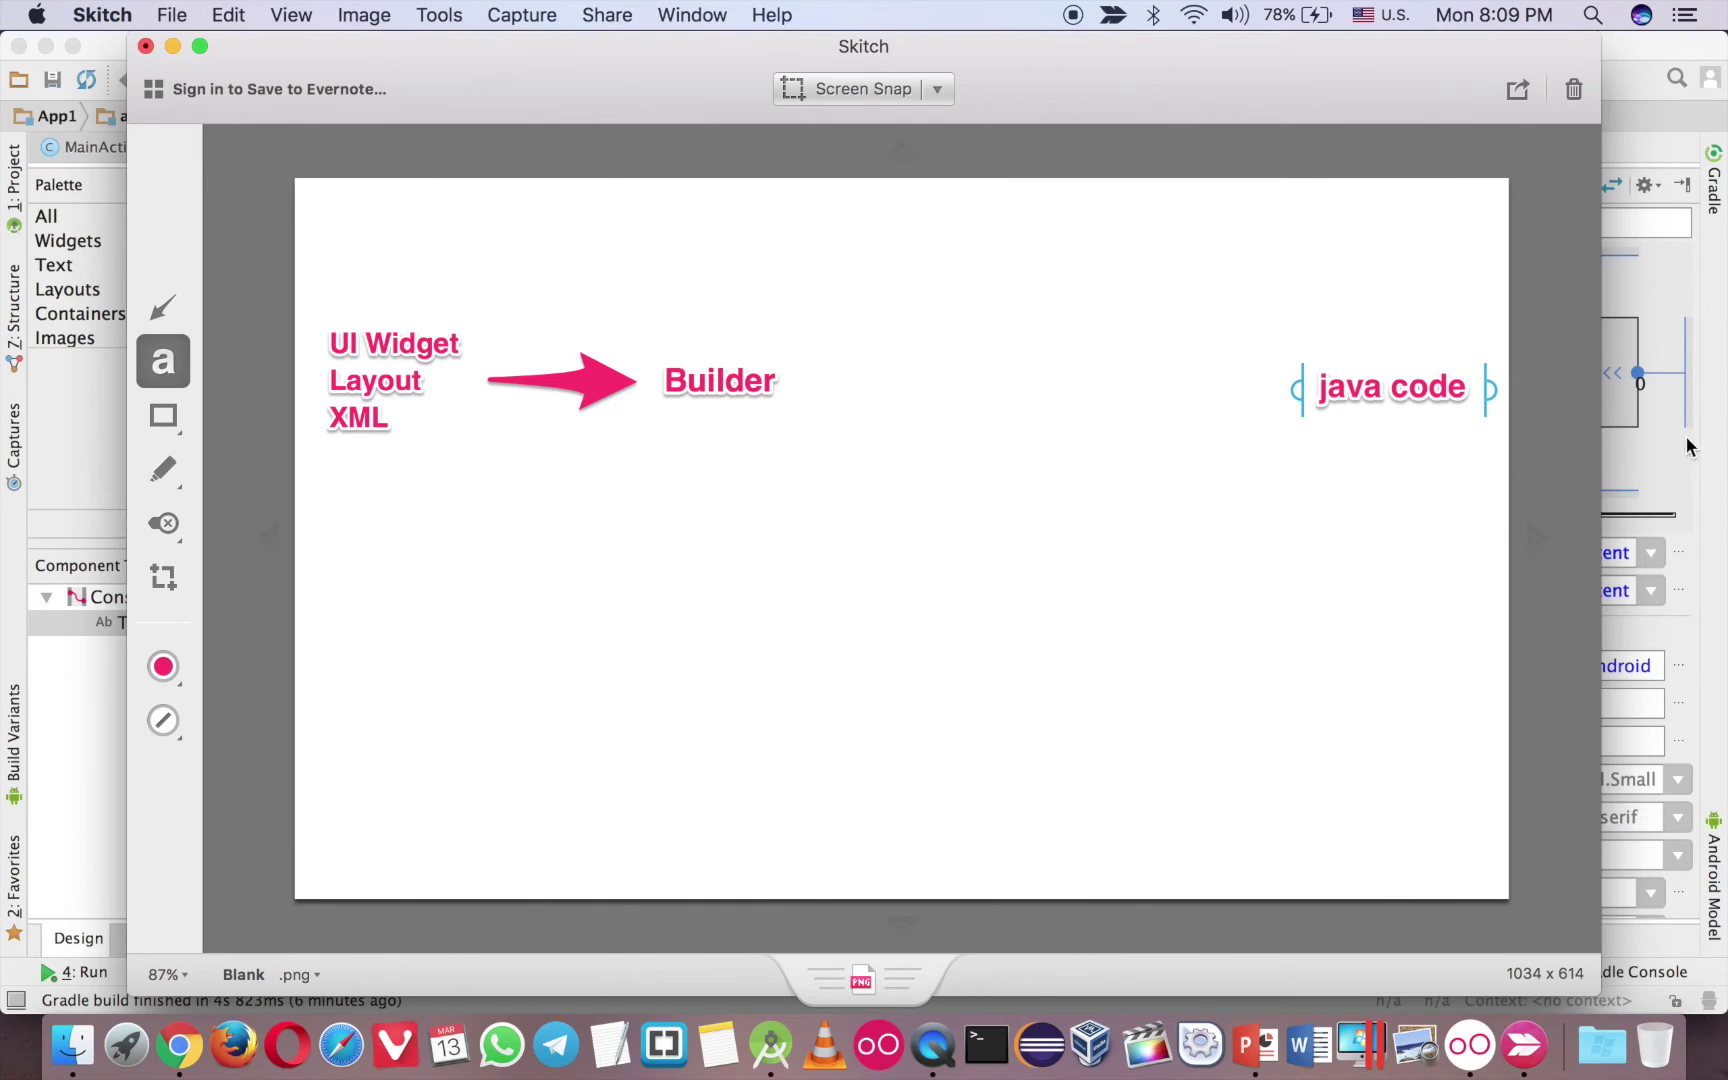
click(1374, 455)
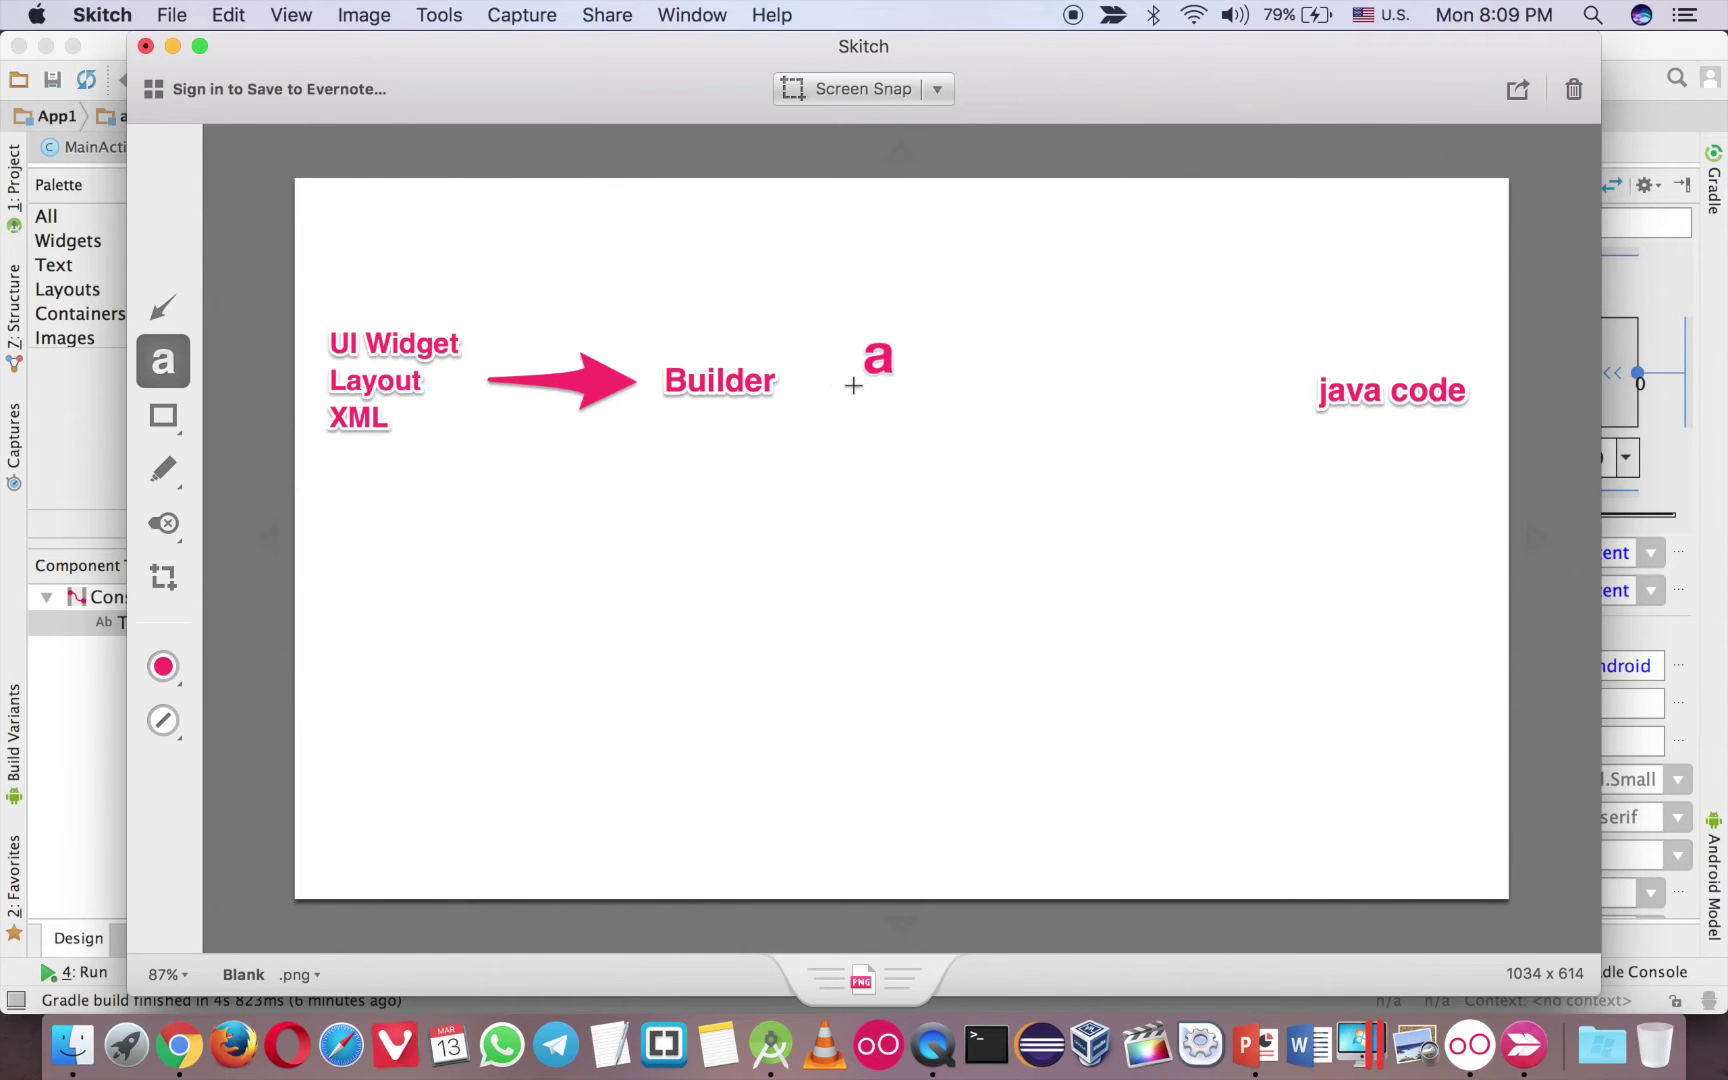
click(836, 388)
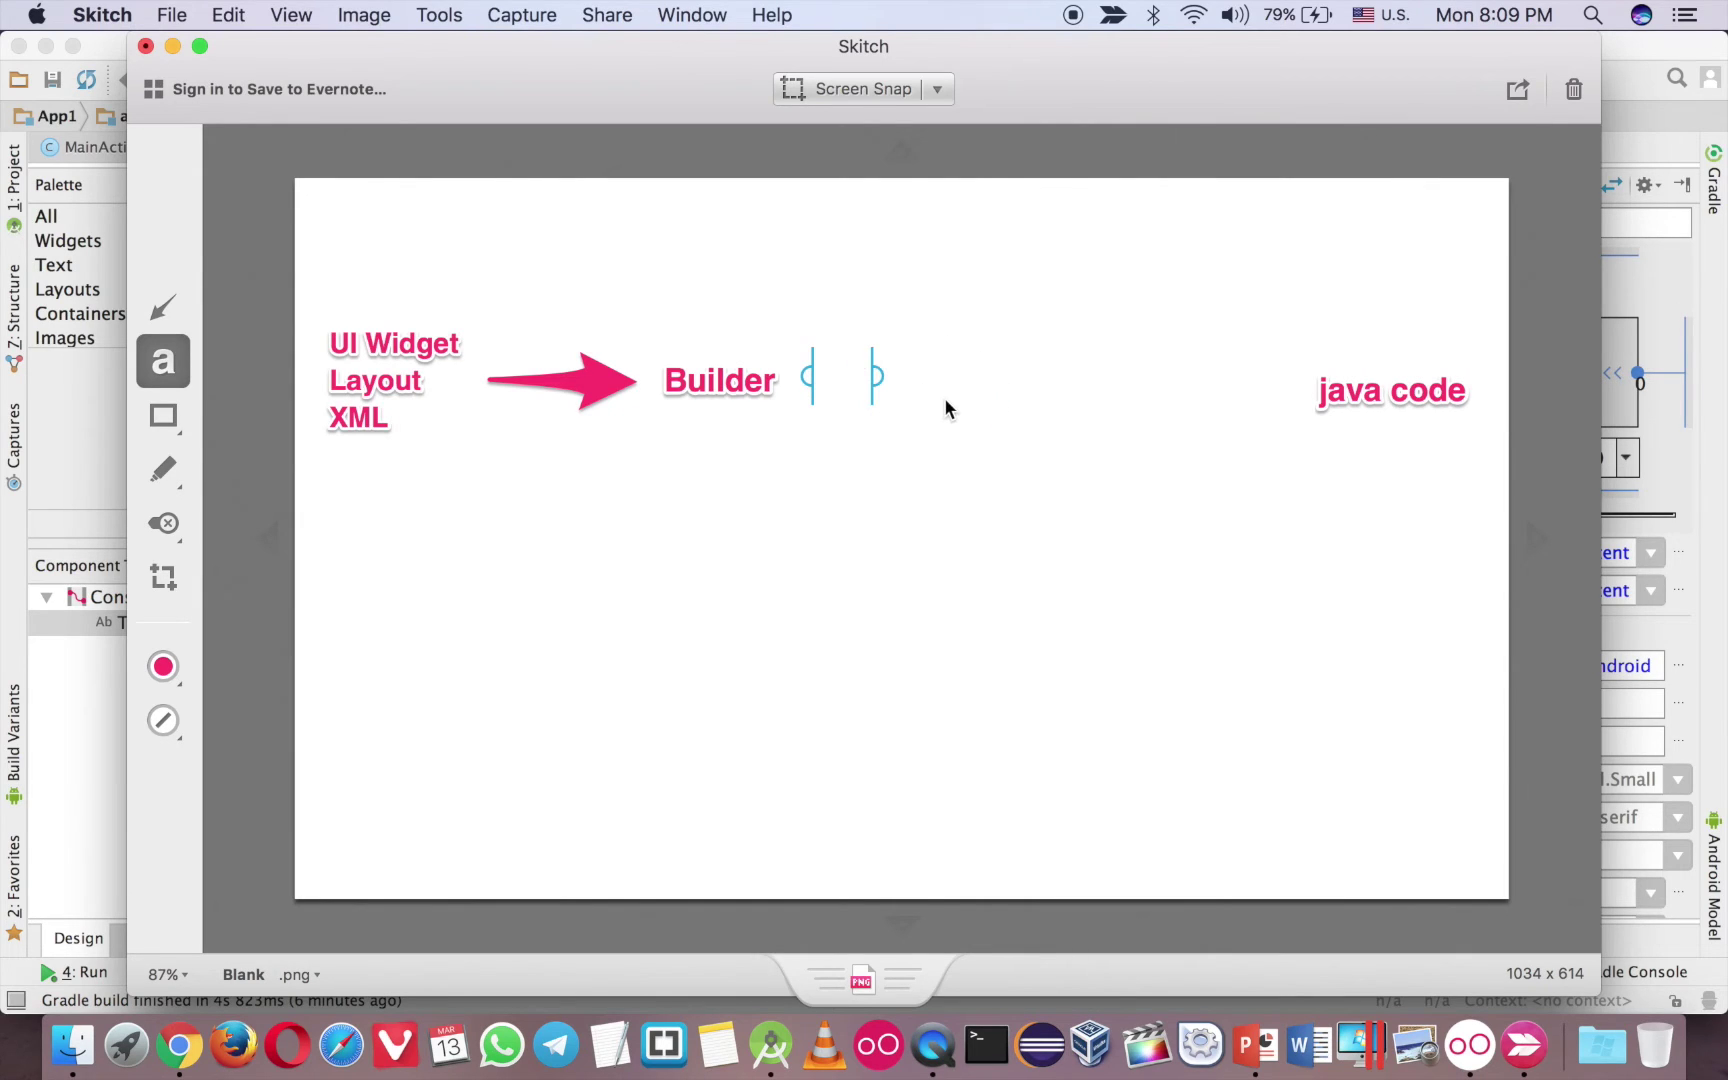
click(986, 368)
click(1062, 376)
text(R.java)
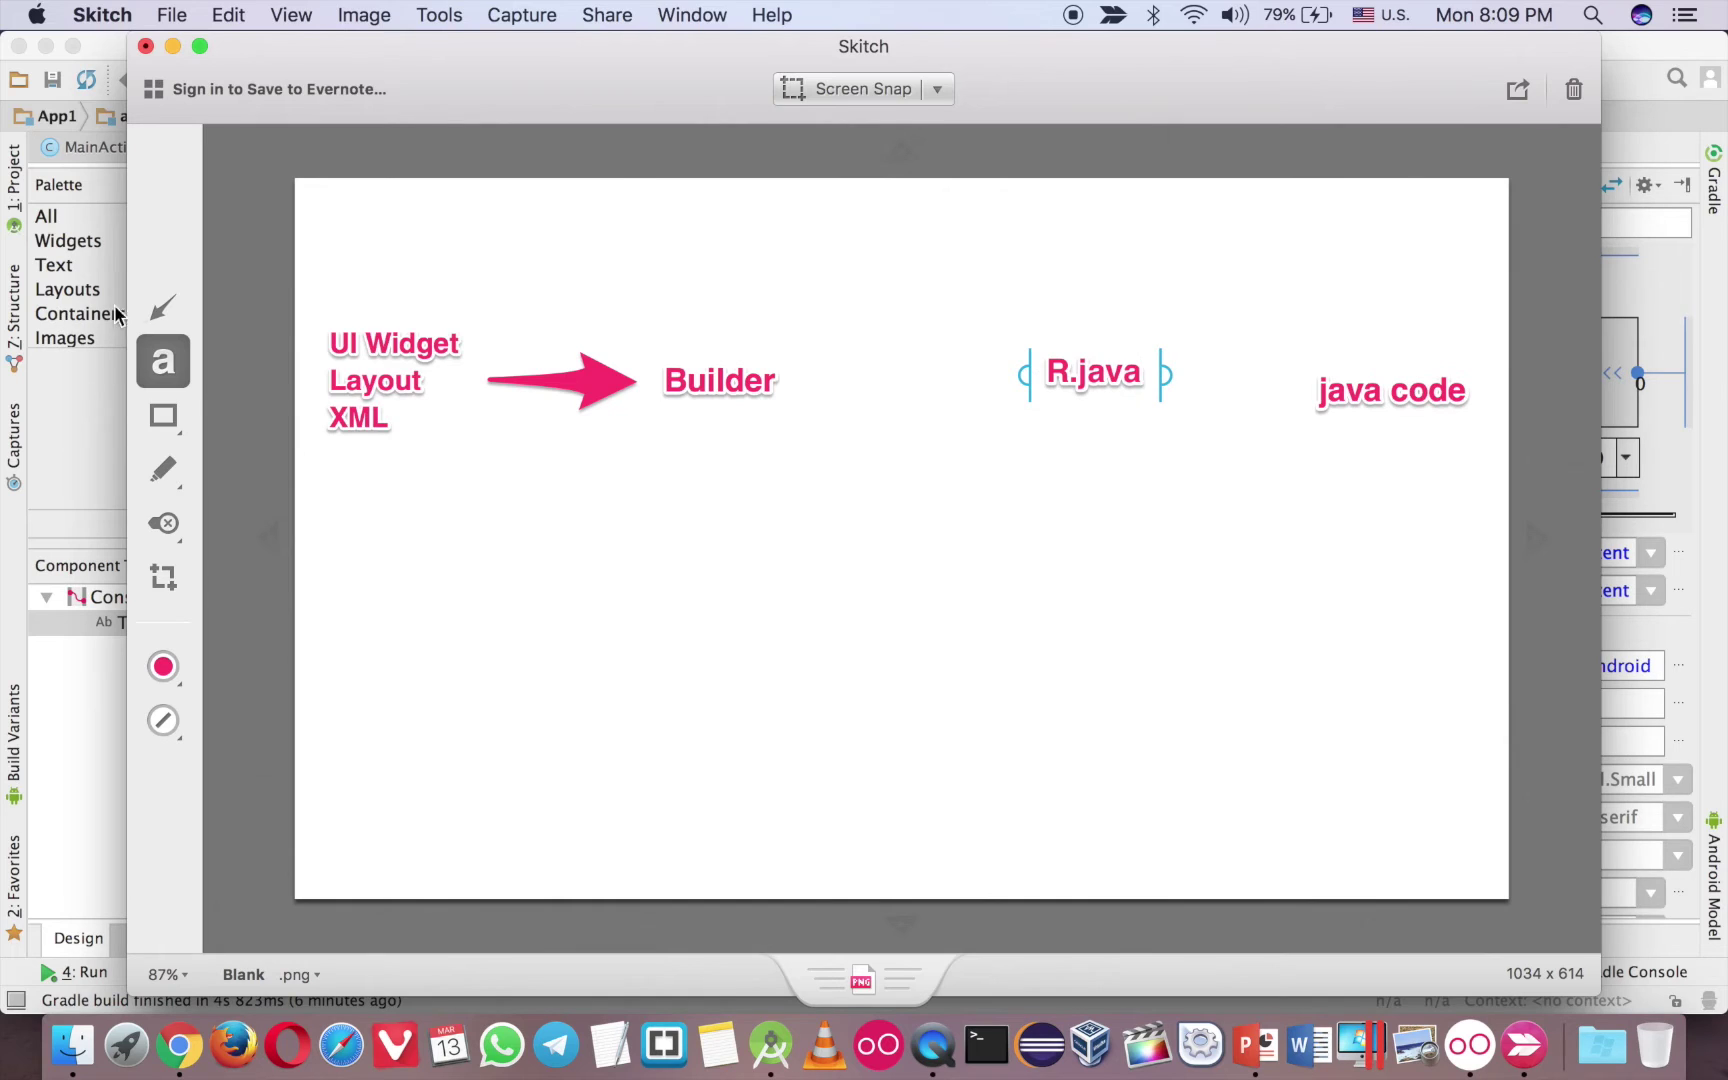
- Draw arrows from Builder to R.java and from R.java to java code
click(160, 311)
drag(813, 387, 976, 387)
key(ctrl+z)
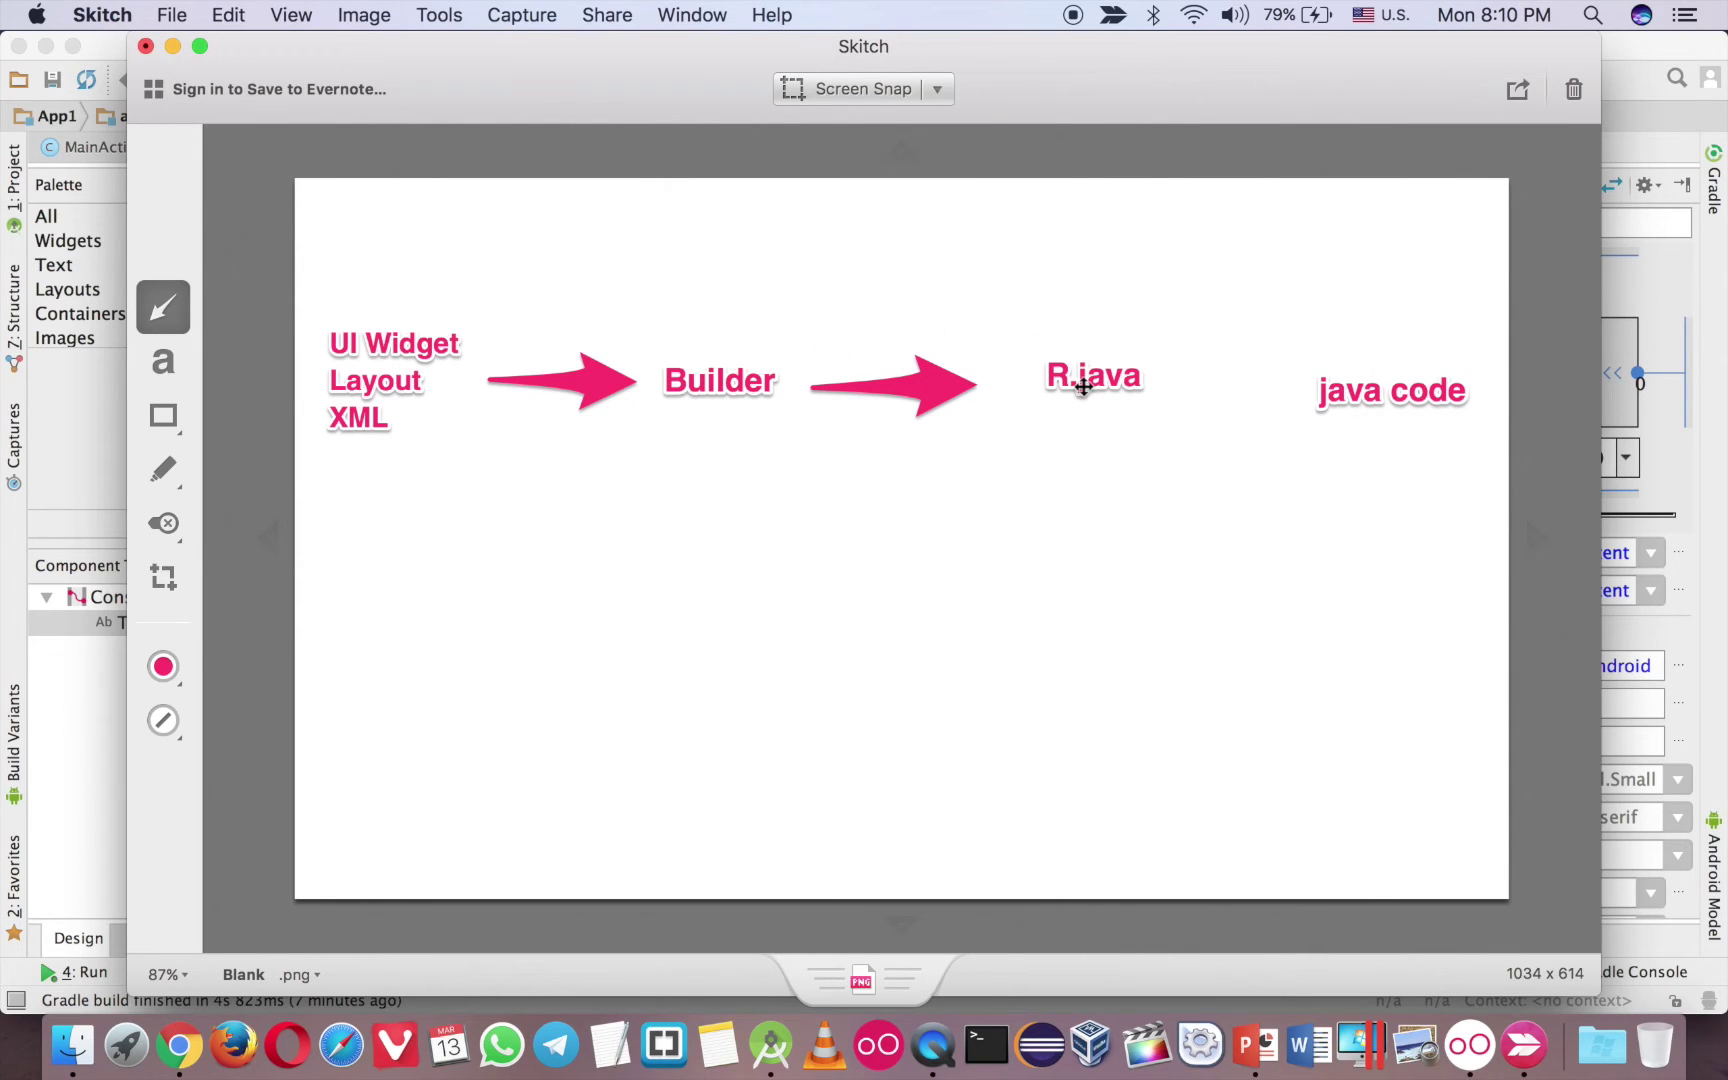
drag(1170, 395, 1294, 399)
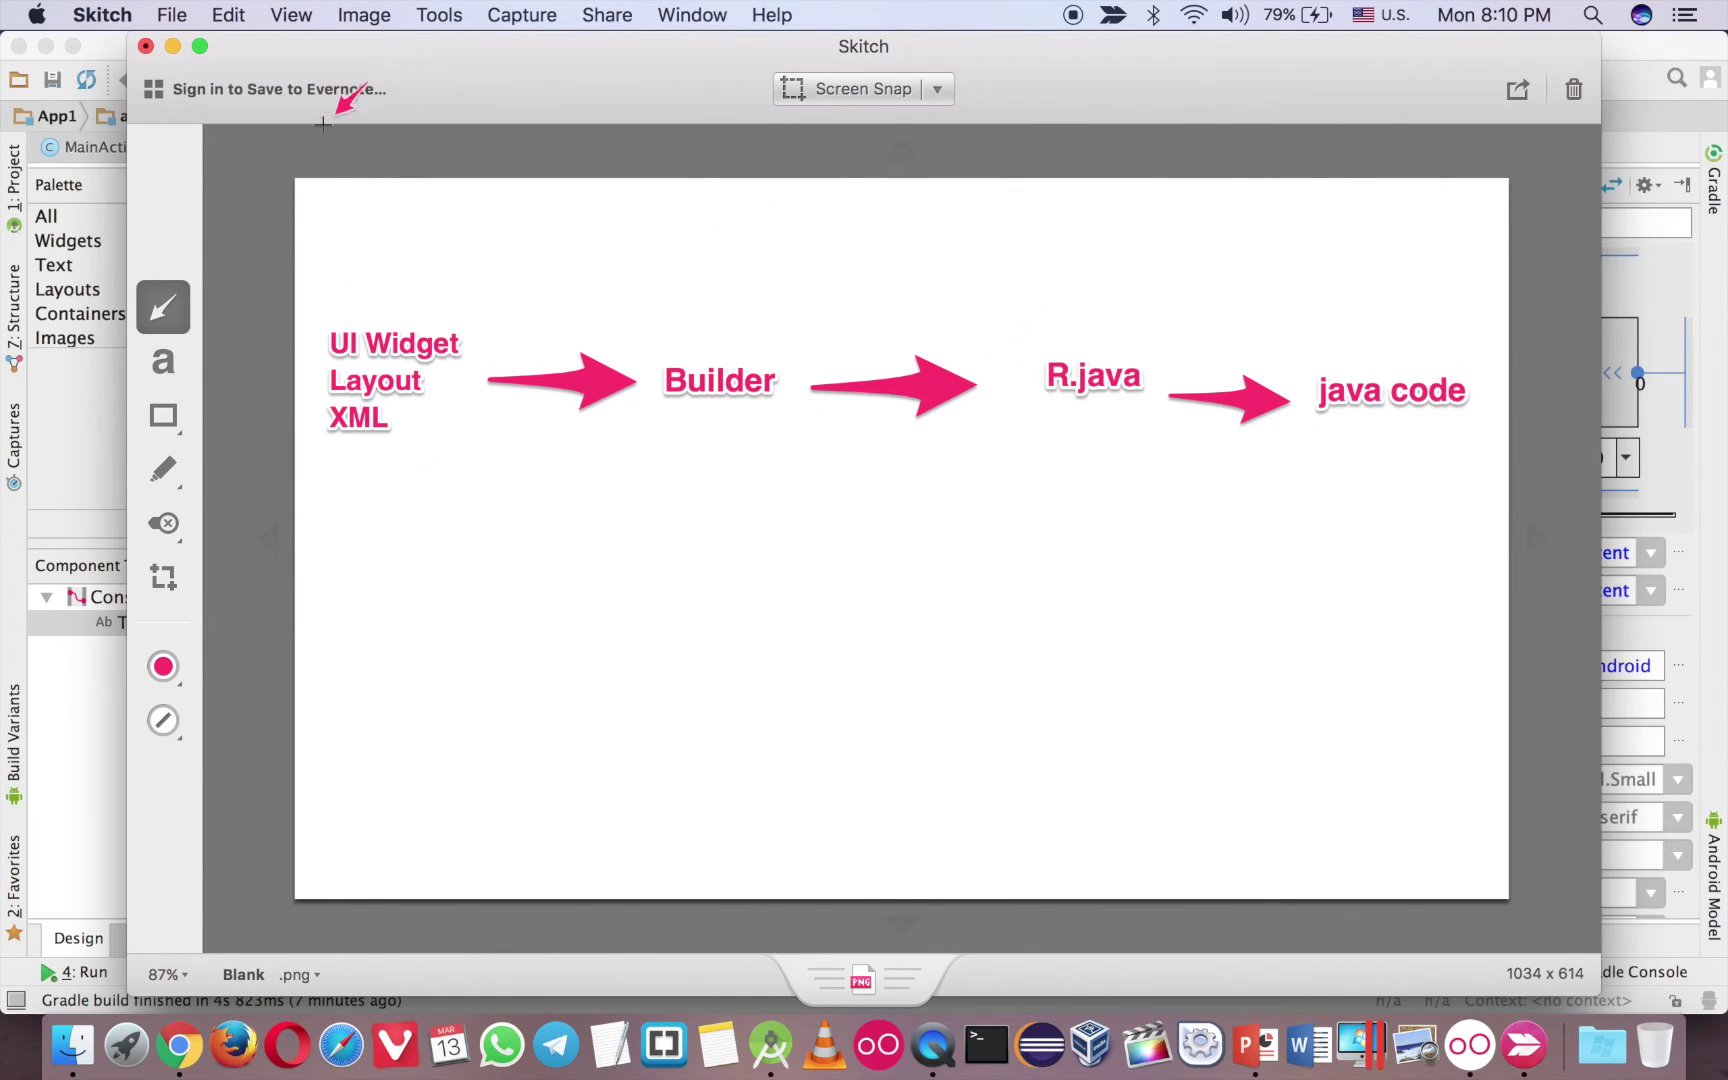
- Close the Skitch notes and discard them
click(173, 52)
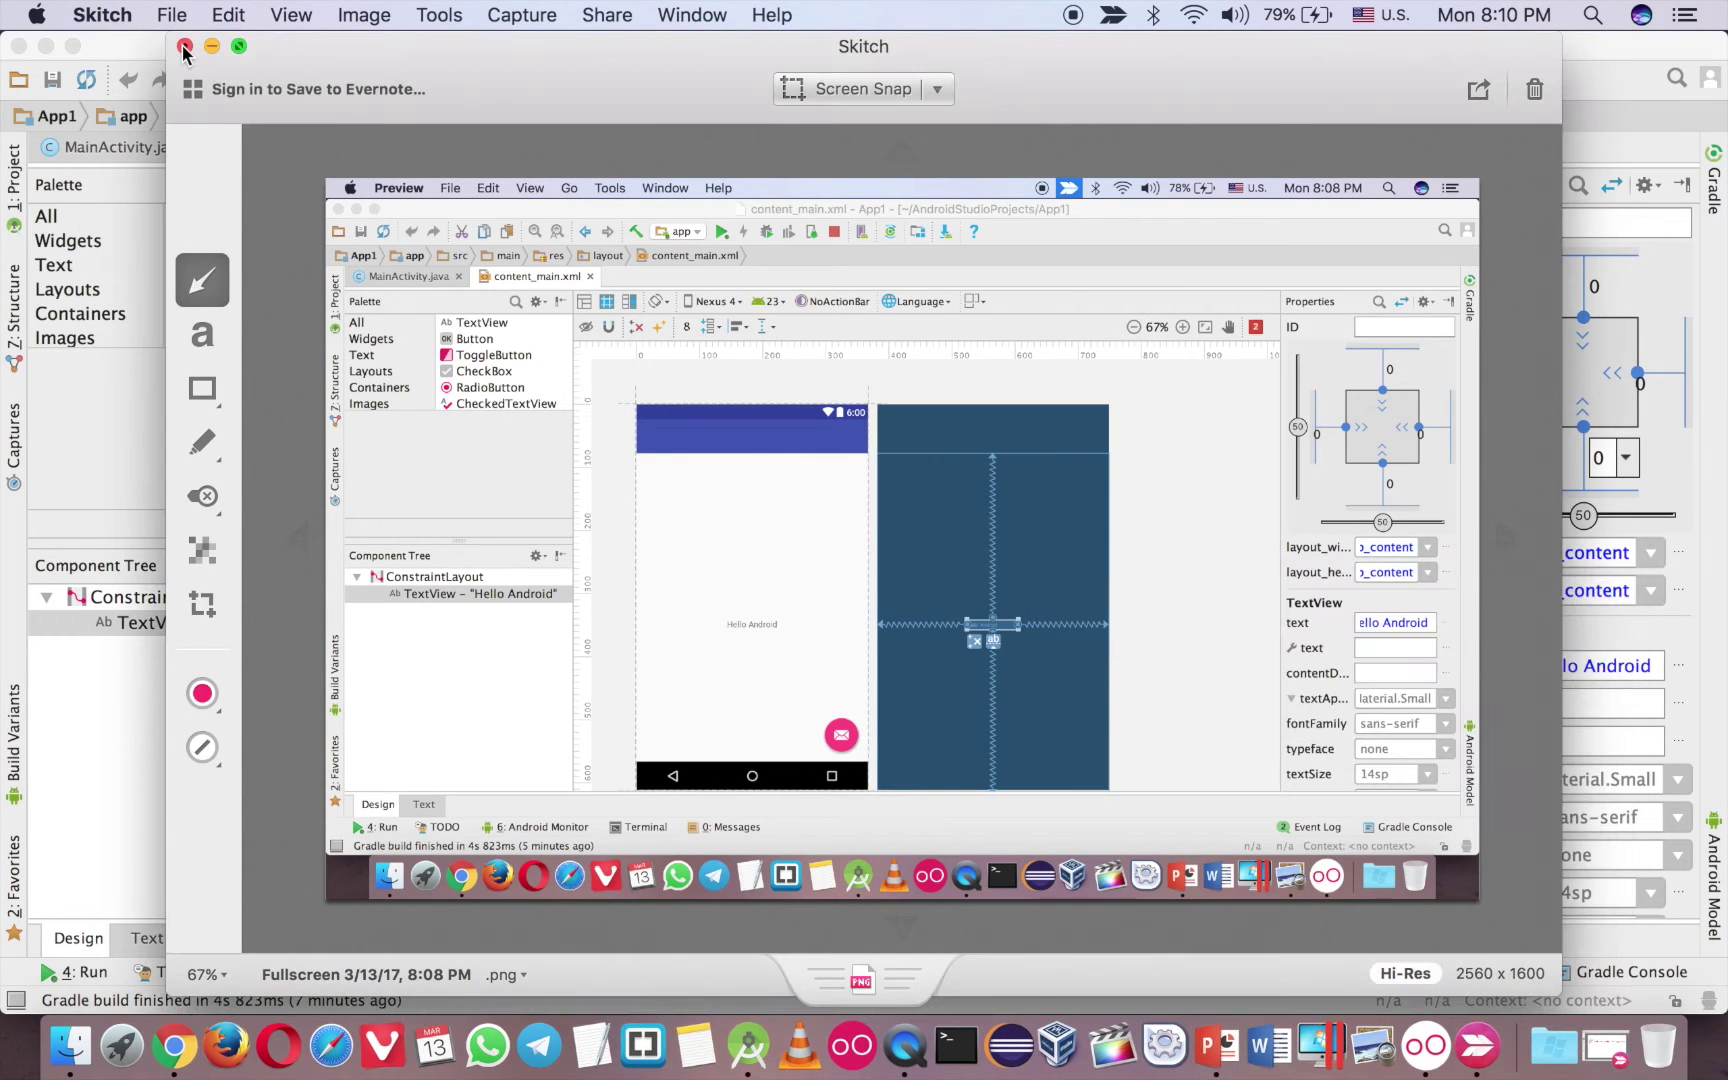
click(186, 47)
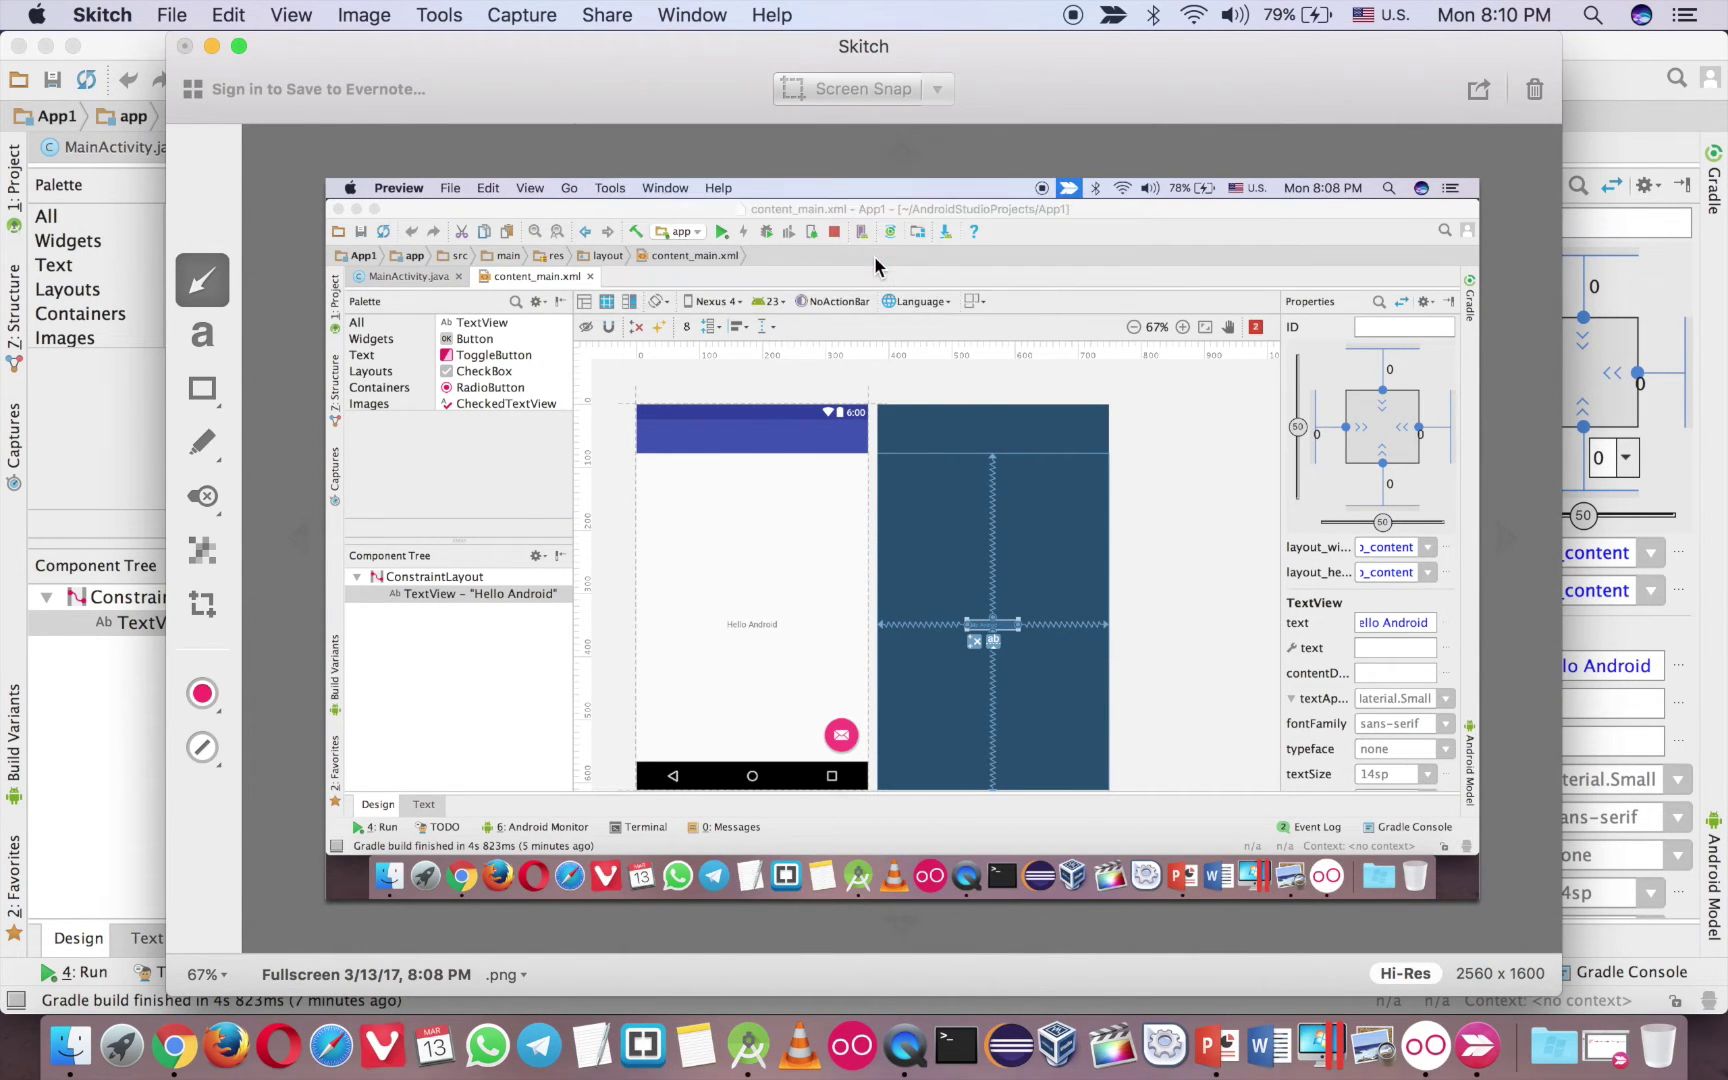
click(873, 259)
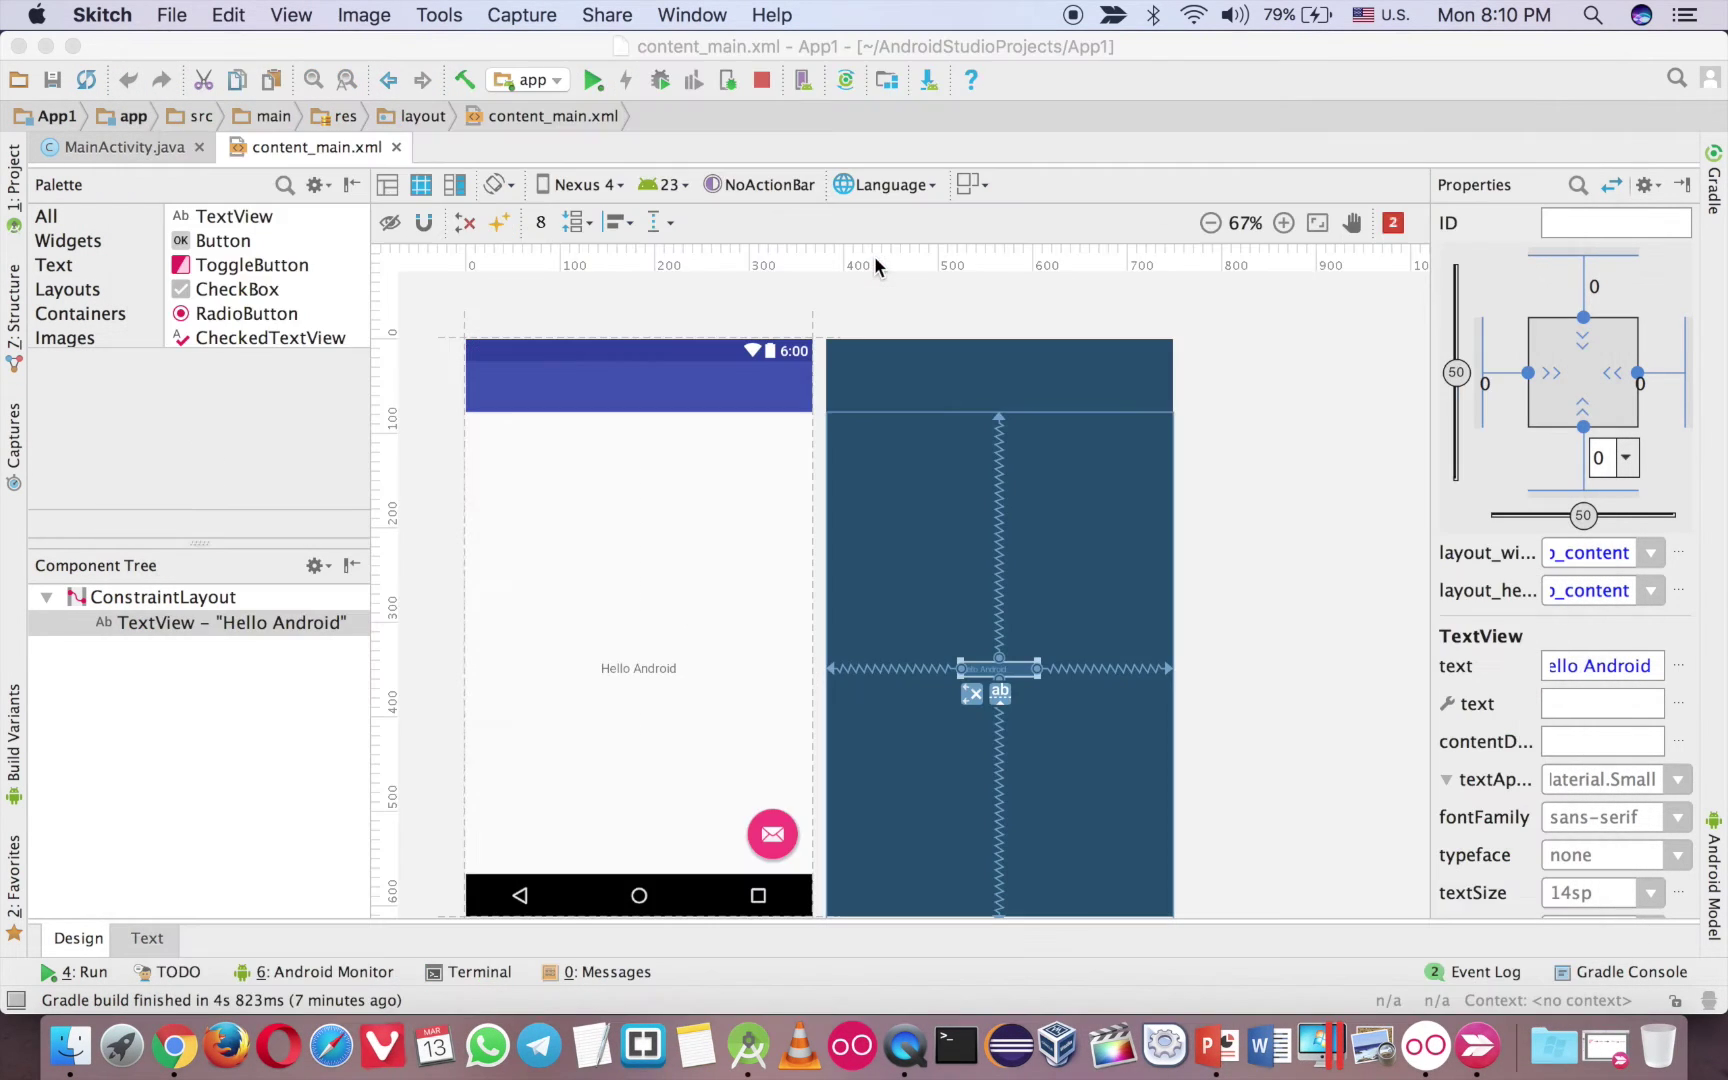
- Switch the Project tool window from Android view to Project view
click(16, 169)
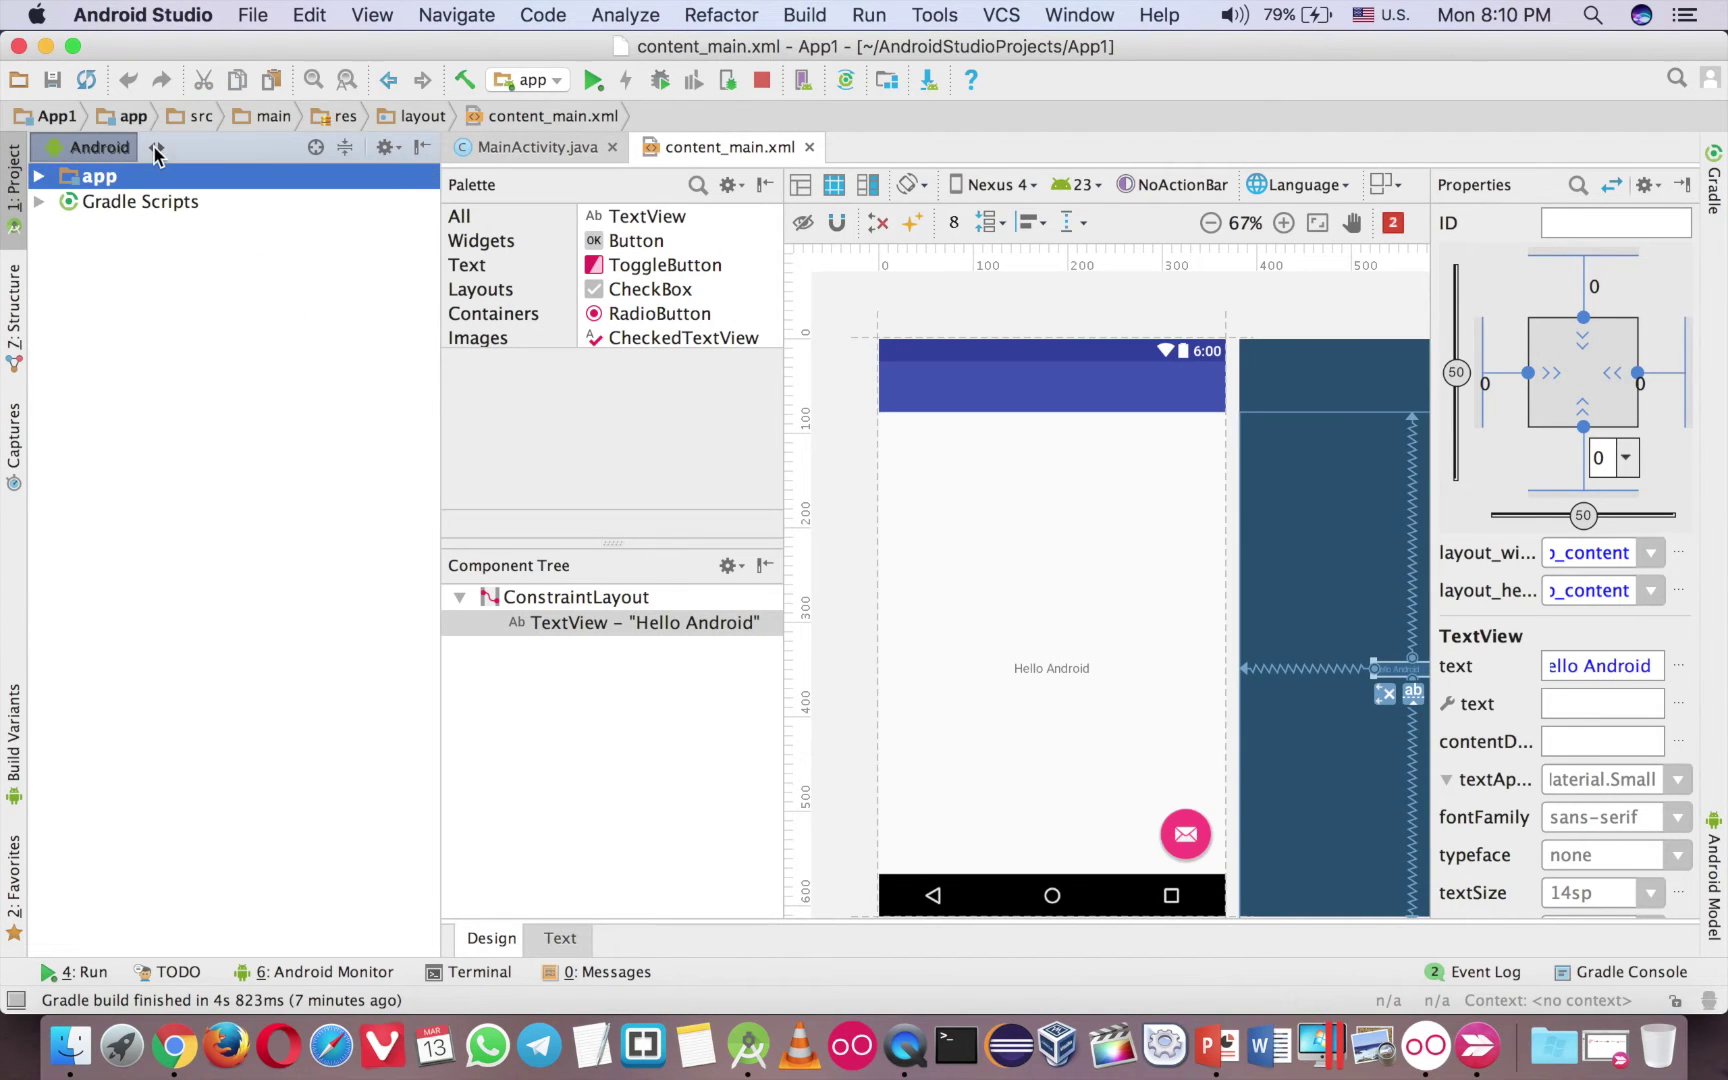
click(155, 151)
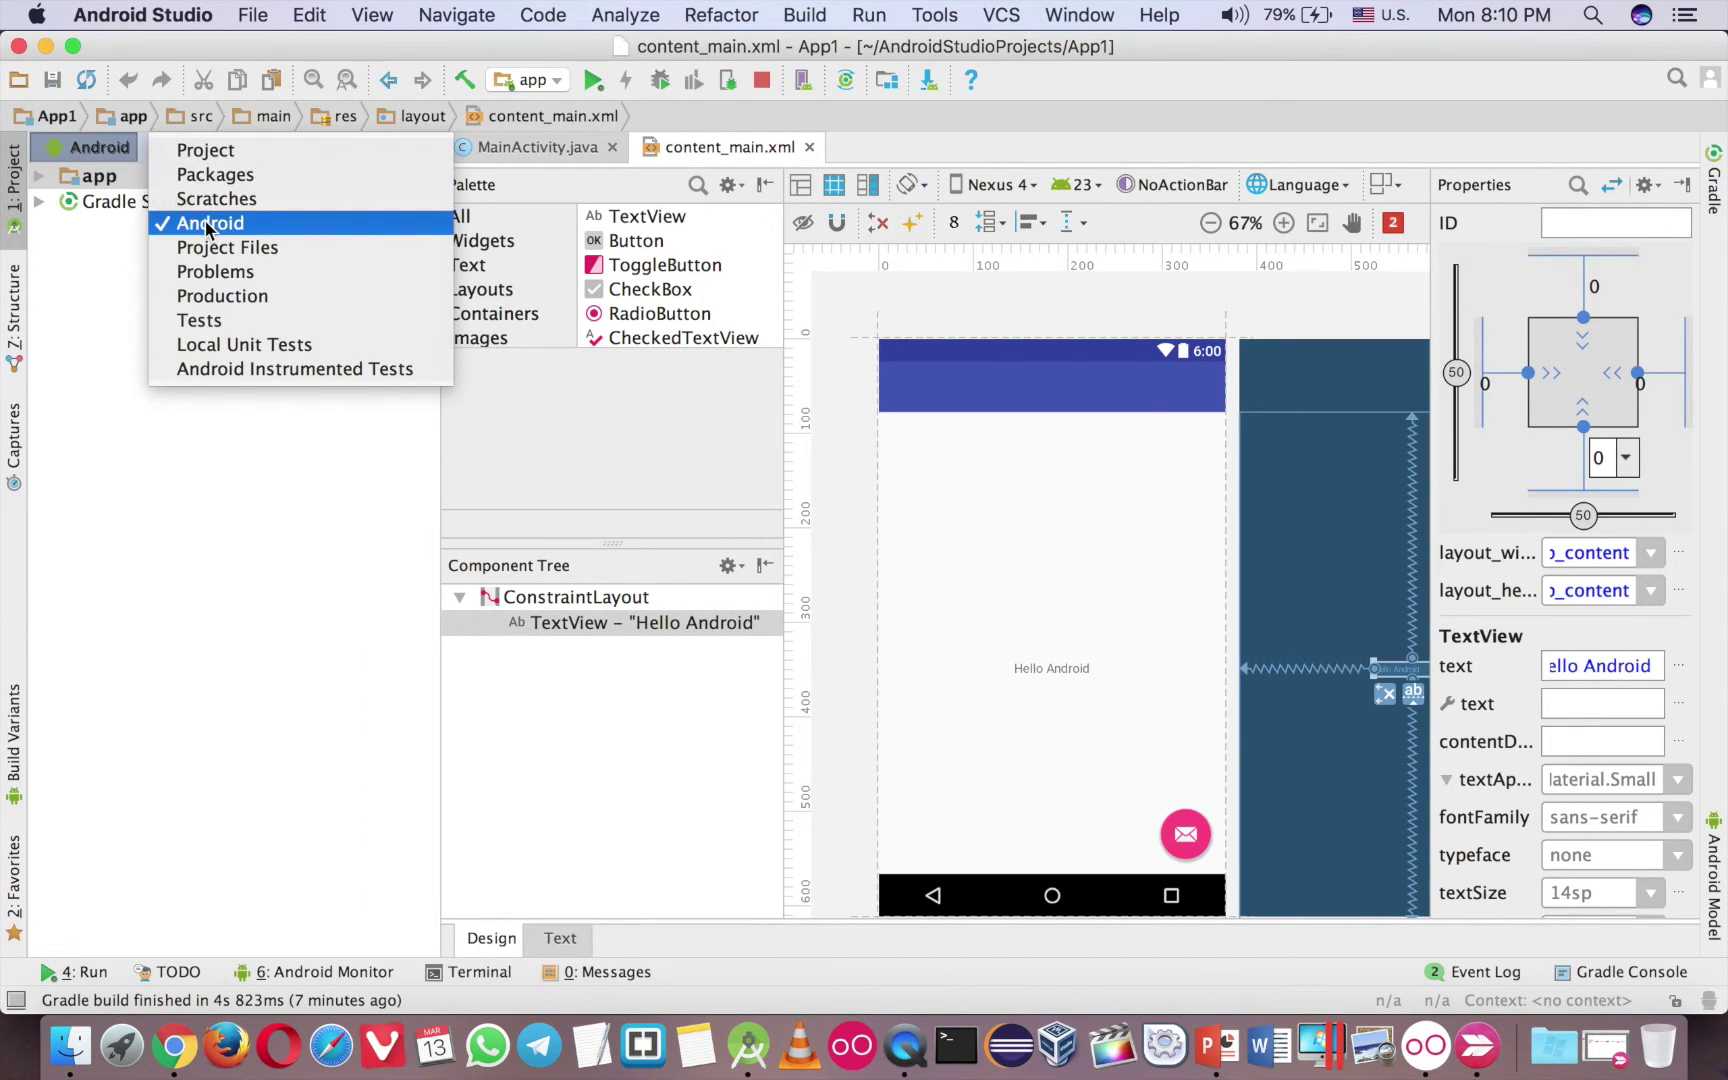
click(205, 150)
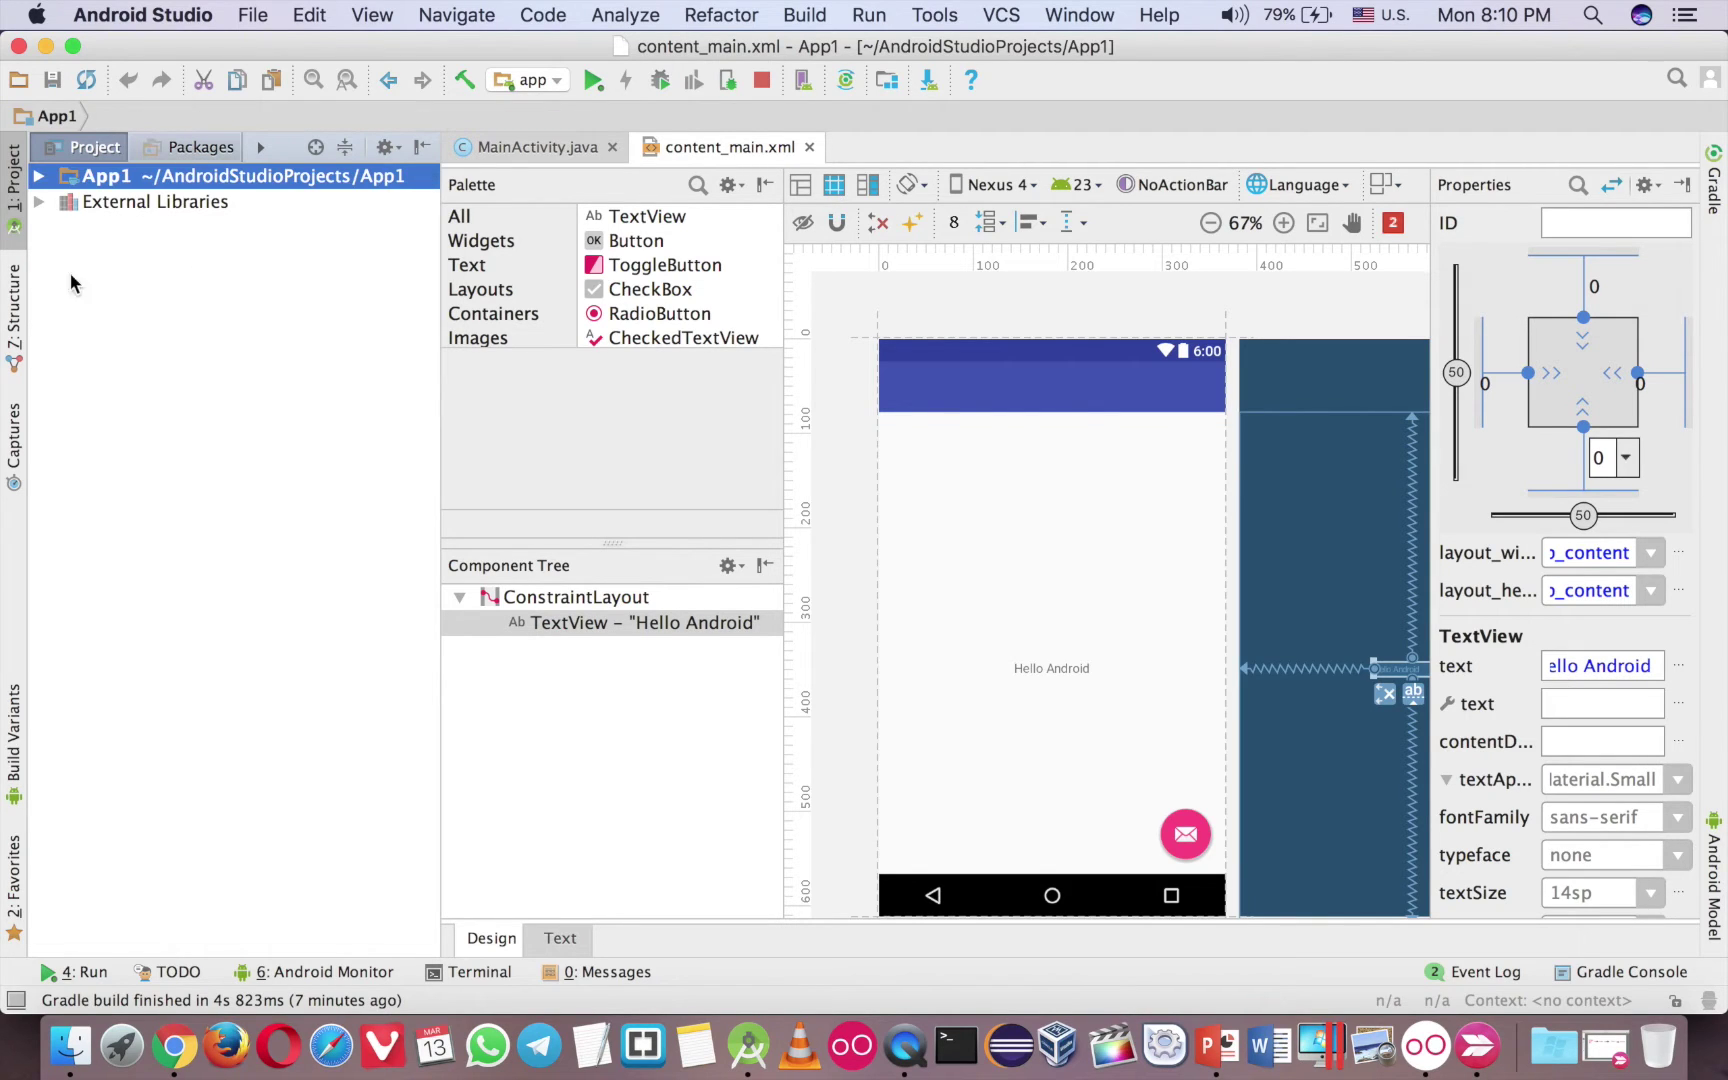
- Expand app > build > generated > source > r > debug > oumsaokosal.app1 and select R
click(41, 177)
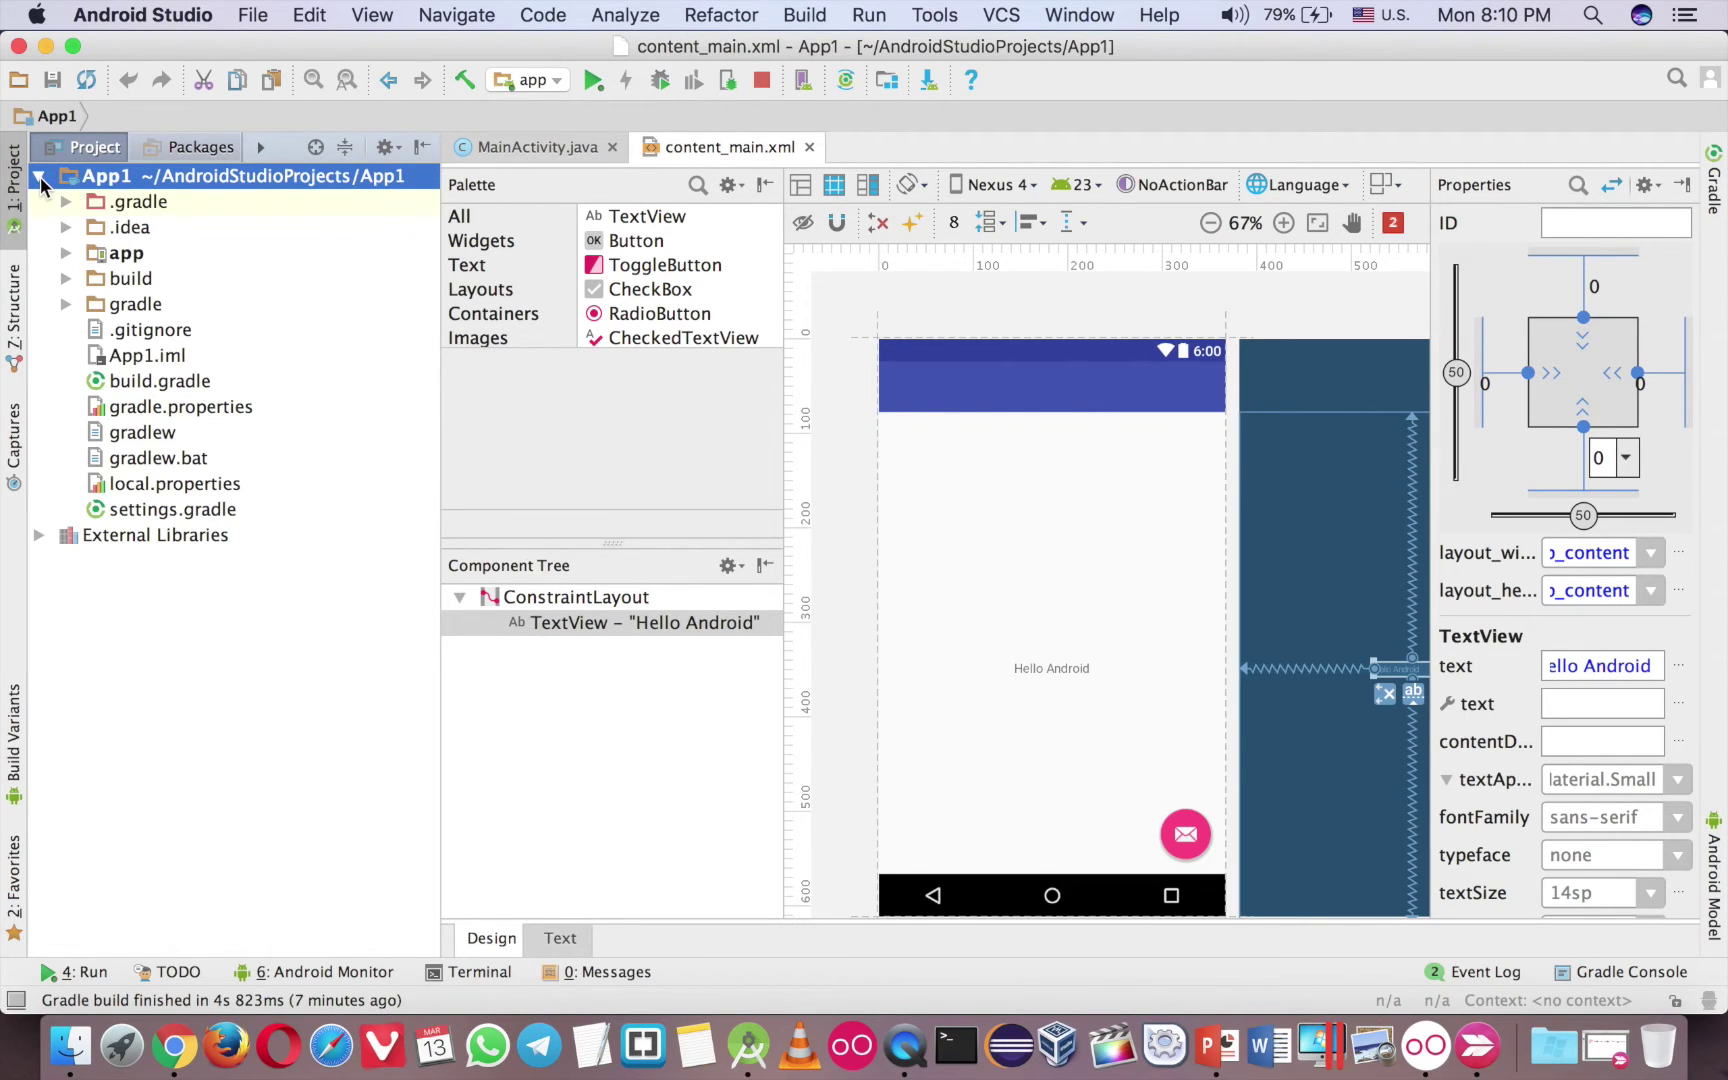
click(65, 253)
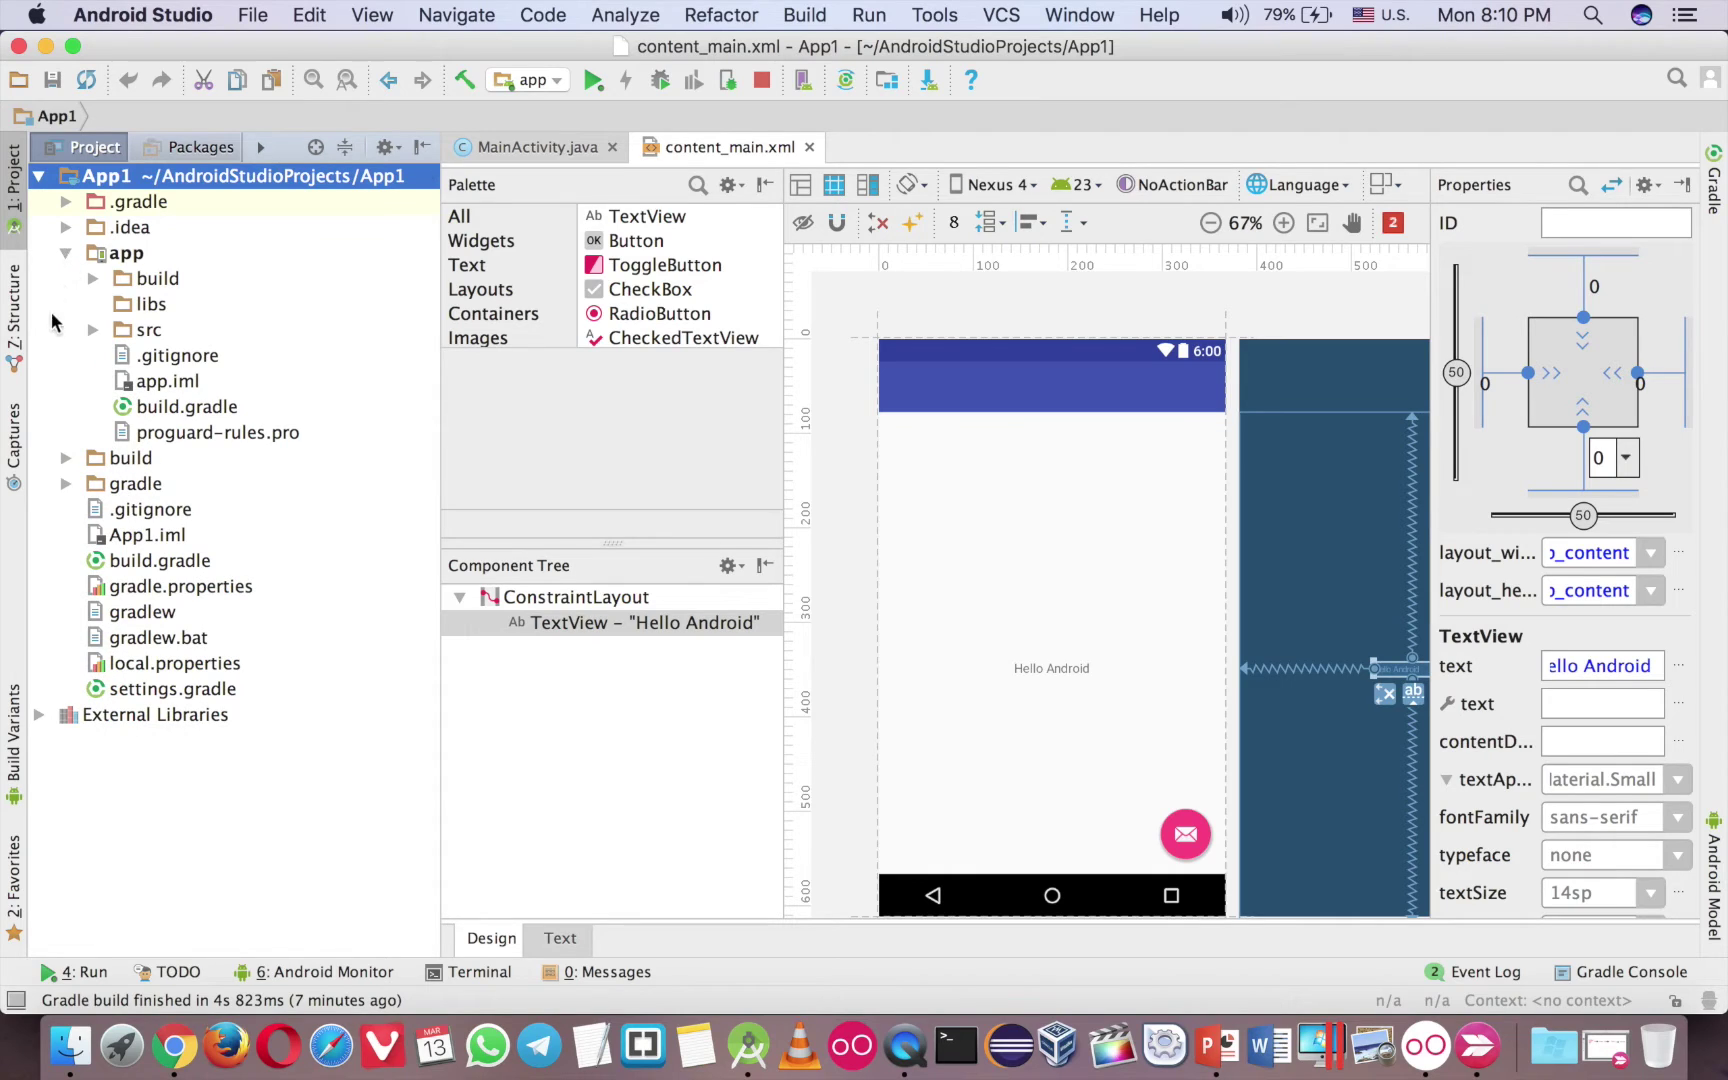
click(95, 279)
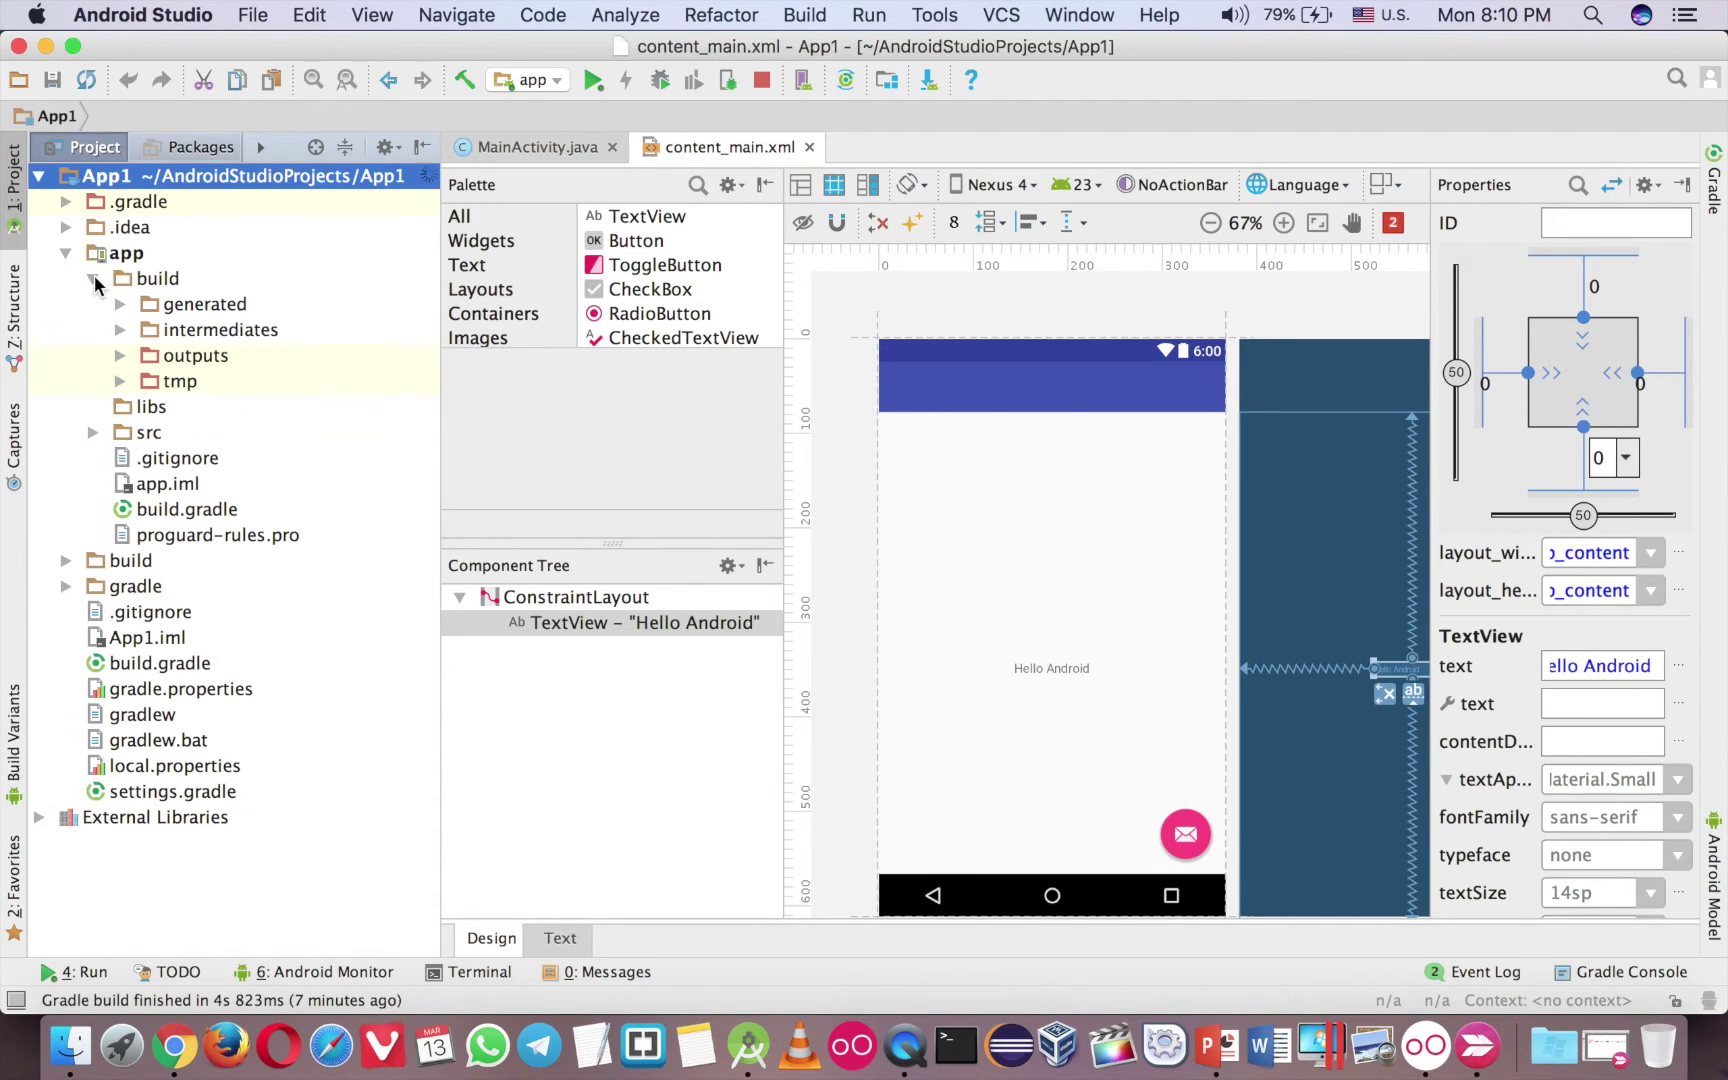
click(121, 305)
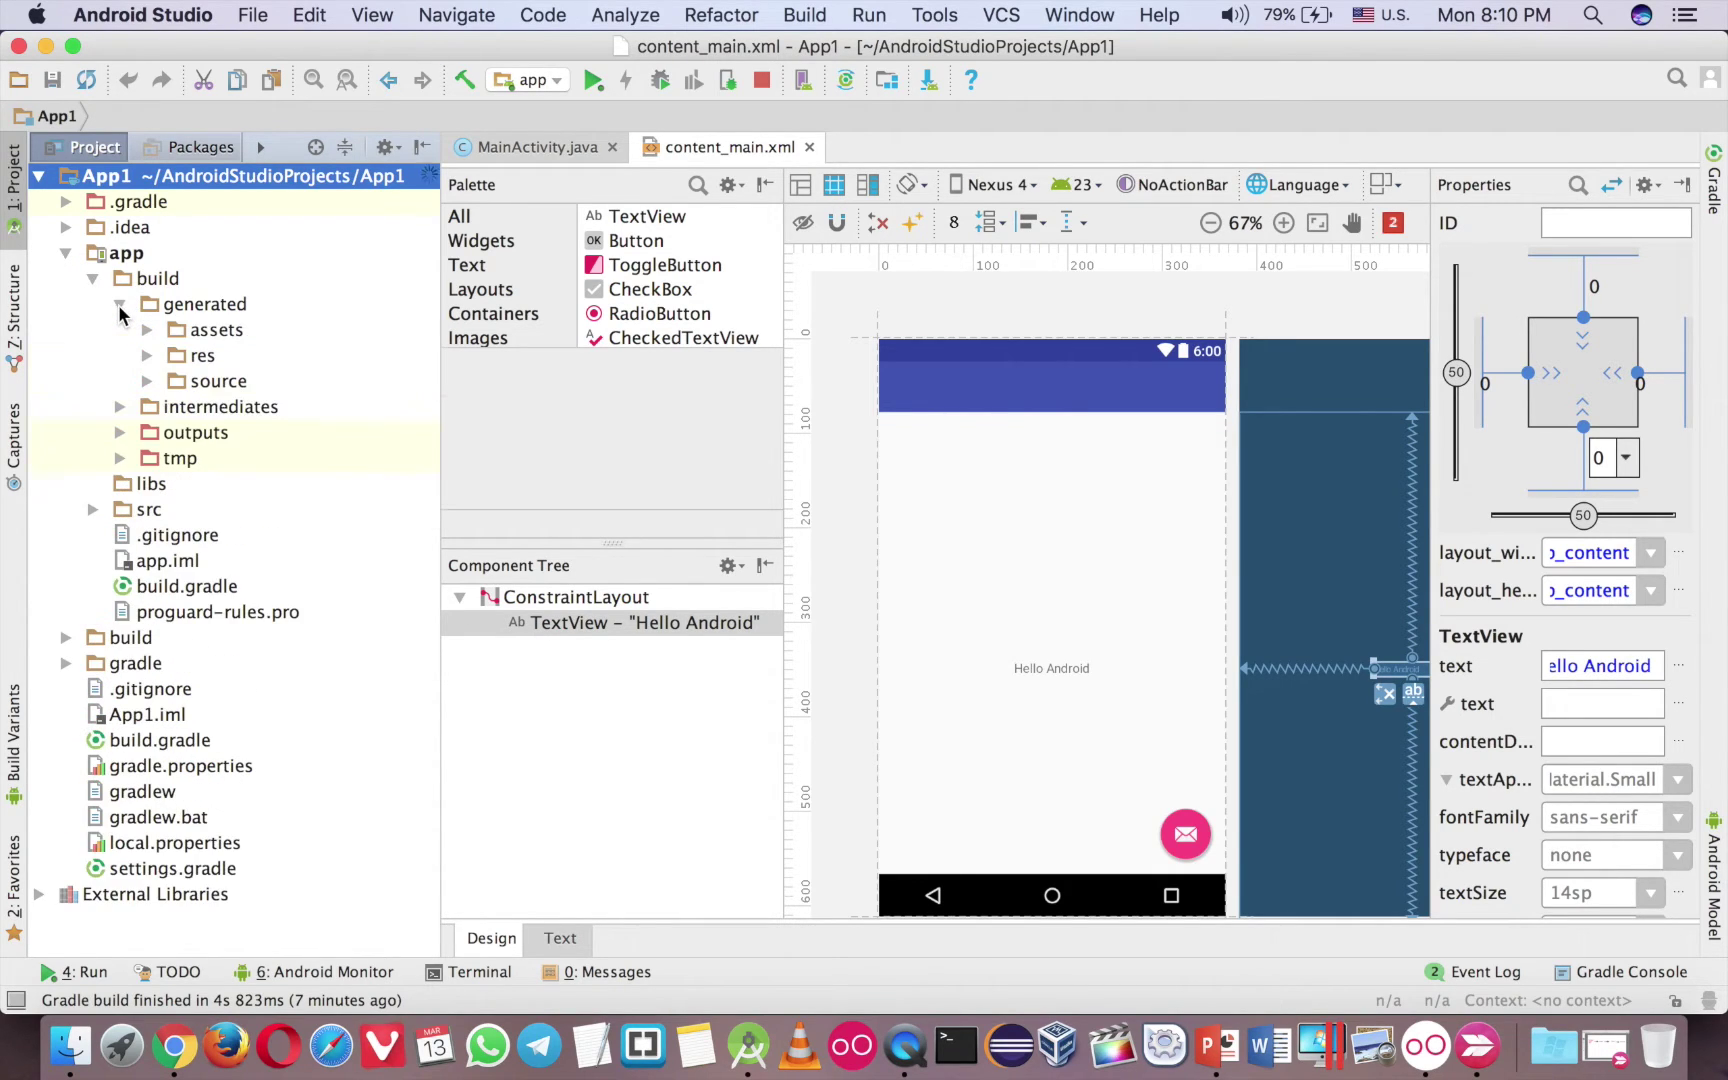
click(149, 382)
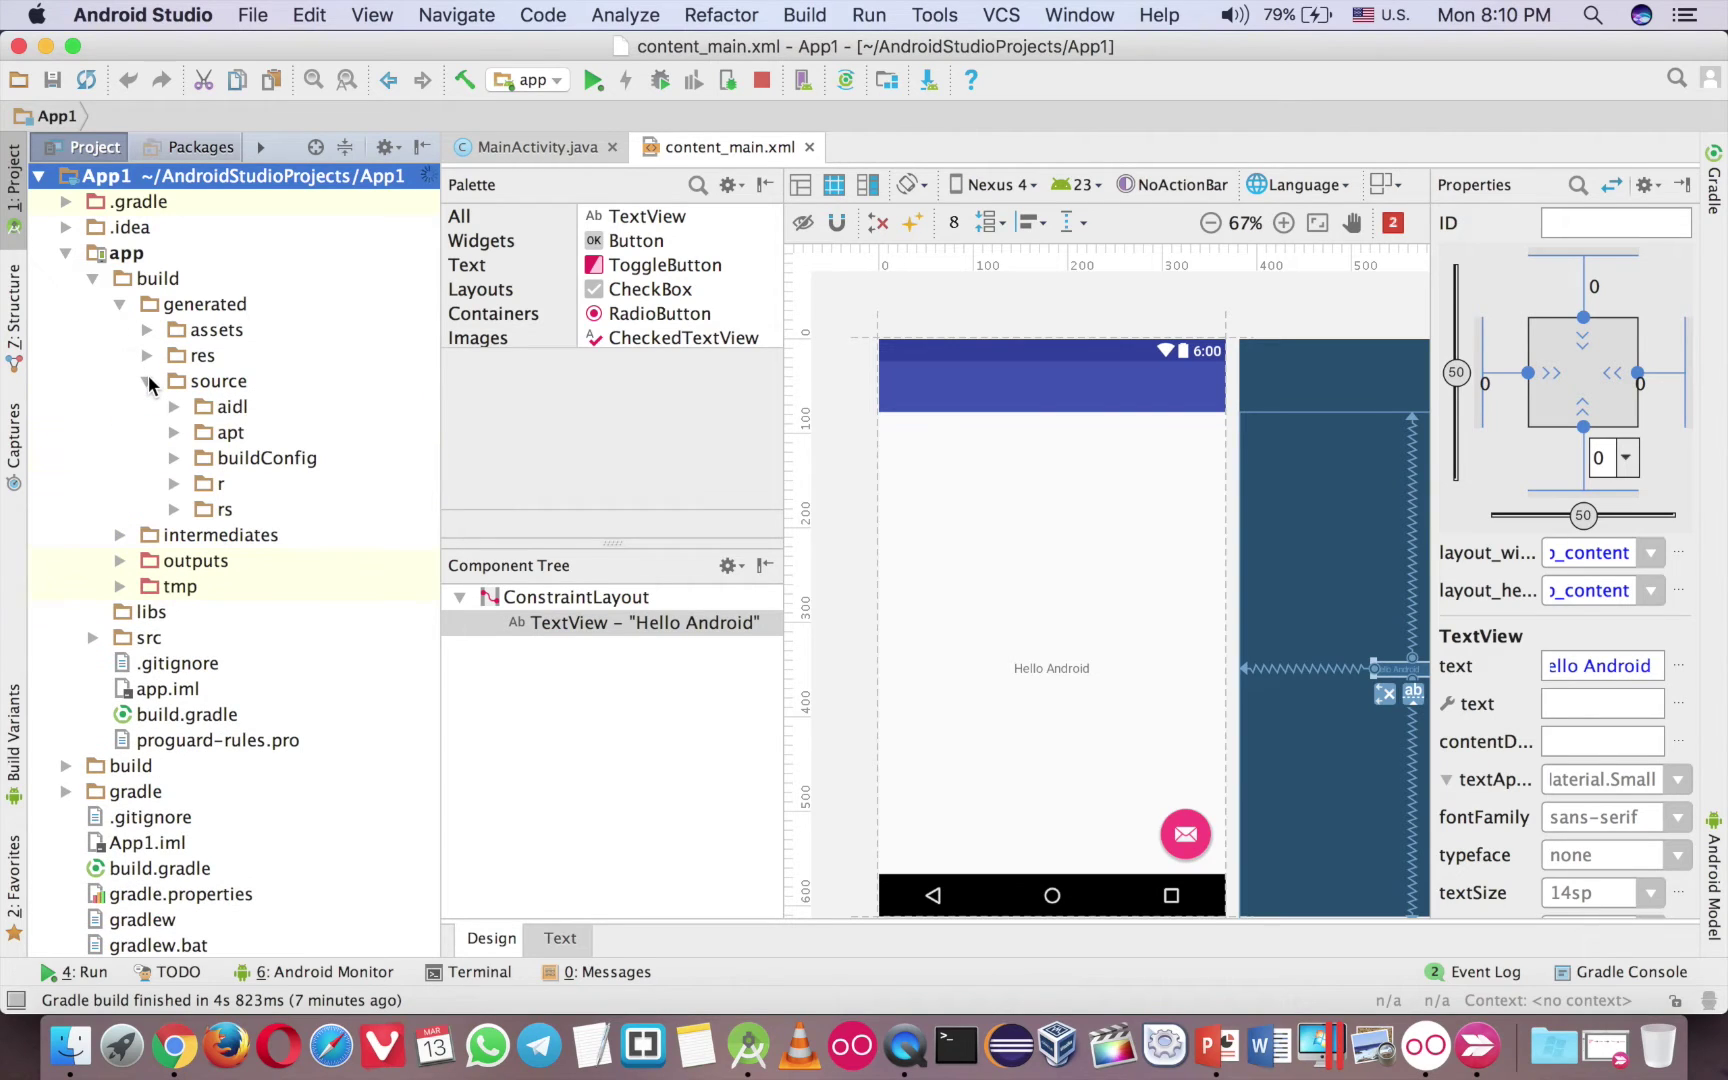
click(174, 484)
click(201, 536)
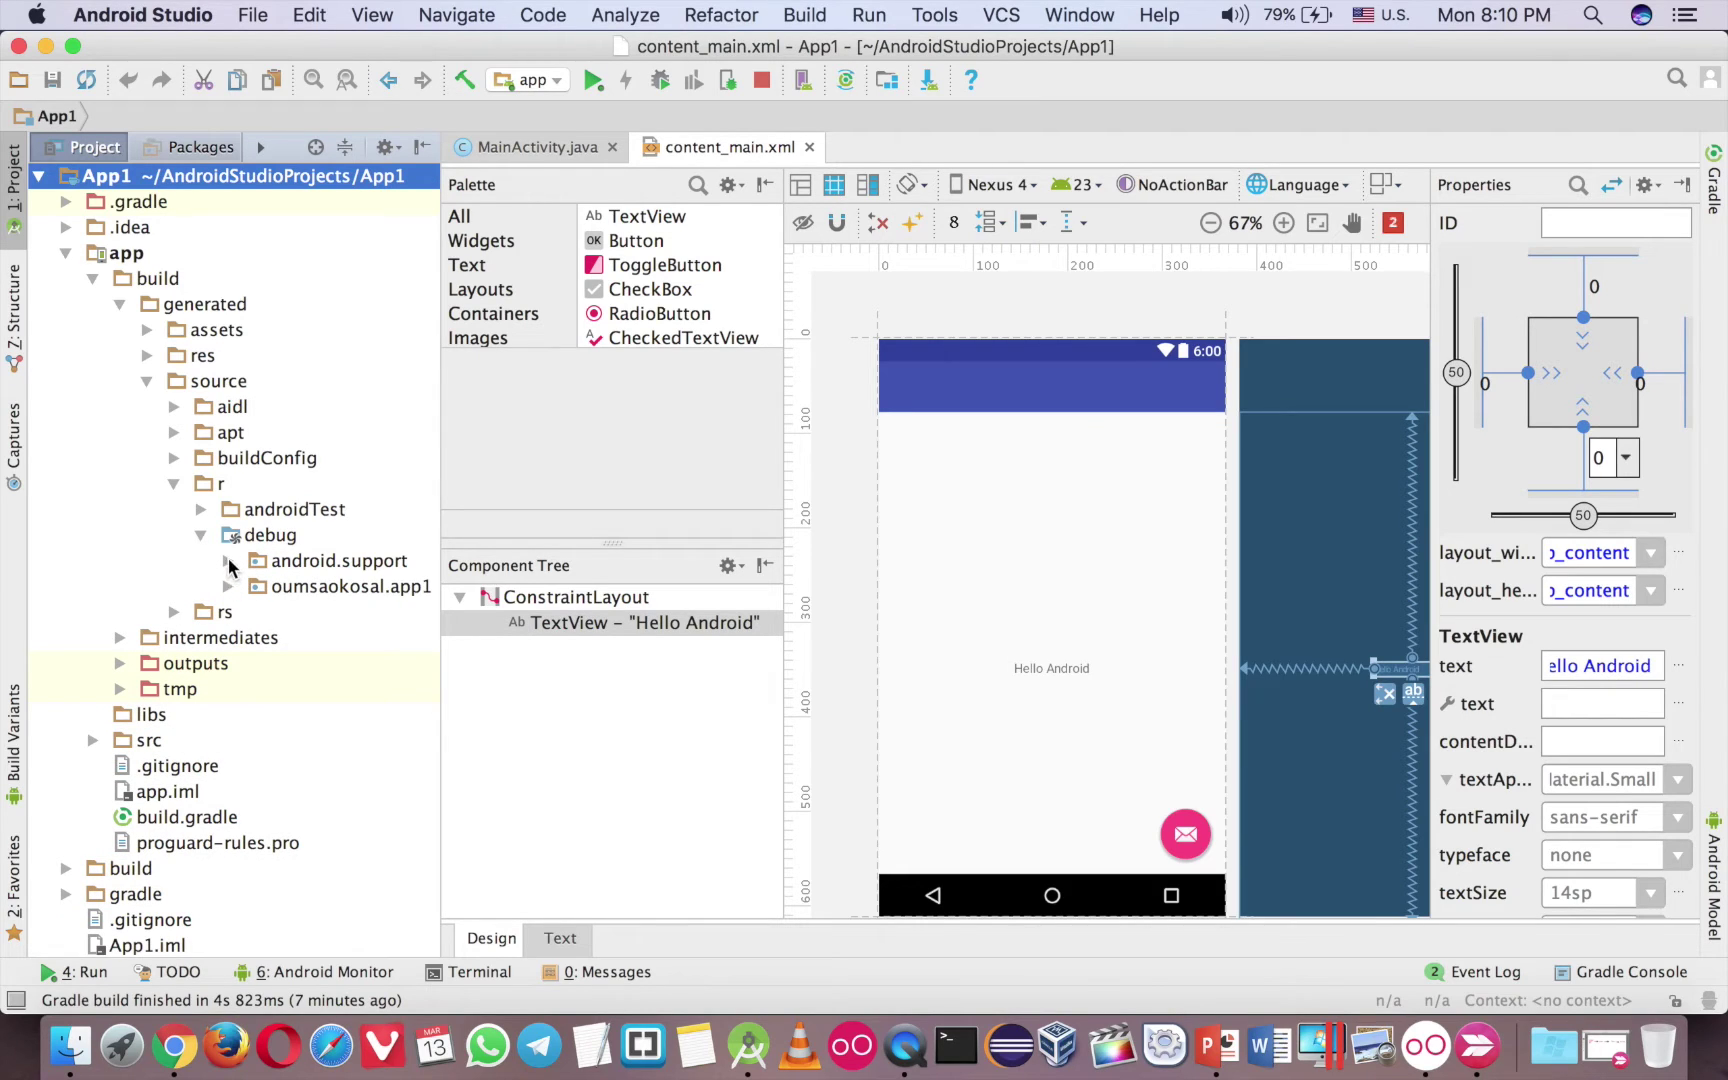
click(228, 586)
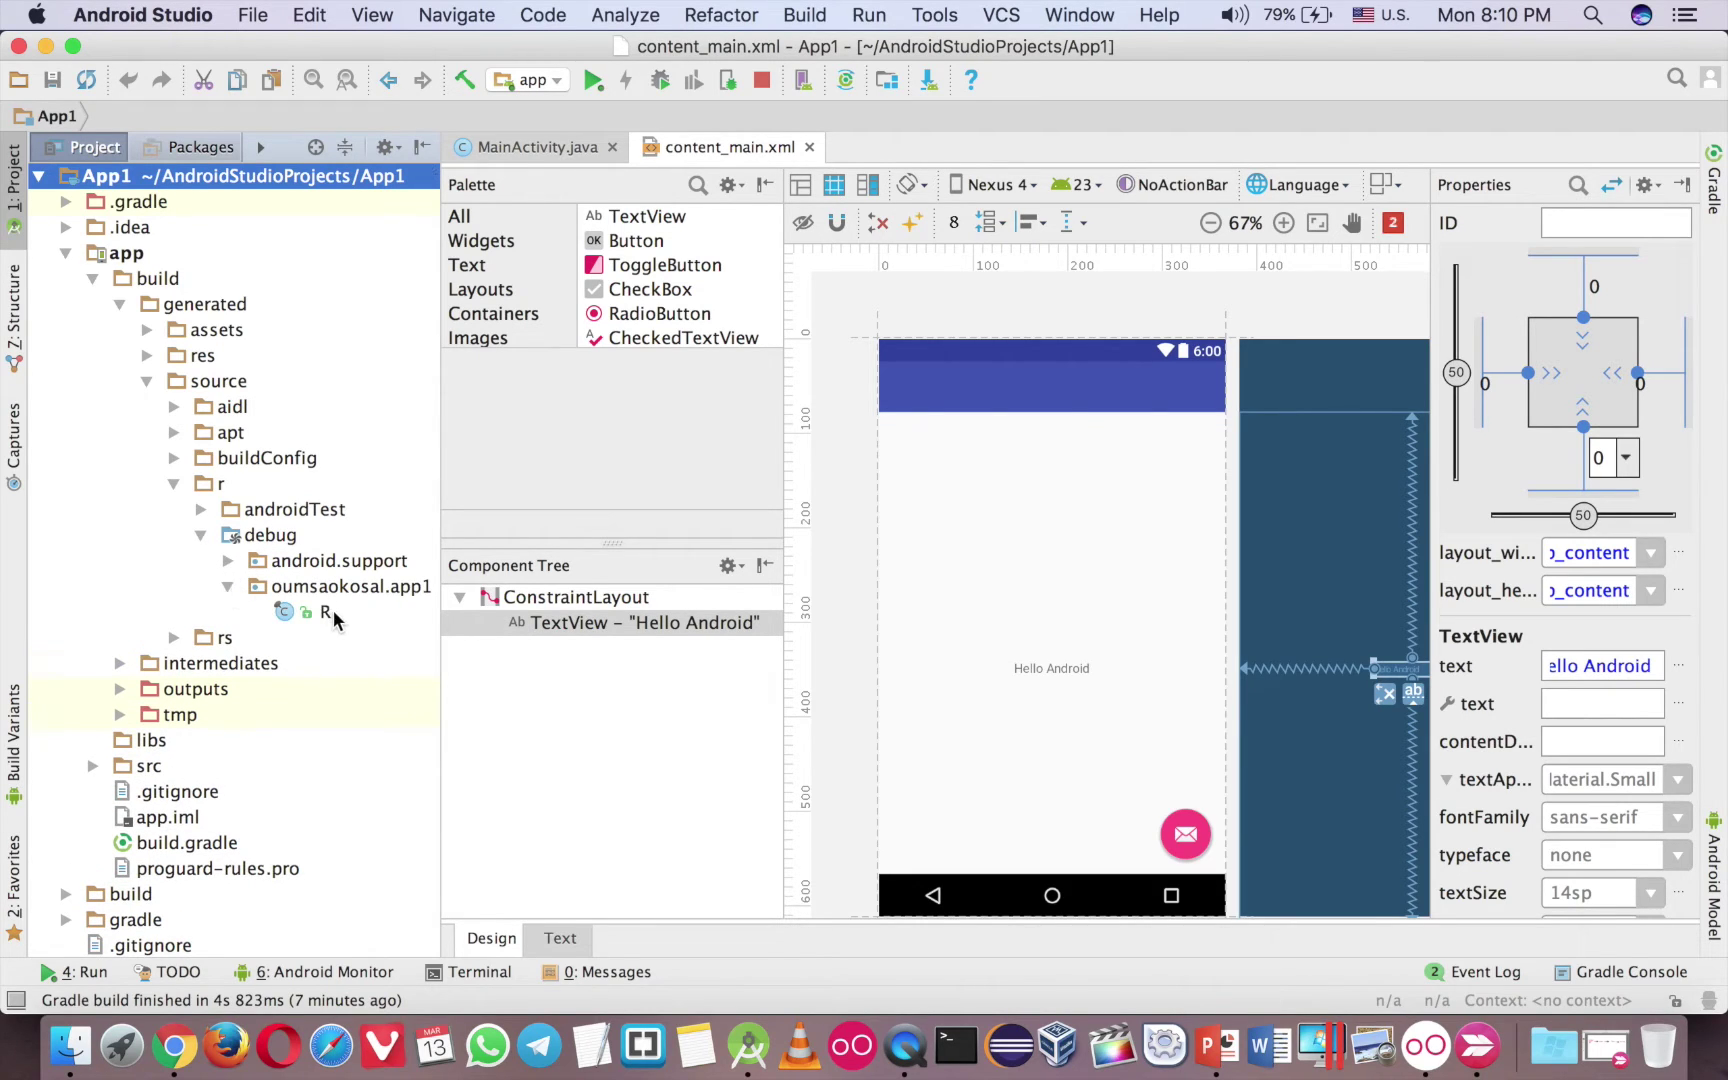
click(329, 613)
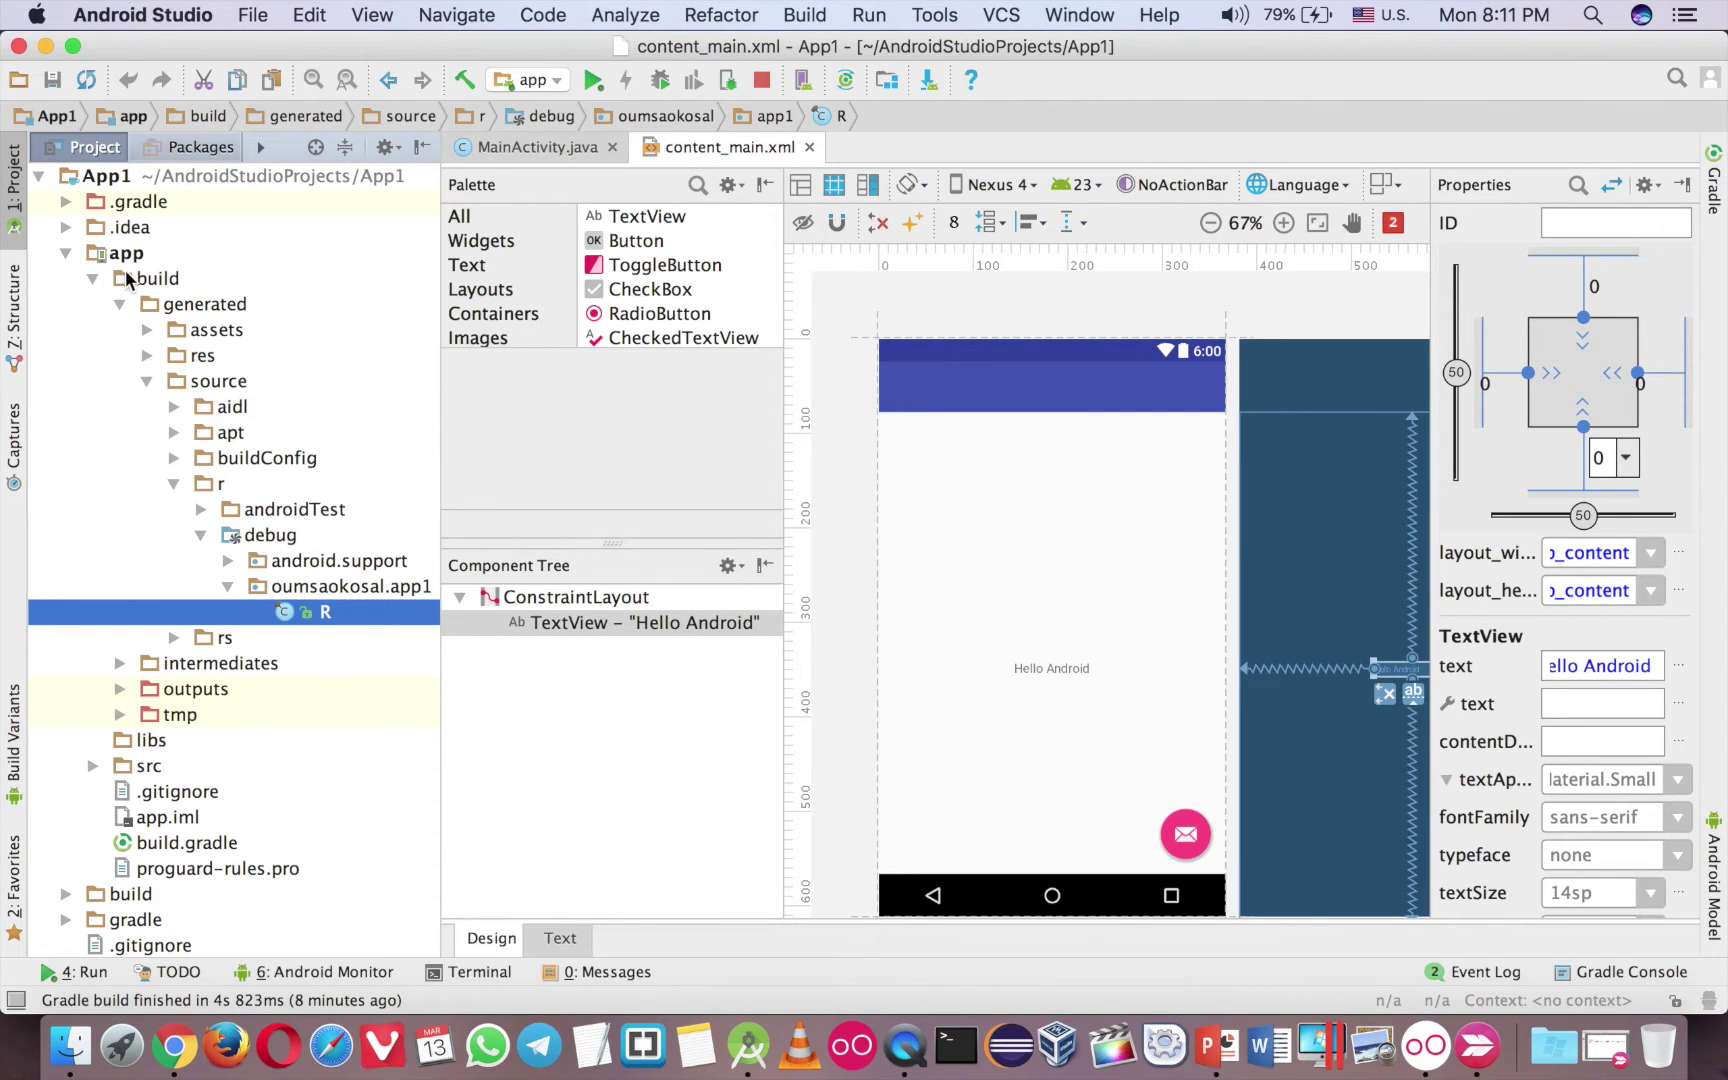
- Open R.java, unfold its header comment and narrow the project panel
double_click(314, 612)
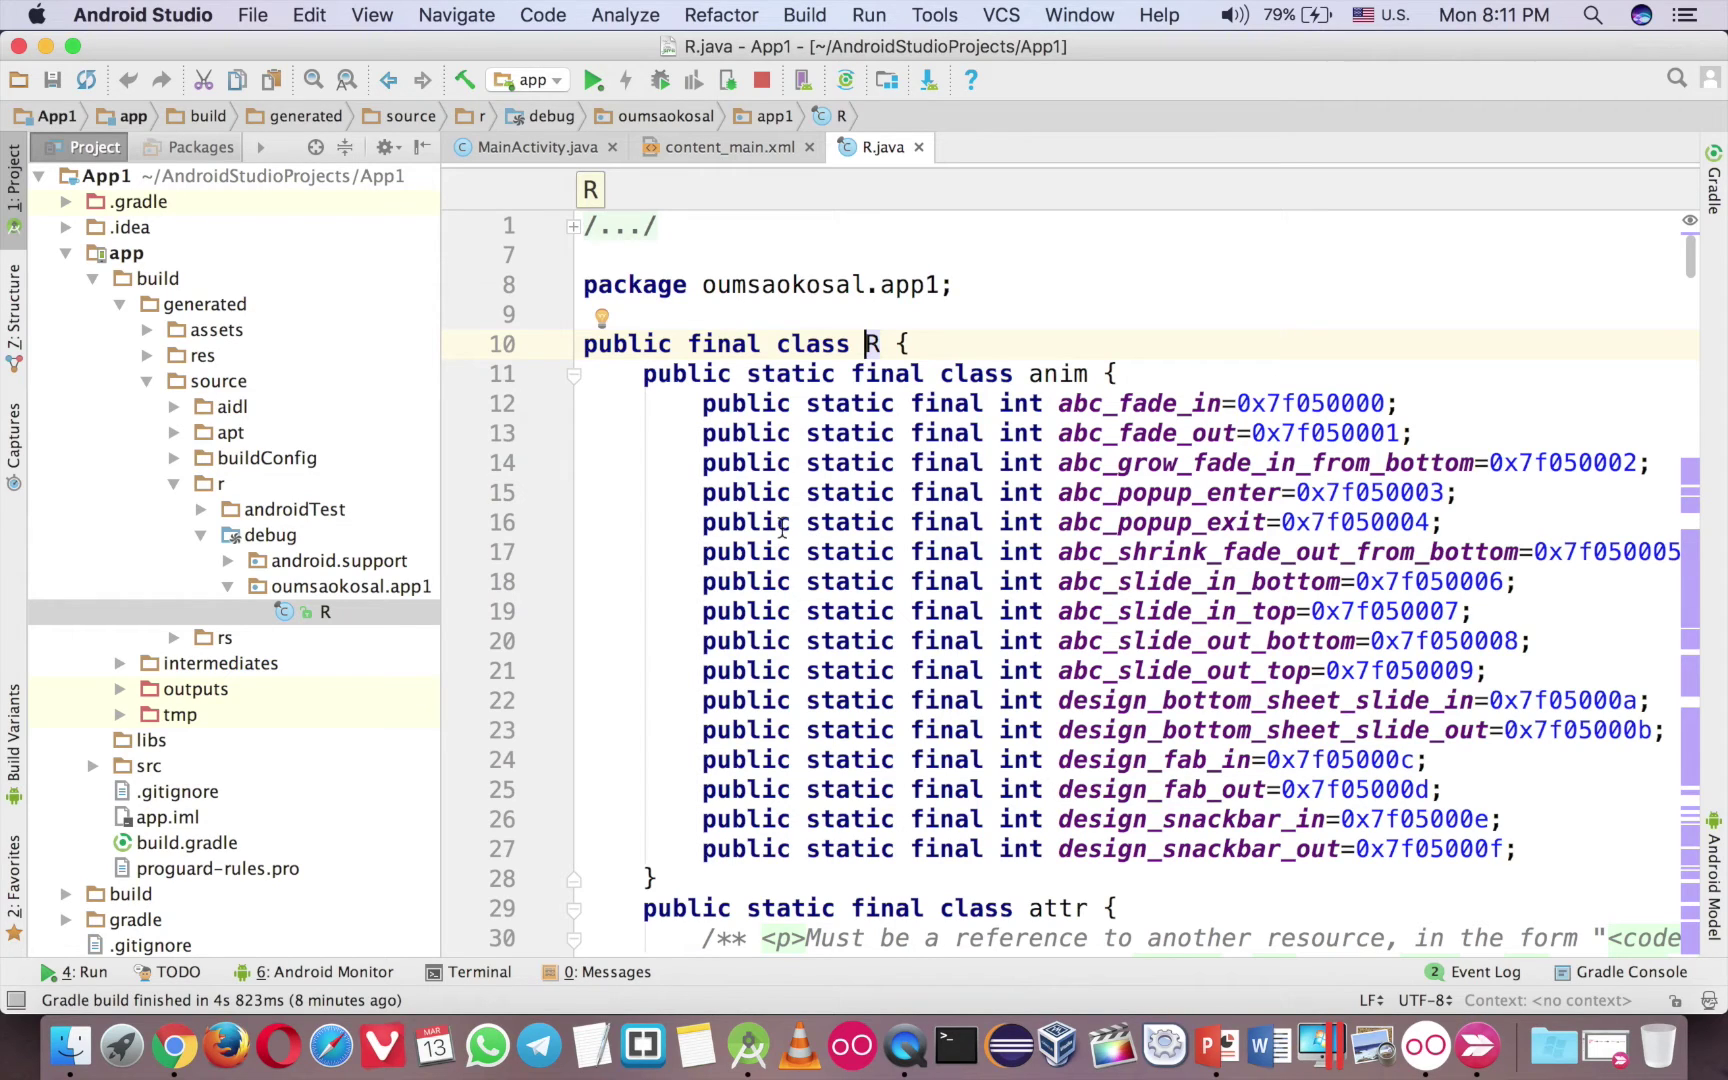
click(578, 233)
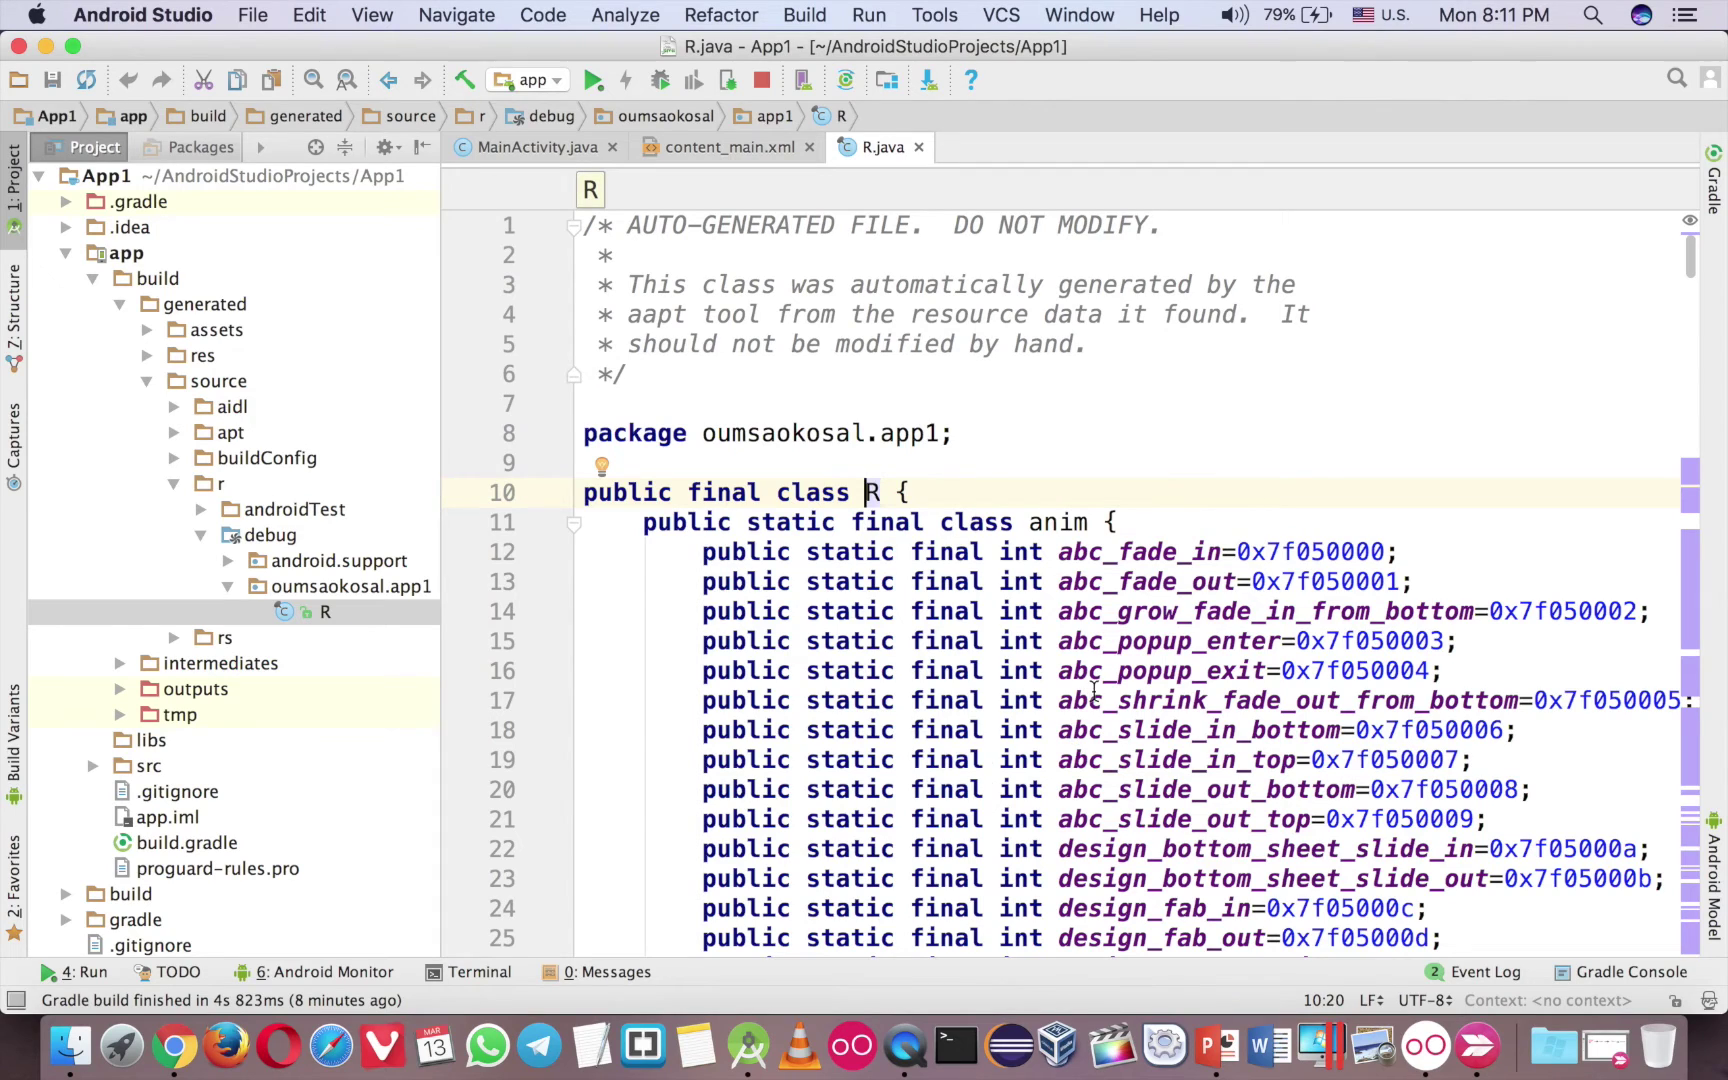
drag(442, 297, 294, 297)
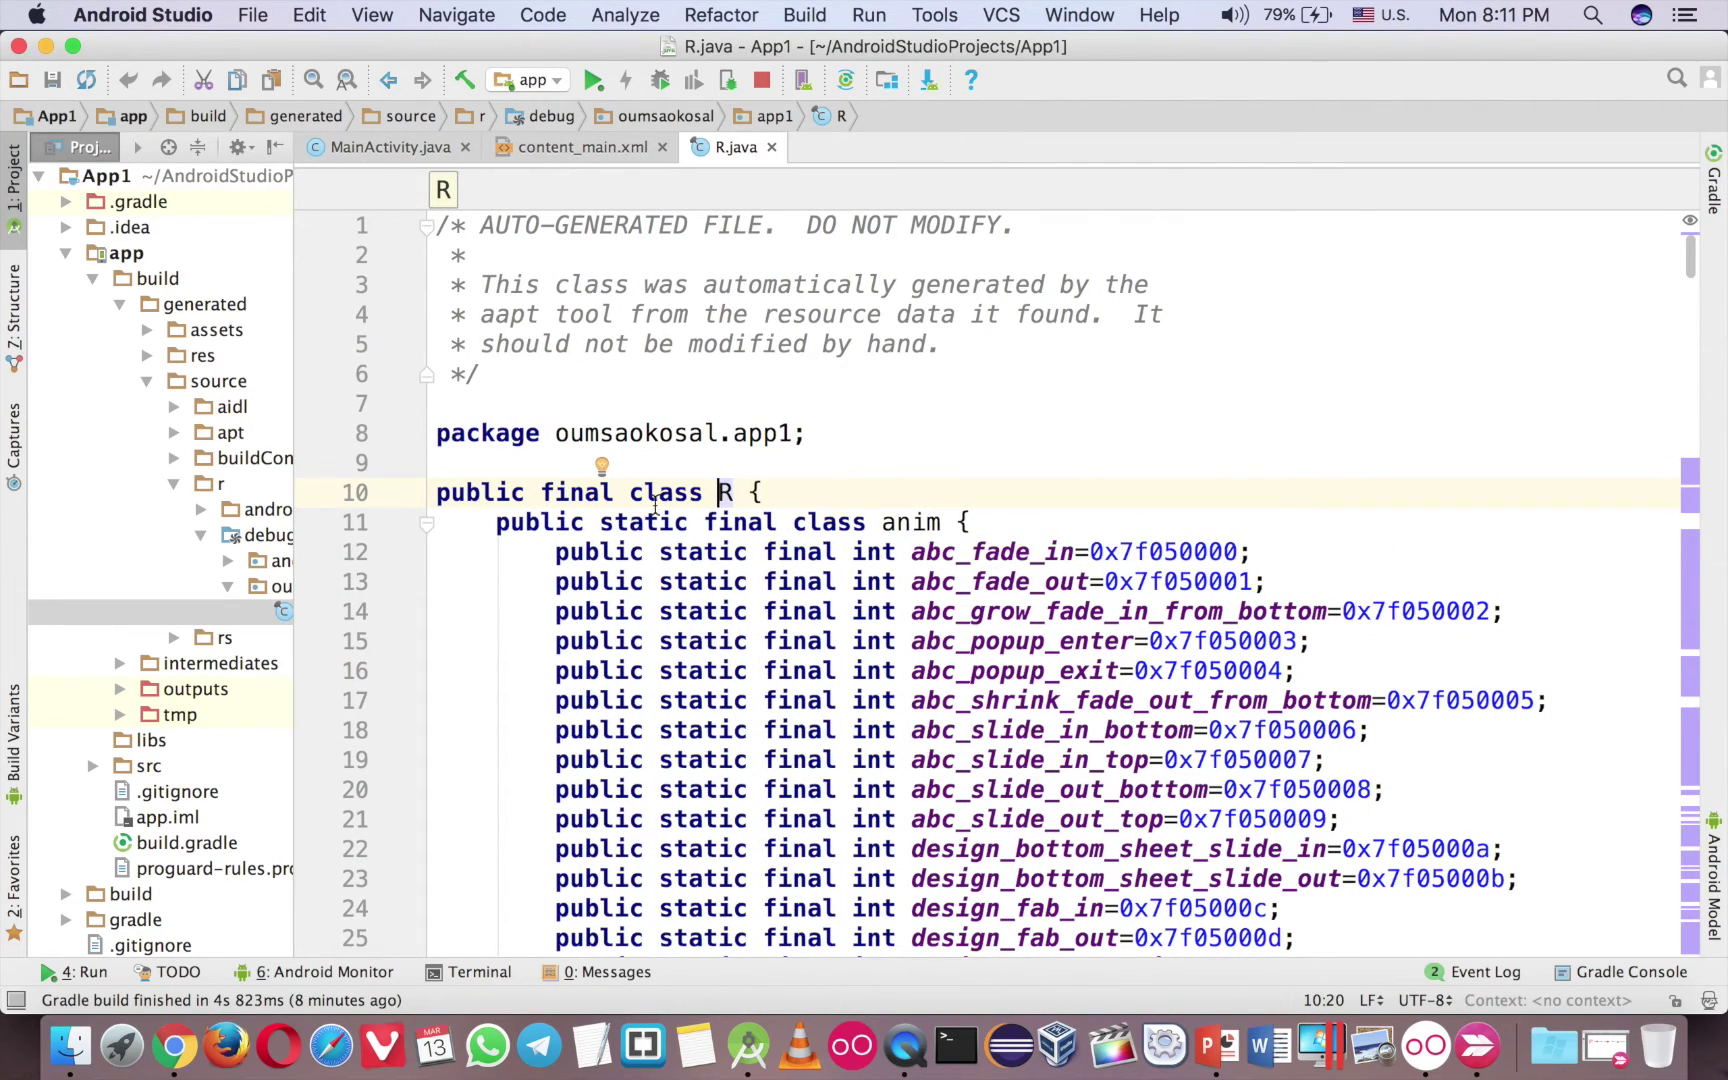
- Inspect the final class R declaration, its braces and the start of the anim class
click(691, 492)
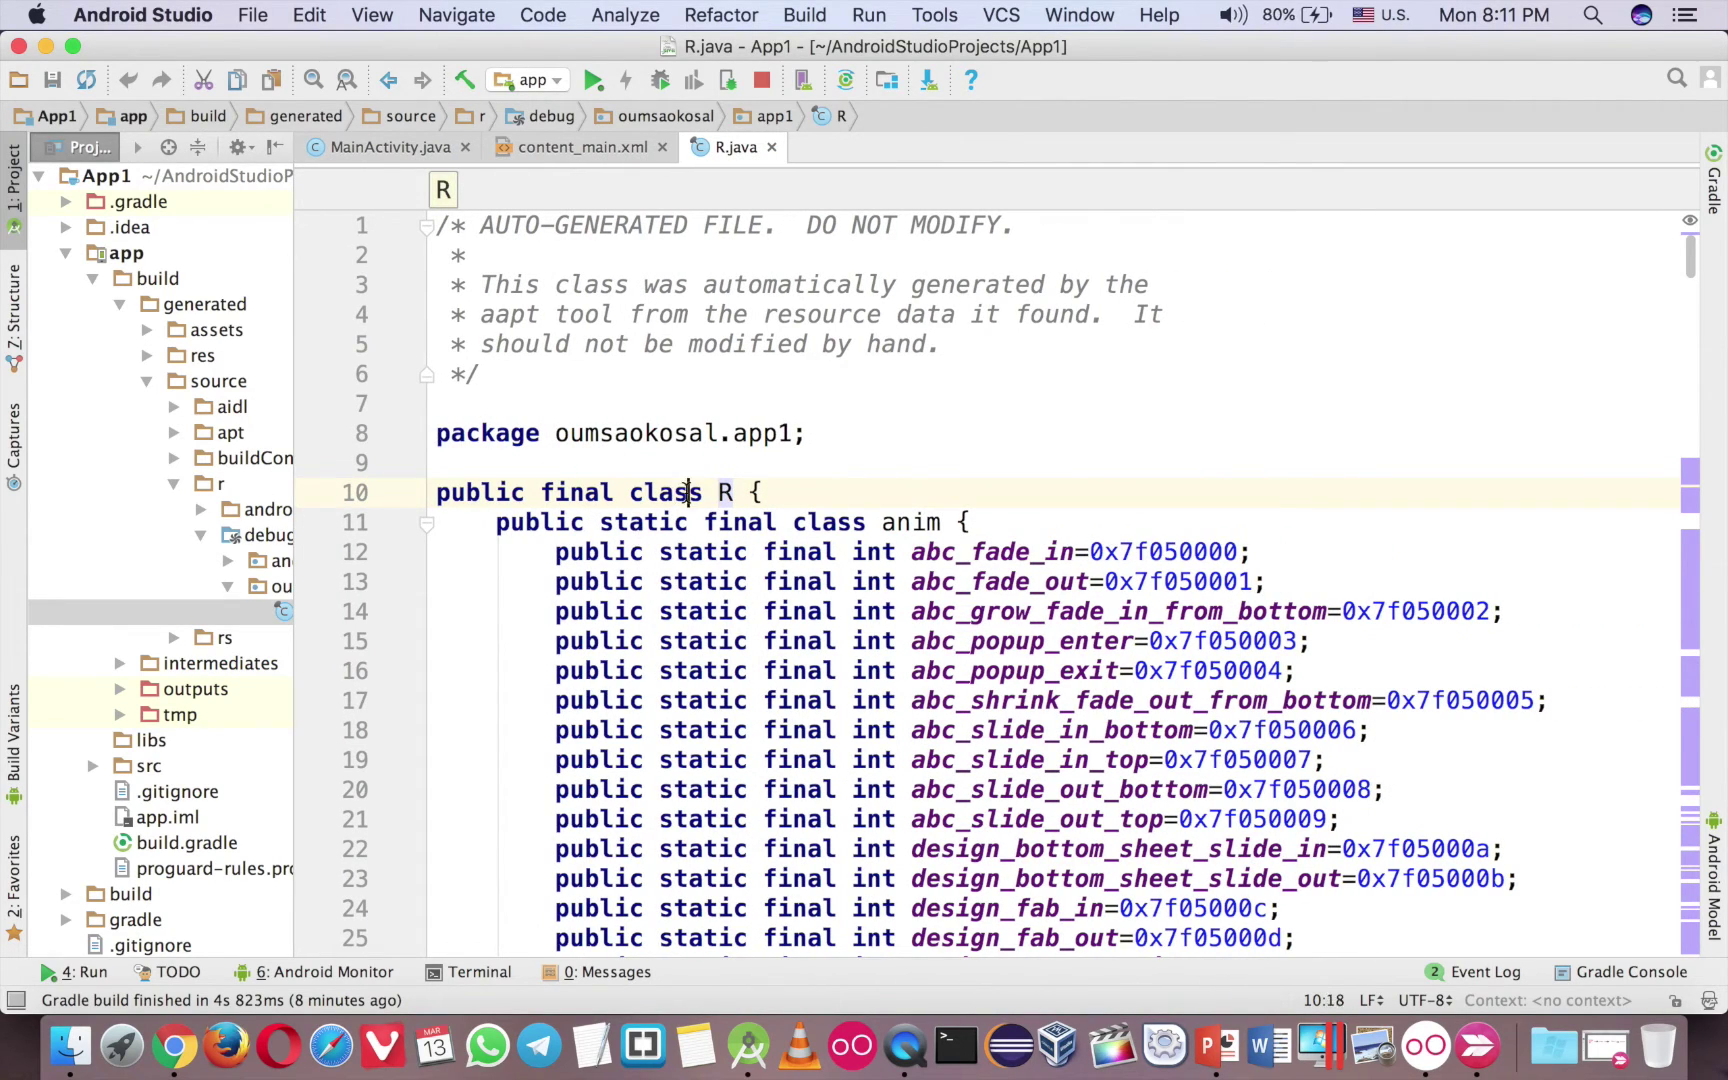
click(555, 491)
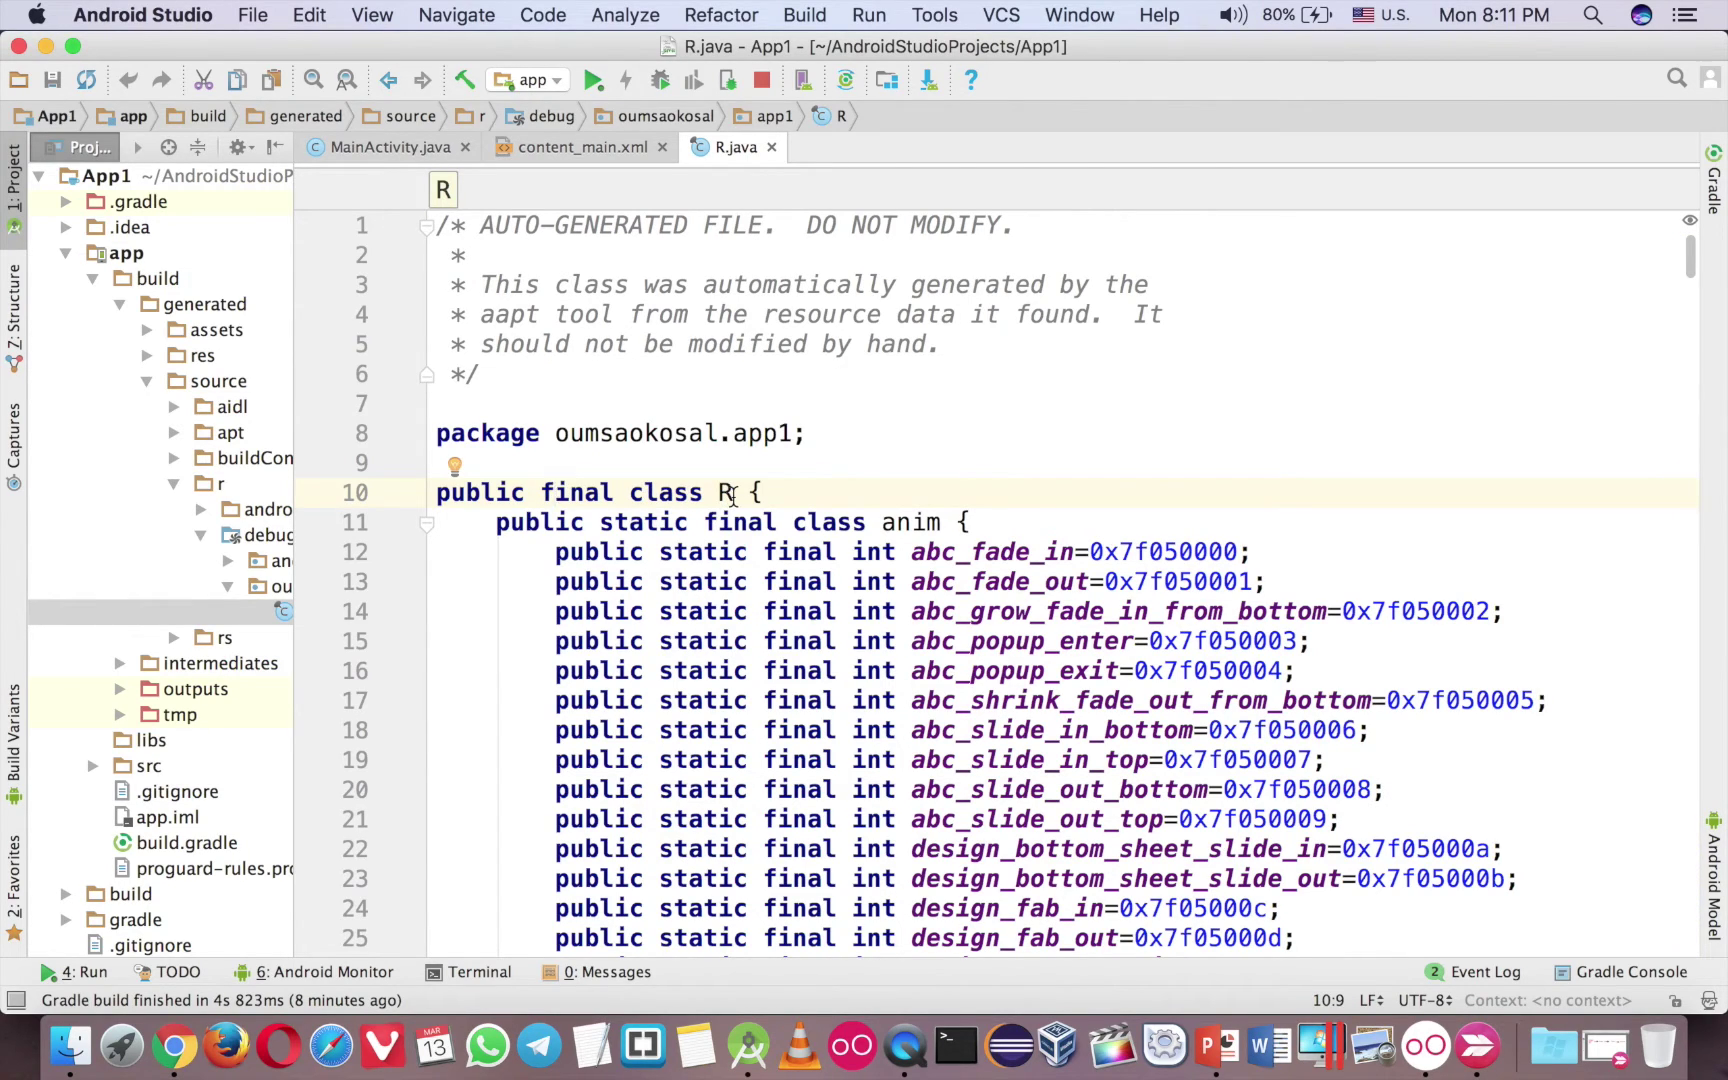
click(760, 493)
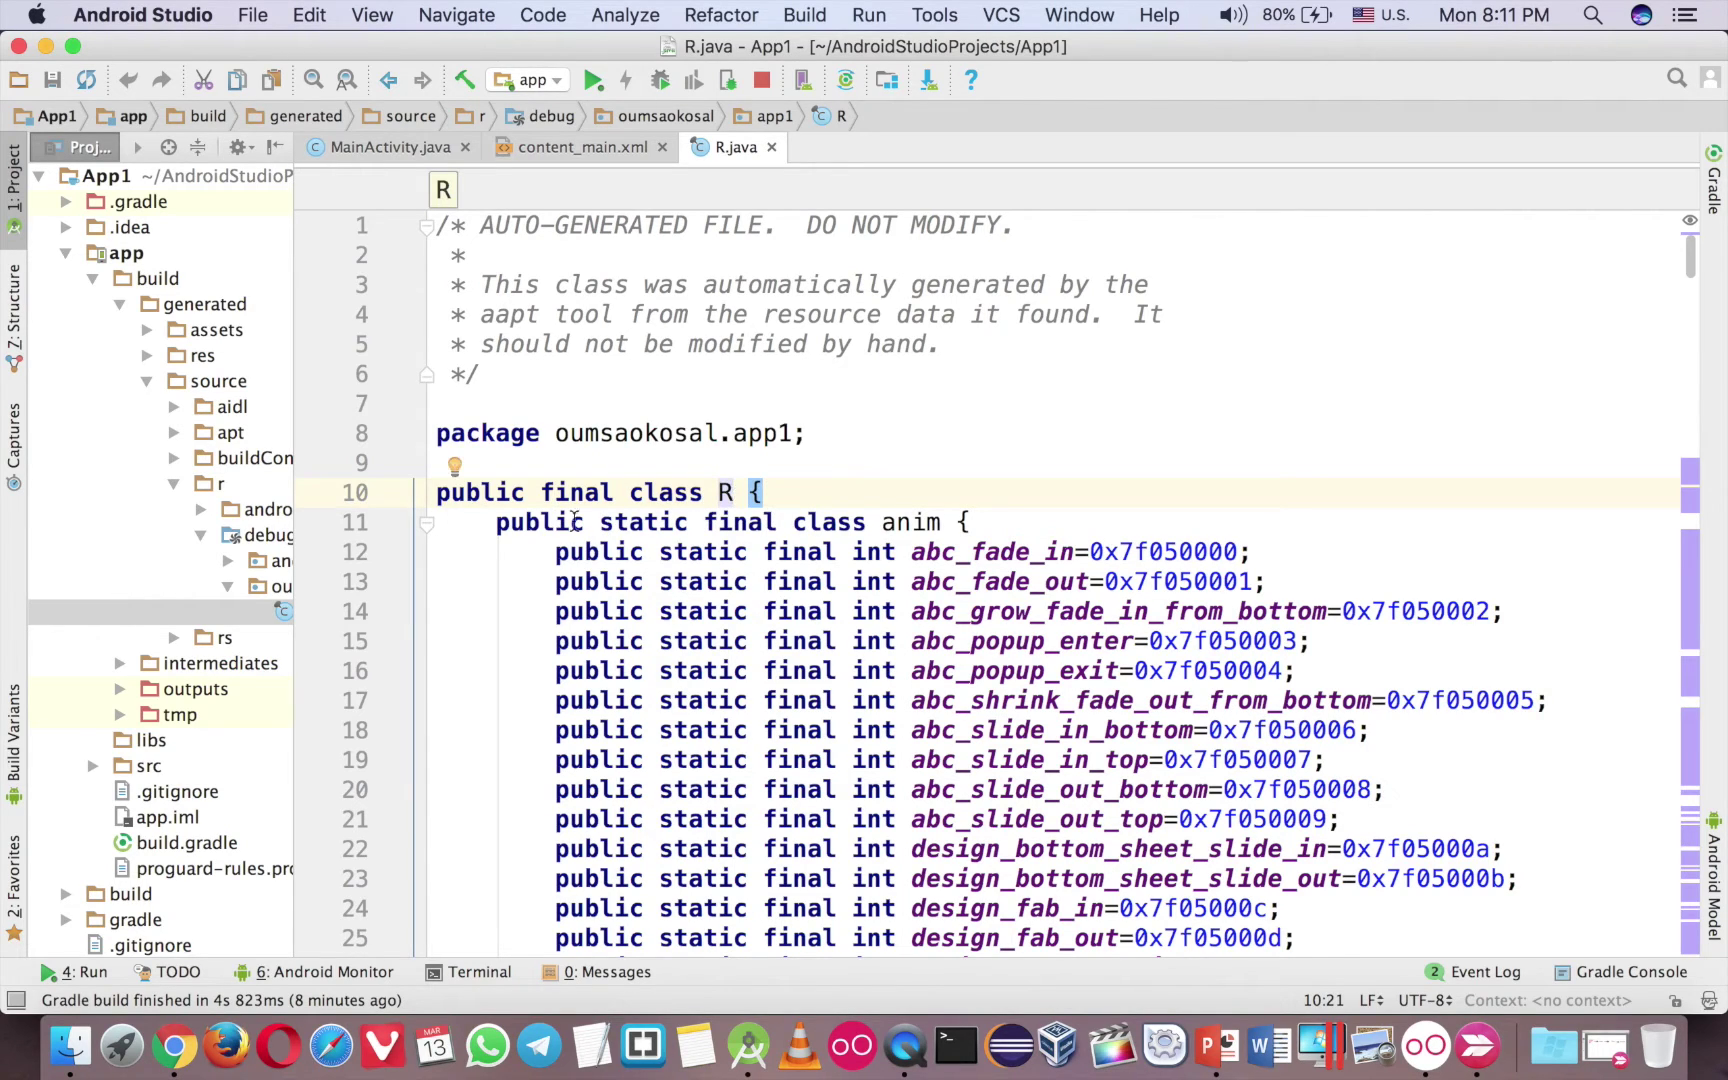
drag(499, 523, 843, 556)
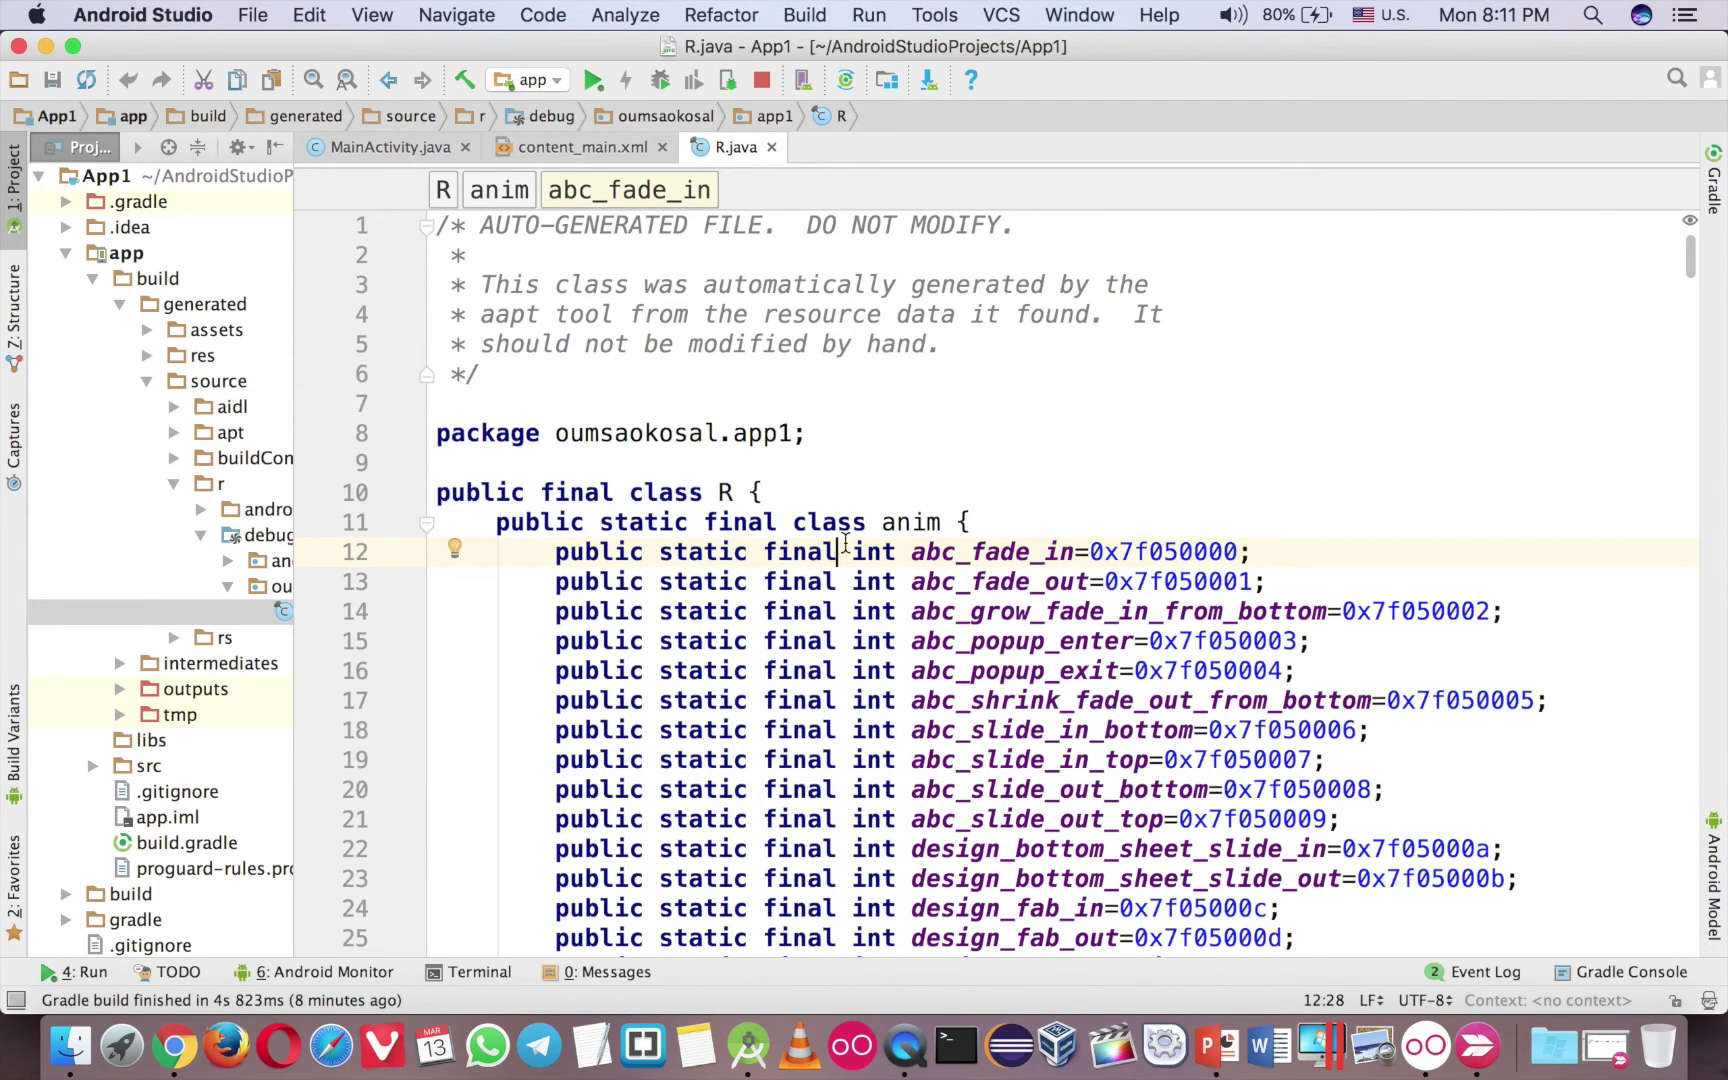
click(779, 522)
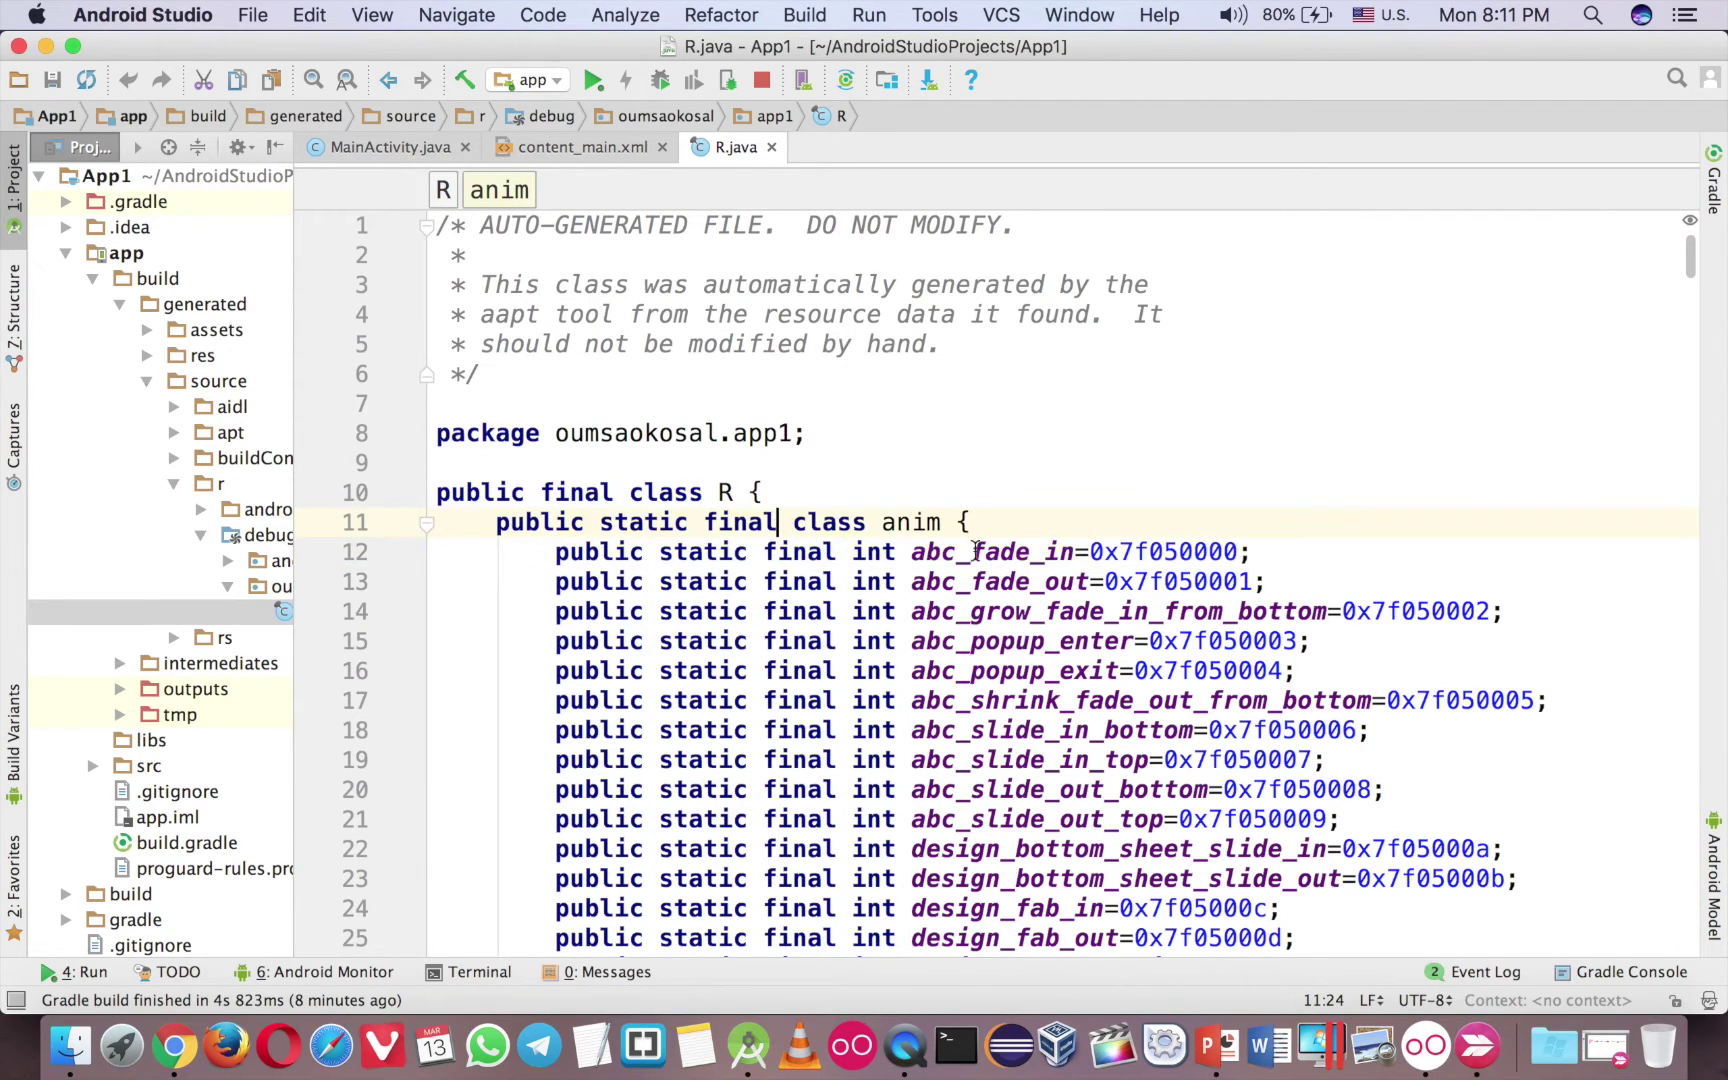
scroll(955, 564, down, 2)
scroll(965, 594, down, 10)
scroll(977, 618, down, 3)
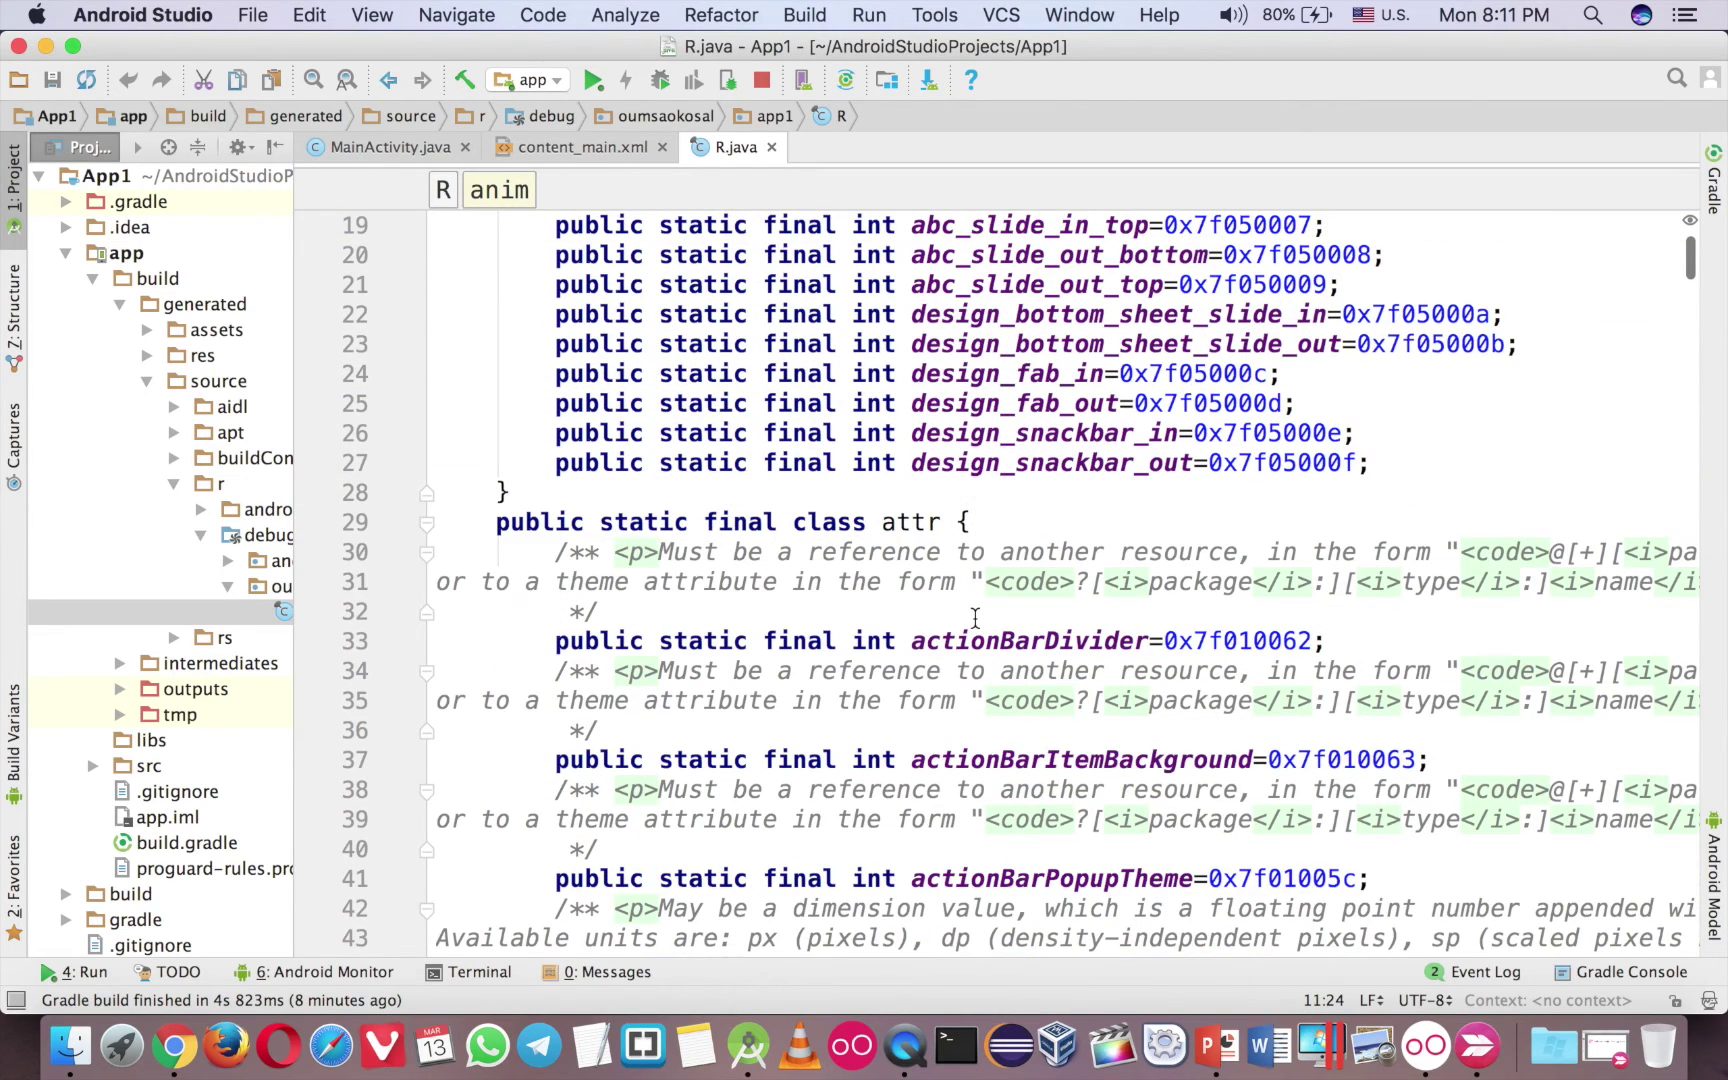
- Set the Hello Android TextView's ID to tvHello, then close the R.java tab
click(585, 149)
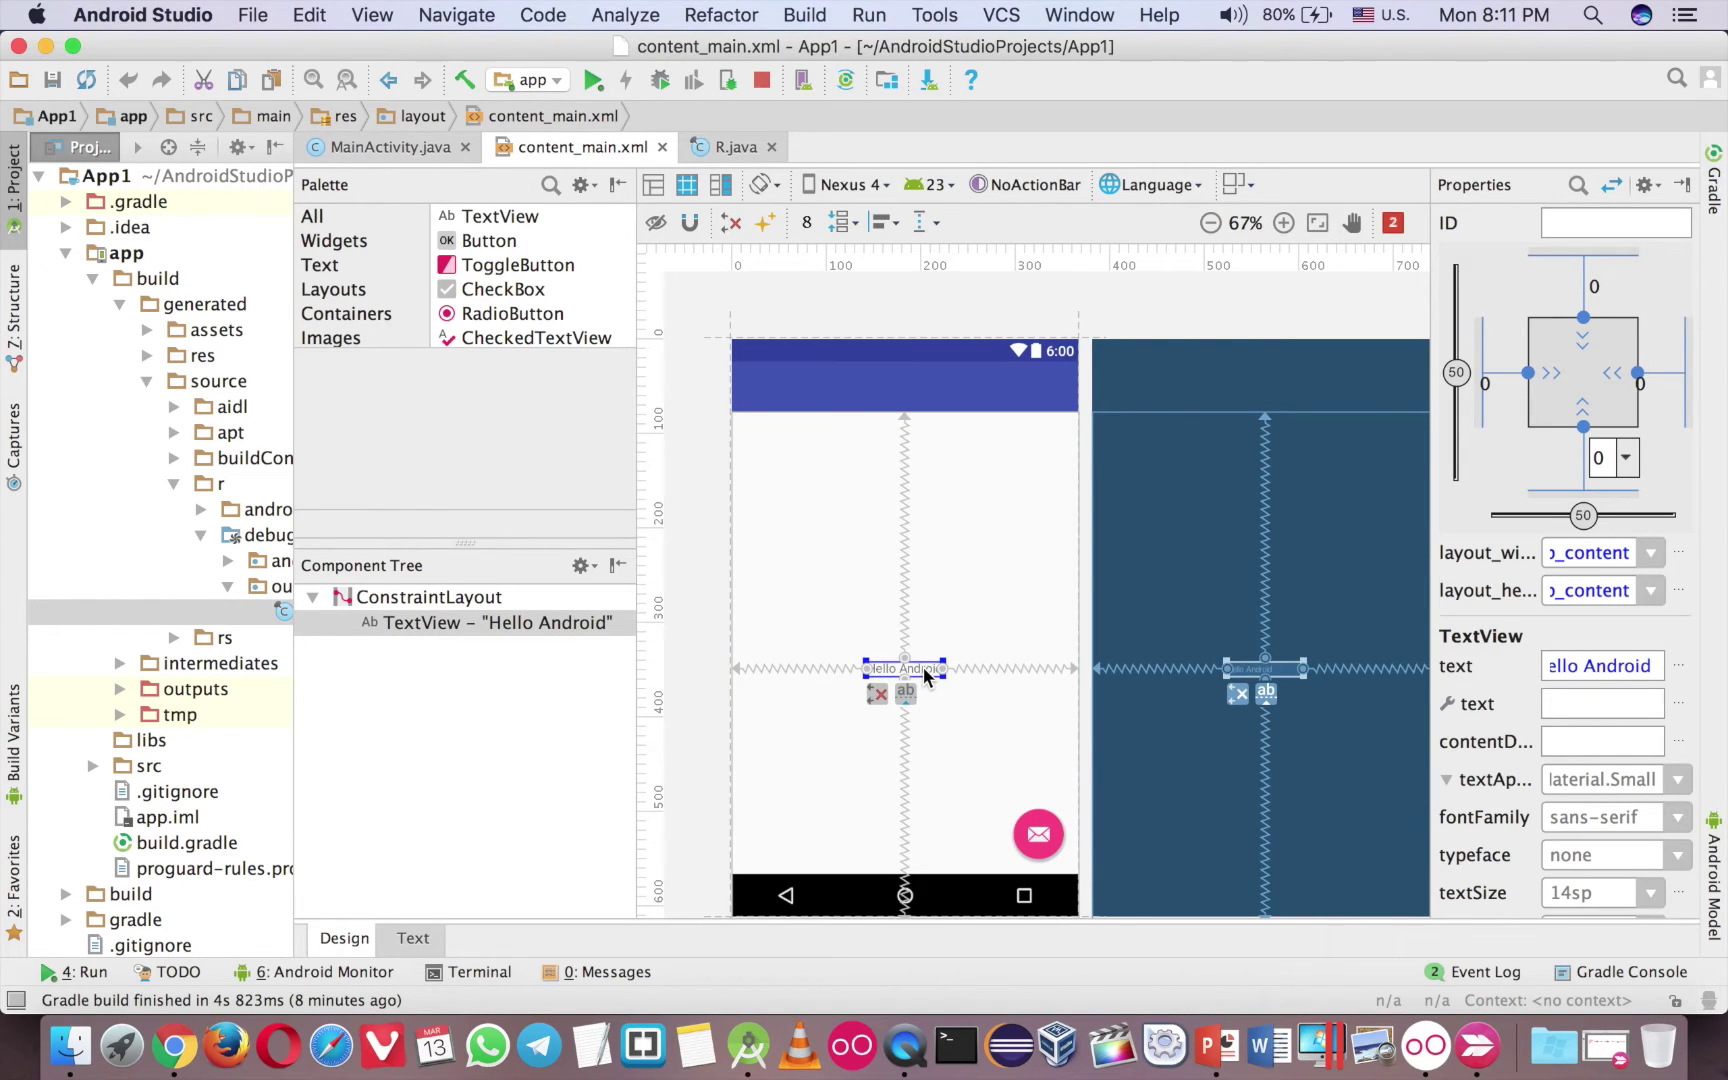
click(1613, 223)
text(hello)
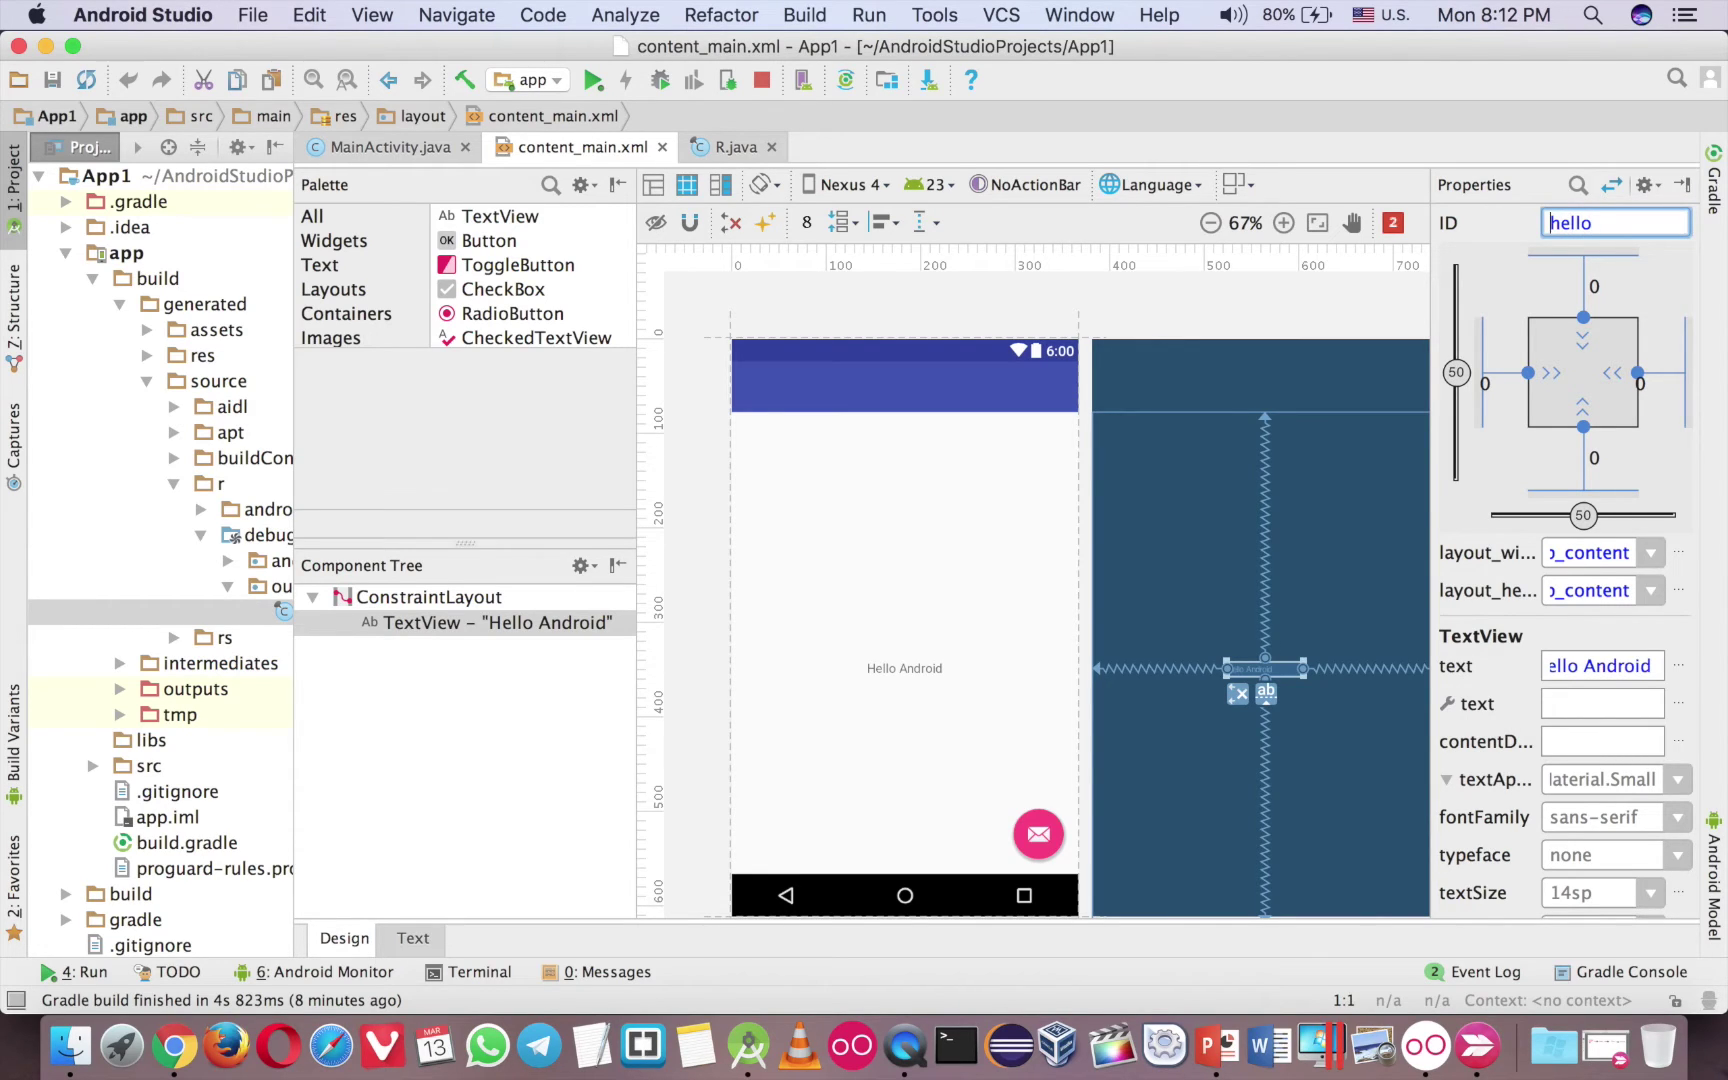
text(tv)
key(shift+Right)
text(H)
key(Return)
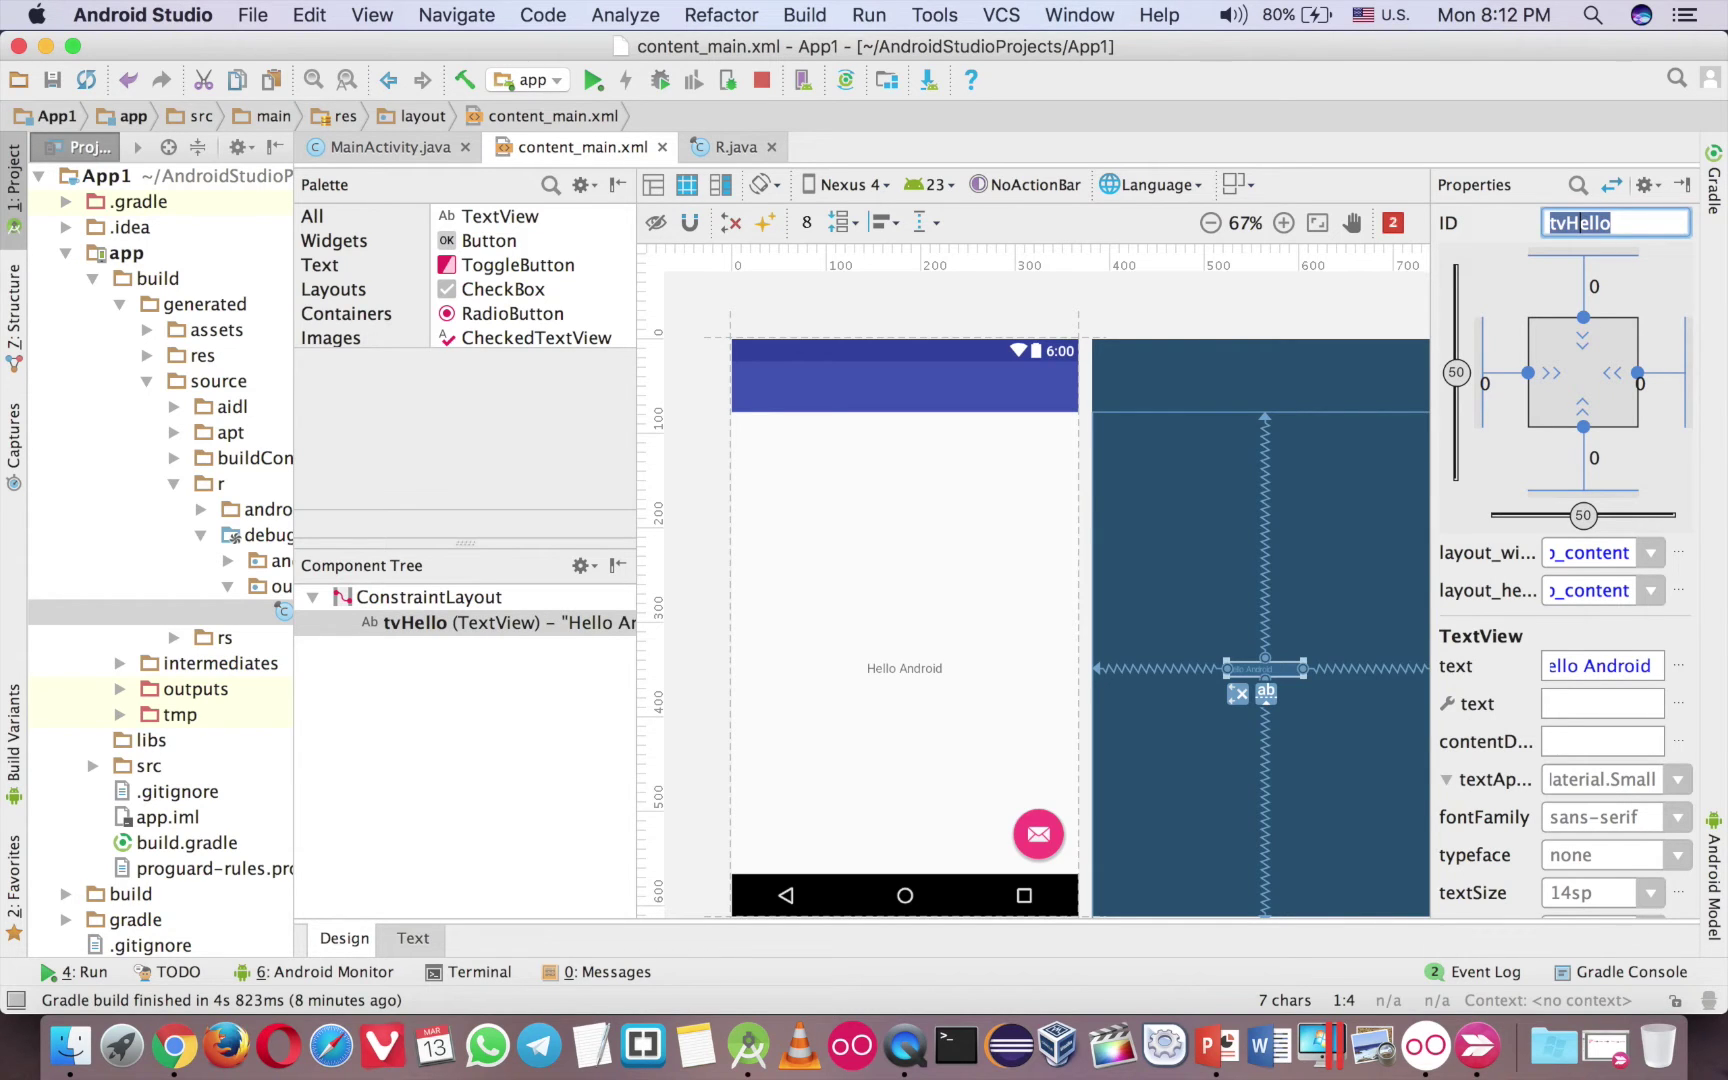
click(733, 147)
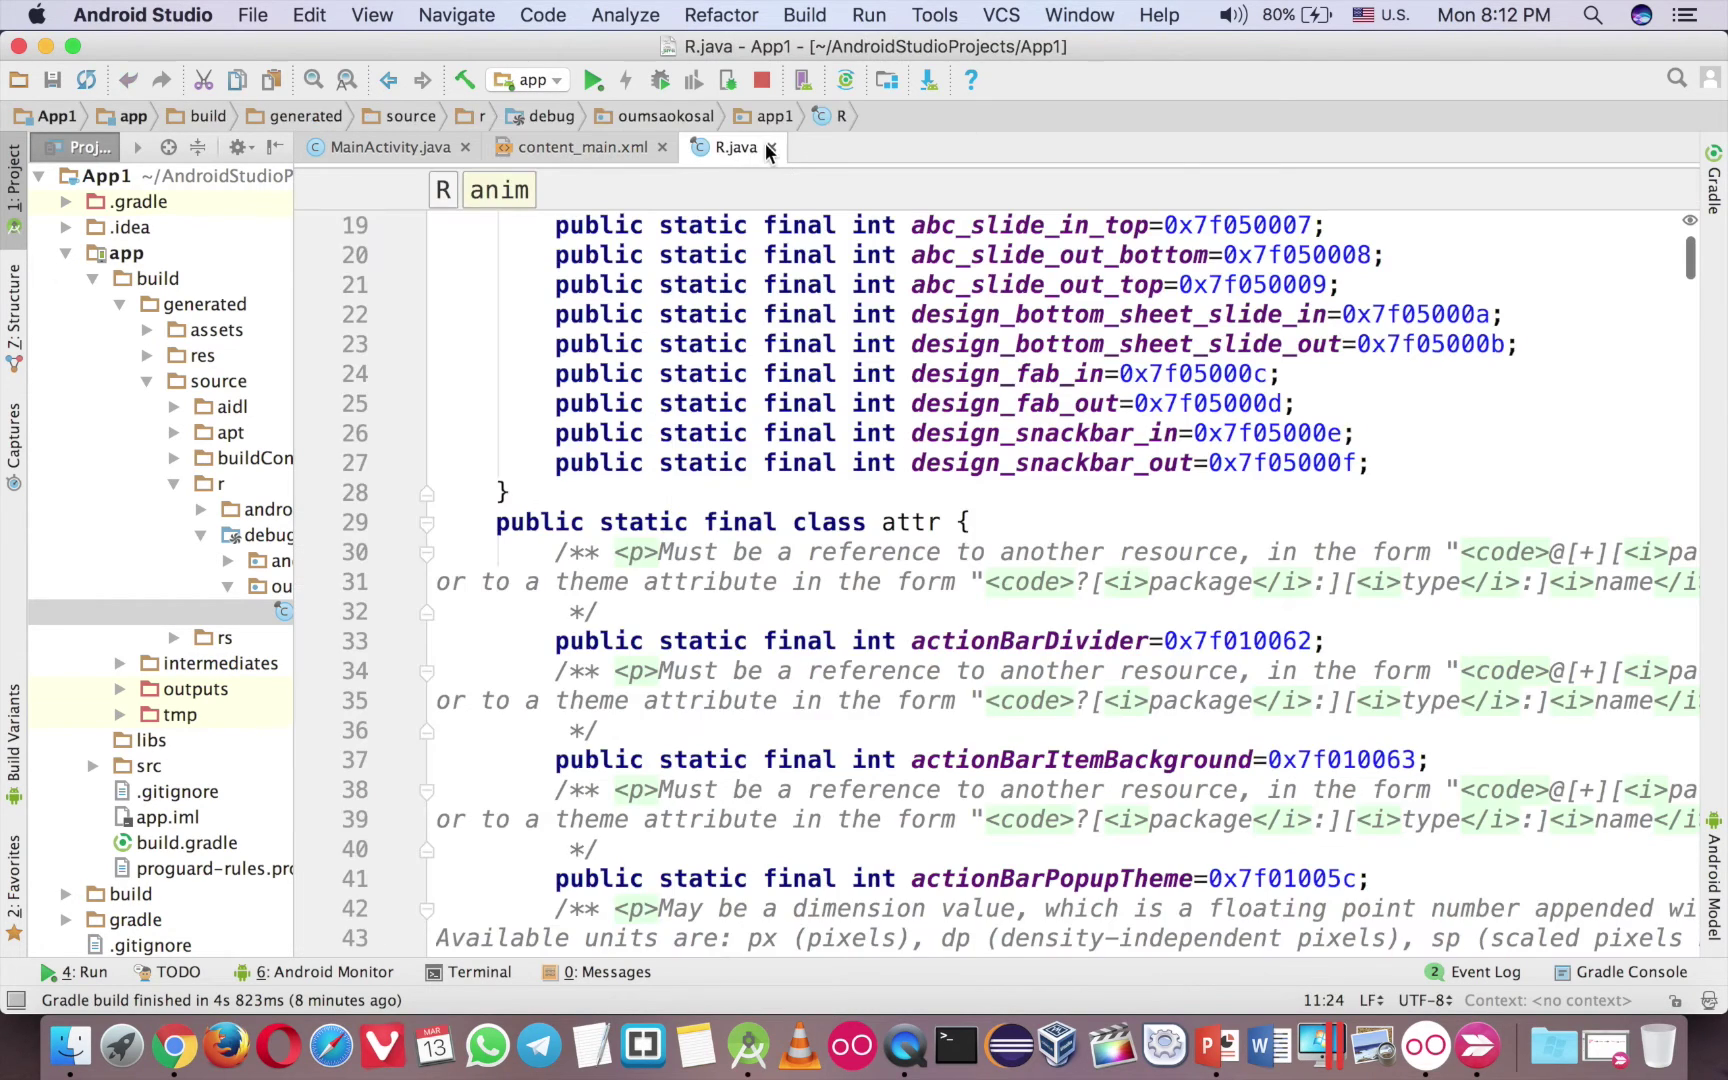
click(769, 147)
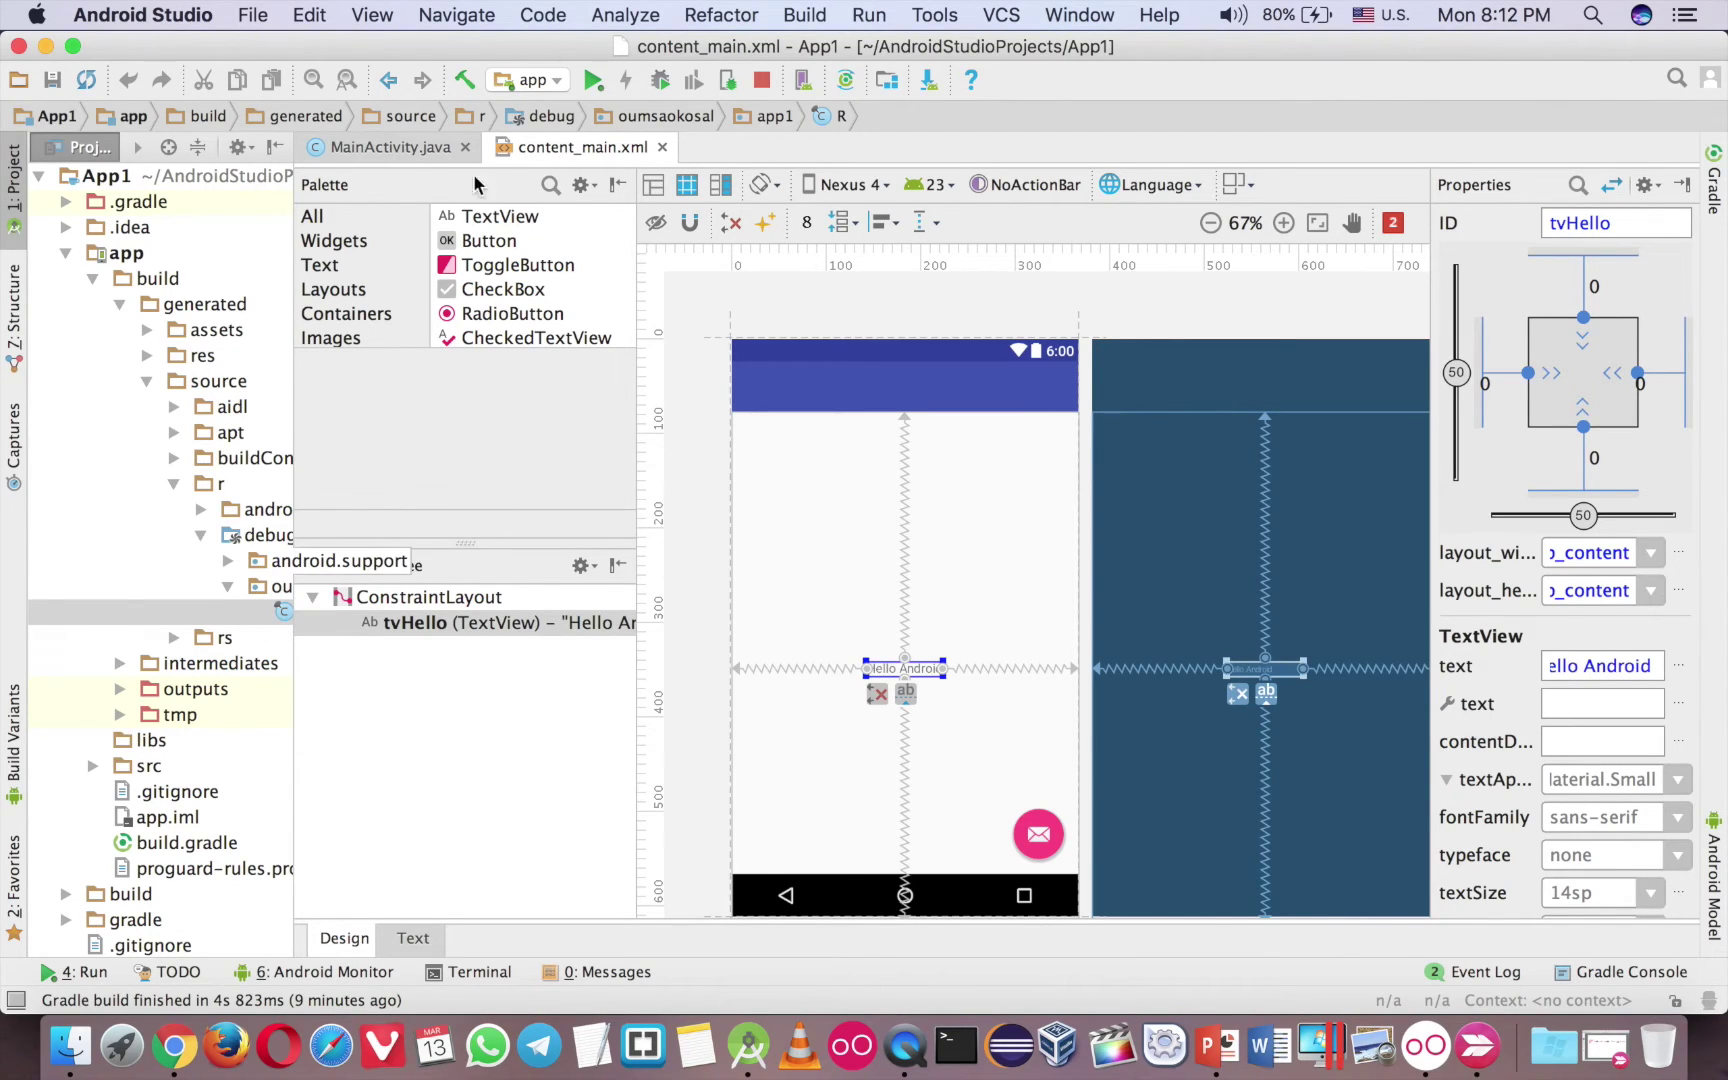
- Run Build > Rebuild Project, widen the project panel and reopen the regenerated R.java
click(805, 16)
click(881, 152)
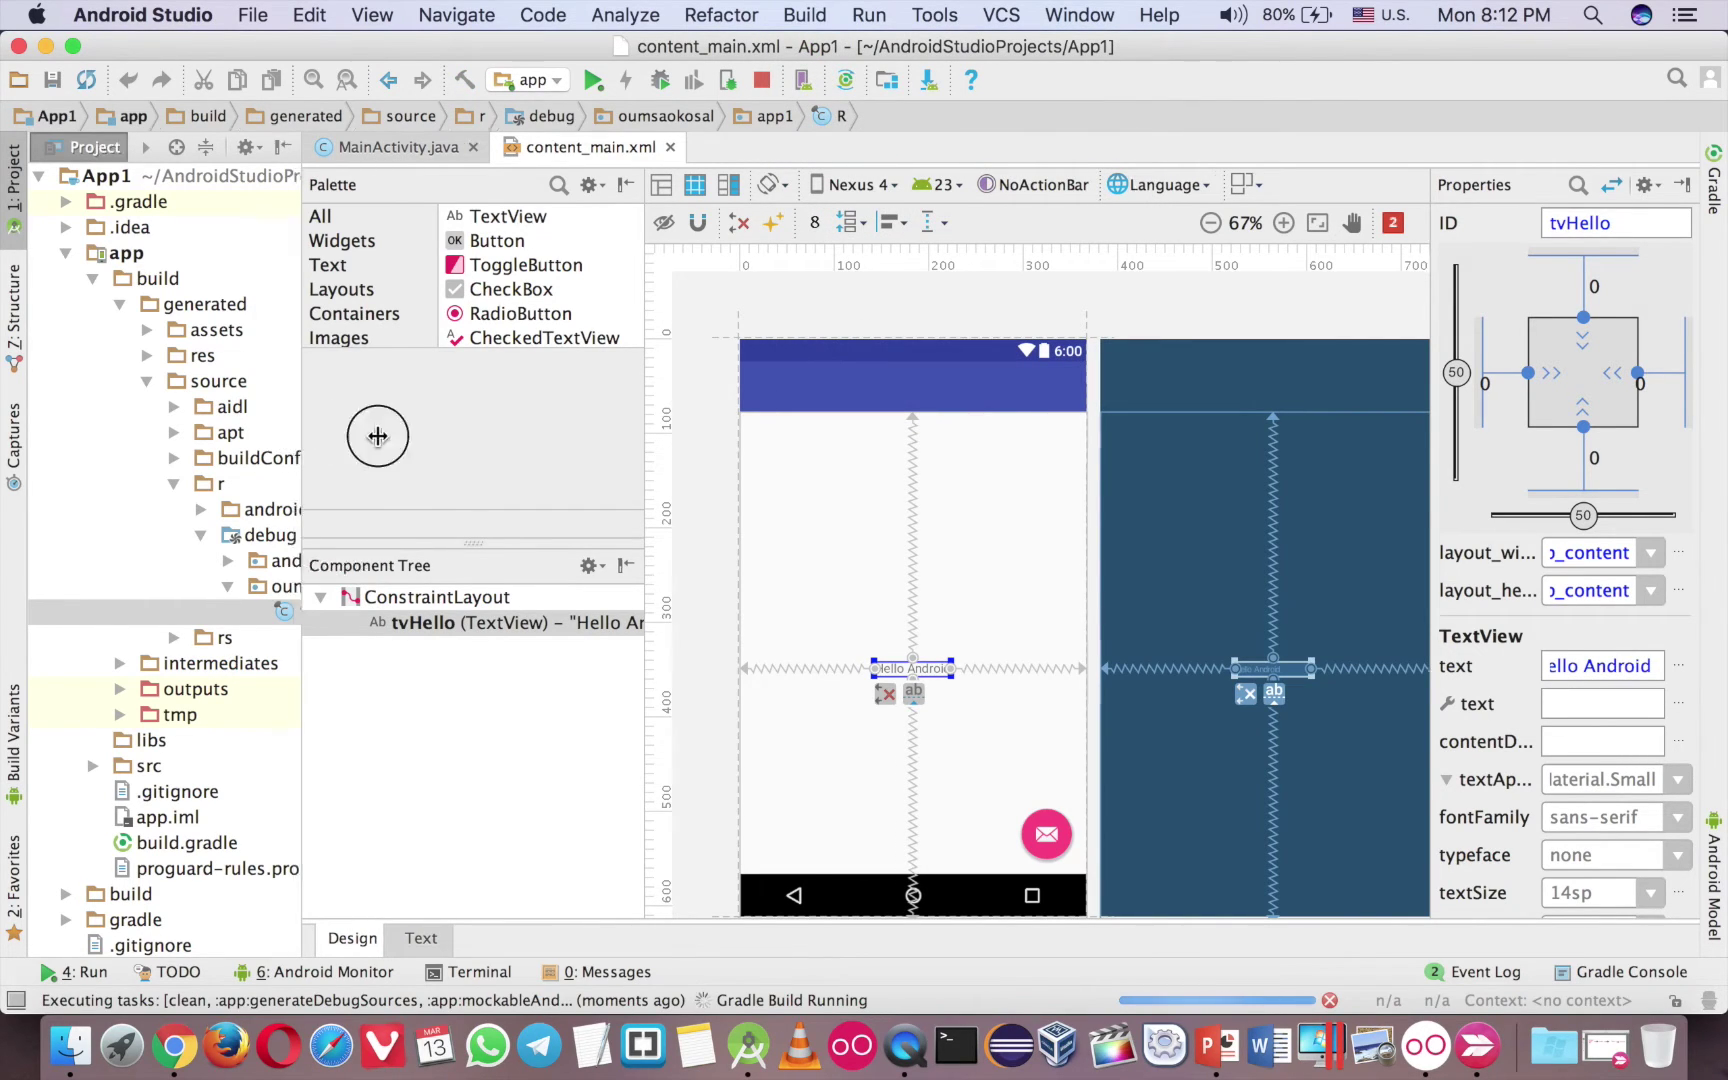
drag(293, 422, 386, 423)
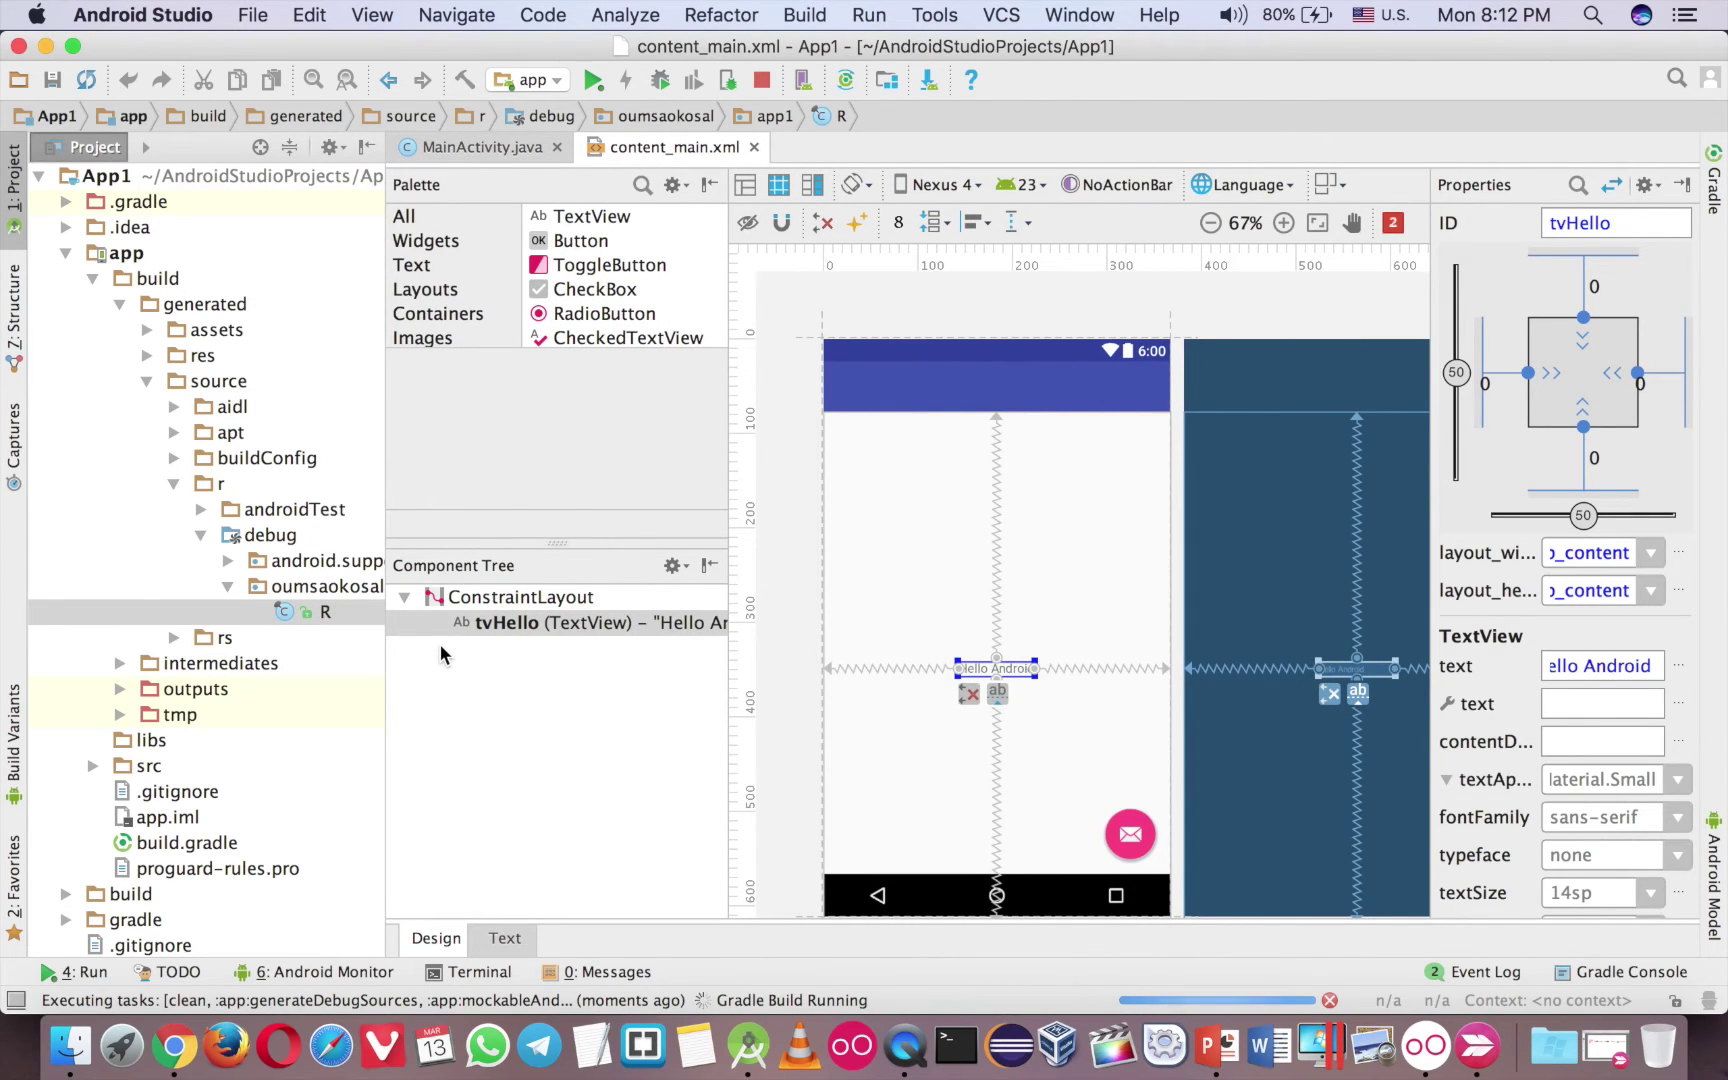
double_click(320, 611)
double_click(311, 584)
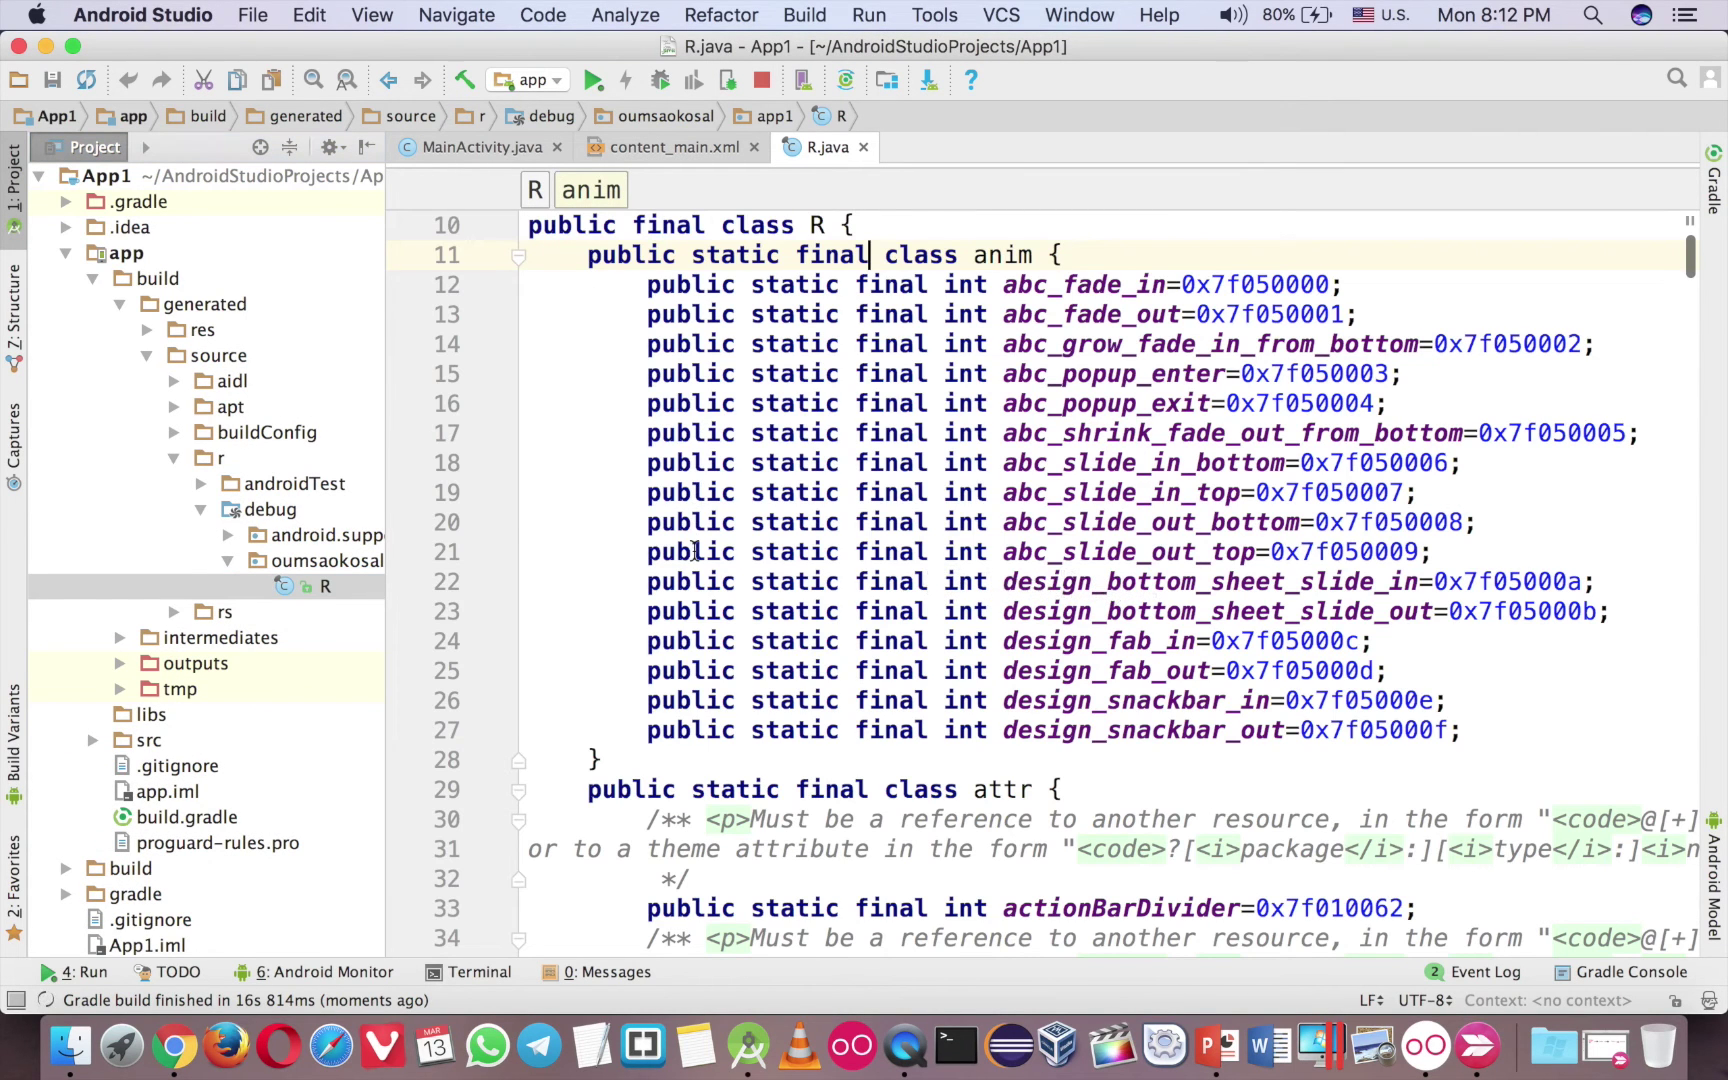
scroll(696, 551, down, 5)
scroll(695, 552, down, 5)
scroll(695, 552, down, 1)
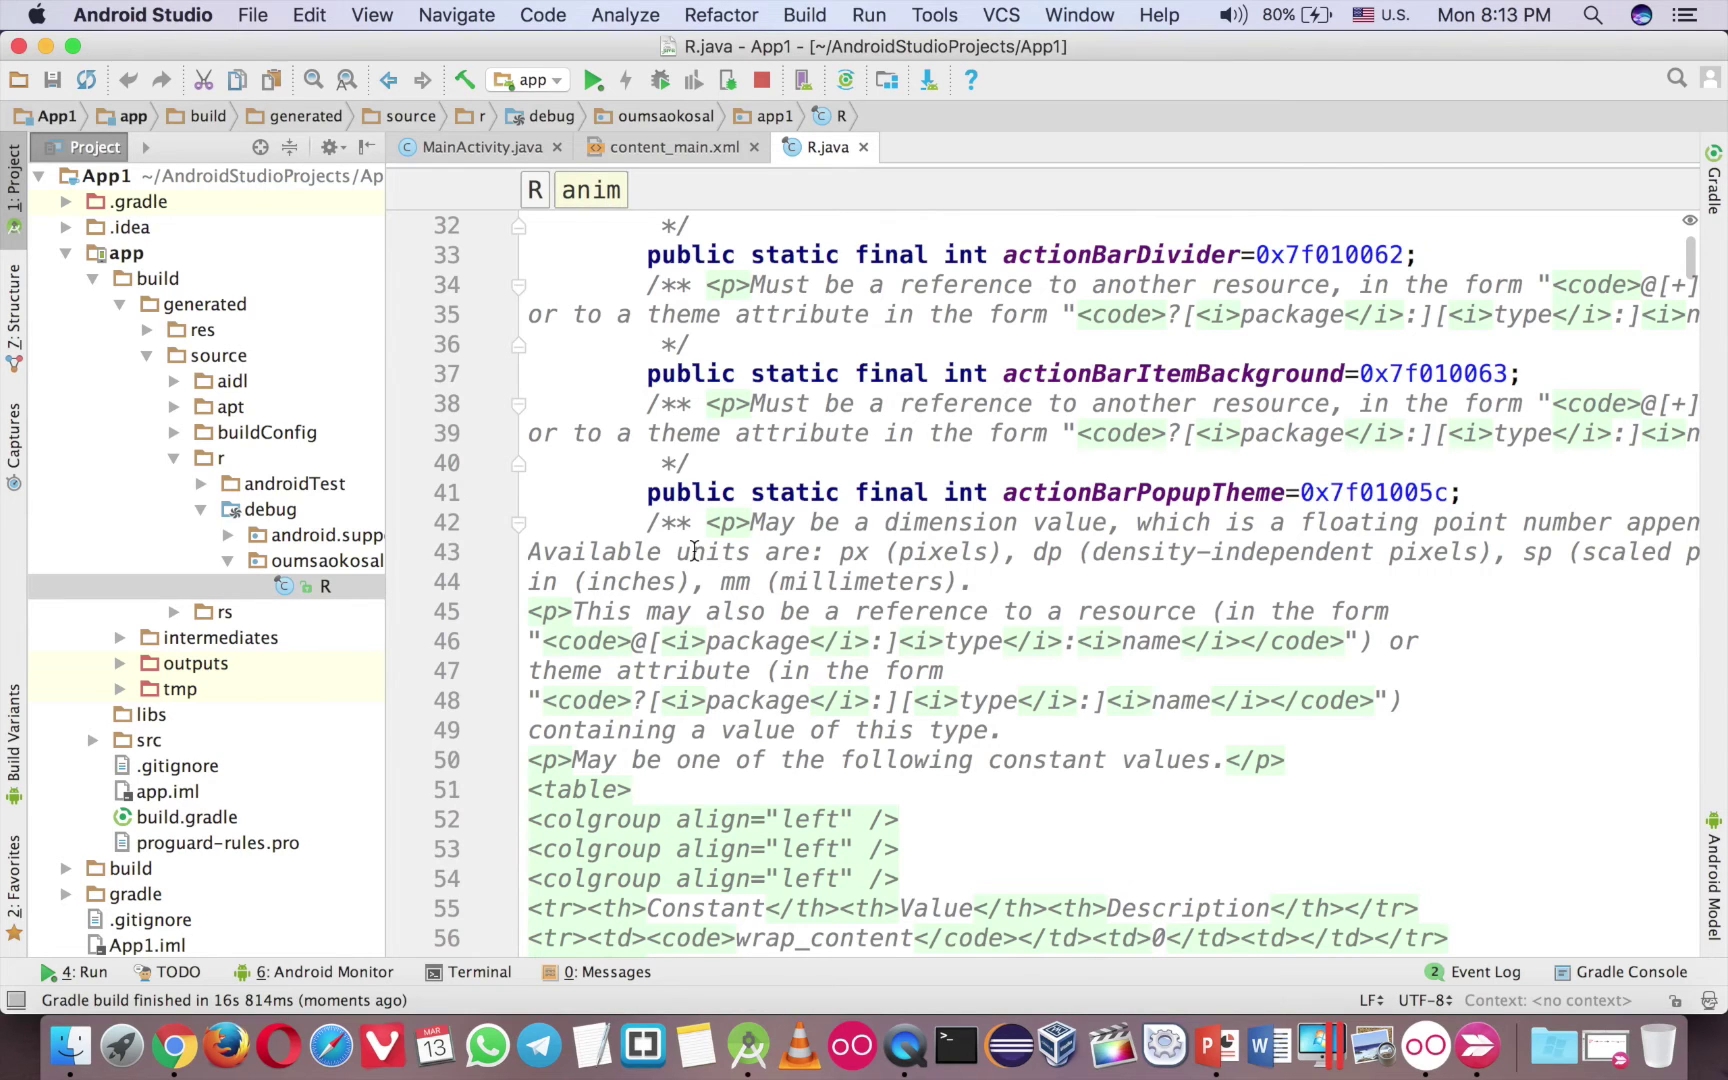
- Search R.java for the tvHello field on line 2761 and select it, then return to content_main.xml
key(super+f)
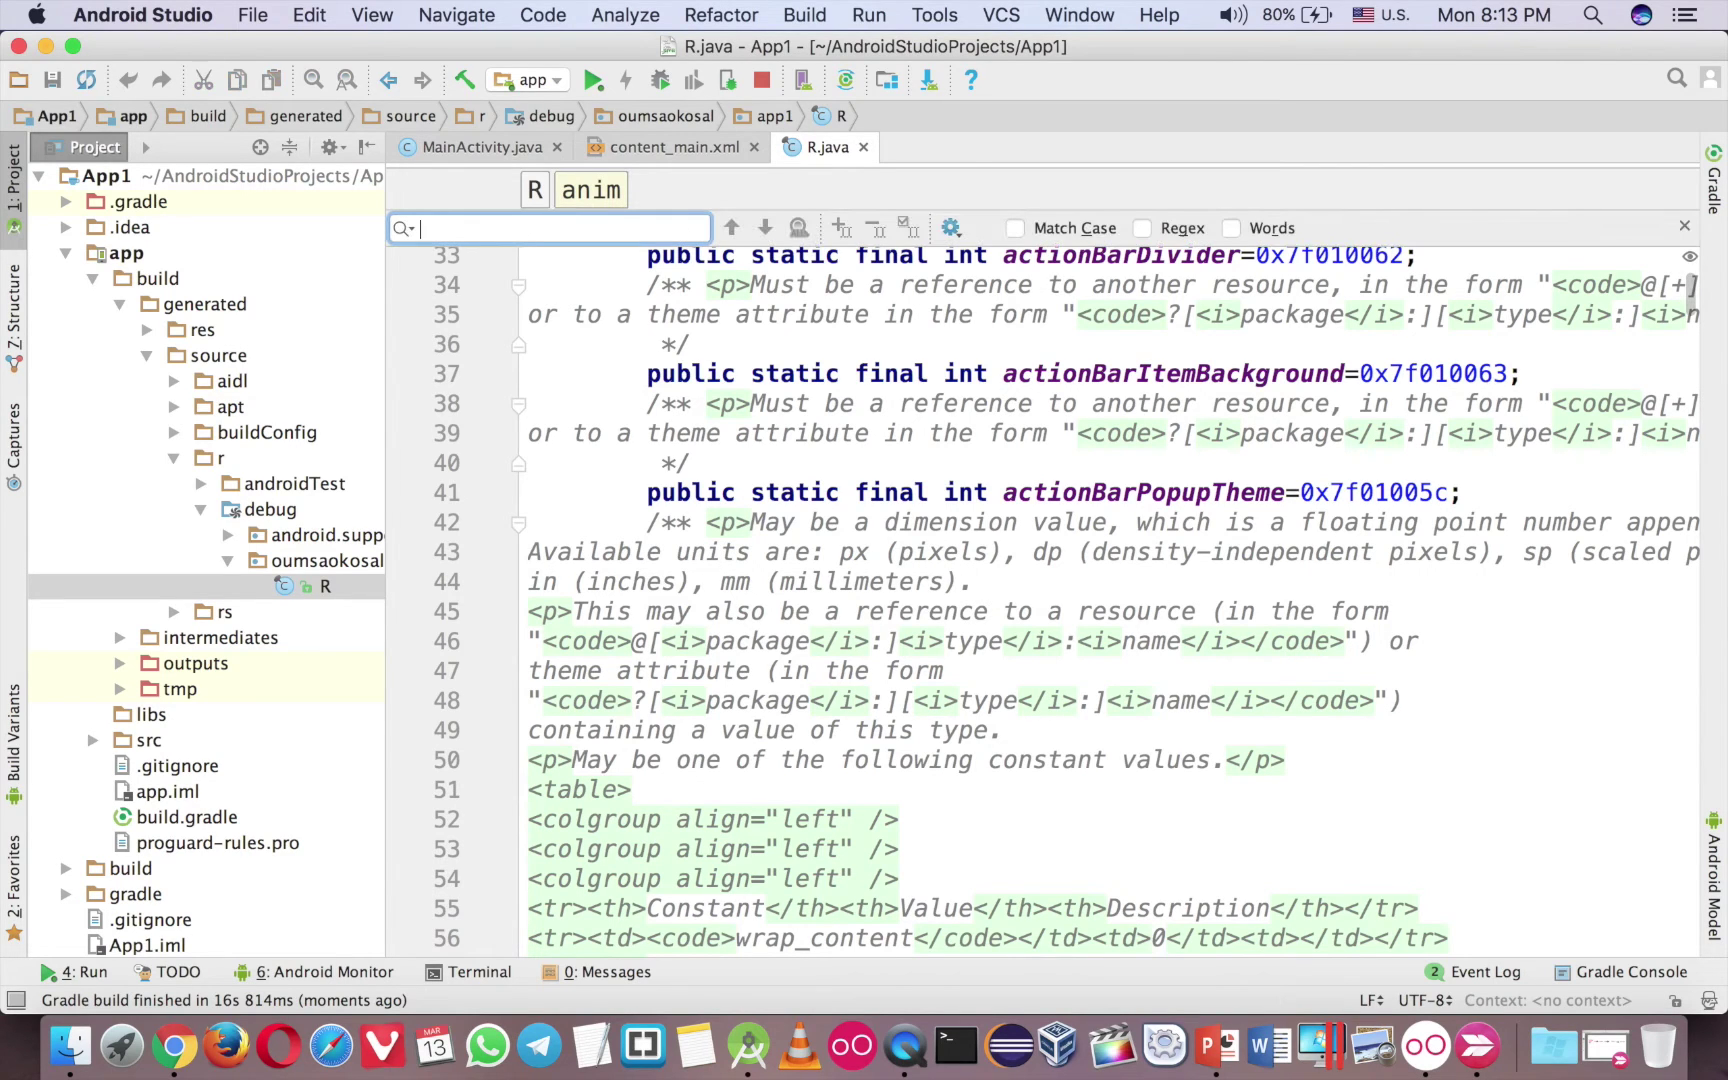
text(final class id)
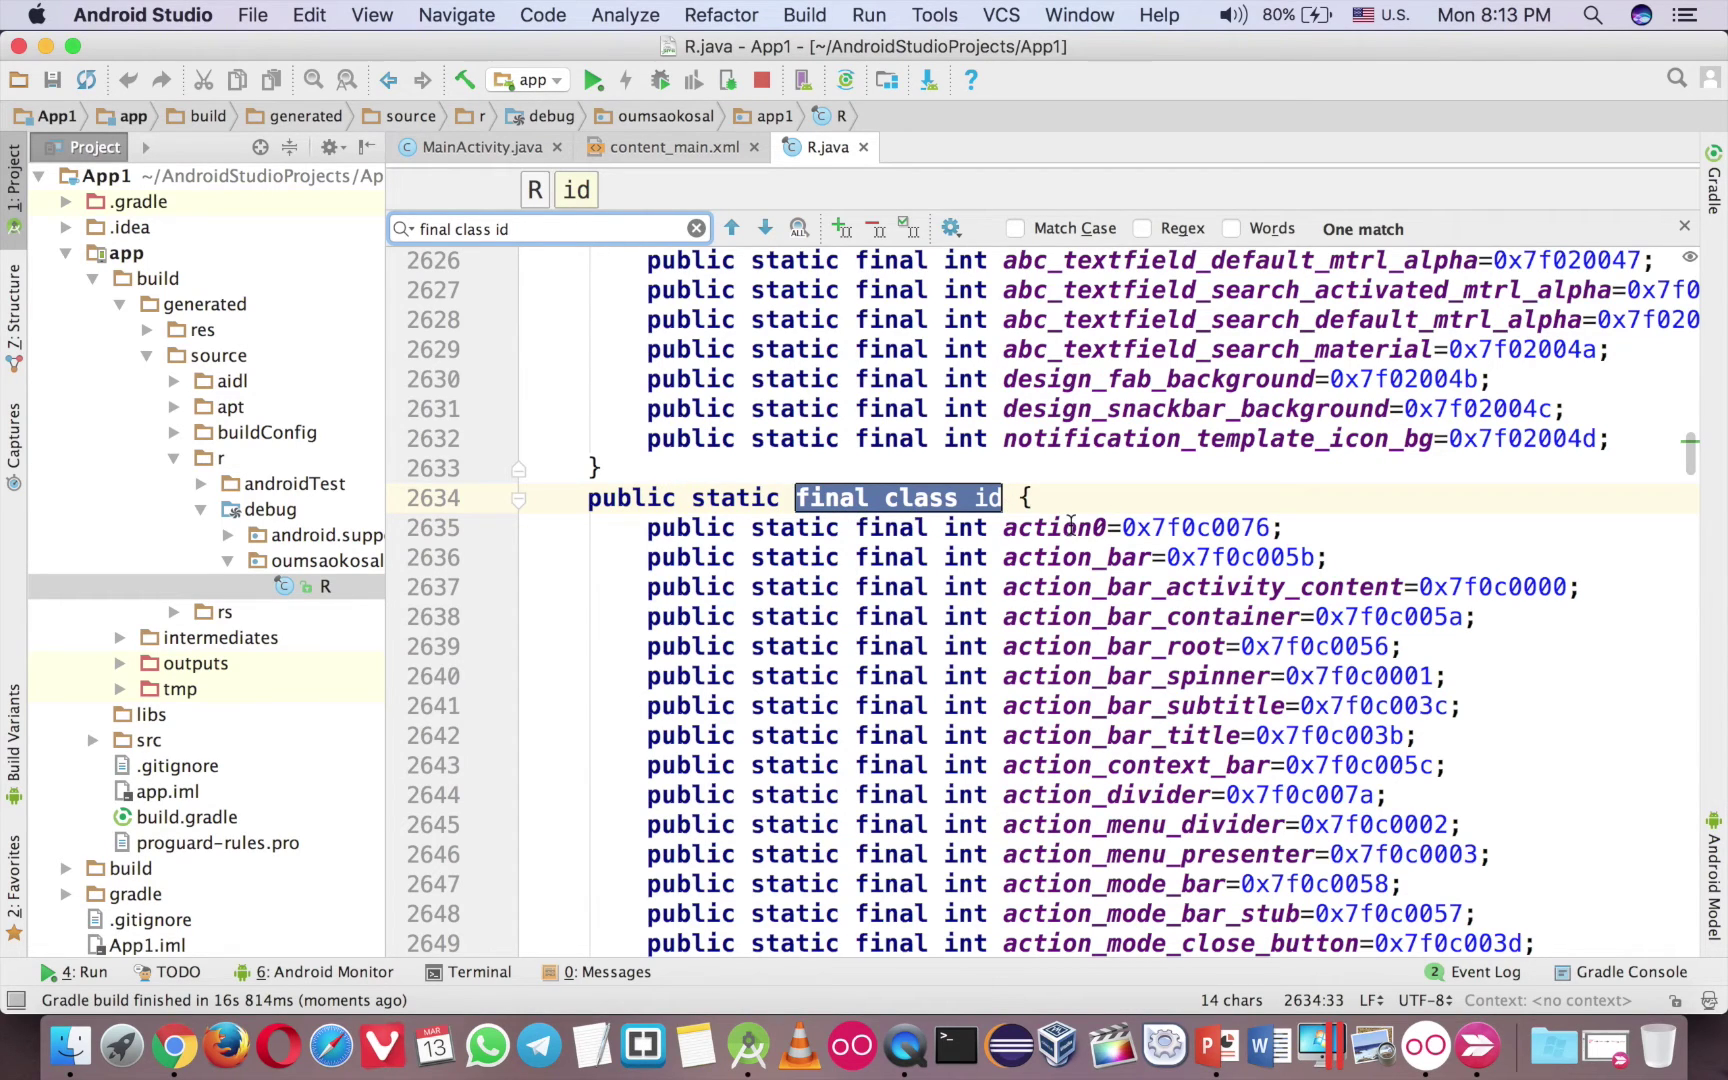
scroll(1071, 526, down, 3)
scroll(1071, 527, down, 5)
scroll(1071, 526, down, 6)
scroll(1070, 527, down, 4)
scroll(1071, 527, down, 9)
scroll(1071, 527, down, 17)
scroll(1071, 527, down, 1)
scroll(1071, 527, down, 20)
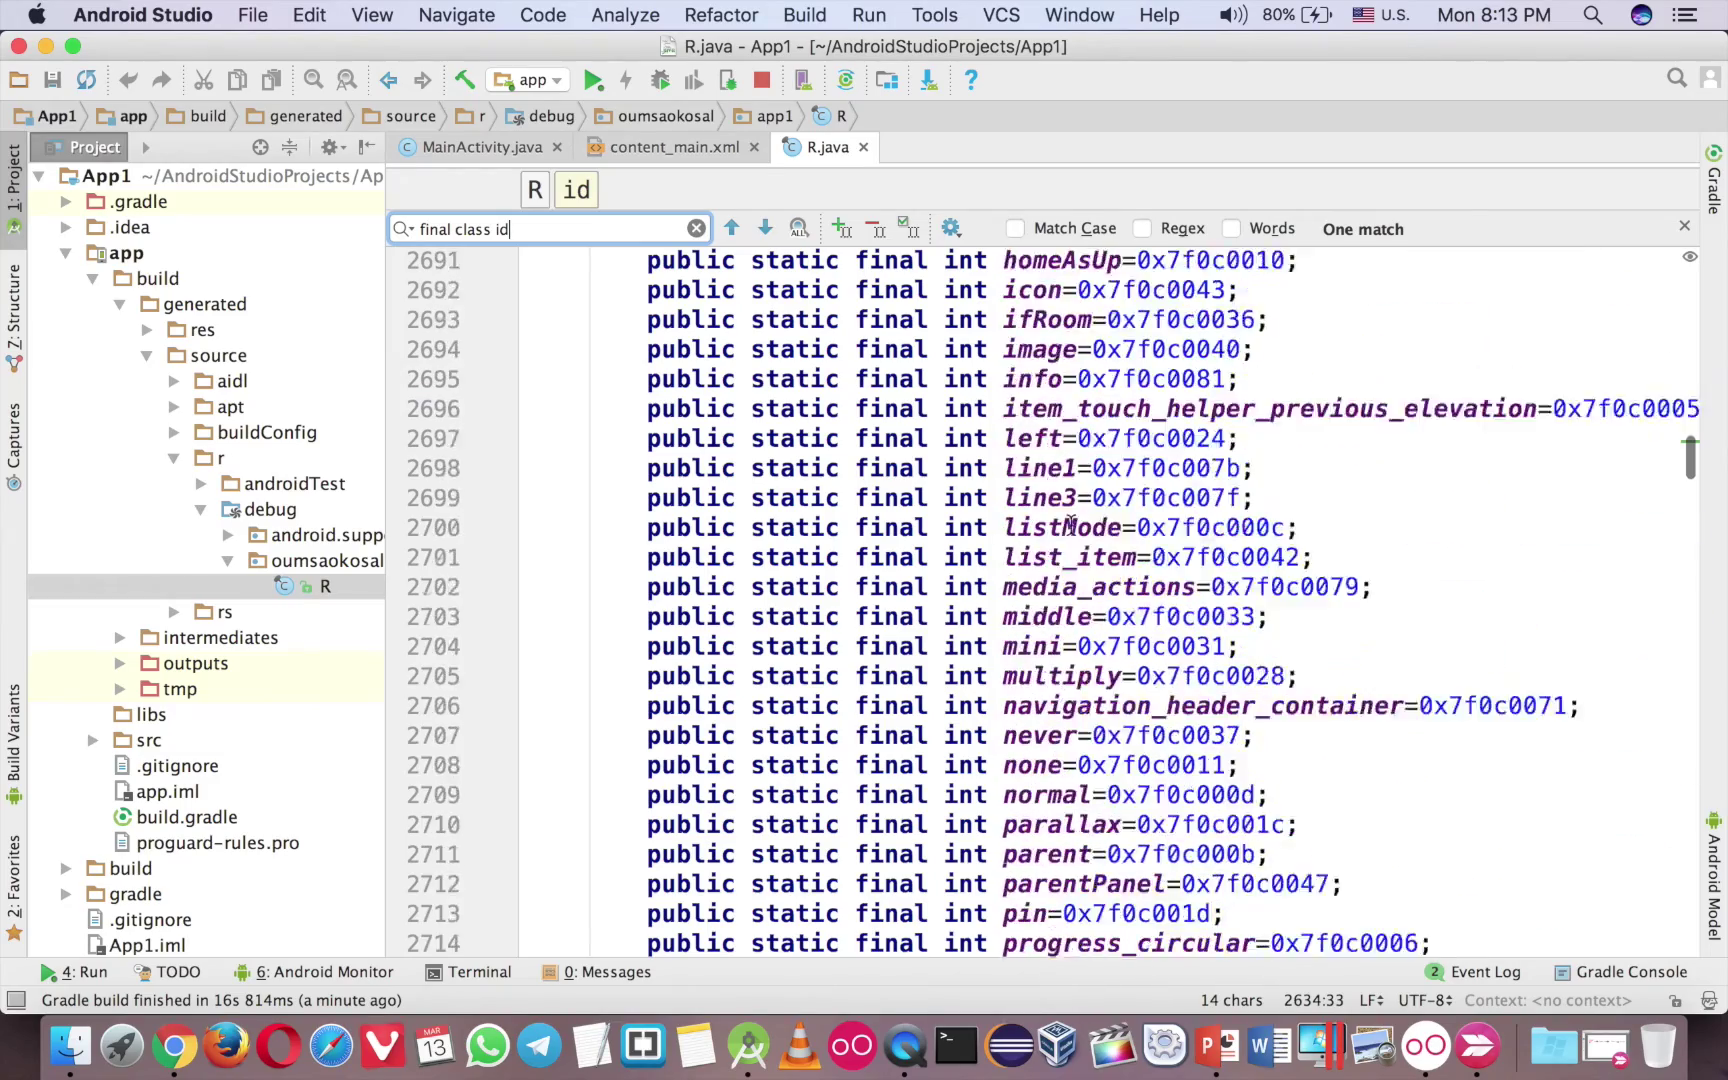
scroll(1070, 527, down, 4)
scroll(1071, 527, down, 7)
scroll(1071, 527, down, 8)
scroll(1071, 526, down, 8)
scroll(1071, 527, down, 11)
scroll(1070, 526, down, 6)
click(1033, 795)
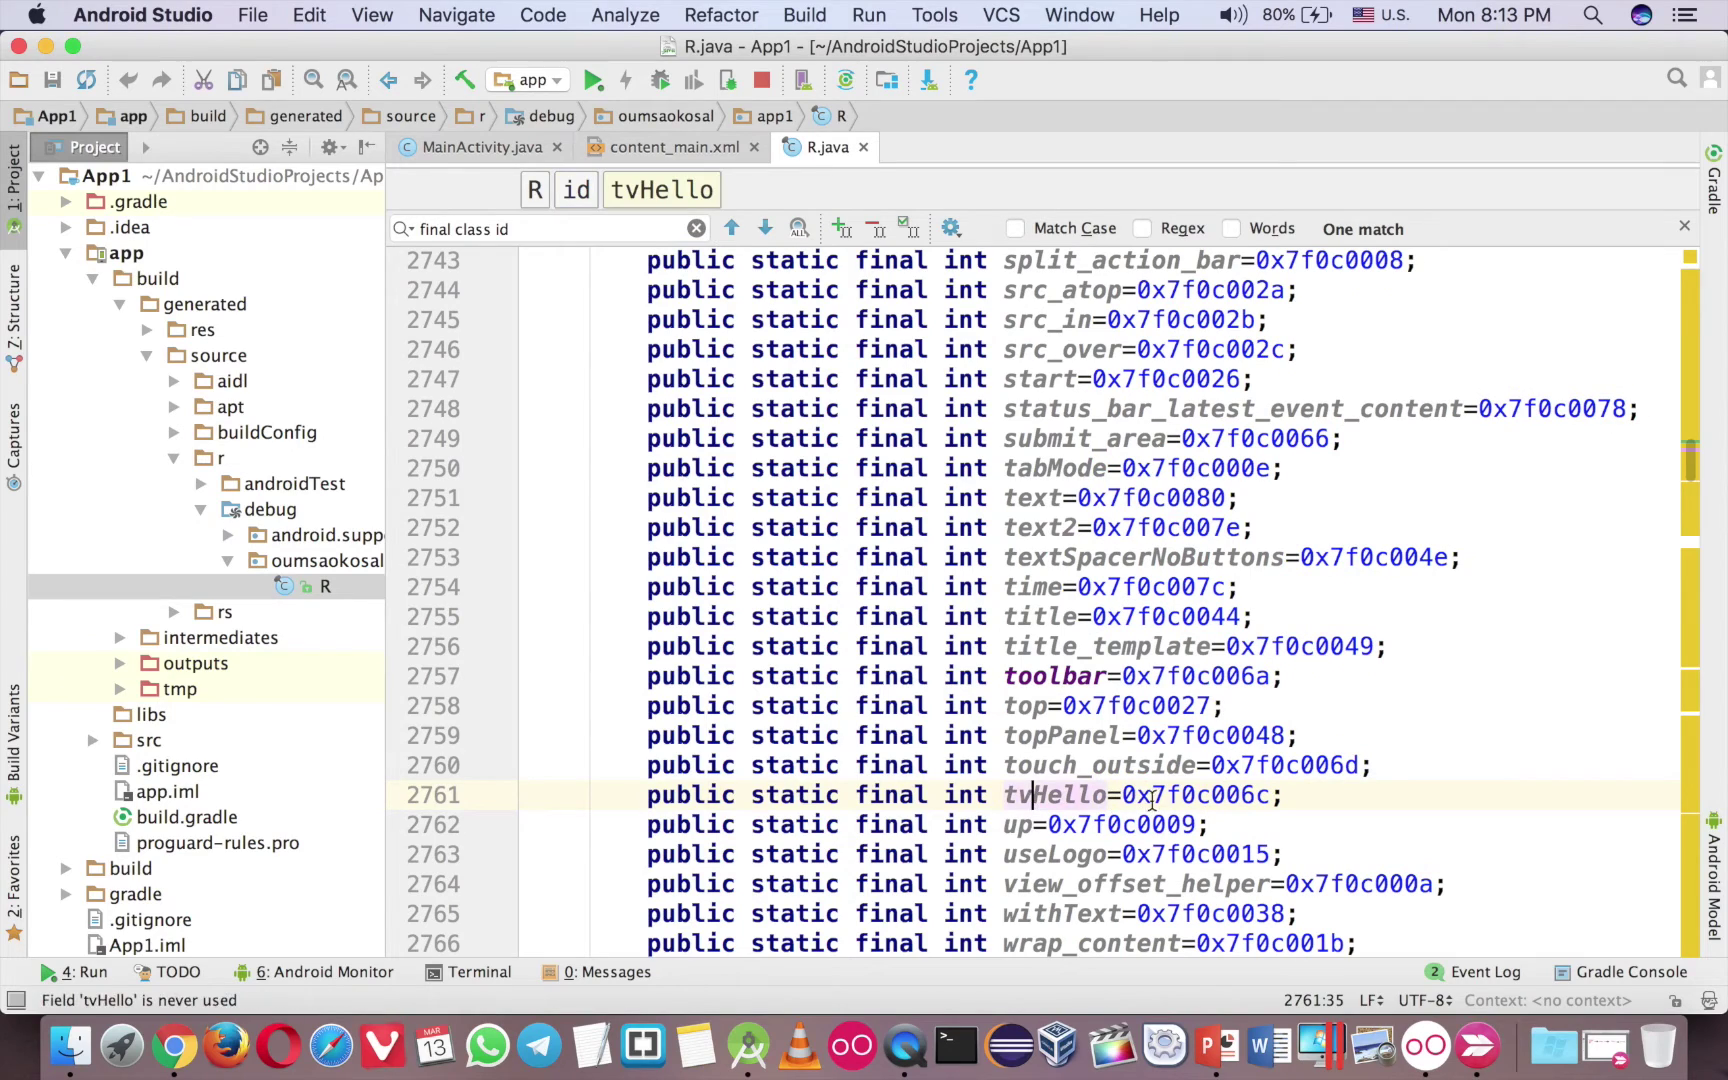
drag(1004, 796, 1111, 796)
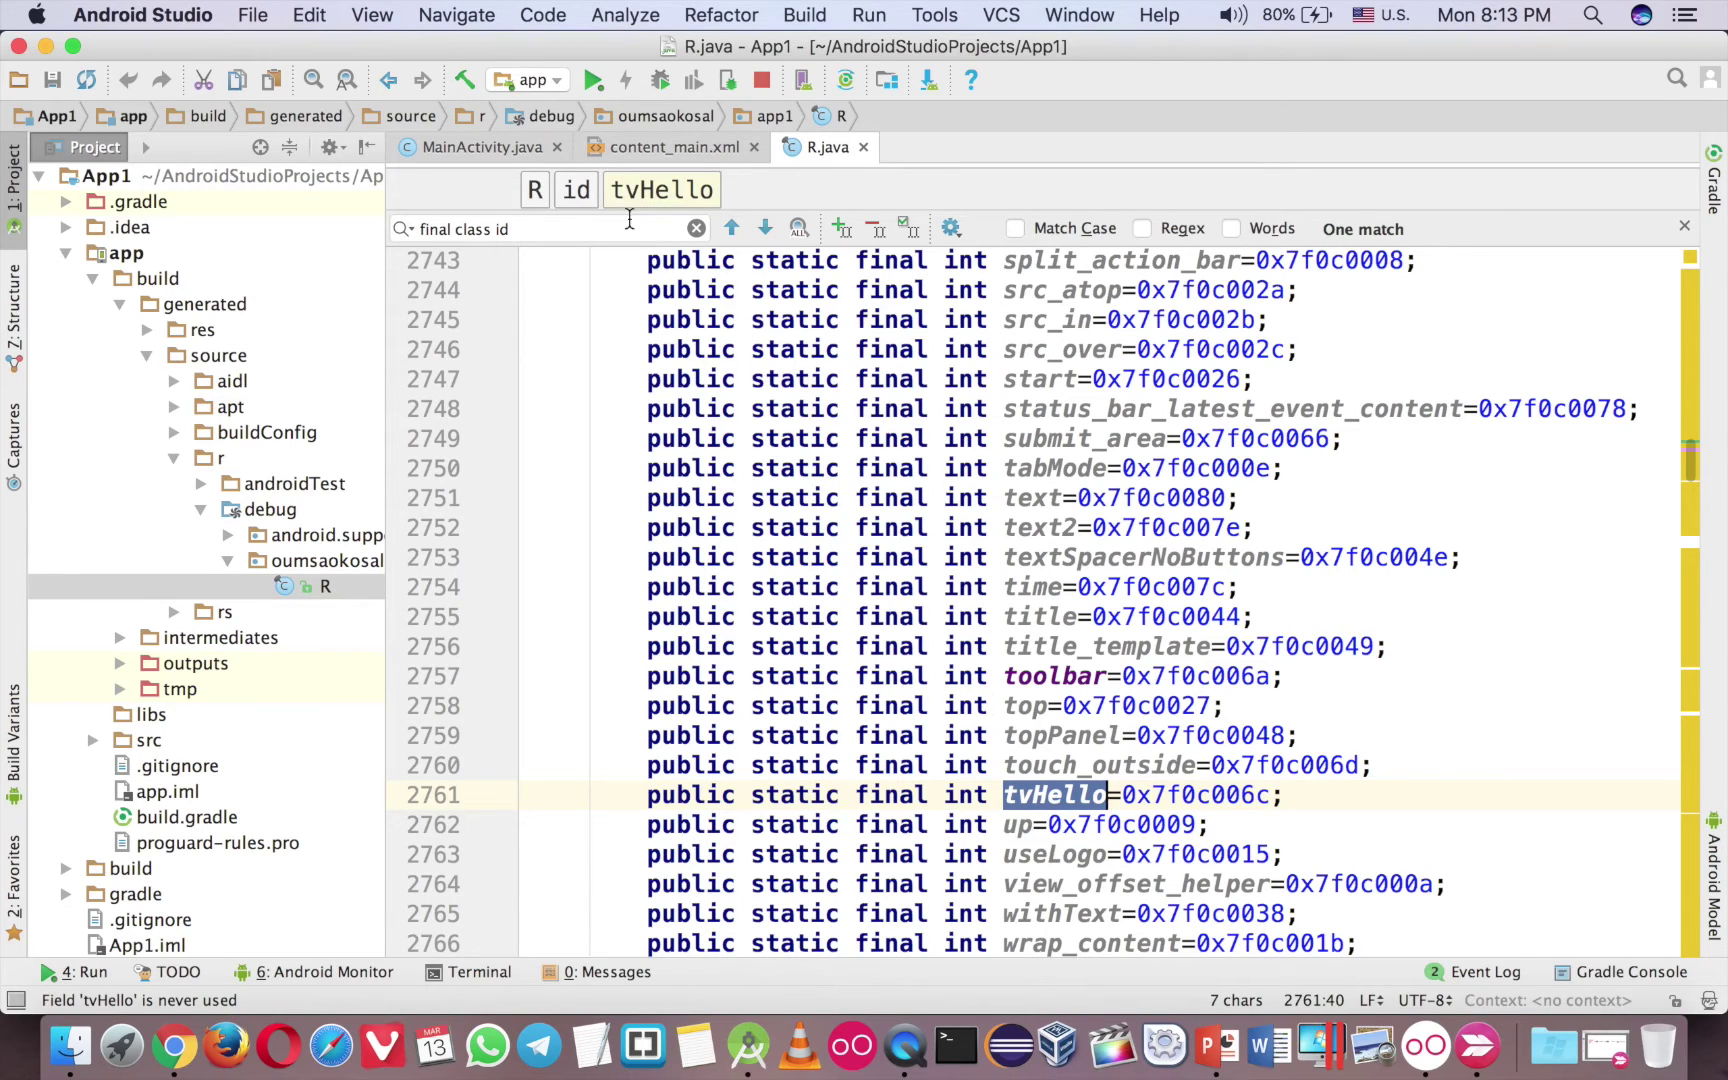
click(673, 147)
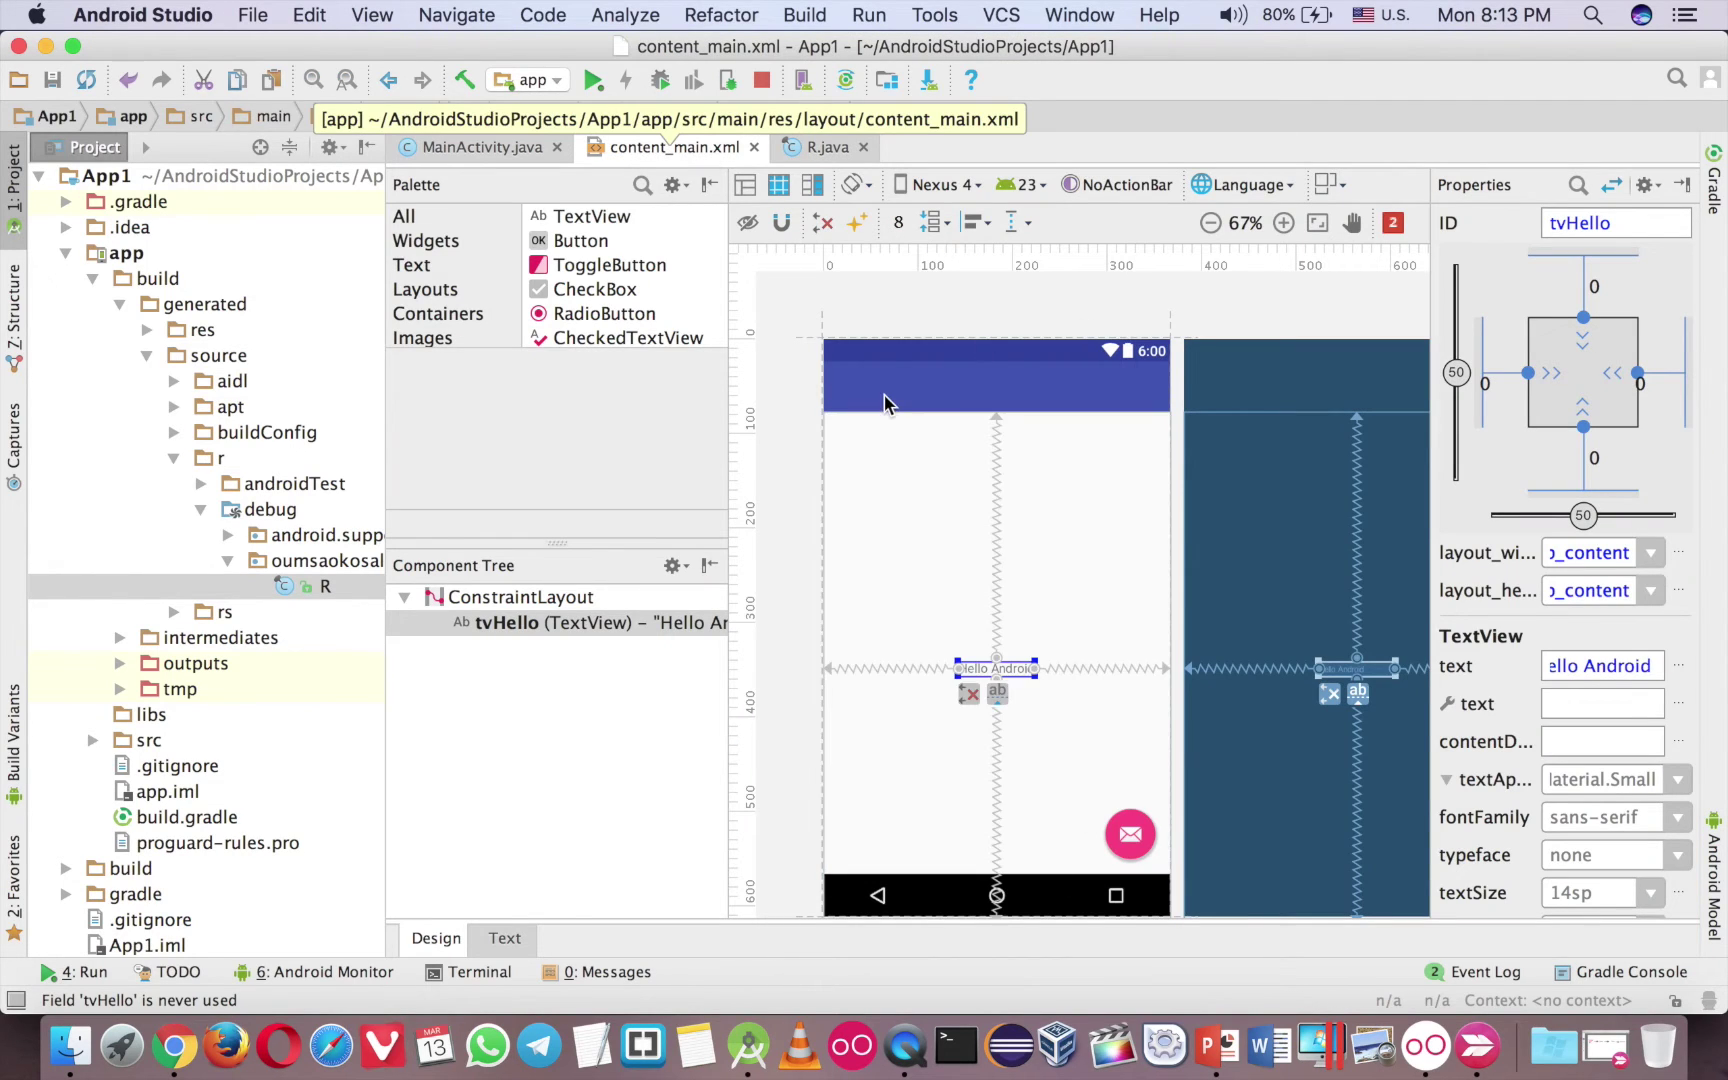
- Examine tvHello's hex id value 0x7f0c006c in R.java, switching between R.java and the layout
click(809, 148)
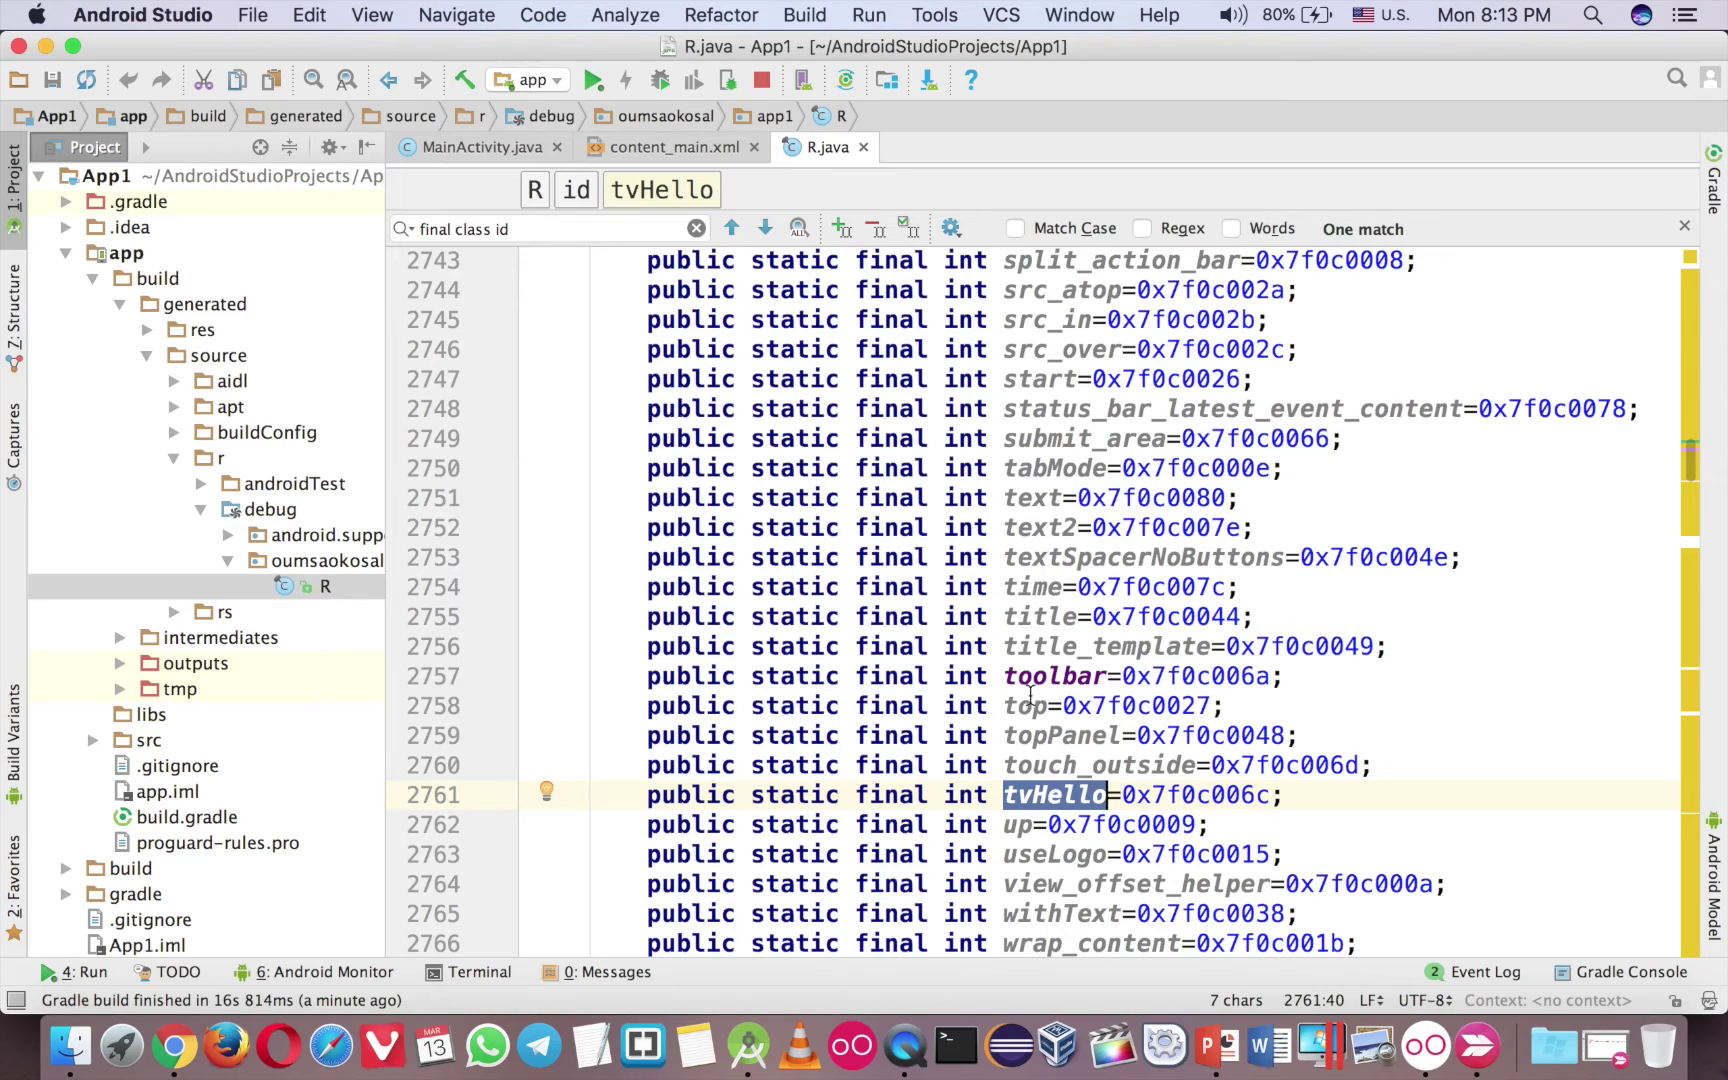
click(1121, 795)
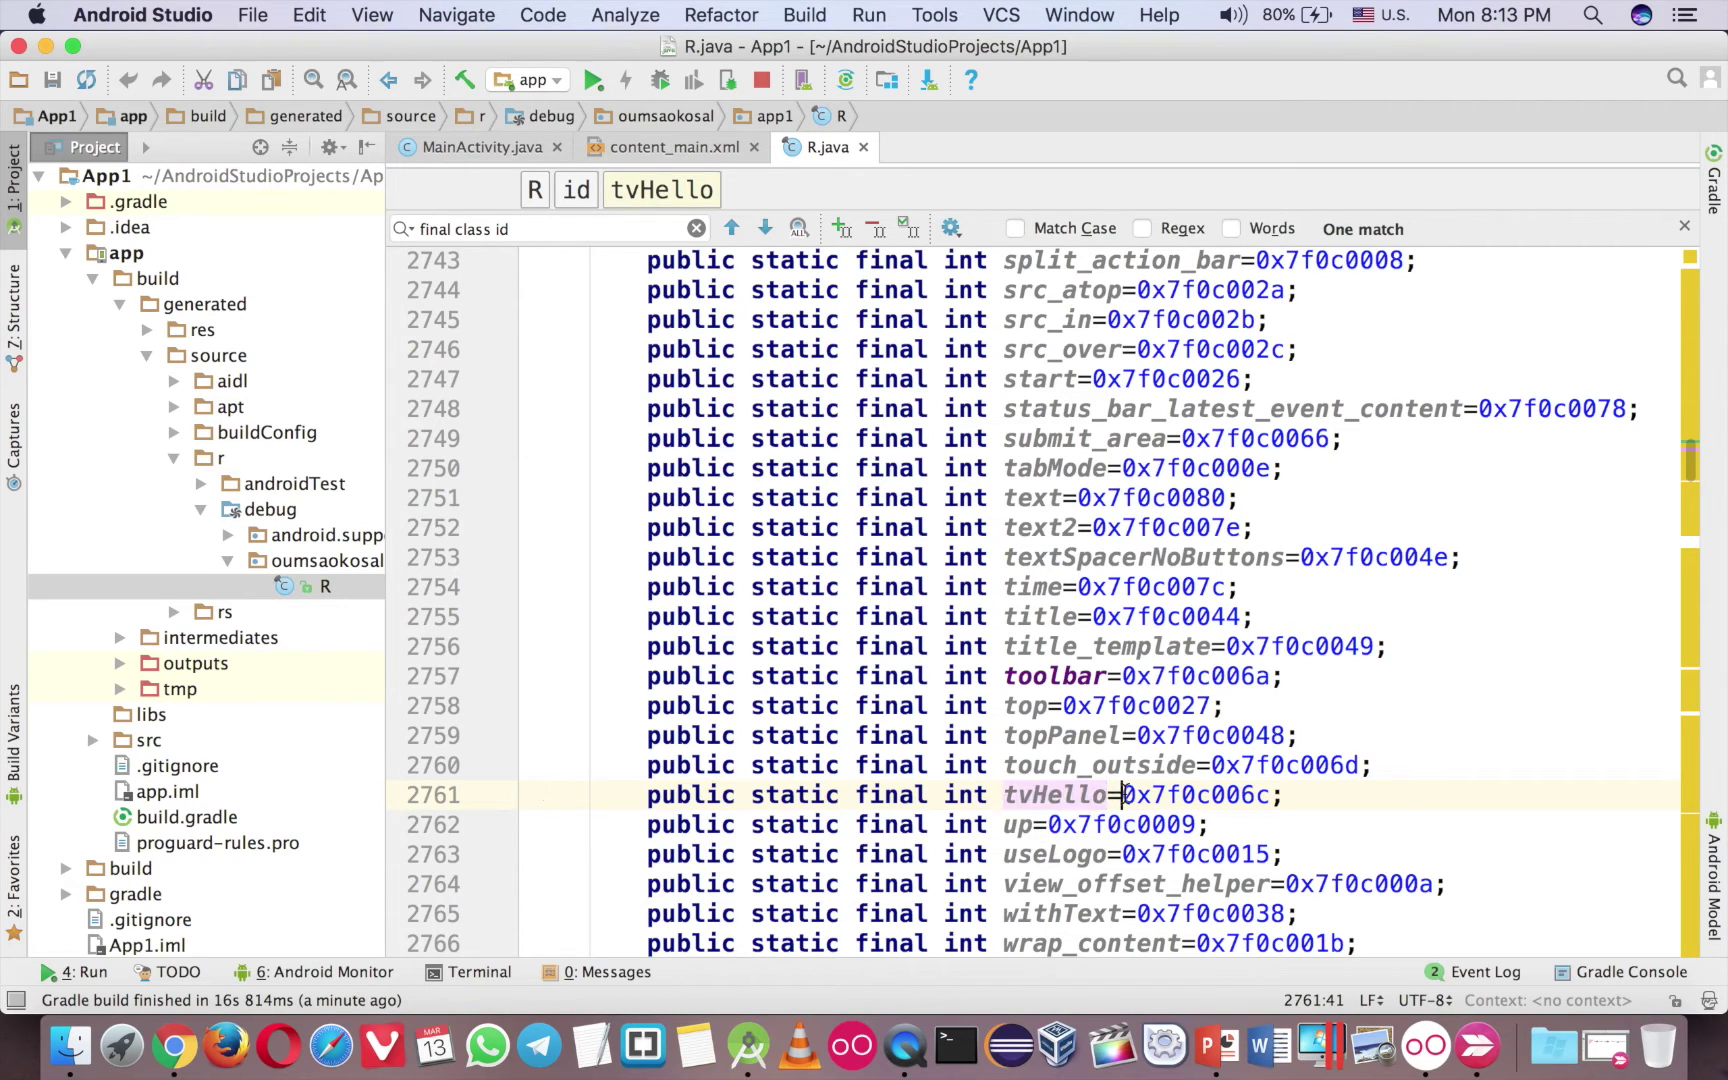
double_click(1275, 795)
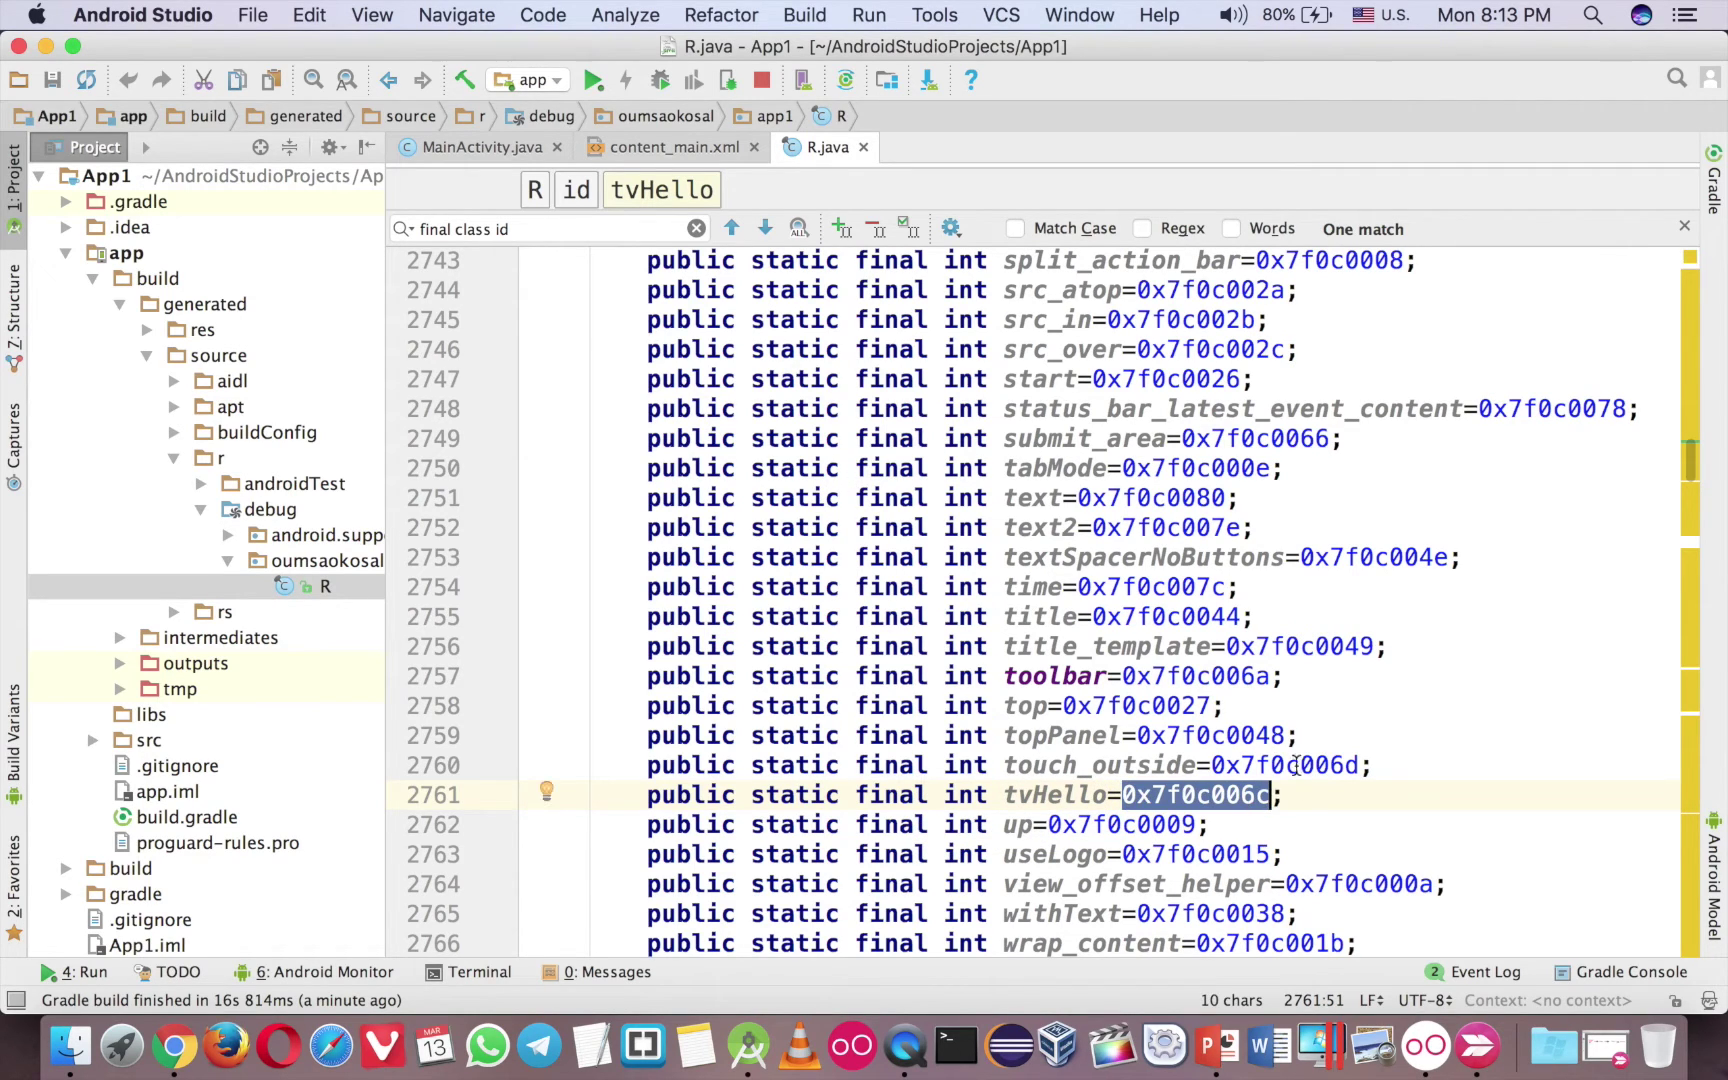
click(1300, 794)
click(1121, 796)
shift+click(1272, 797)
click(670, 148)
click(822, 147)
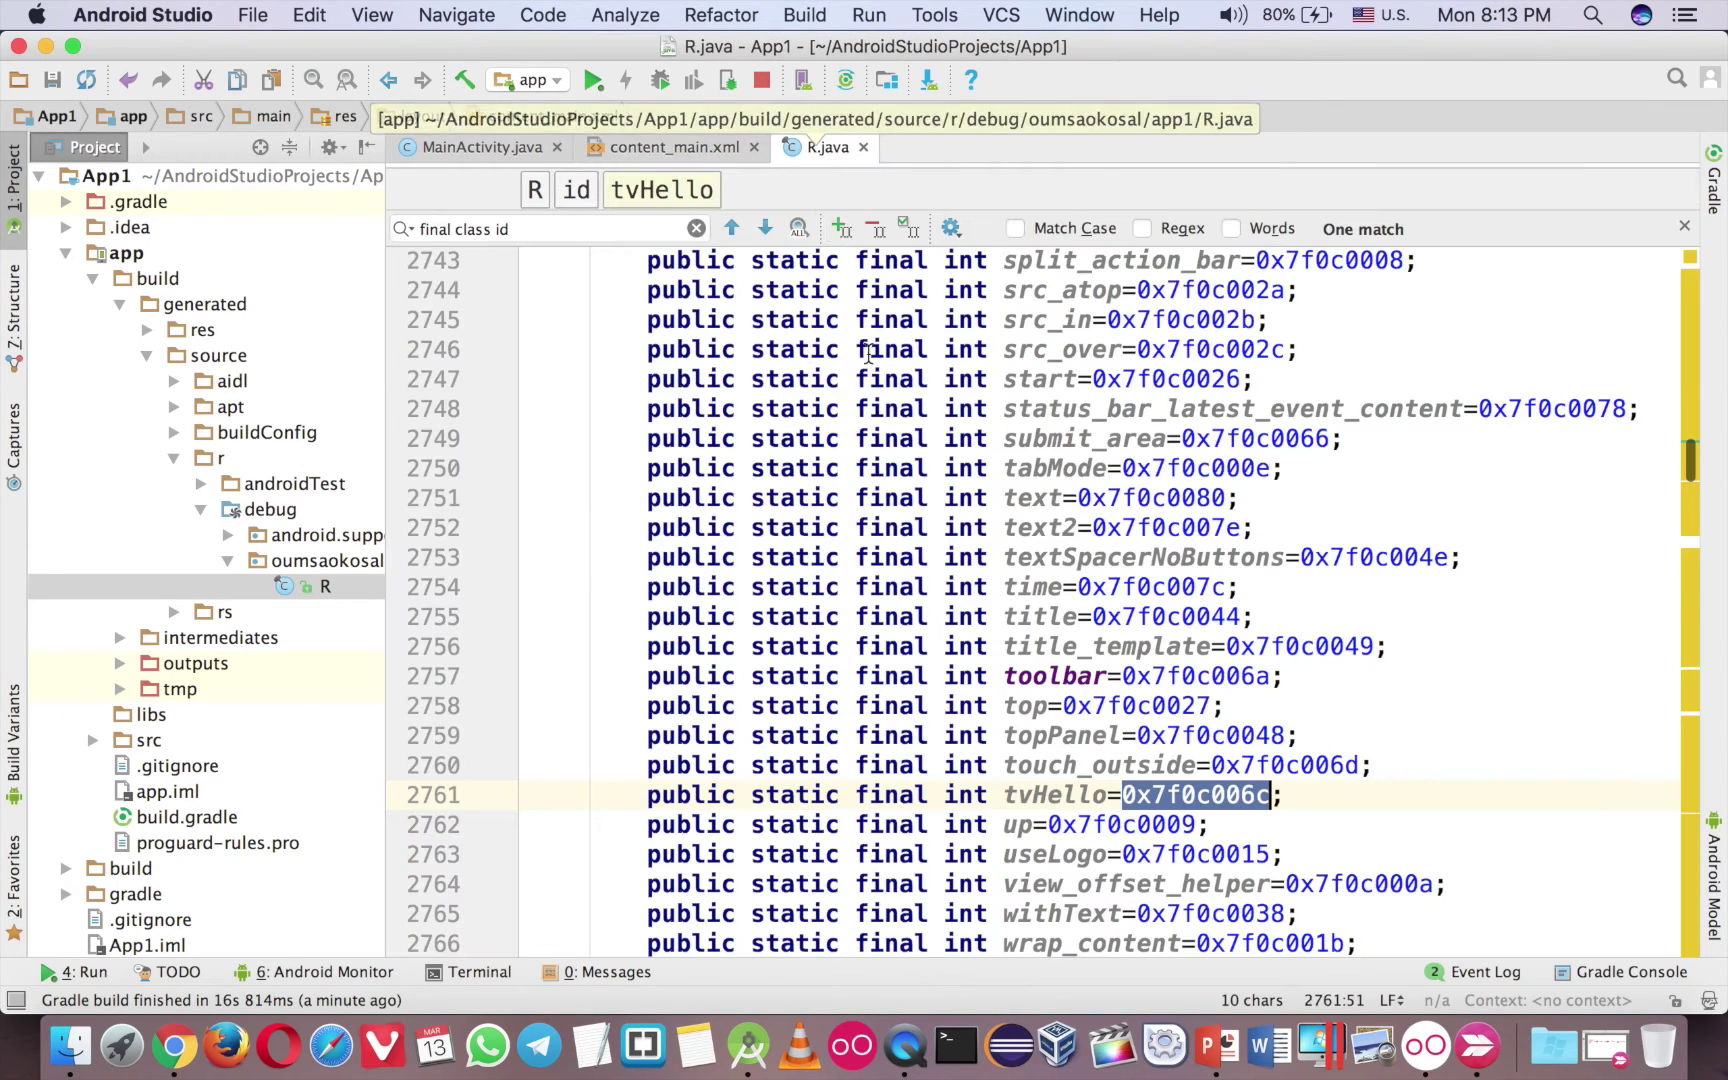
click(1278, 796)
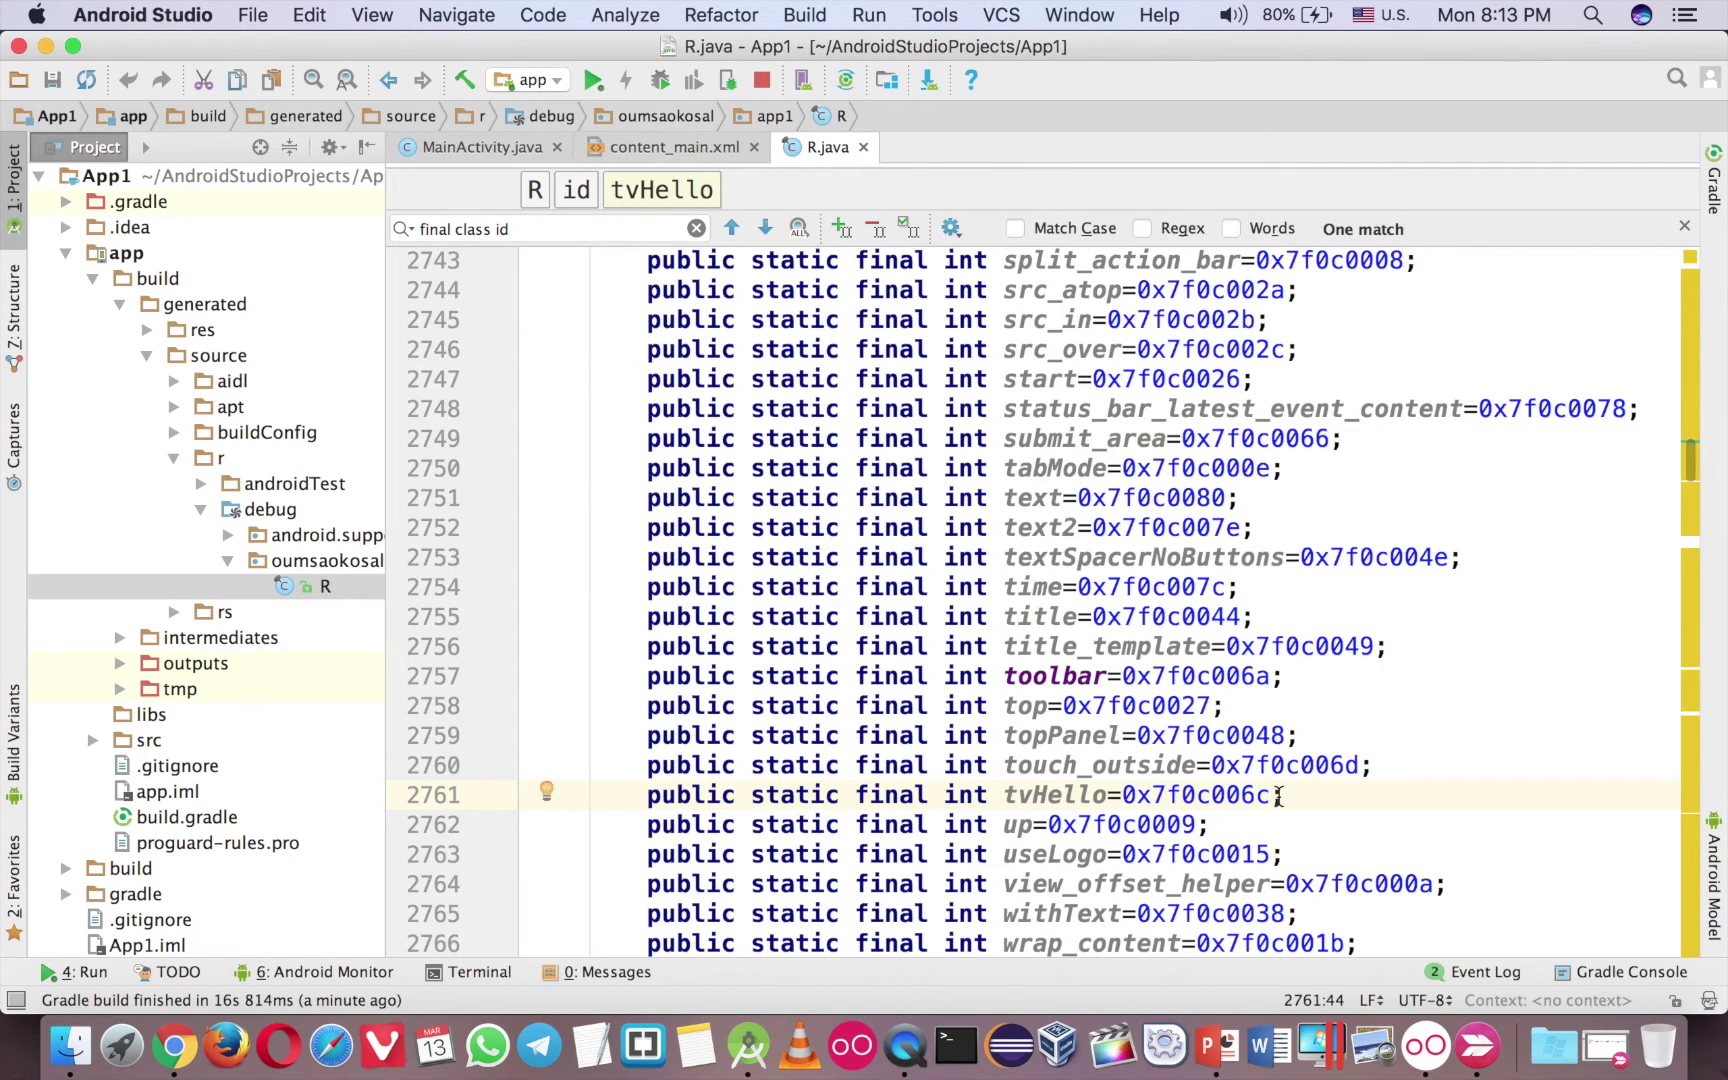
click(1240, 795)
click(1034, 797)
- Close the generated R class file, glance at content_main, and start a new onCreate line
click(865, 147)
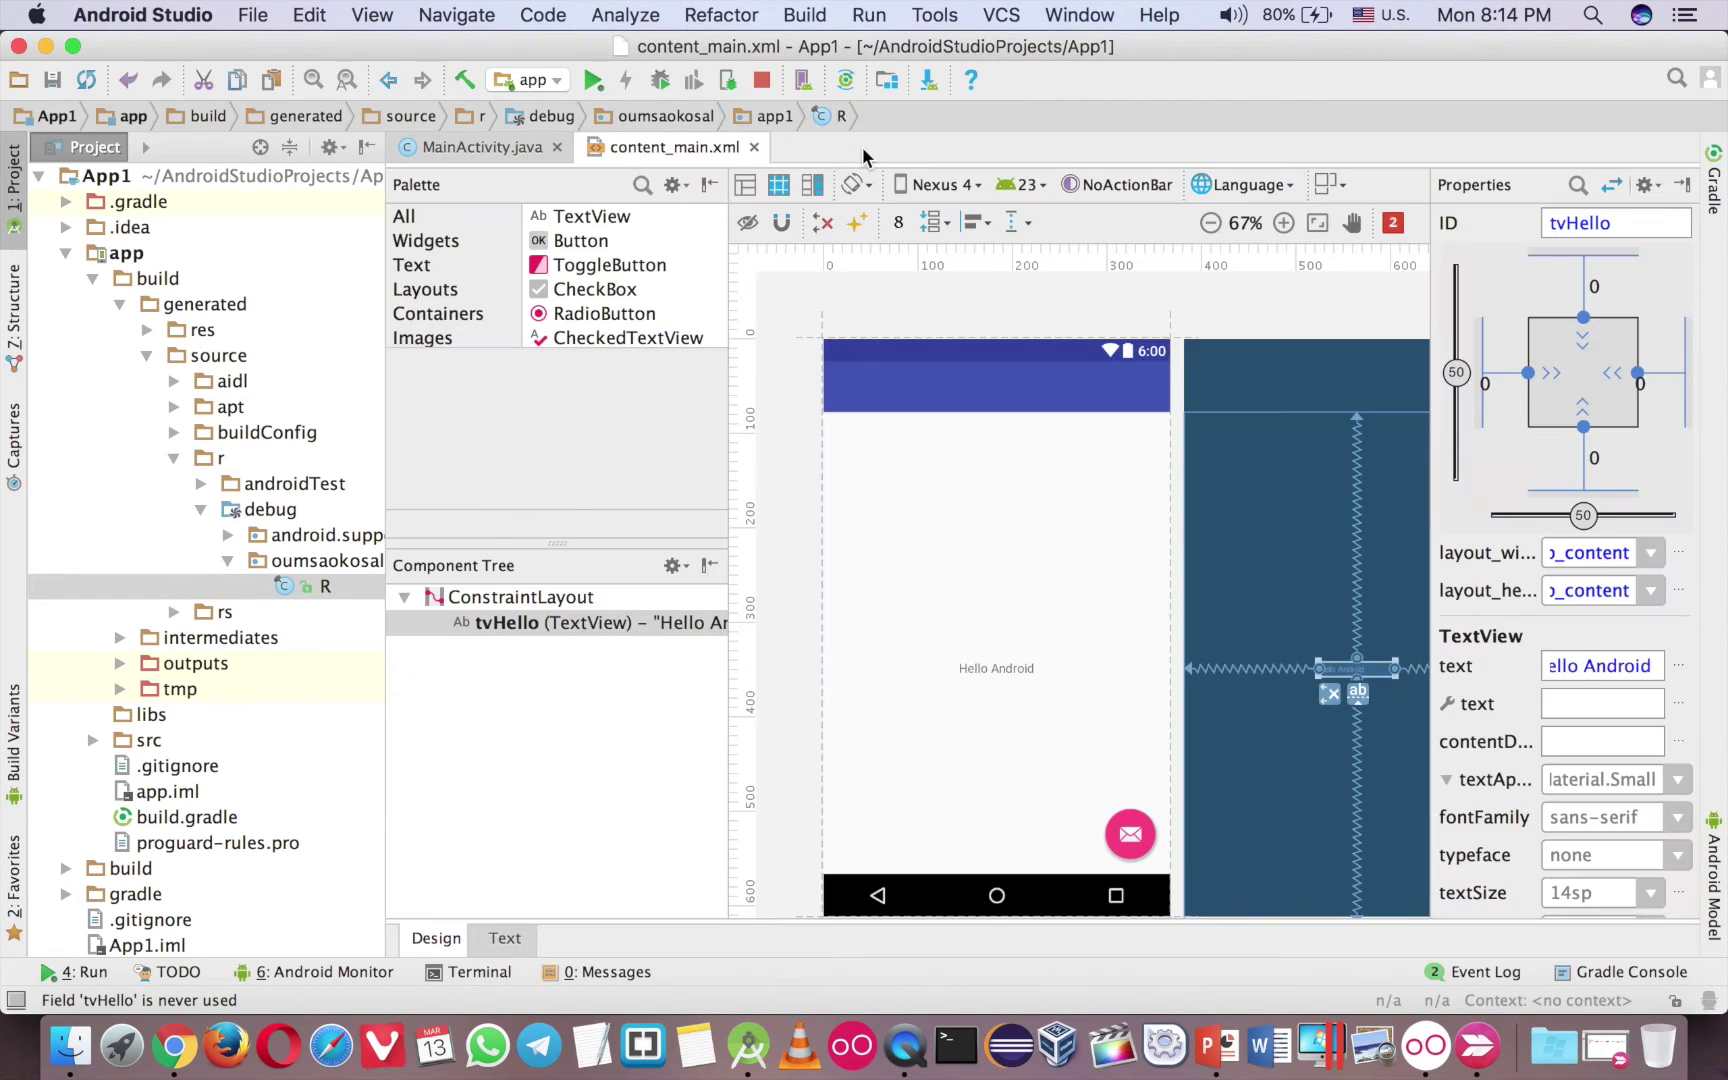
click(486, 148)
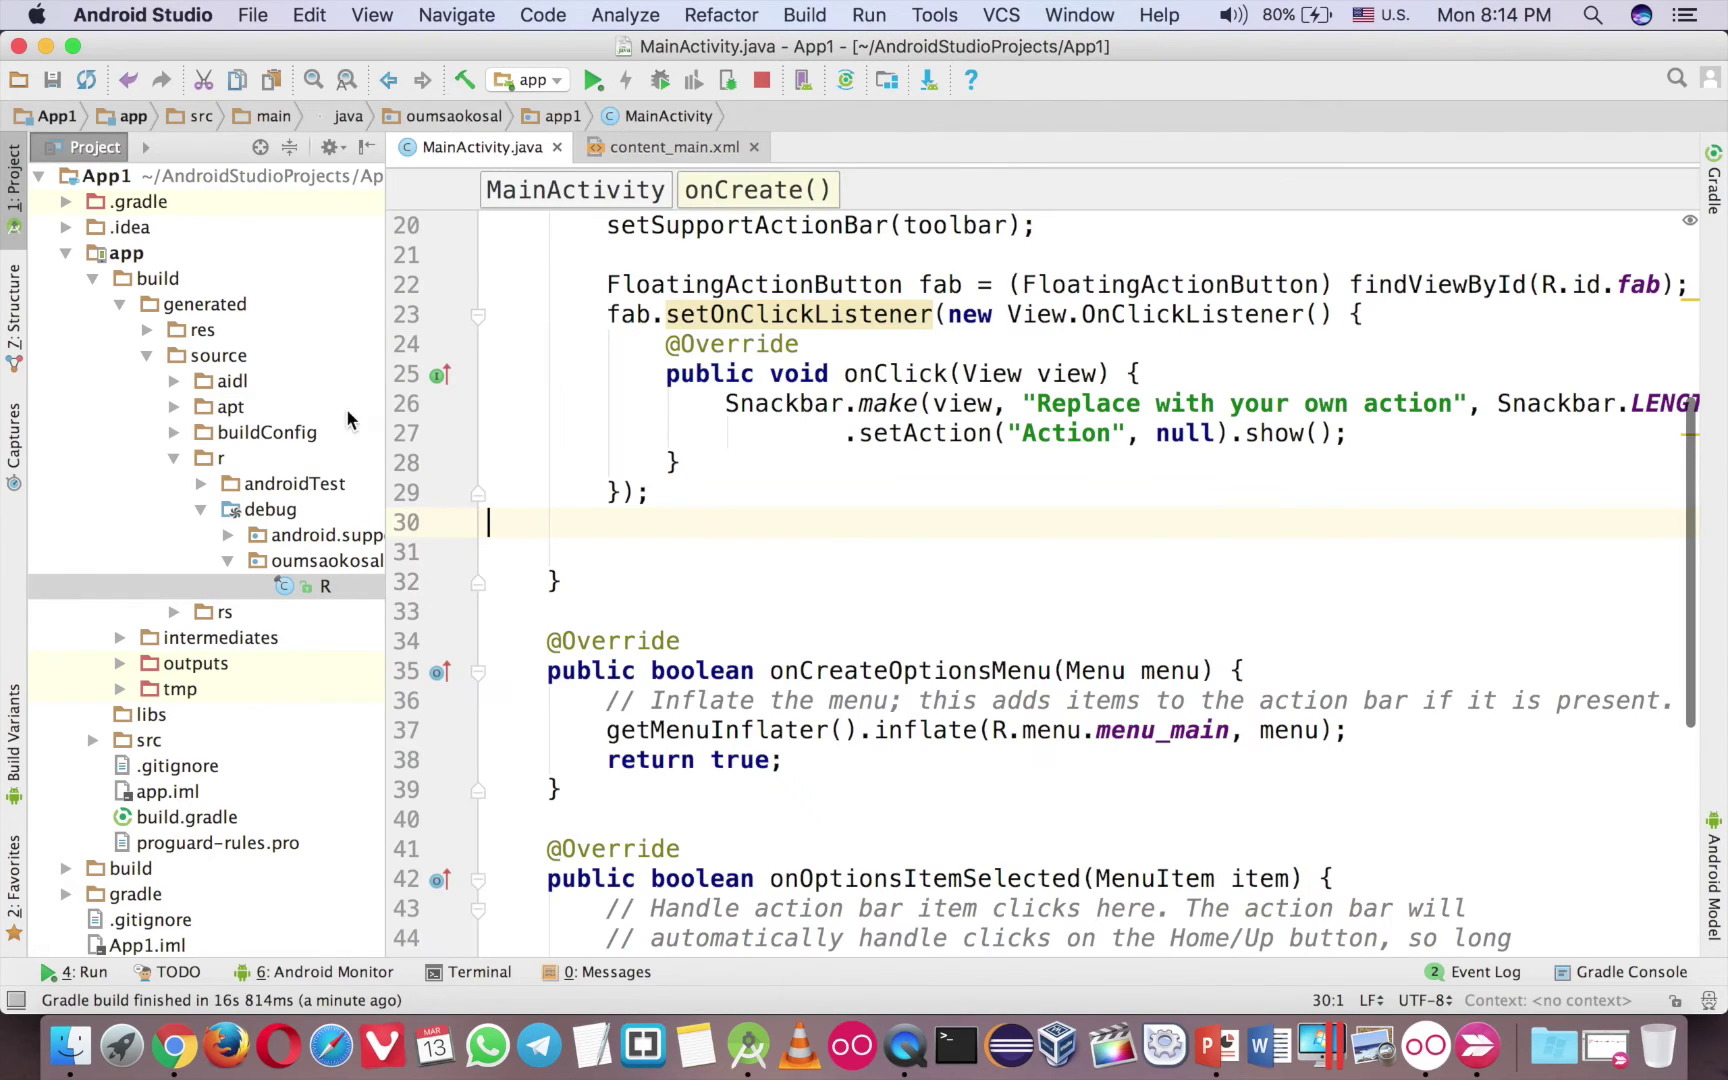
click(674, 147)
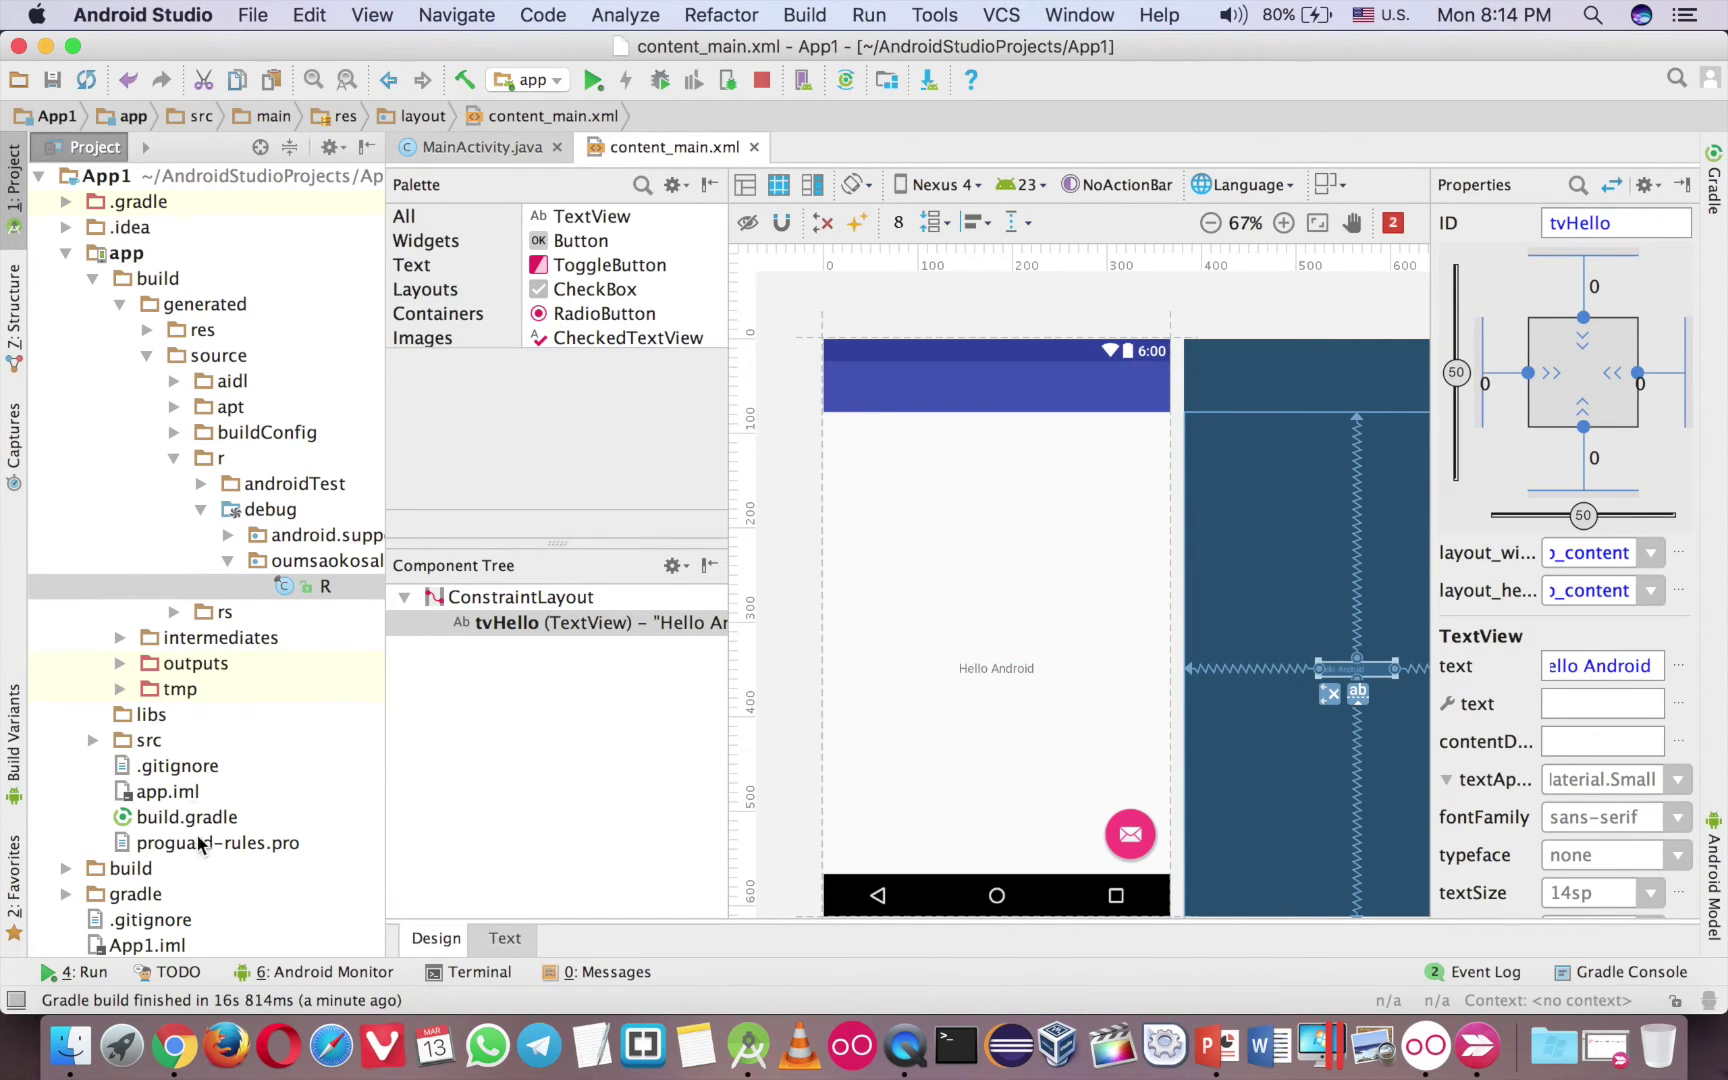
click(481, 148)
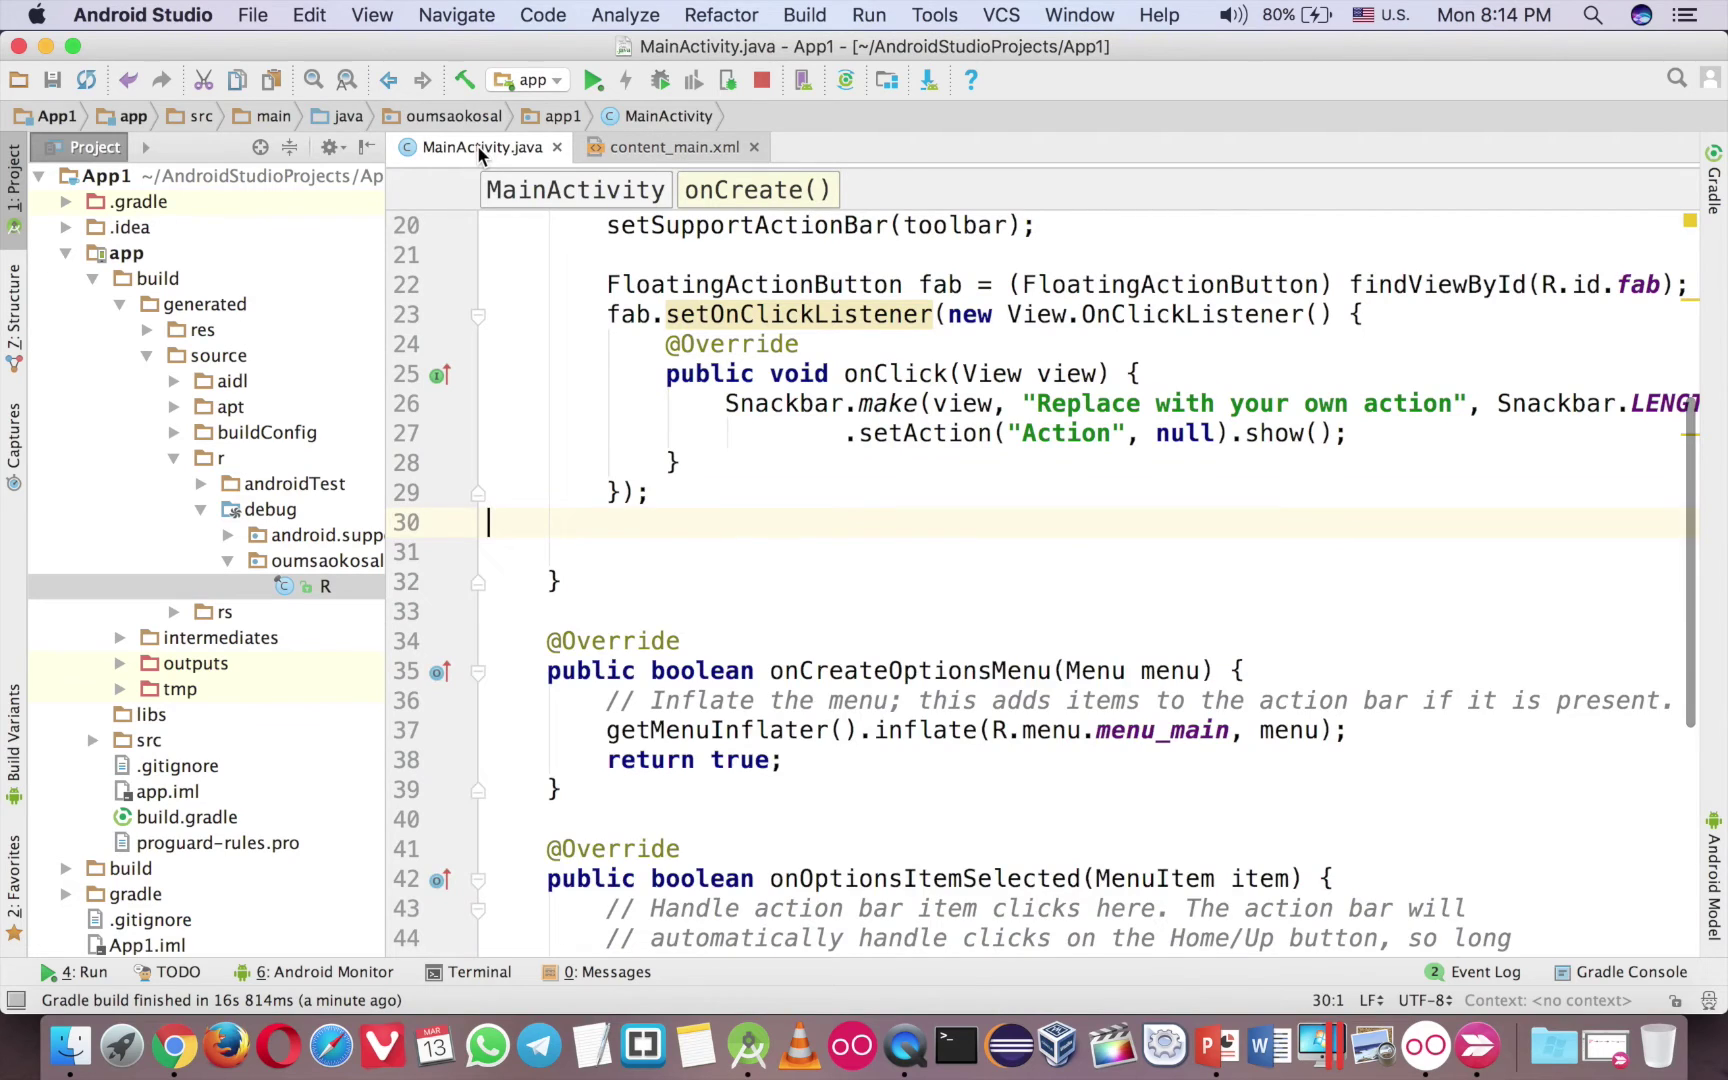
key(Return)
text(R.)
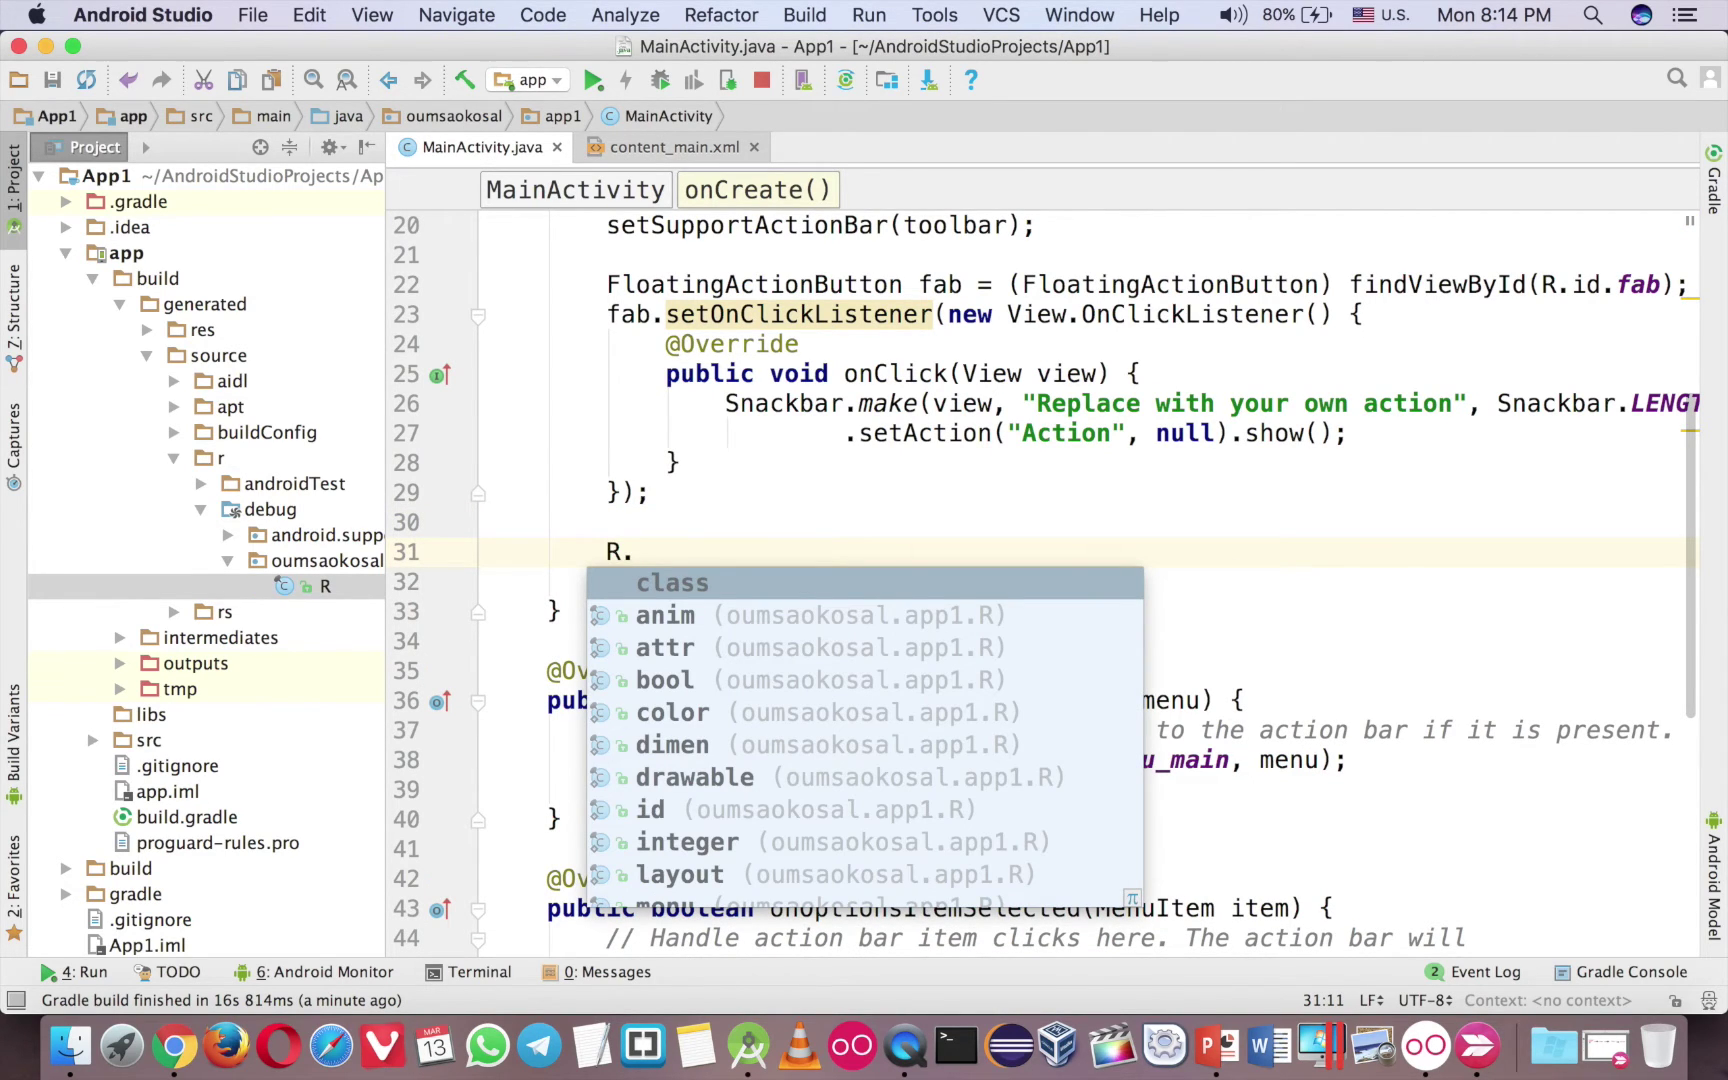
- Switch the Project panel to Android view and open MainActivity from app > java > oumsaokosal.app1
click(148, 147)
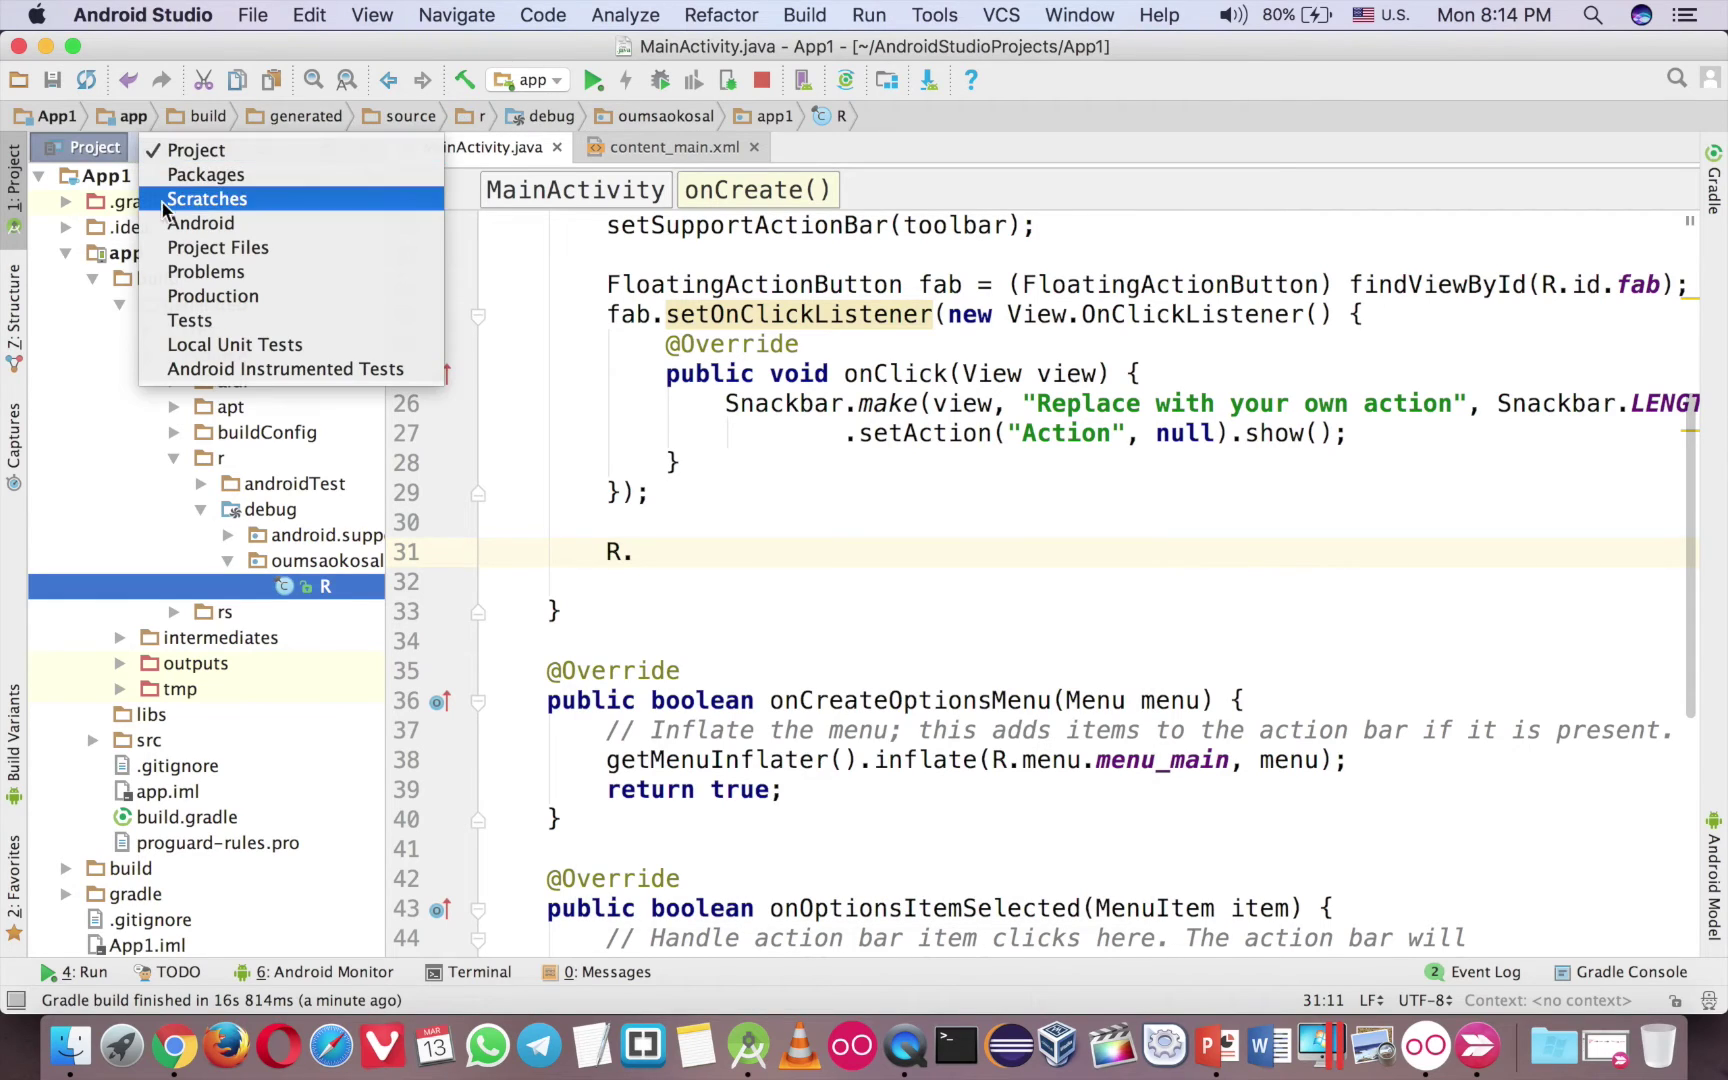
click(199, 223)
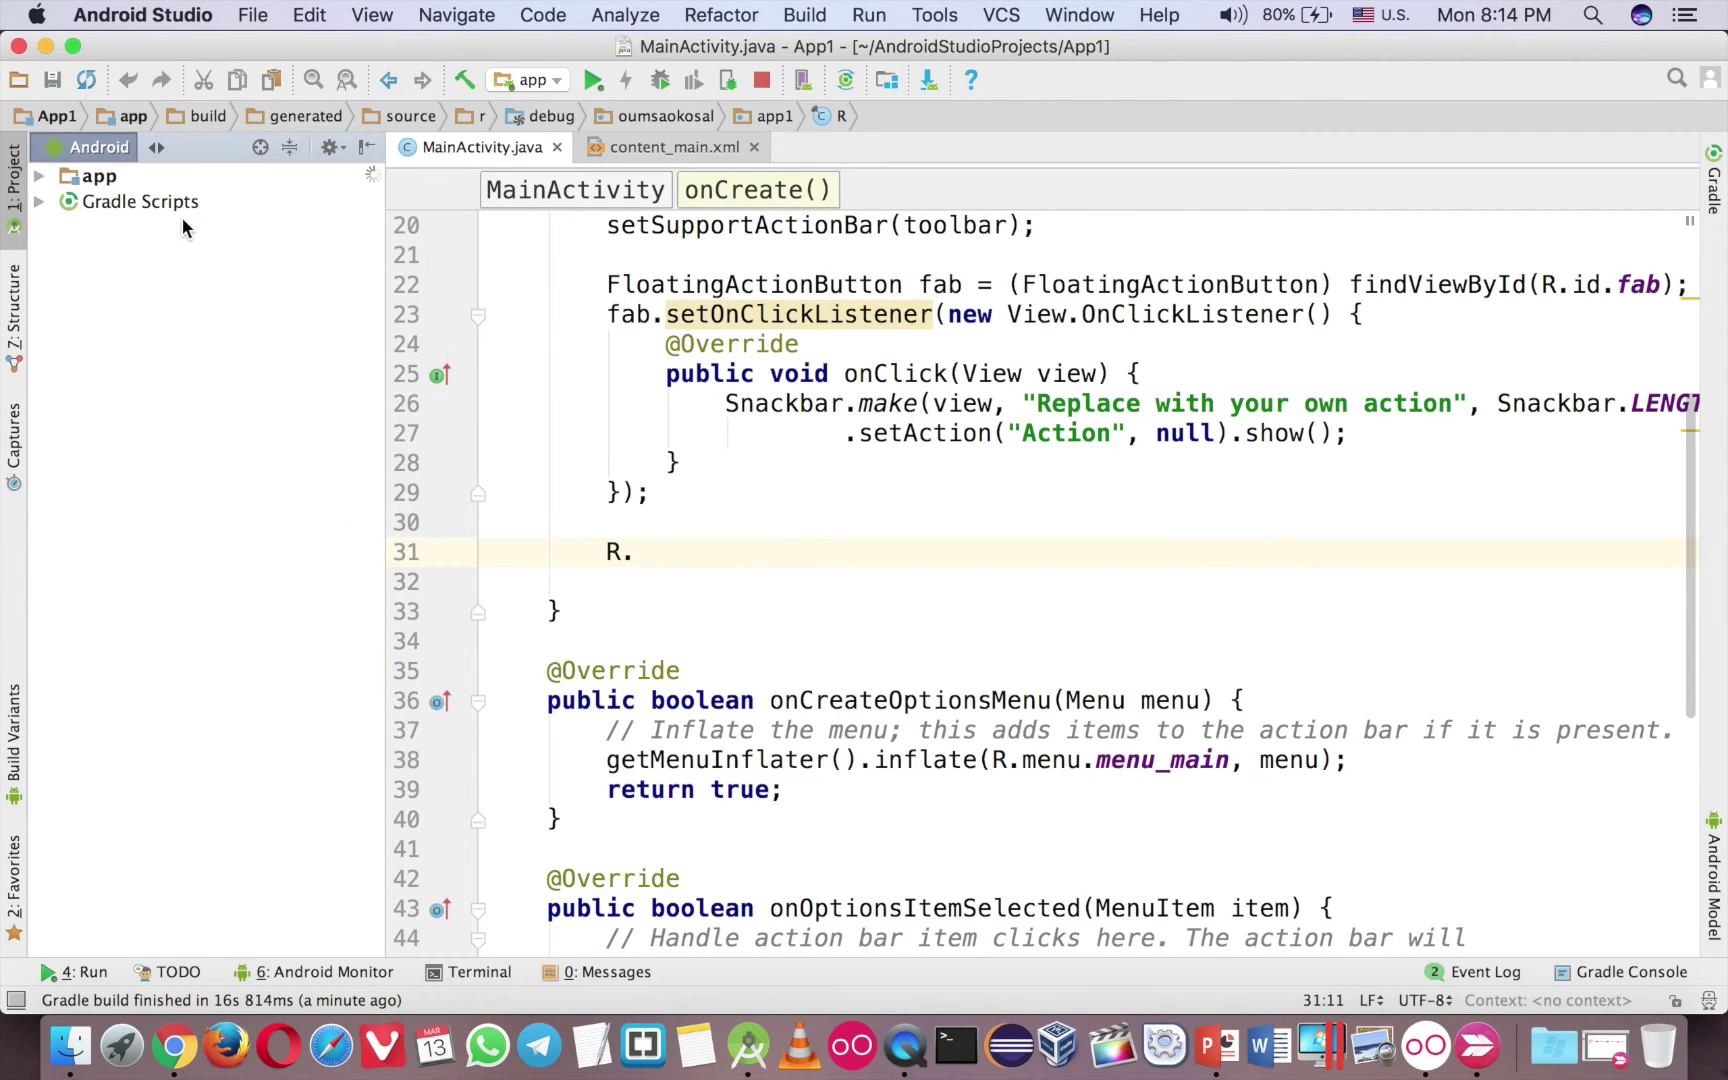
click(38, 176)
click(65, 227)
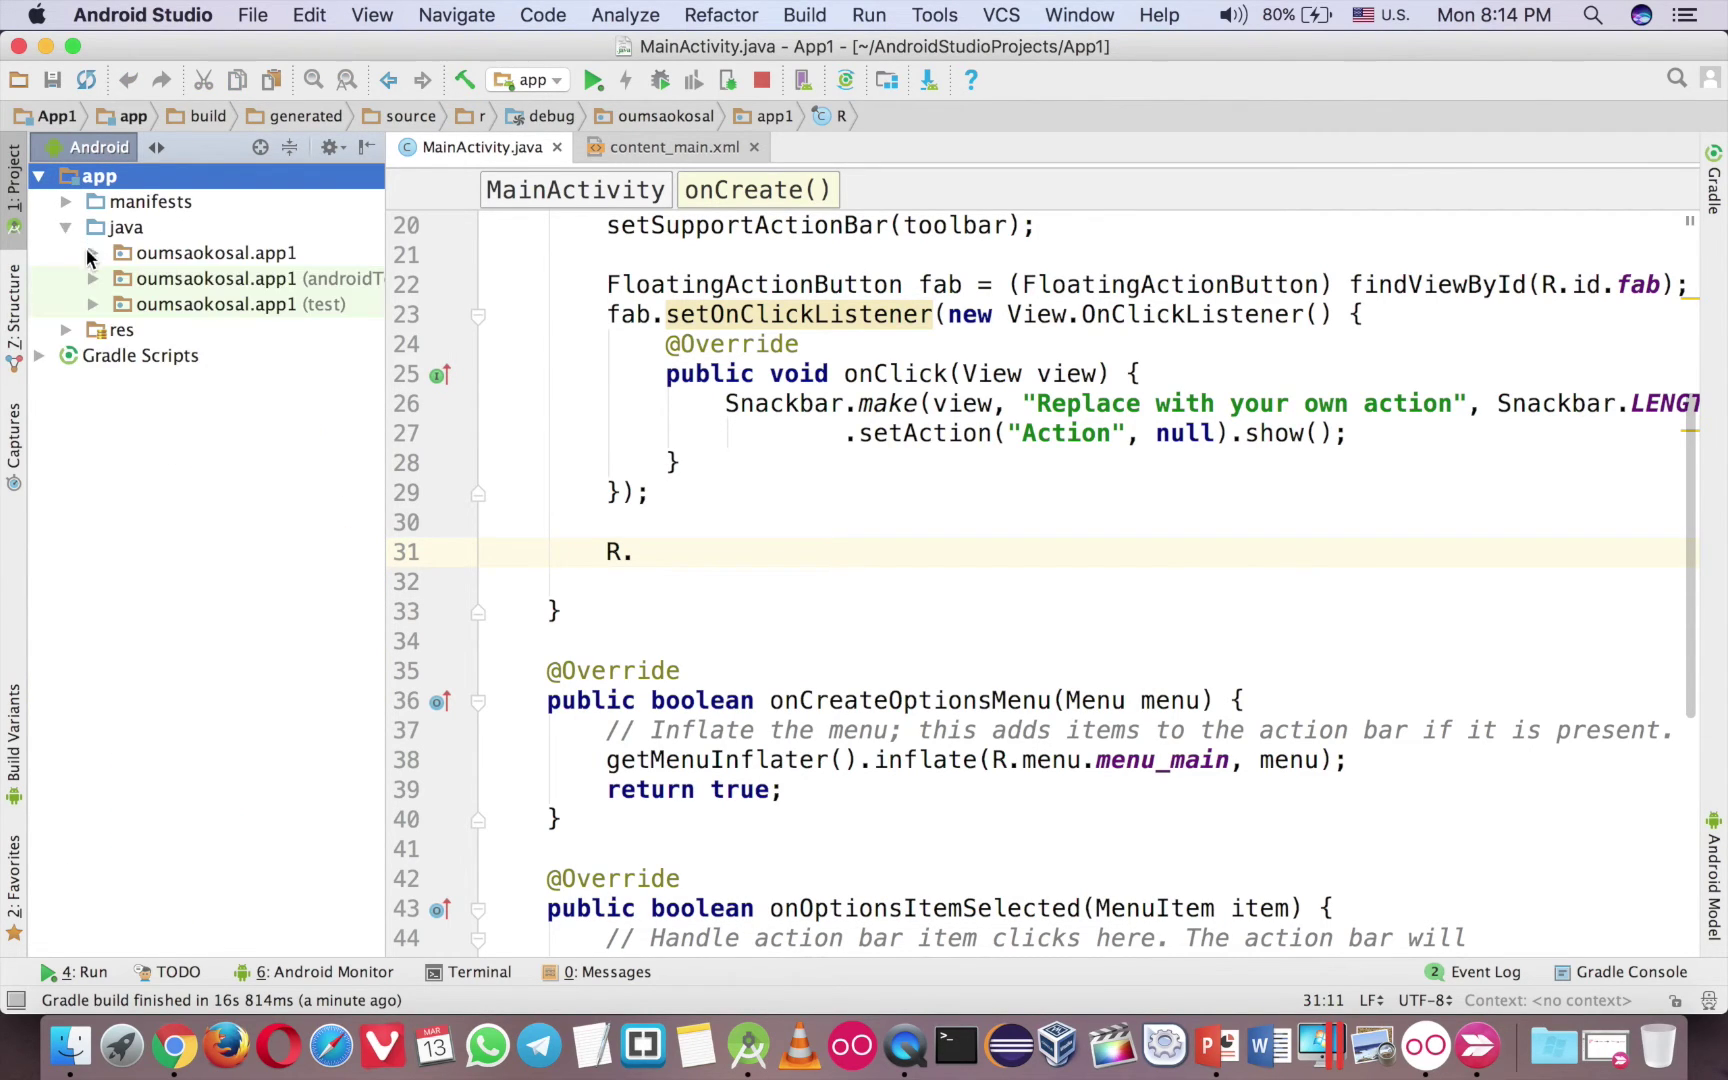
click(92, 253)
double_click(216, 278)
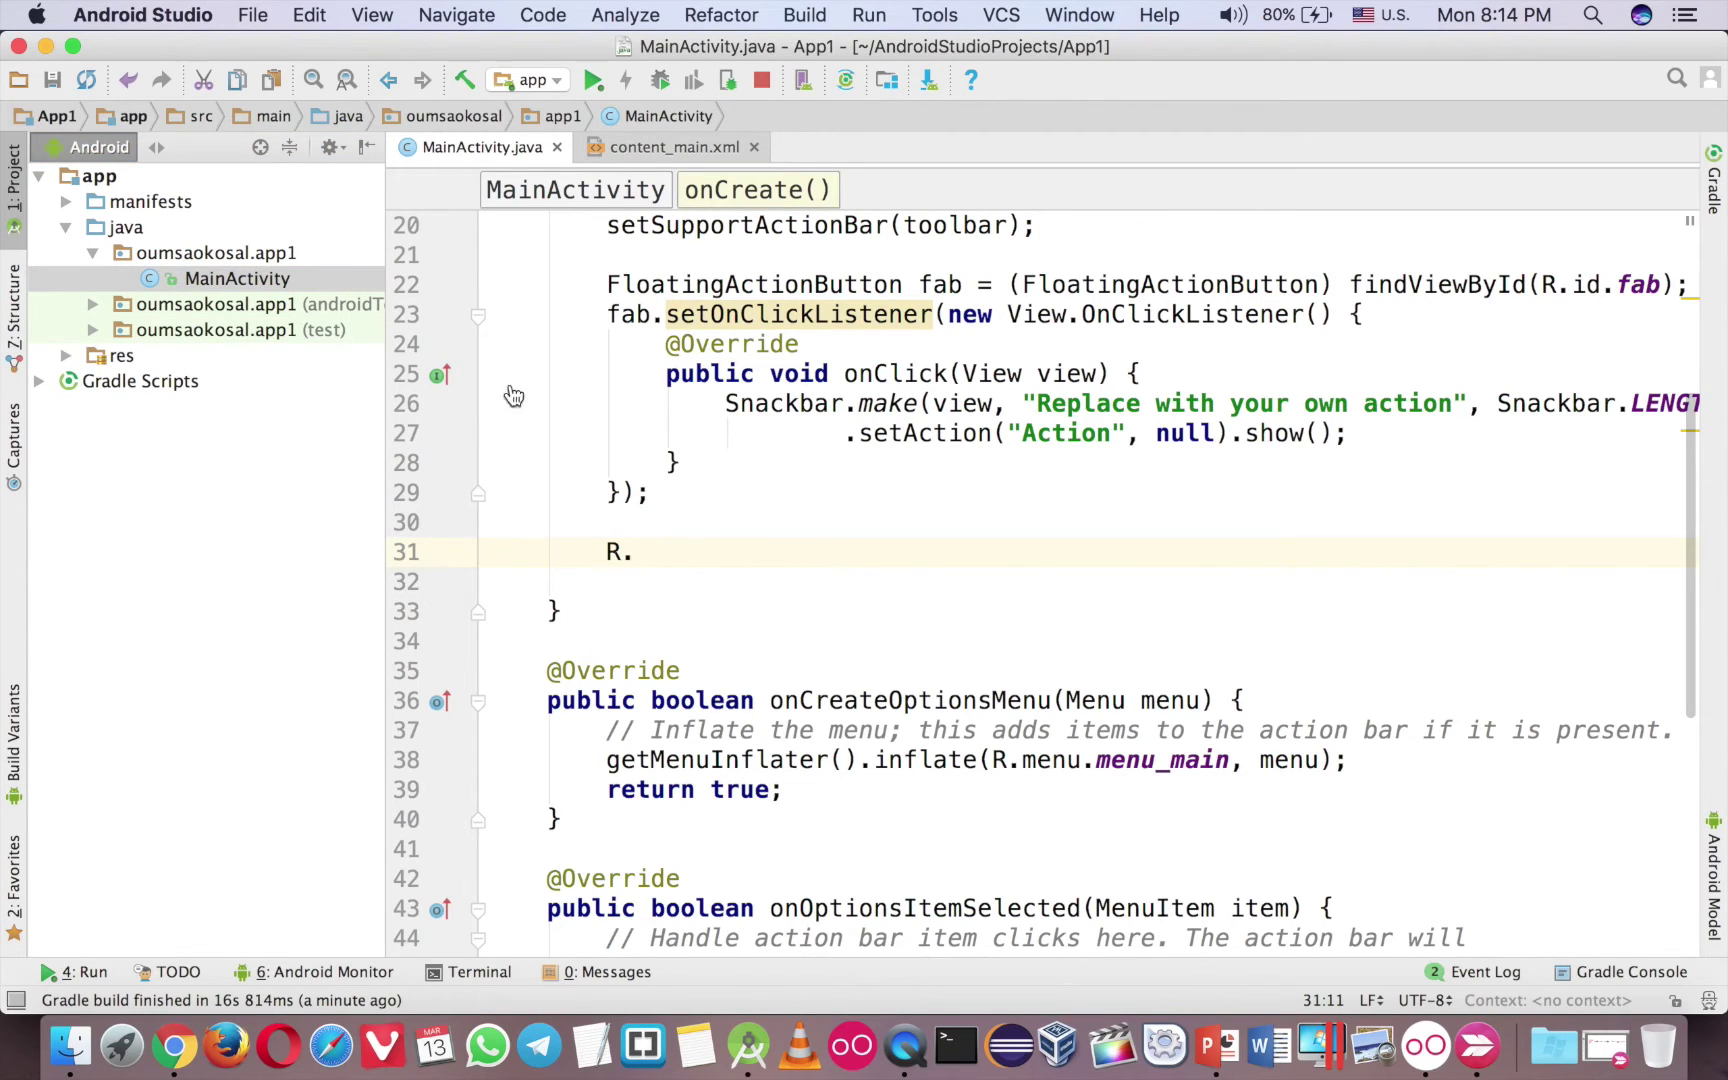
- Complete the new line to R.id.tvHello using code completion
key(BackSpace)
text(.)
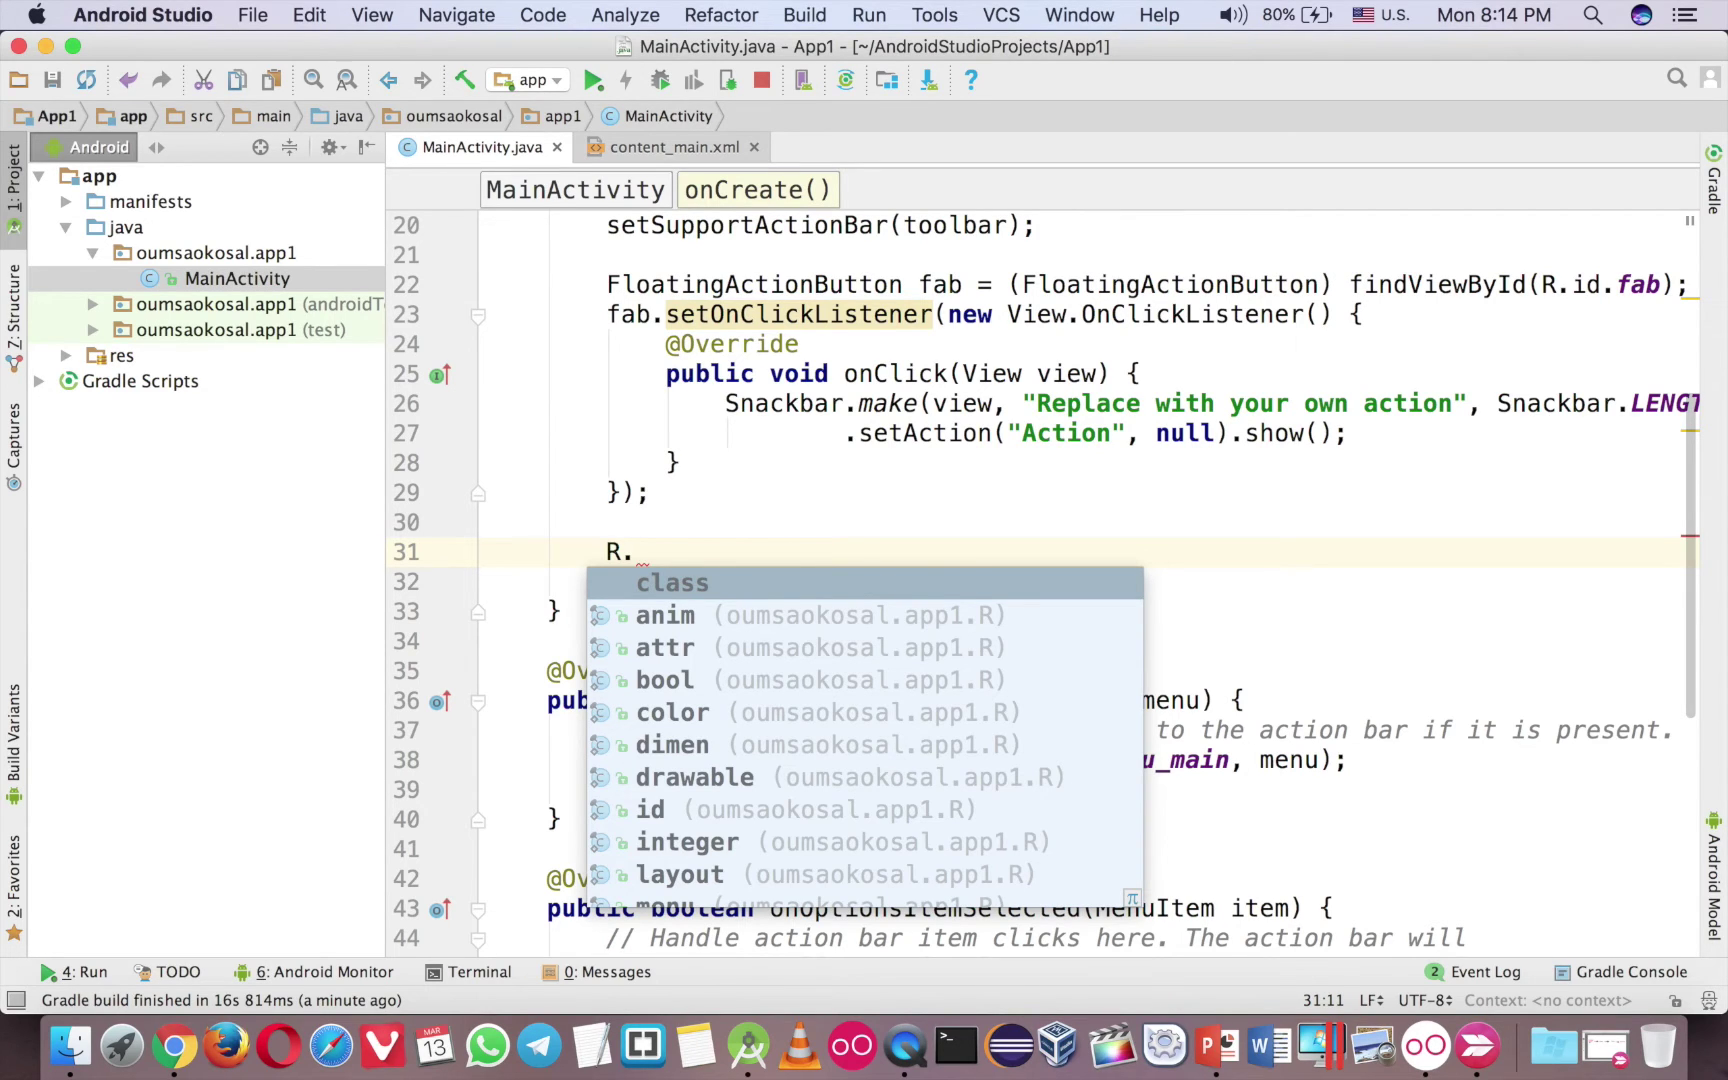
text(id.)
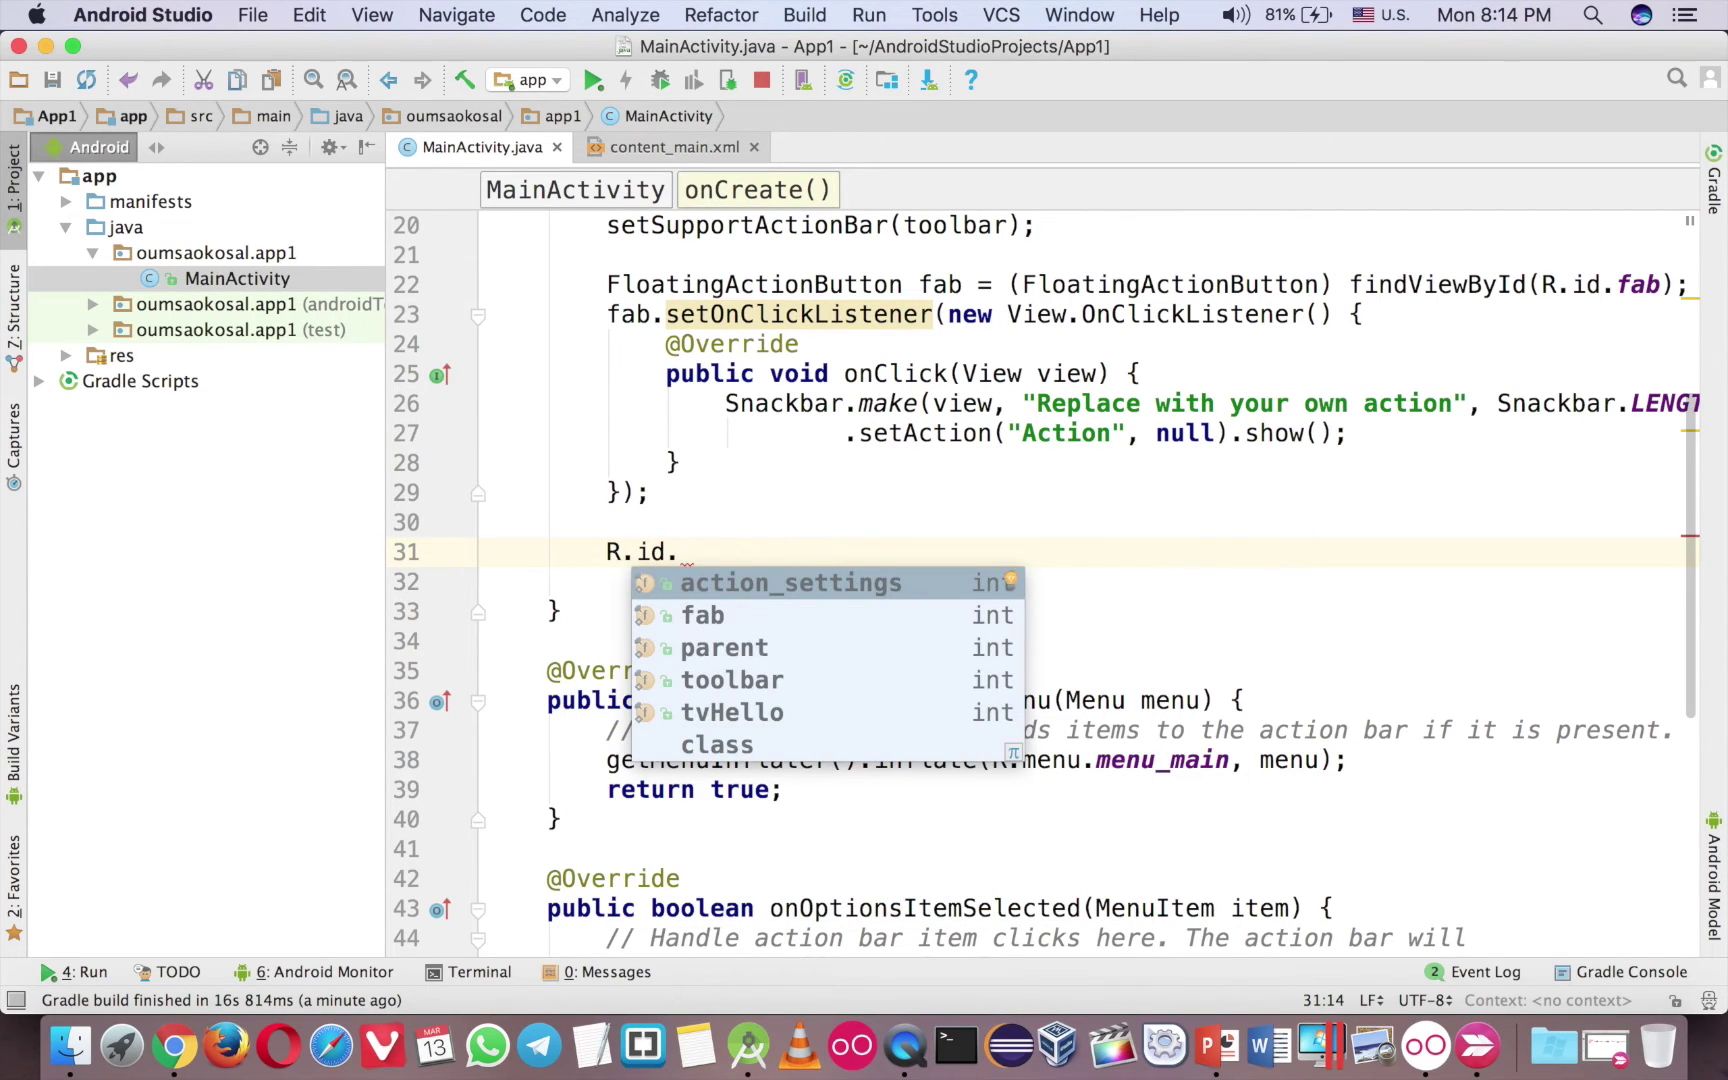
key(Down)
key(Down)
key(Down)
key(Down)
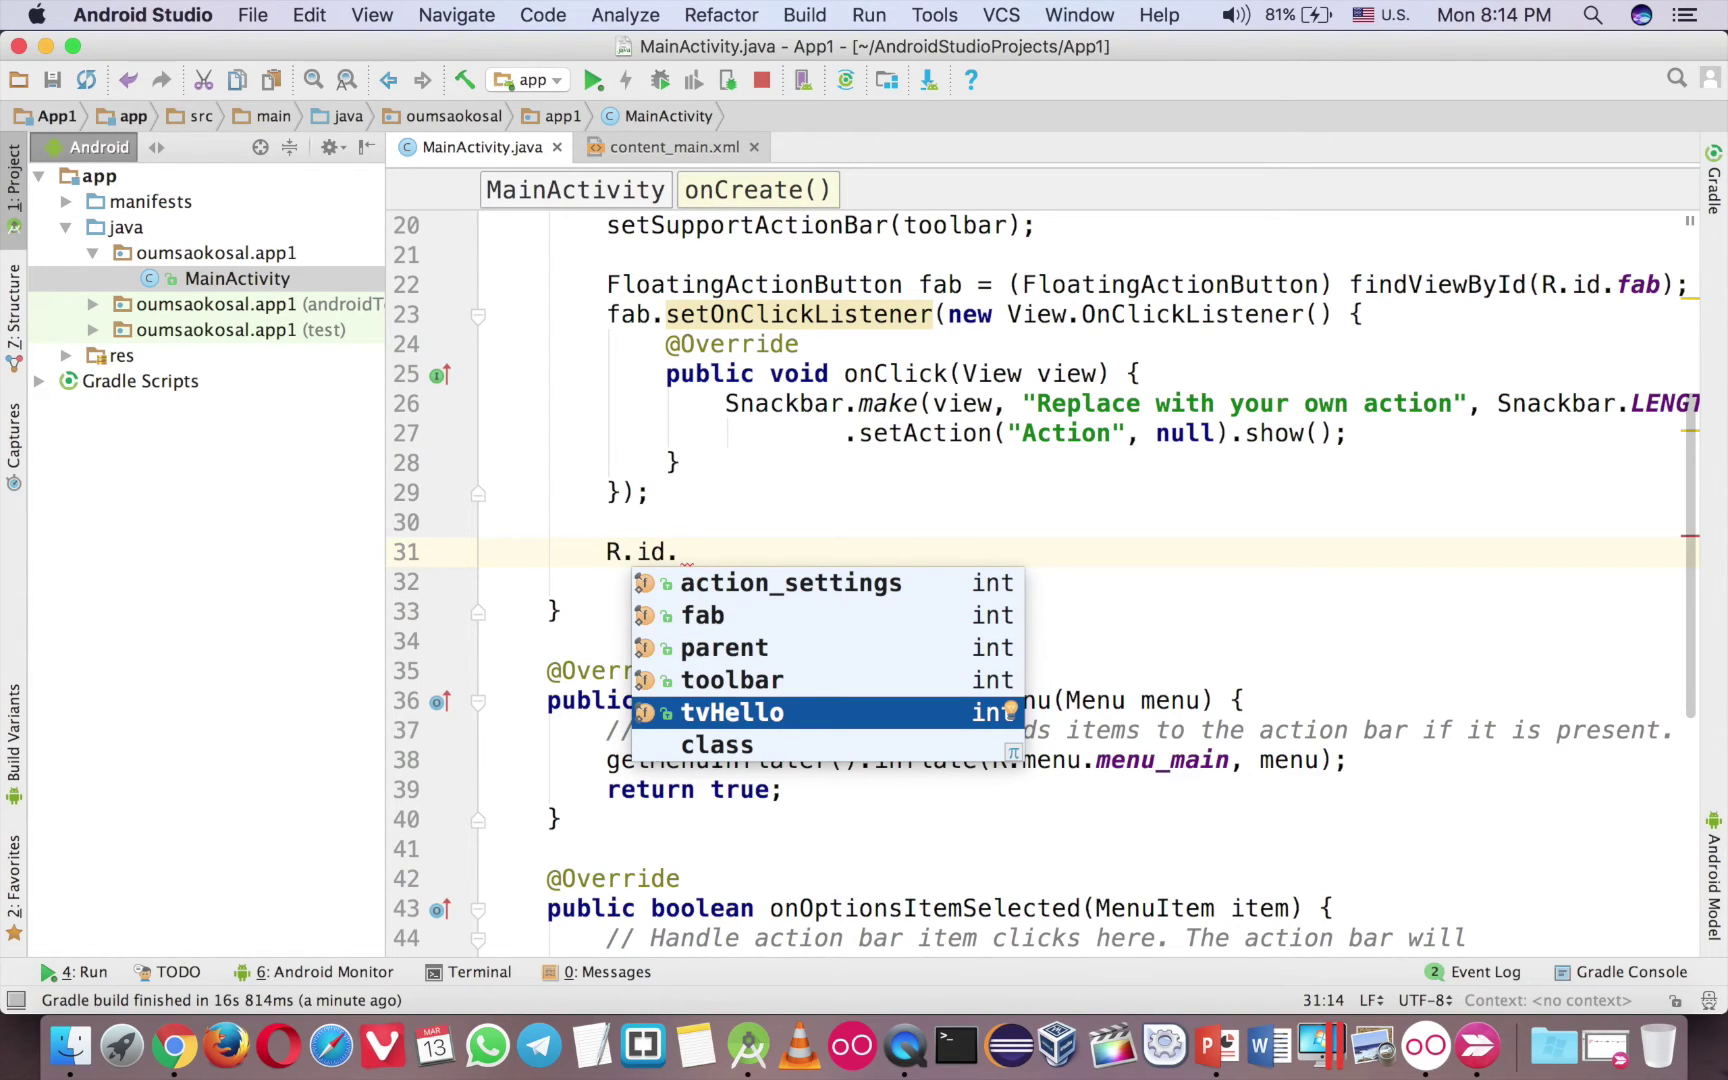
key(Return)
text(;)
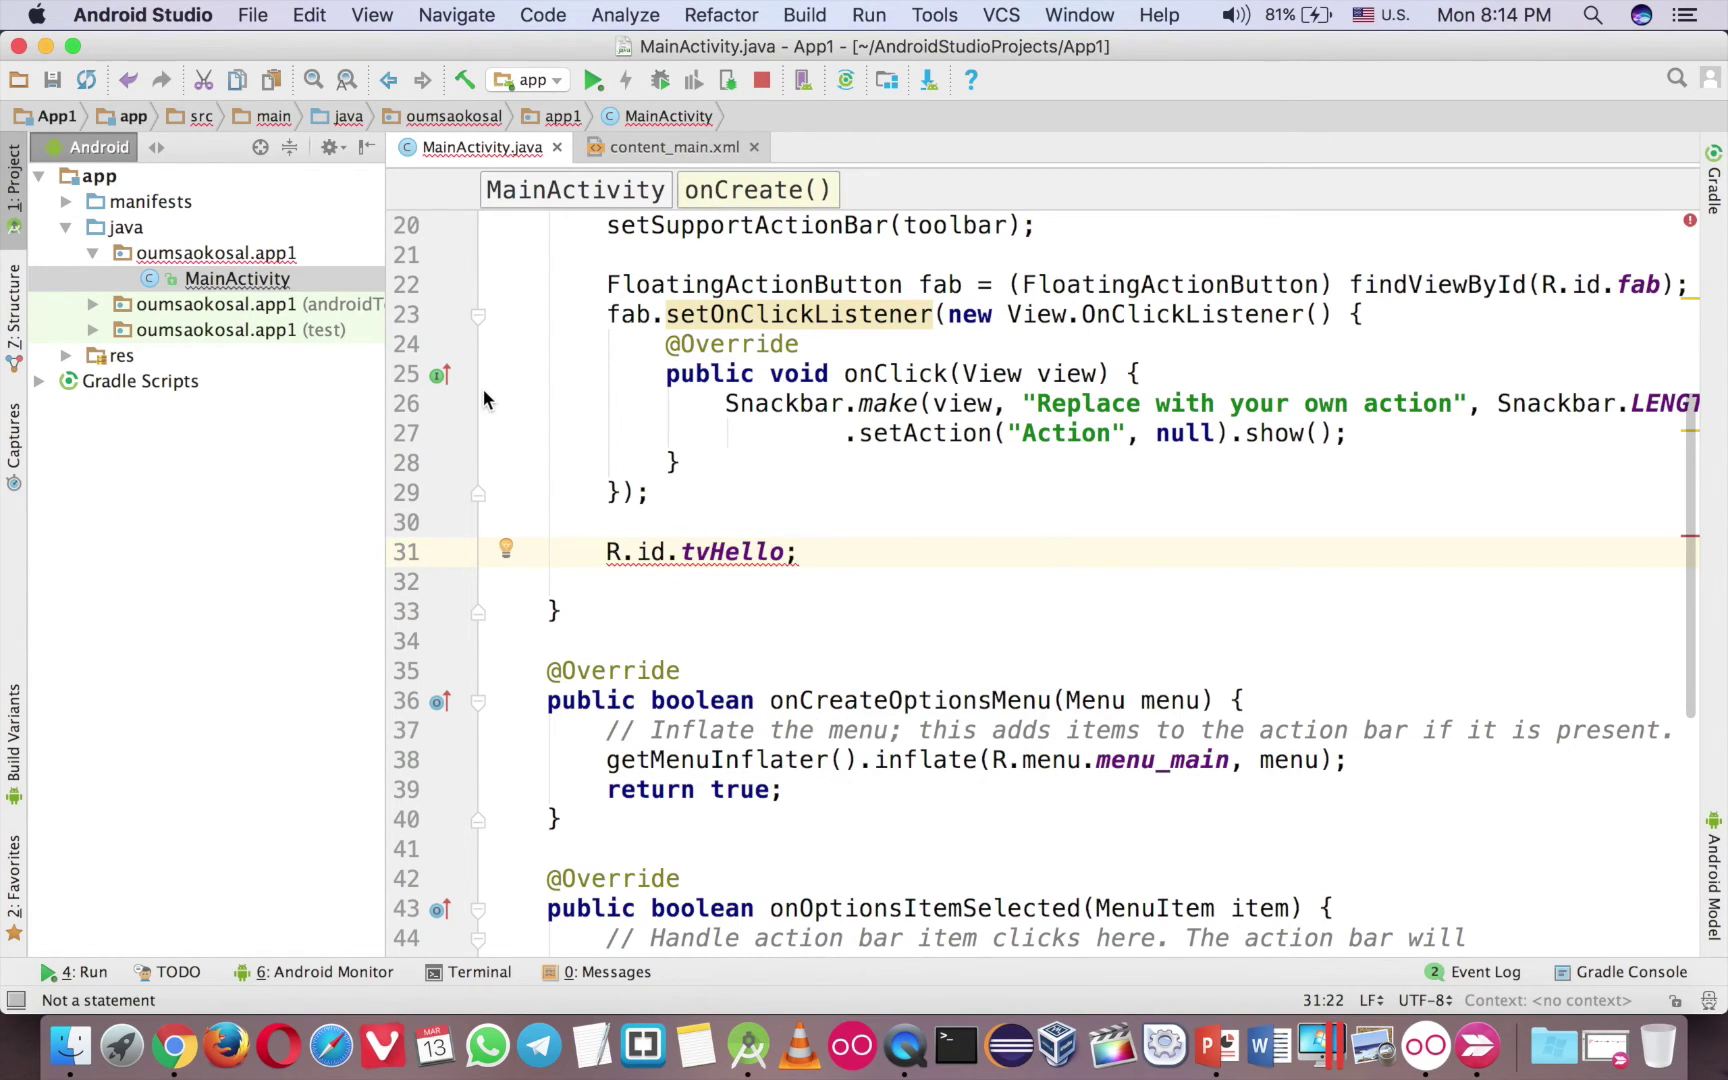
- Inspect the 'Not a statement' error on tvHello and return to the line start
click(594, 551)
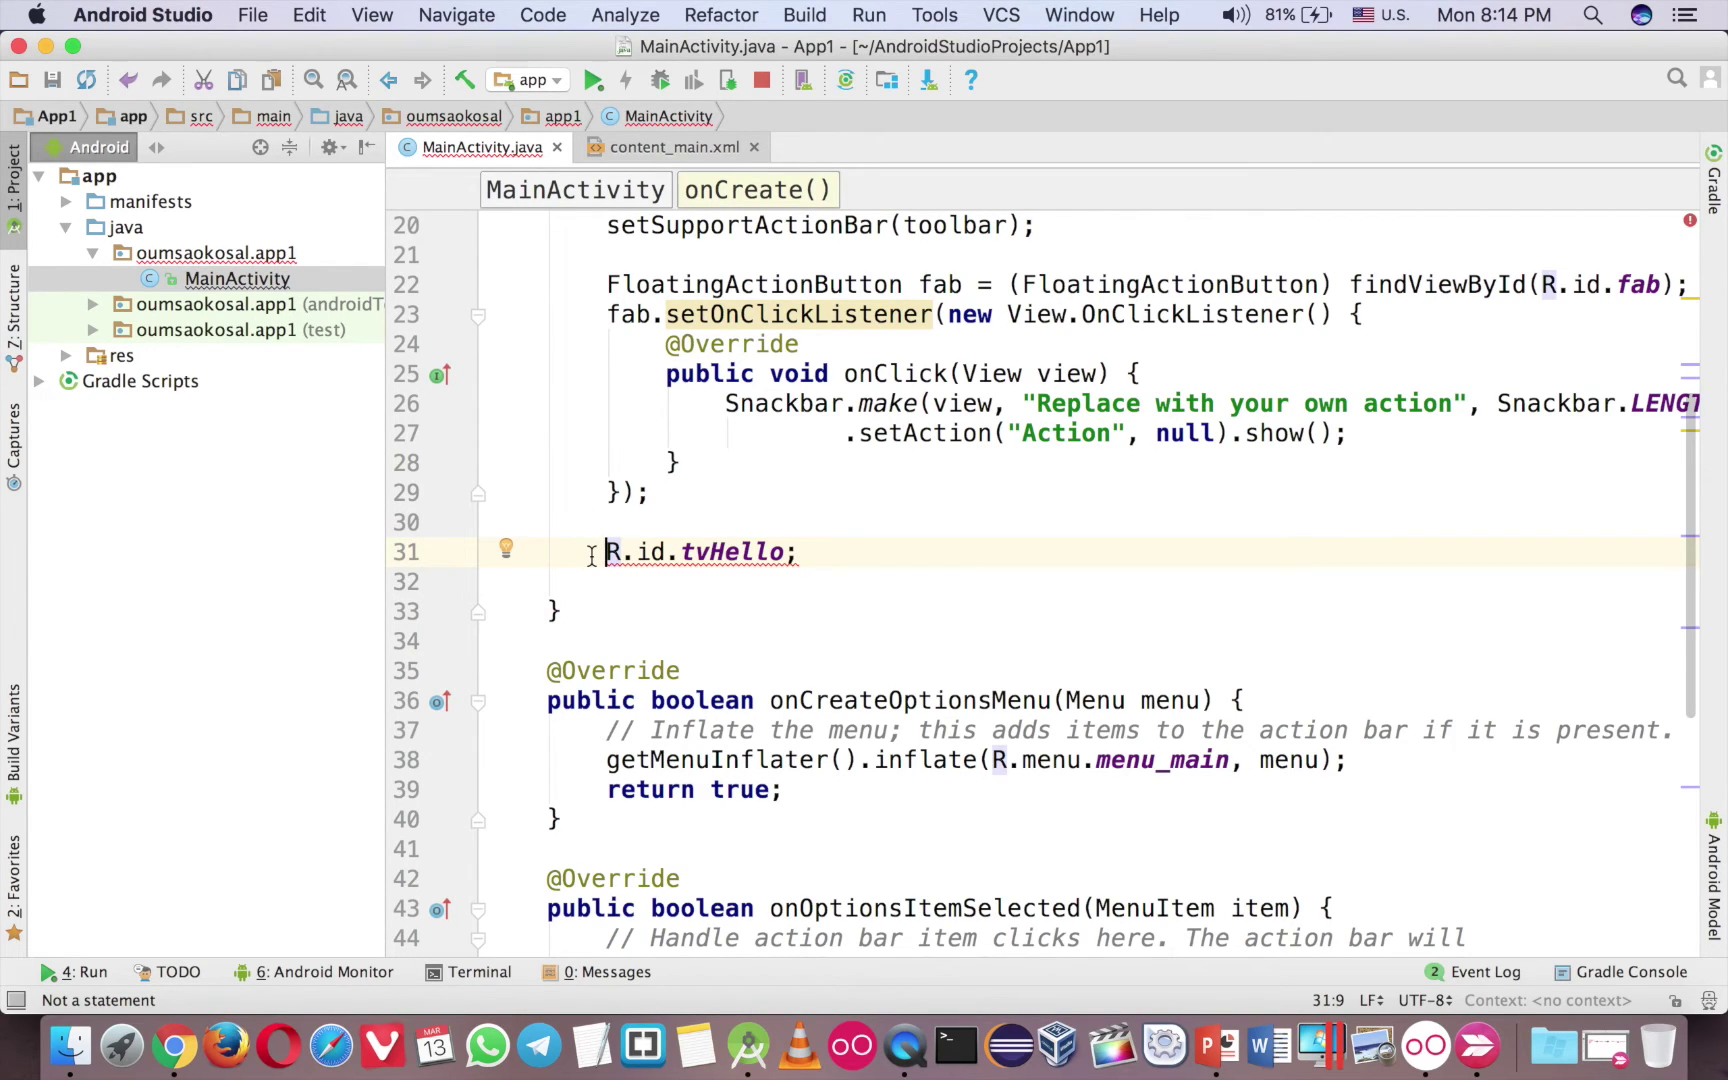
click(770, 552)
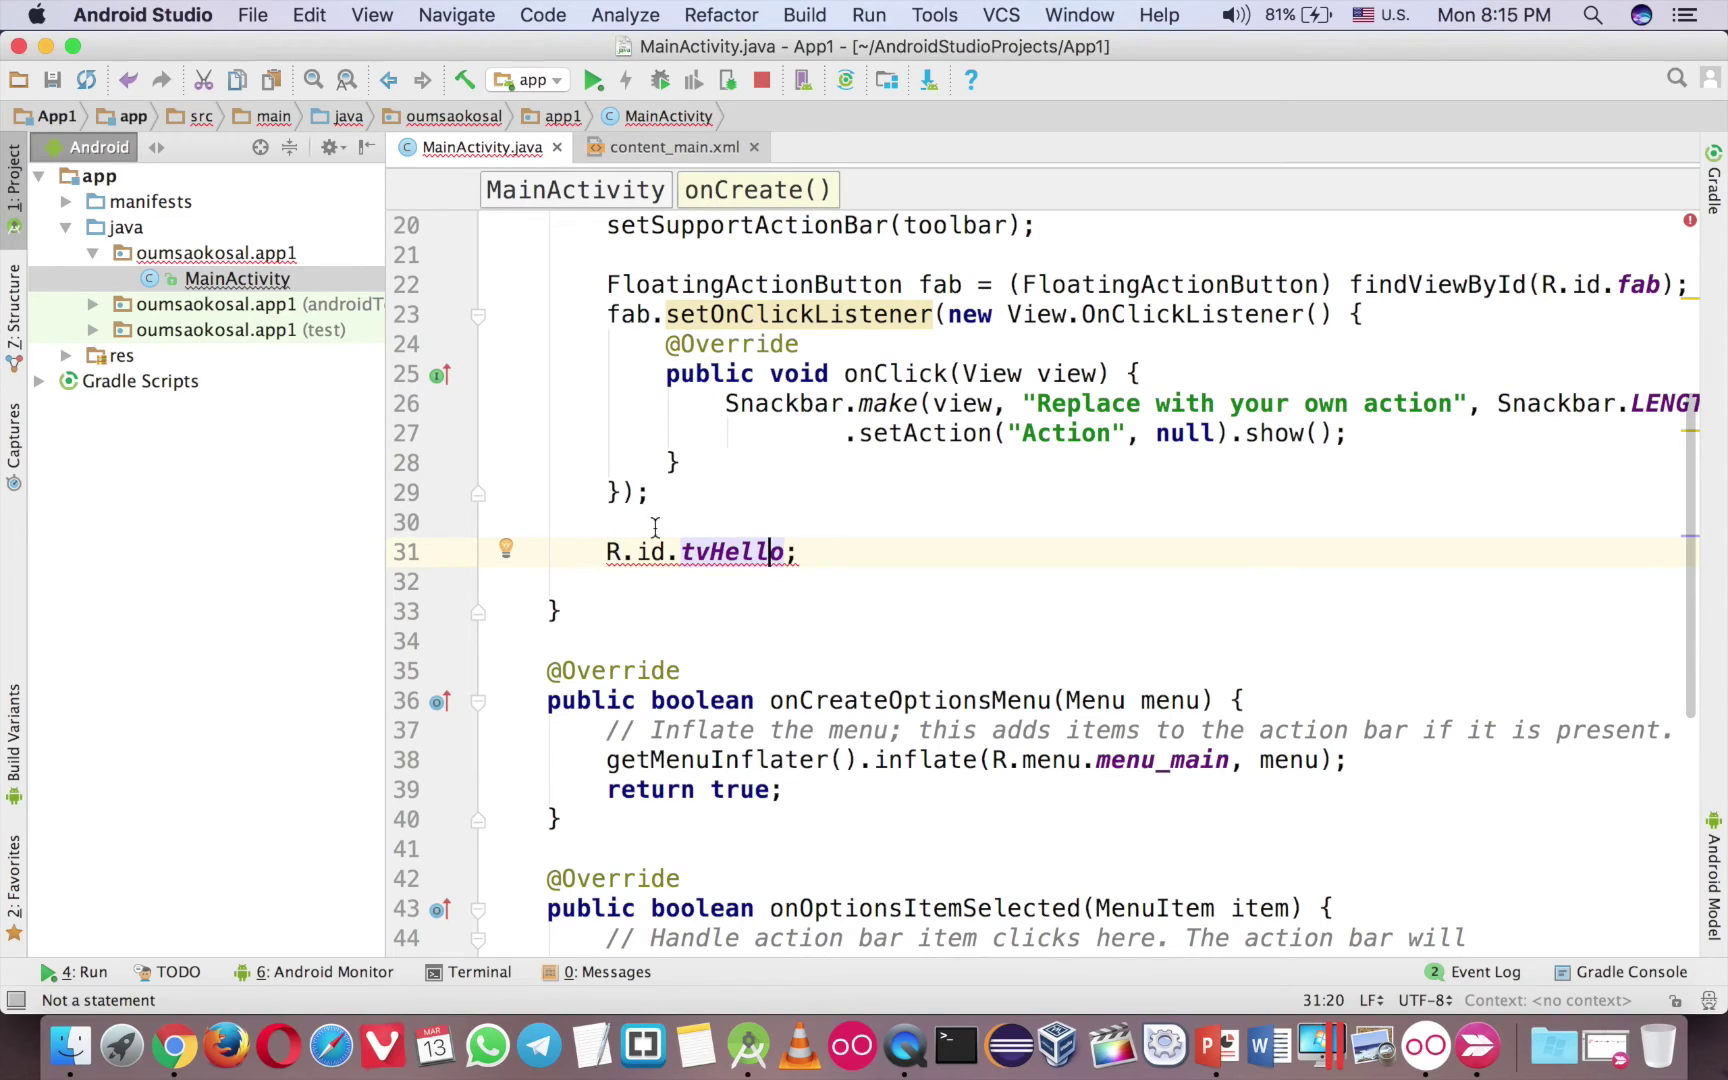
mouse_move(731, 553)
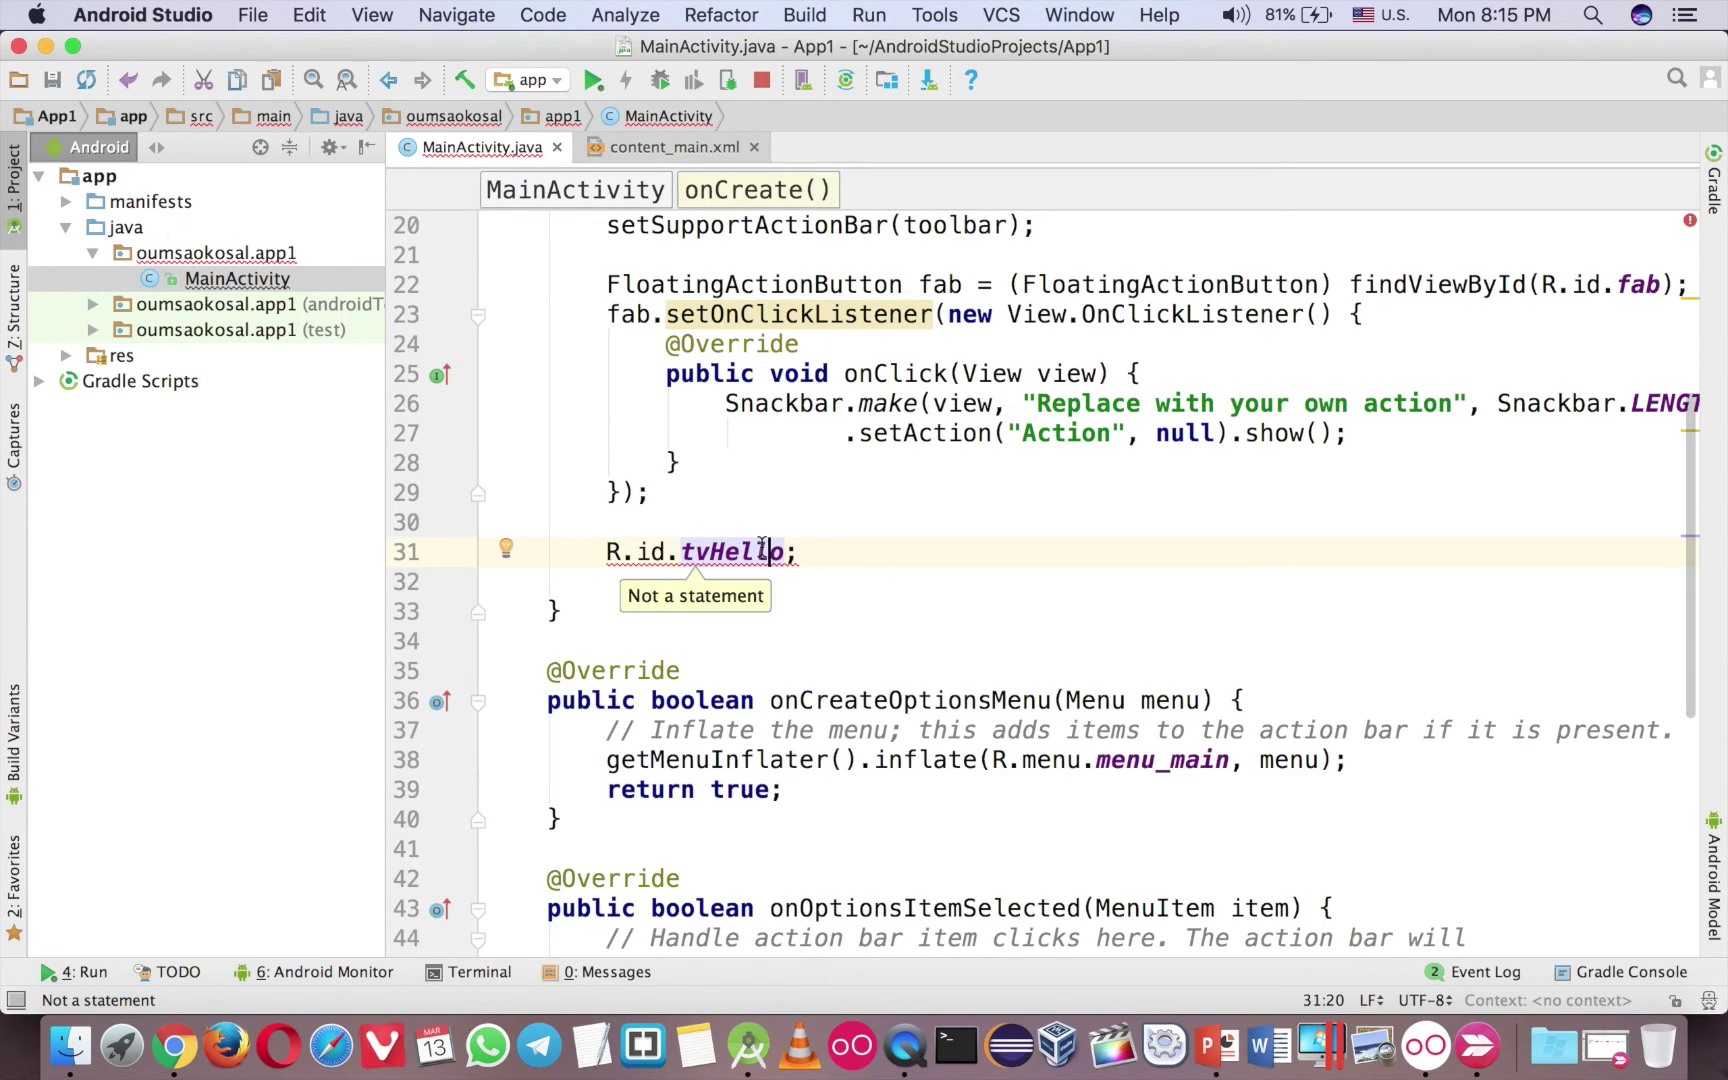
click(751, 553)
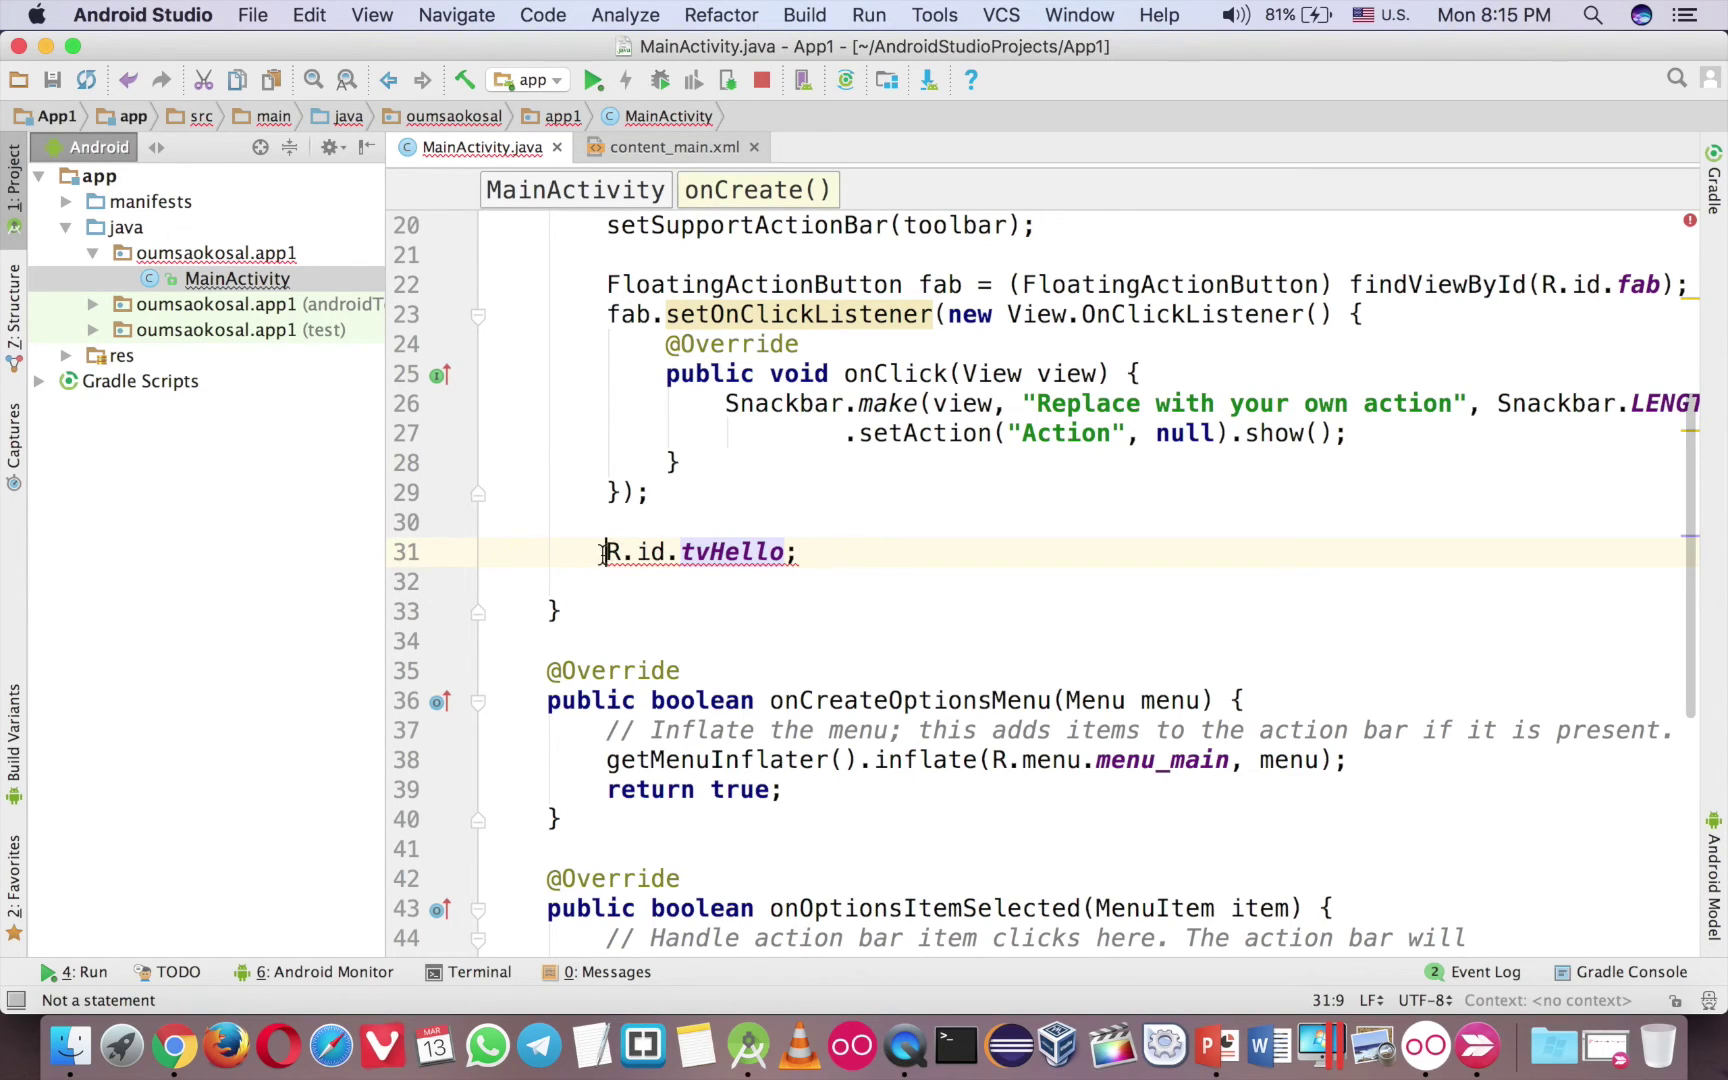
click(727, 552)
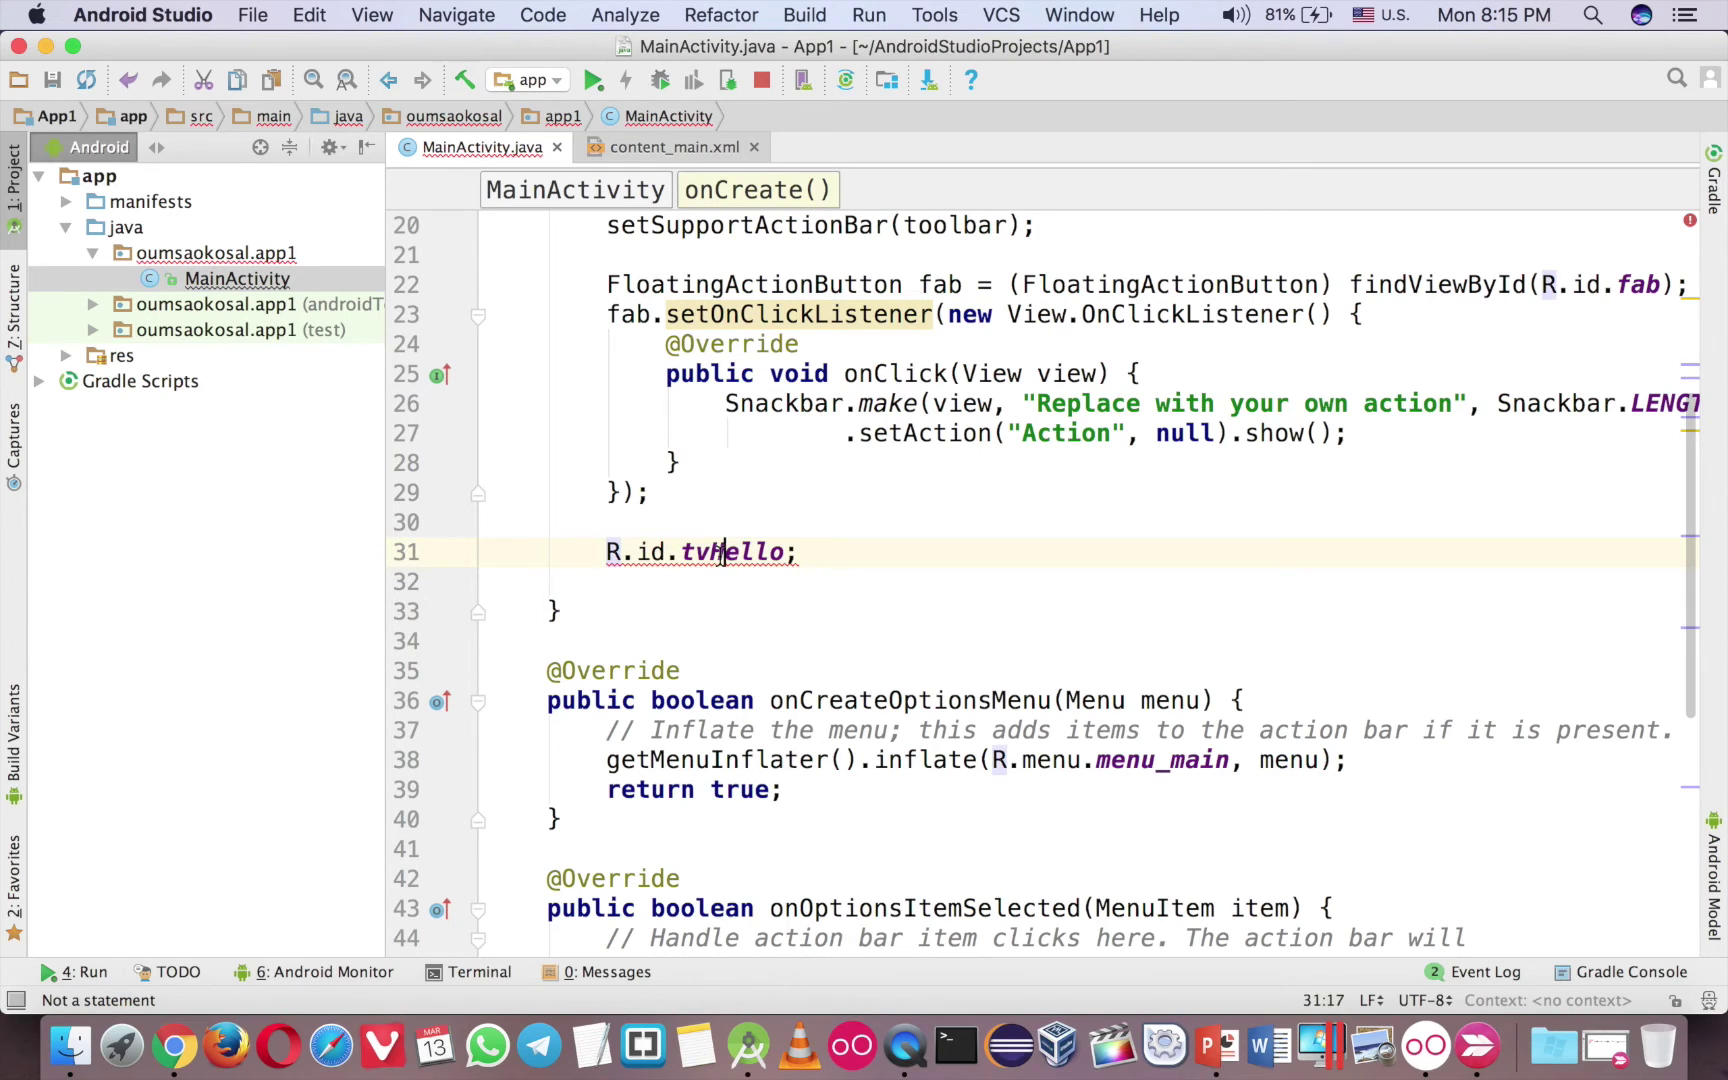
click(603, 552)
text(T )
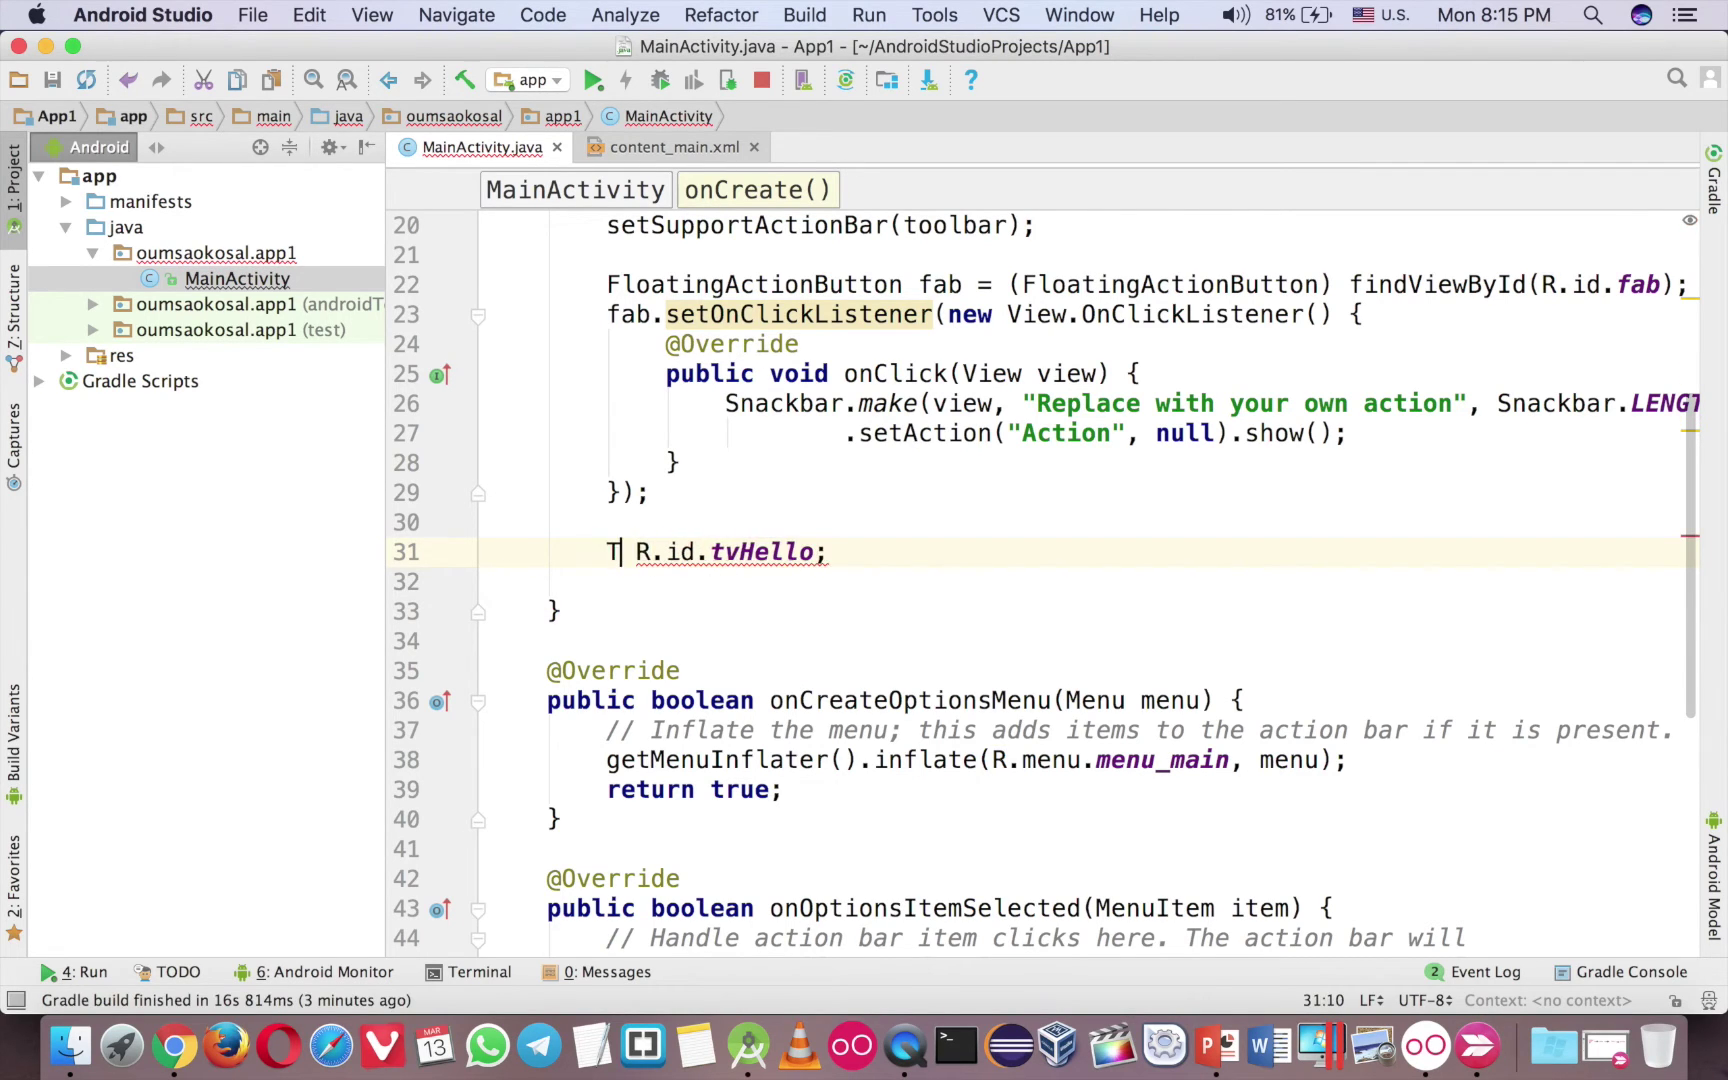
text(extView)
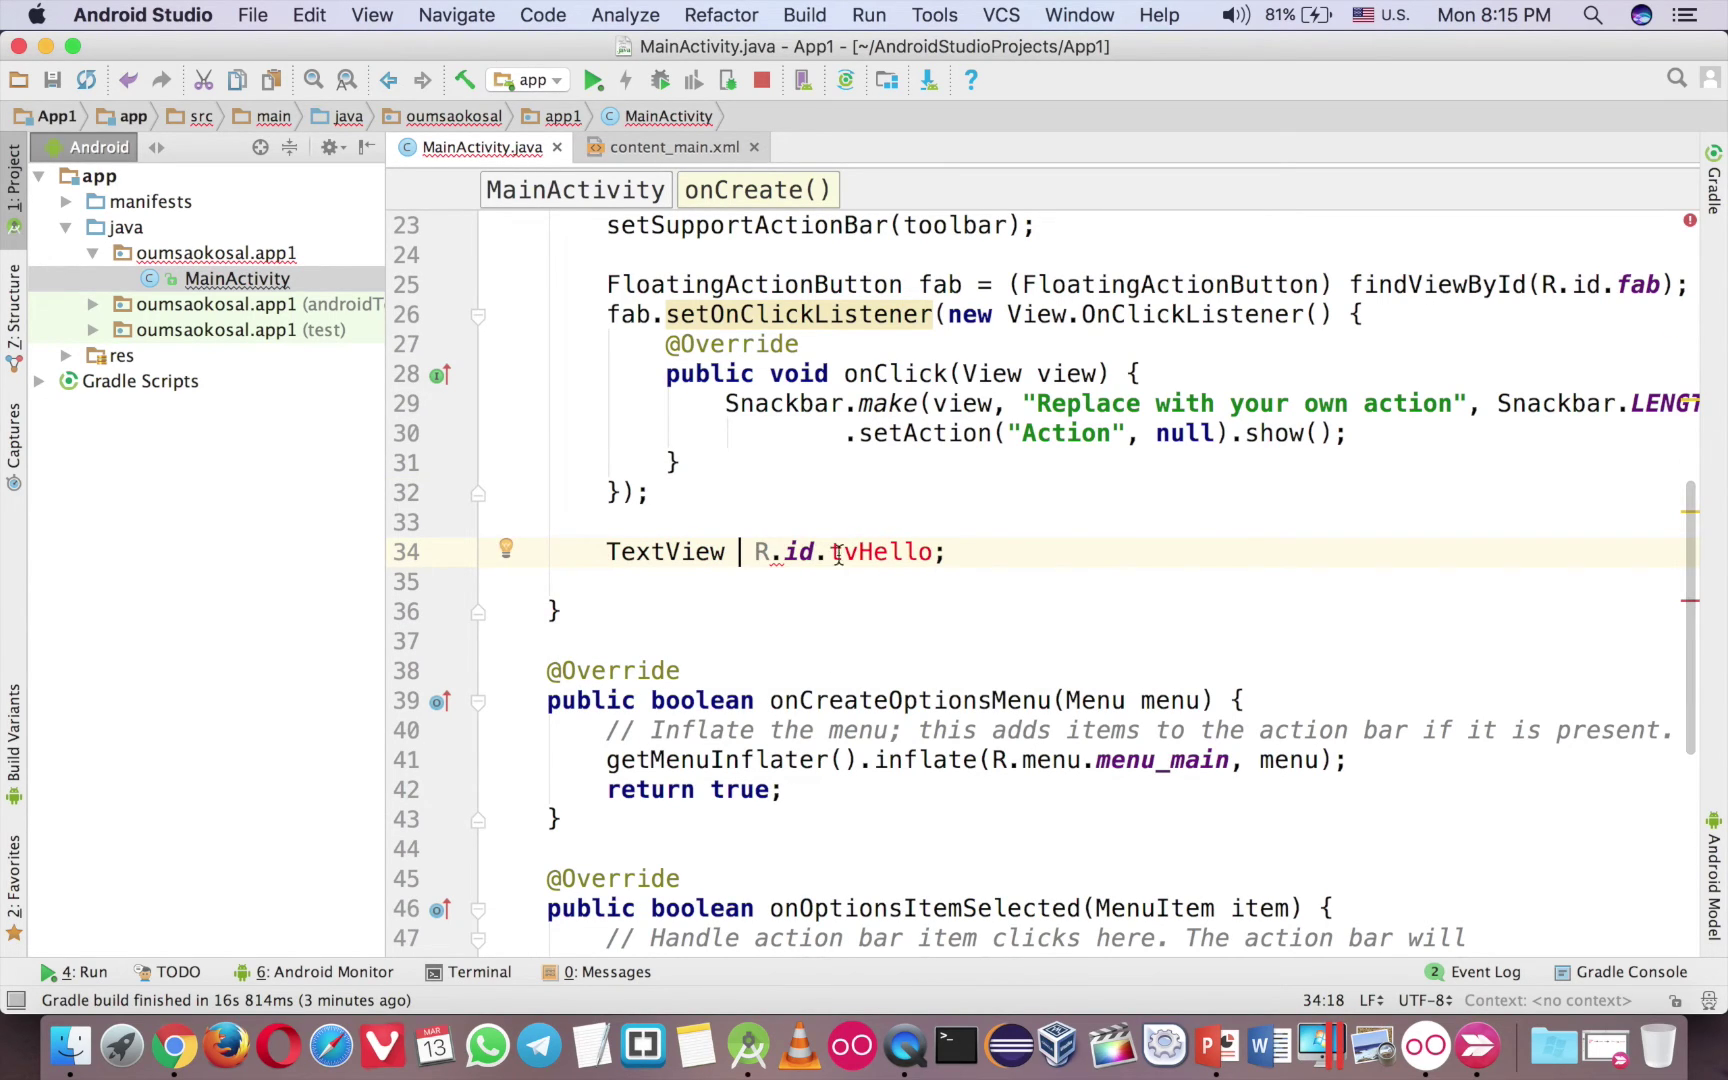
drag(859, 551, 842, 554)
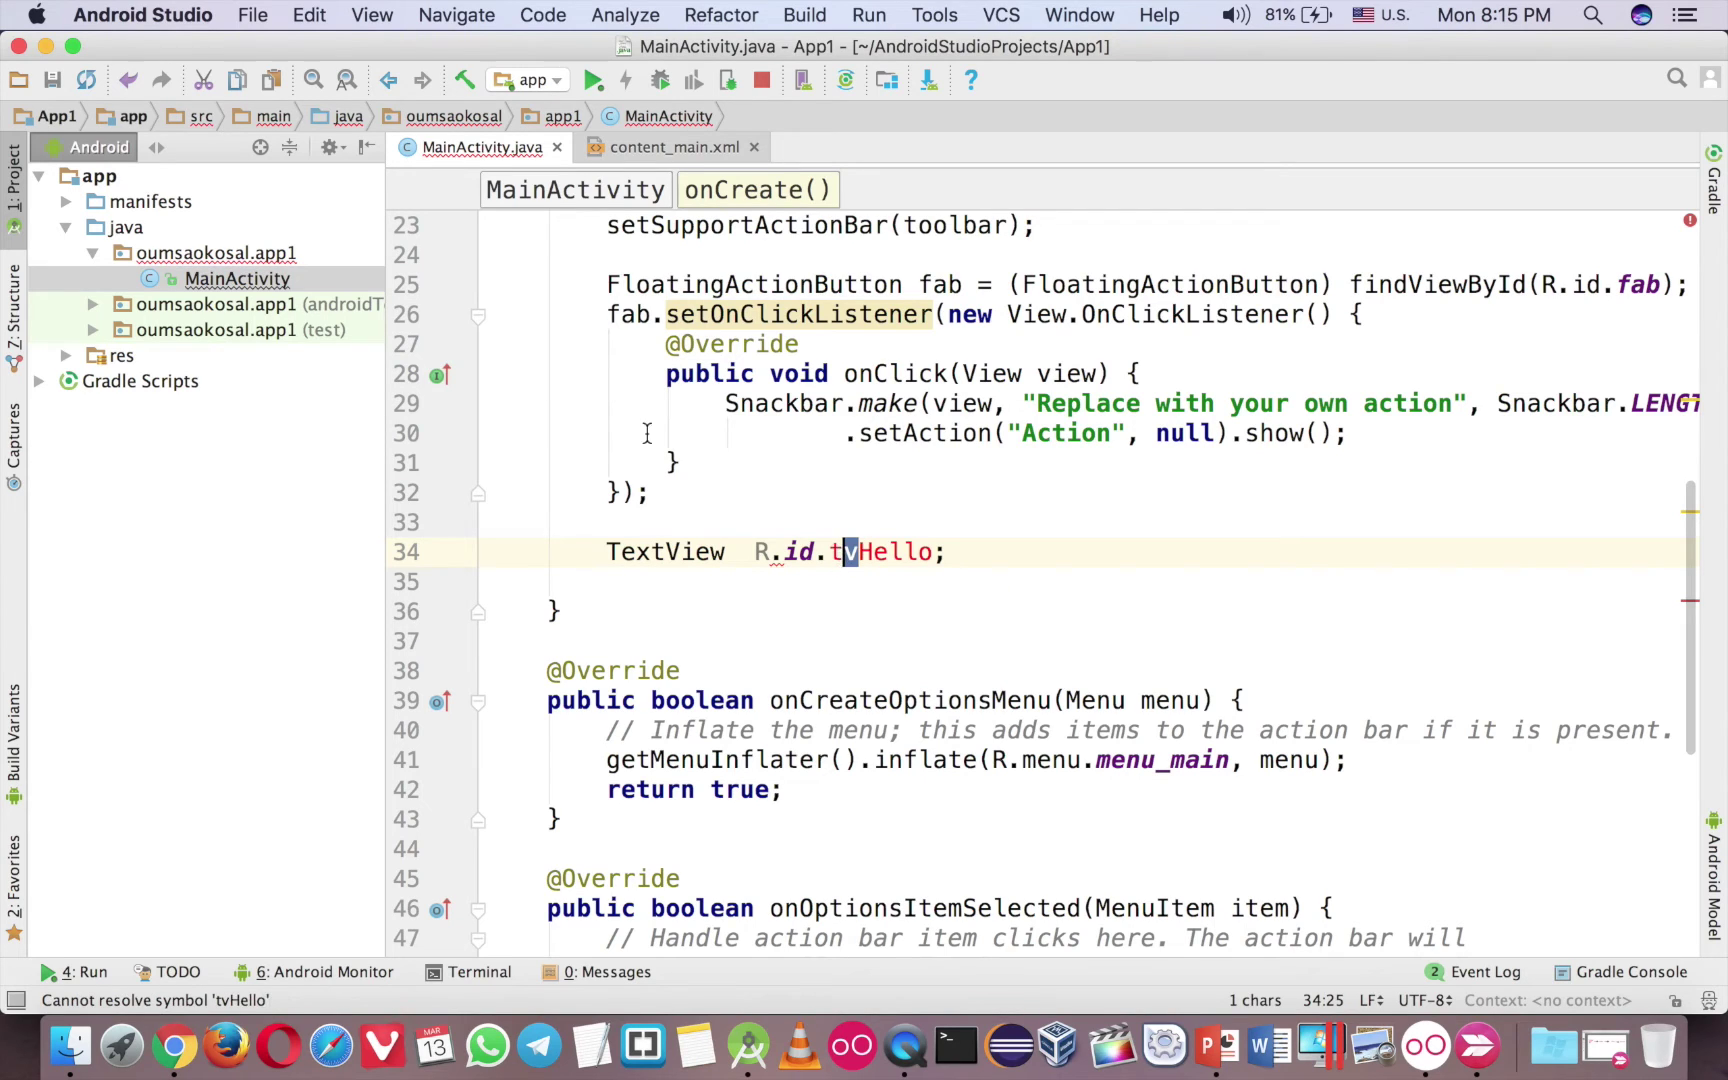
click(674, 147)
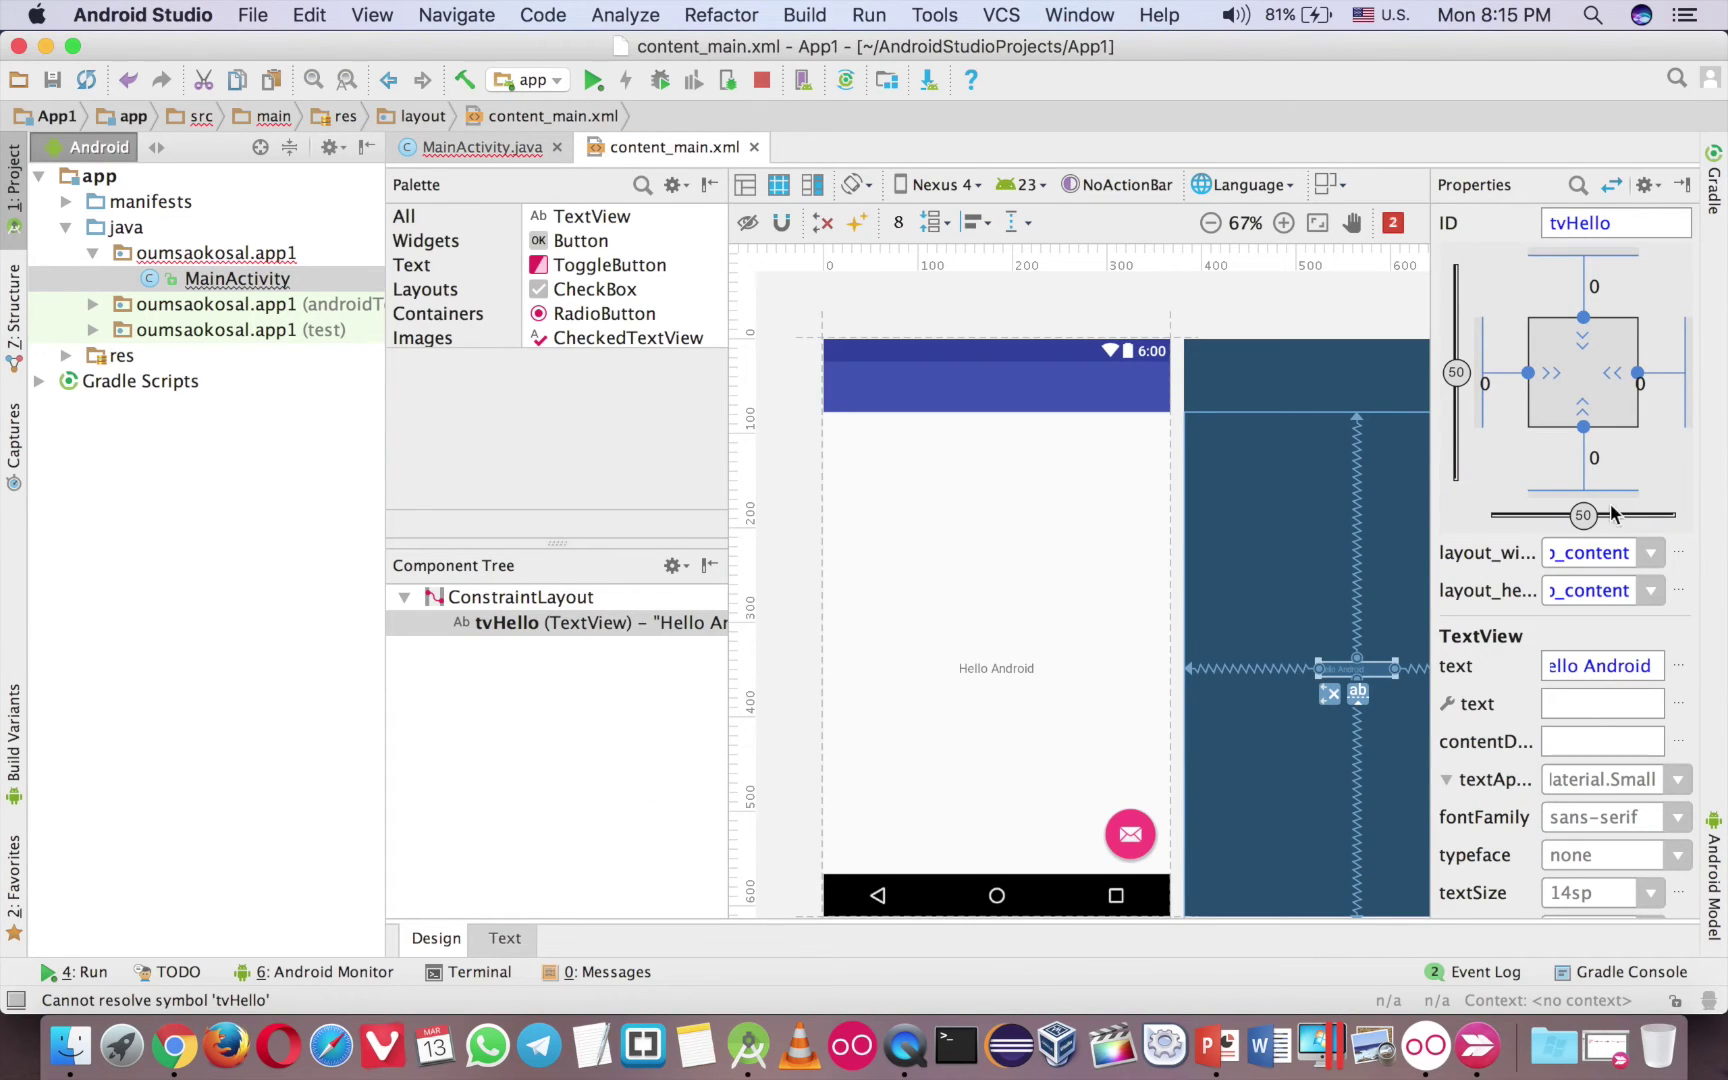
click(1611, 226)
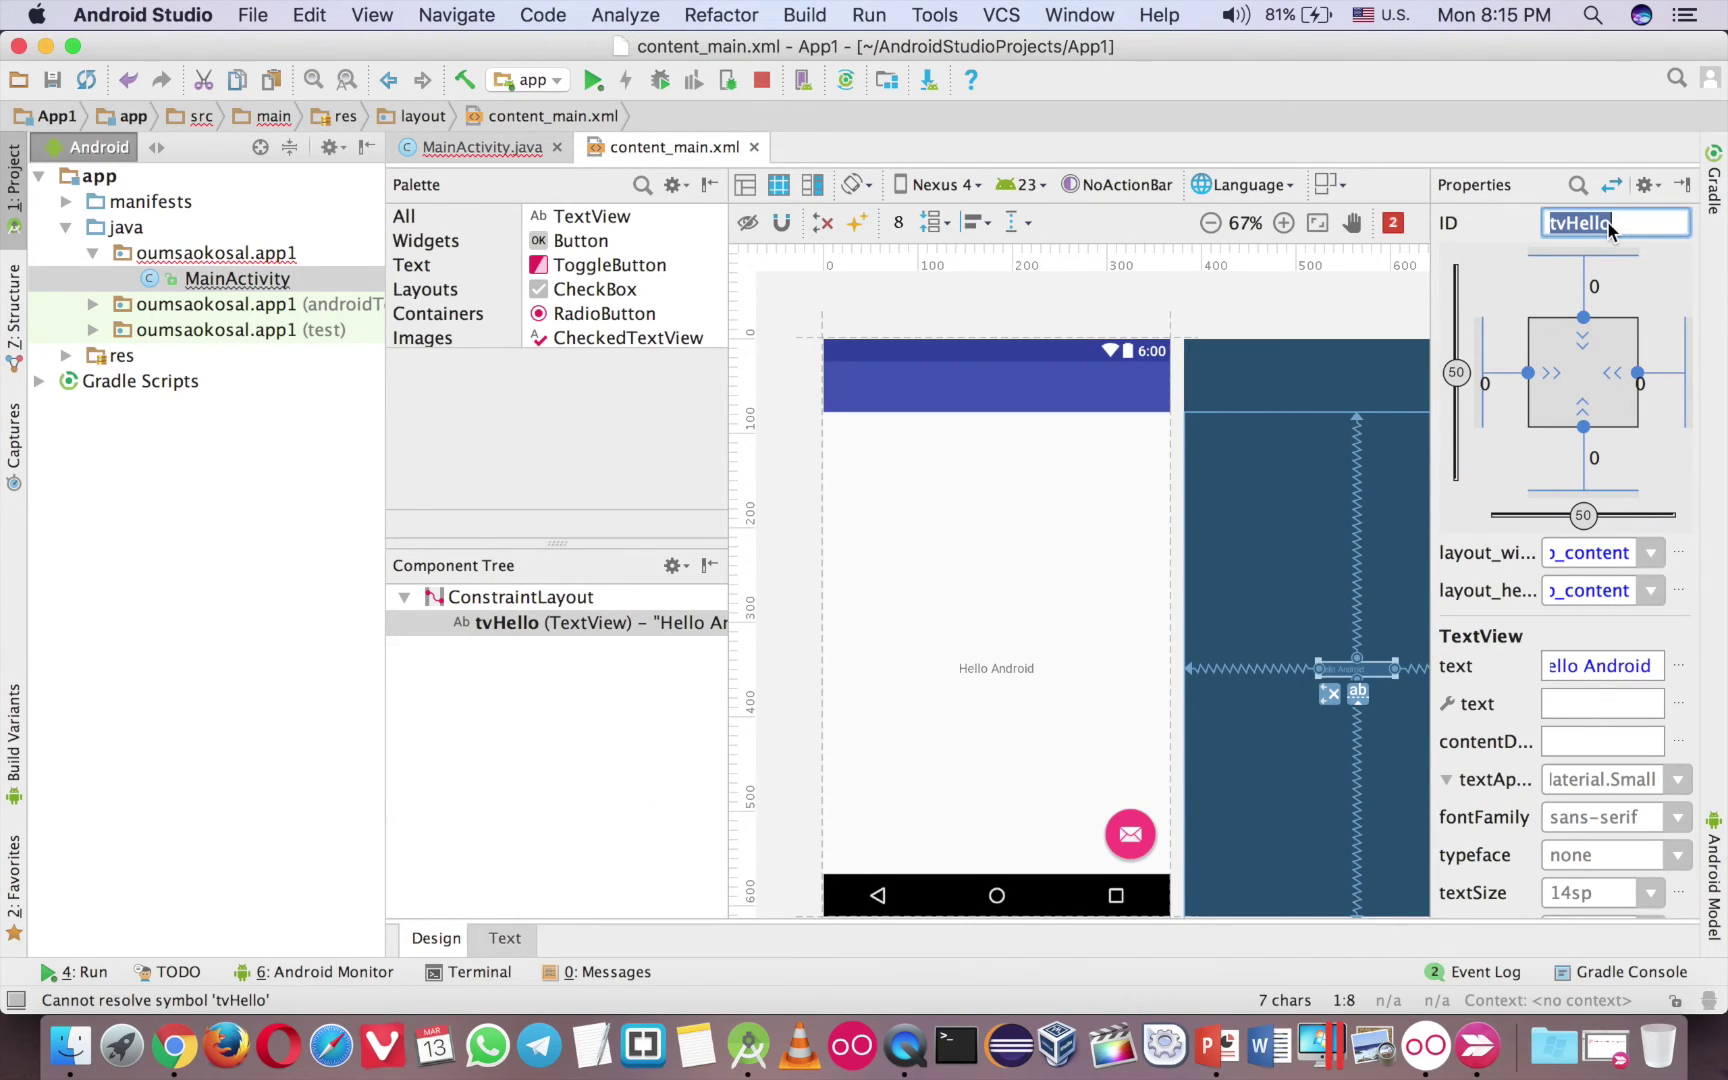
click(500, 144)
click(874, 551)
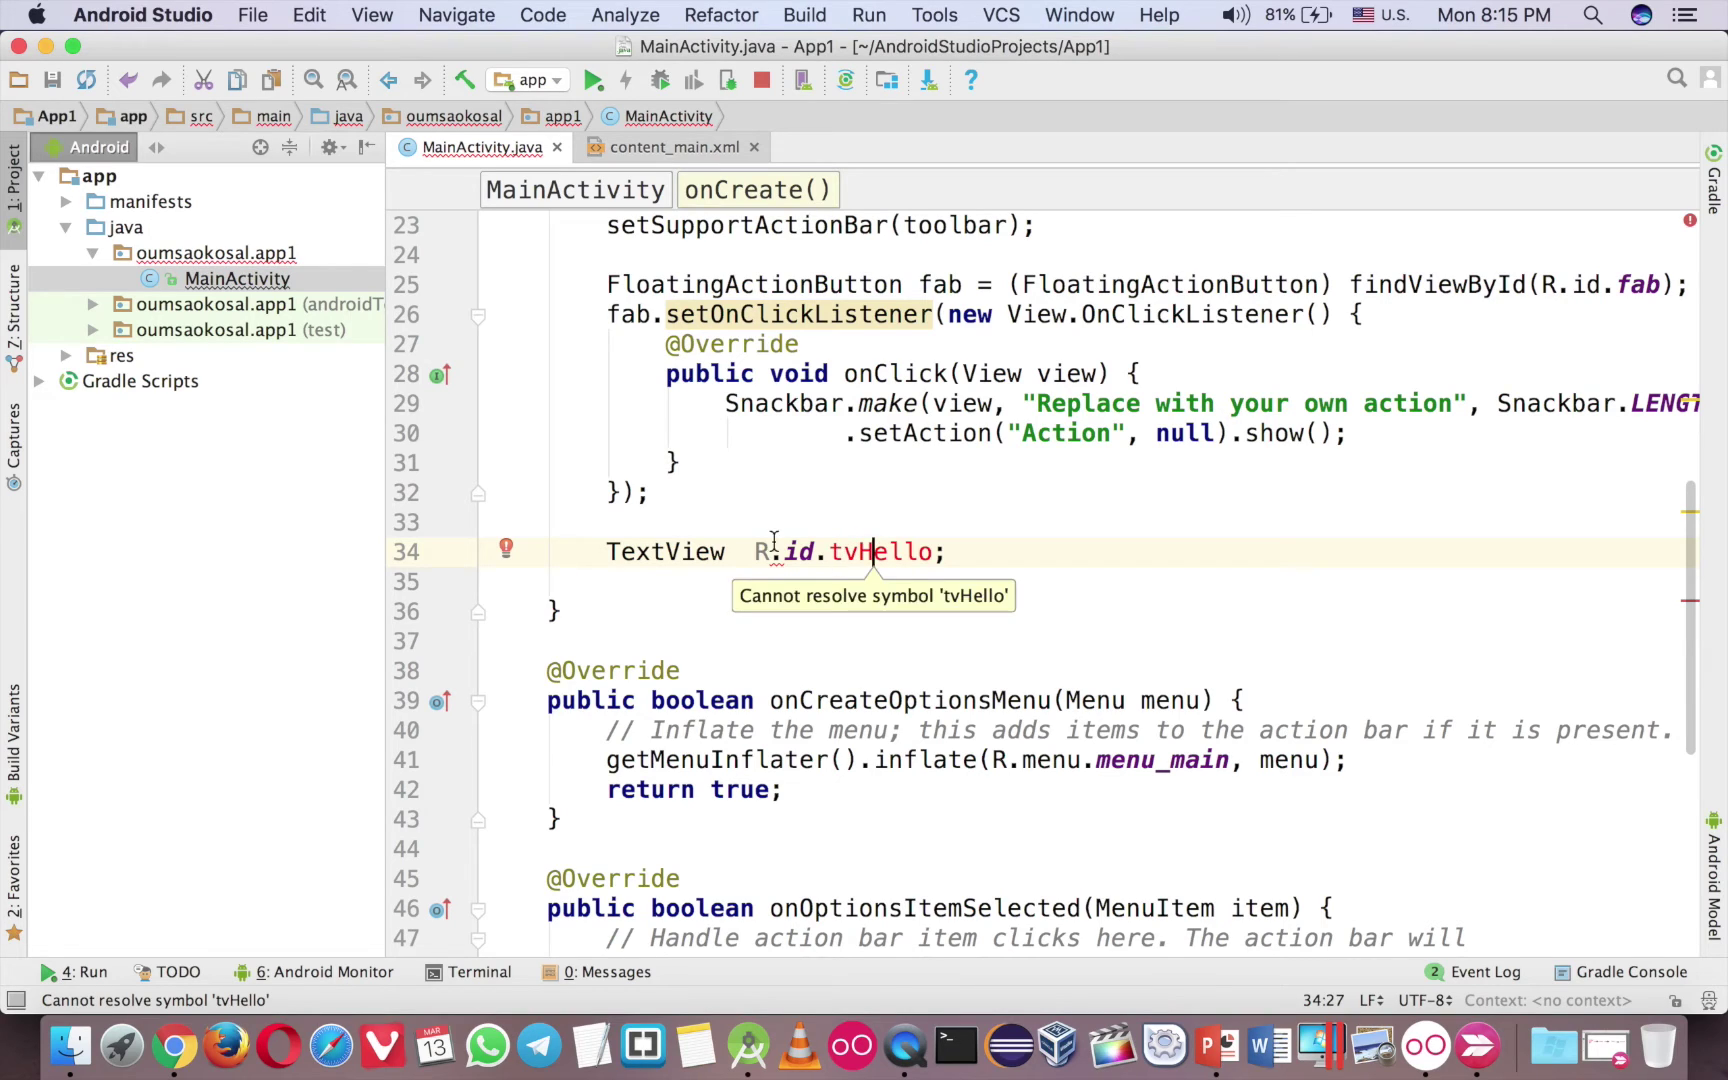
- Insert the name tvHello and '=' so line 34 reads TextView tvHello = R.id.tvHello;
click(742, 551)
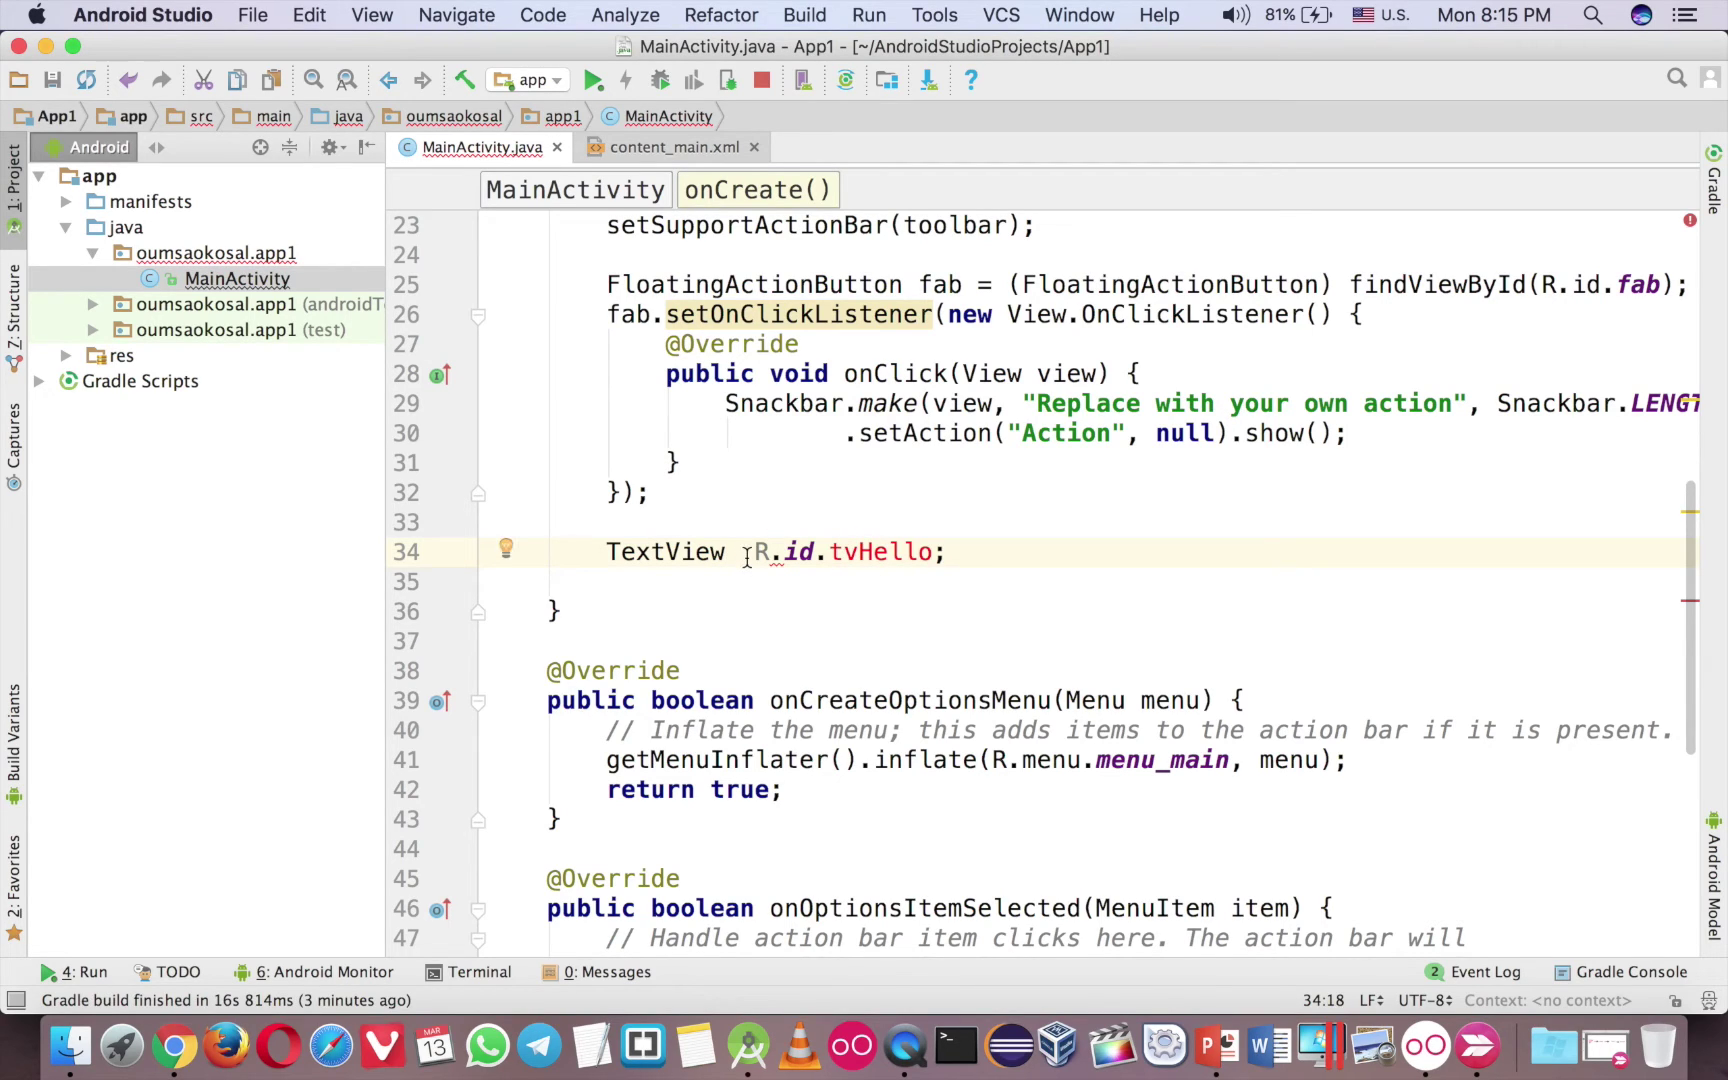
text(hello)
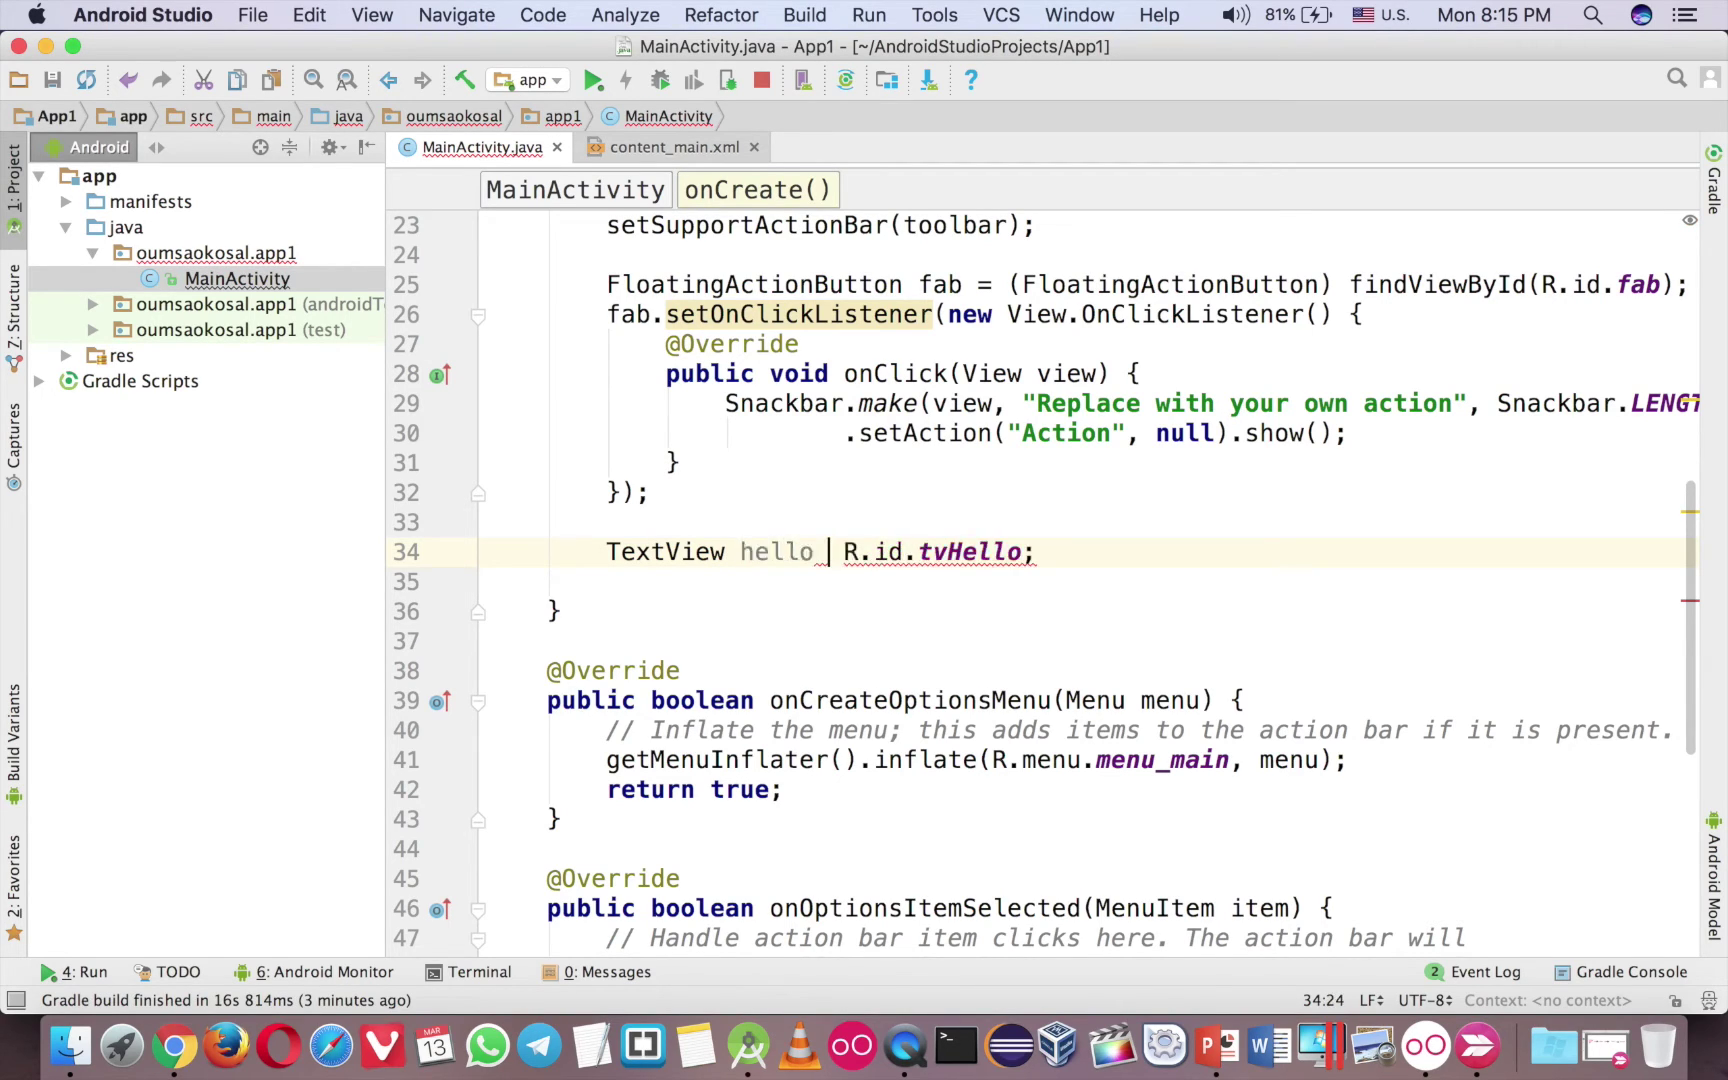
key(Left)
key(Left)
key(Left)
key(Left)
text(tv)
key(shift+Right)
text(H)
key(Right)
key(Right)
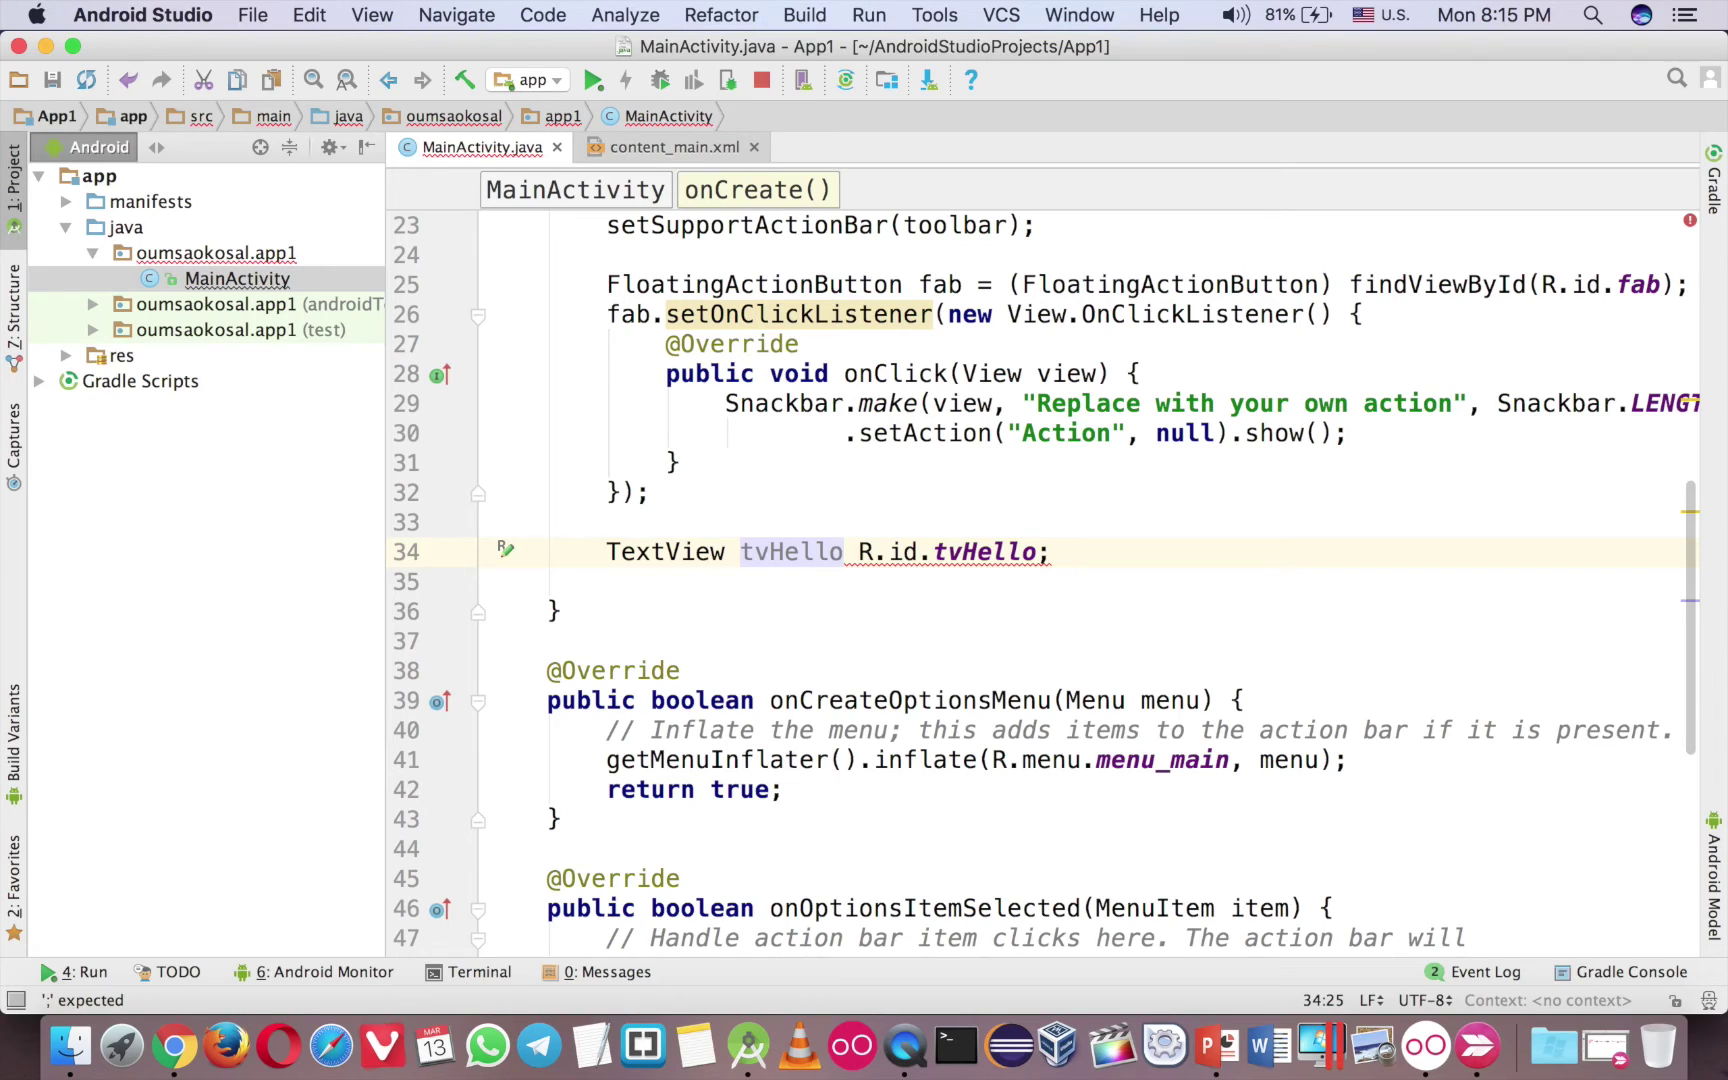
text(=)
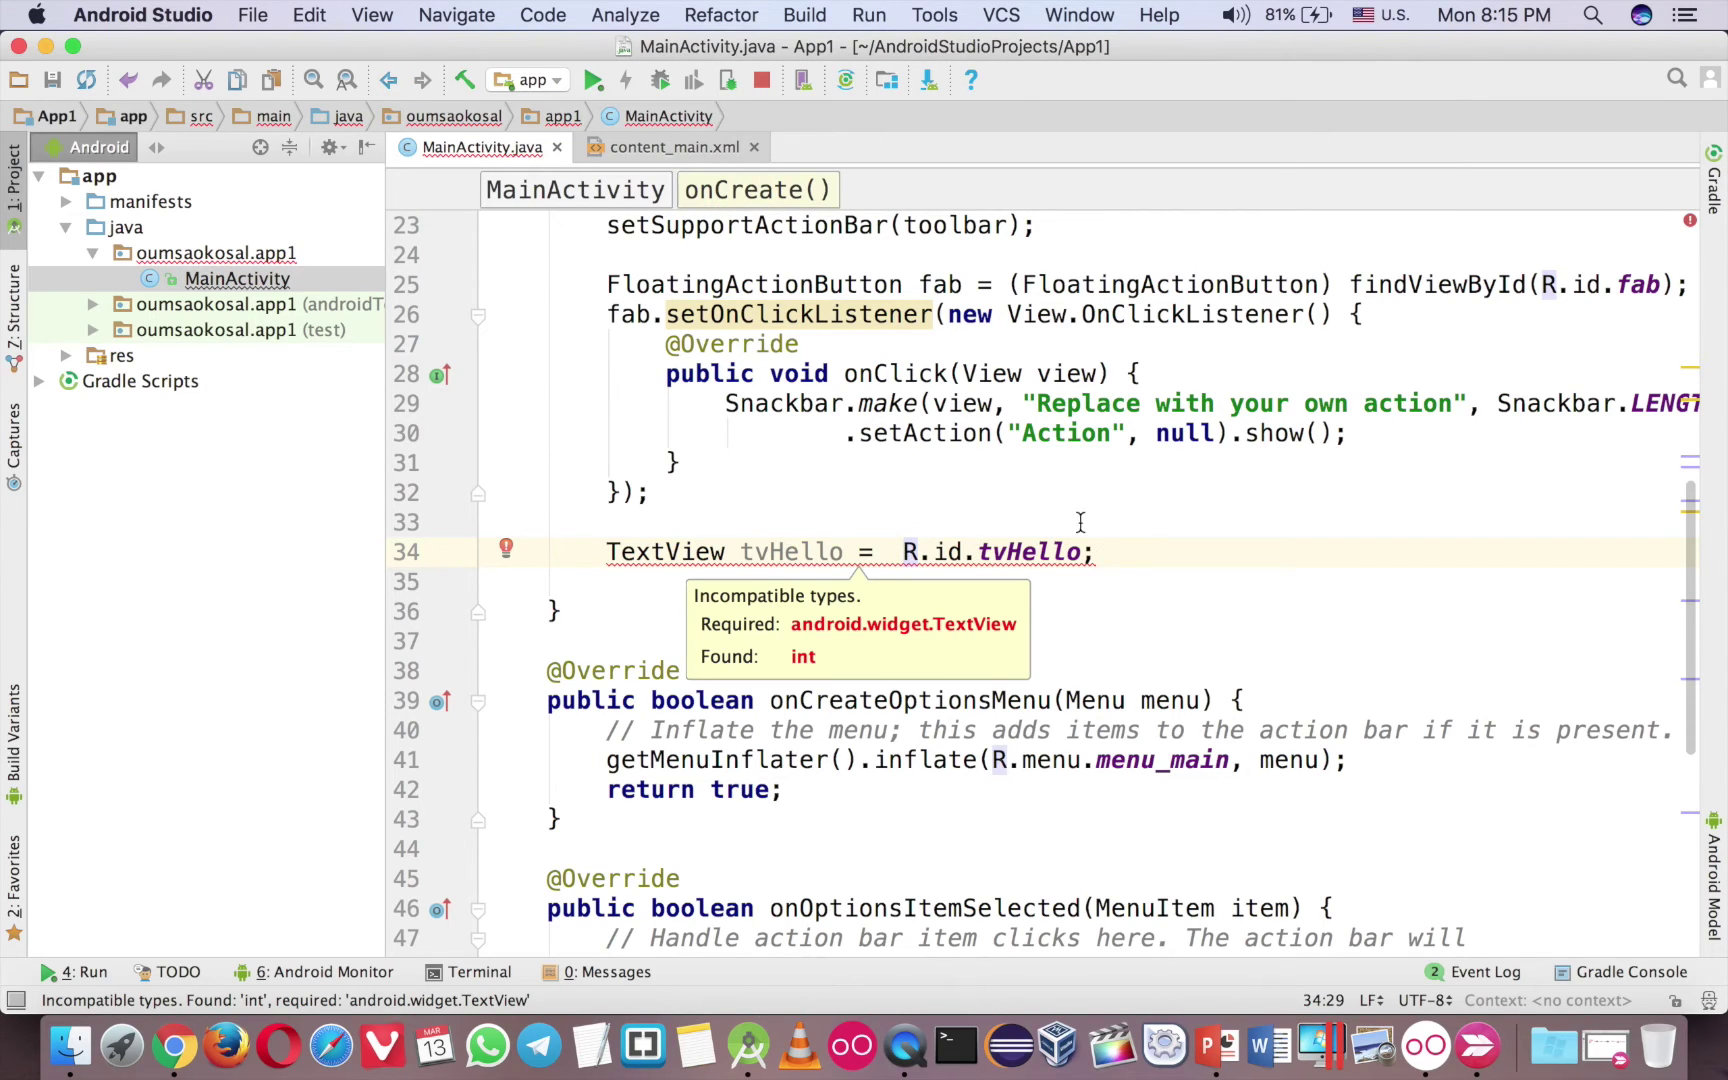
mouse_move(952, 552)
key(Left)
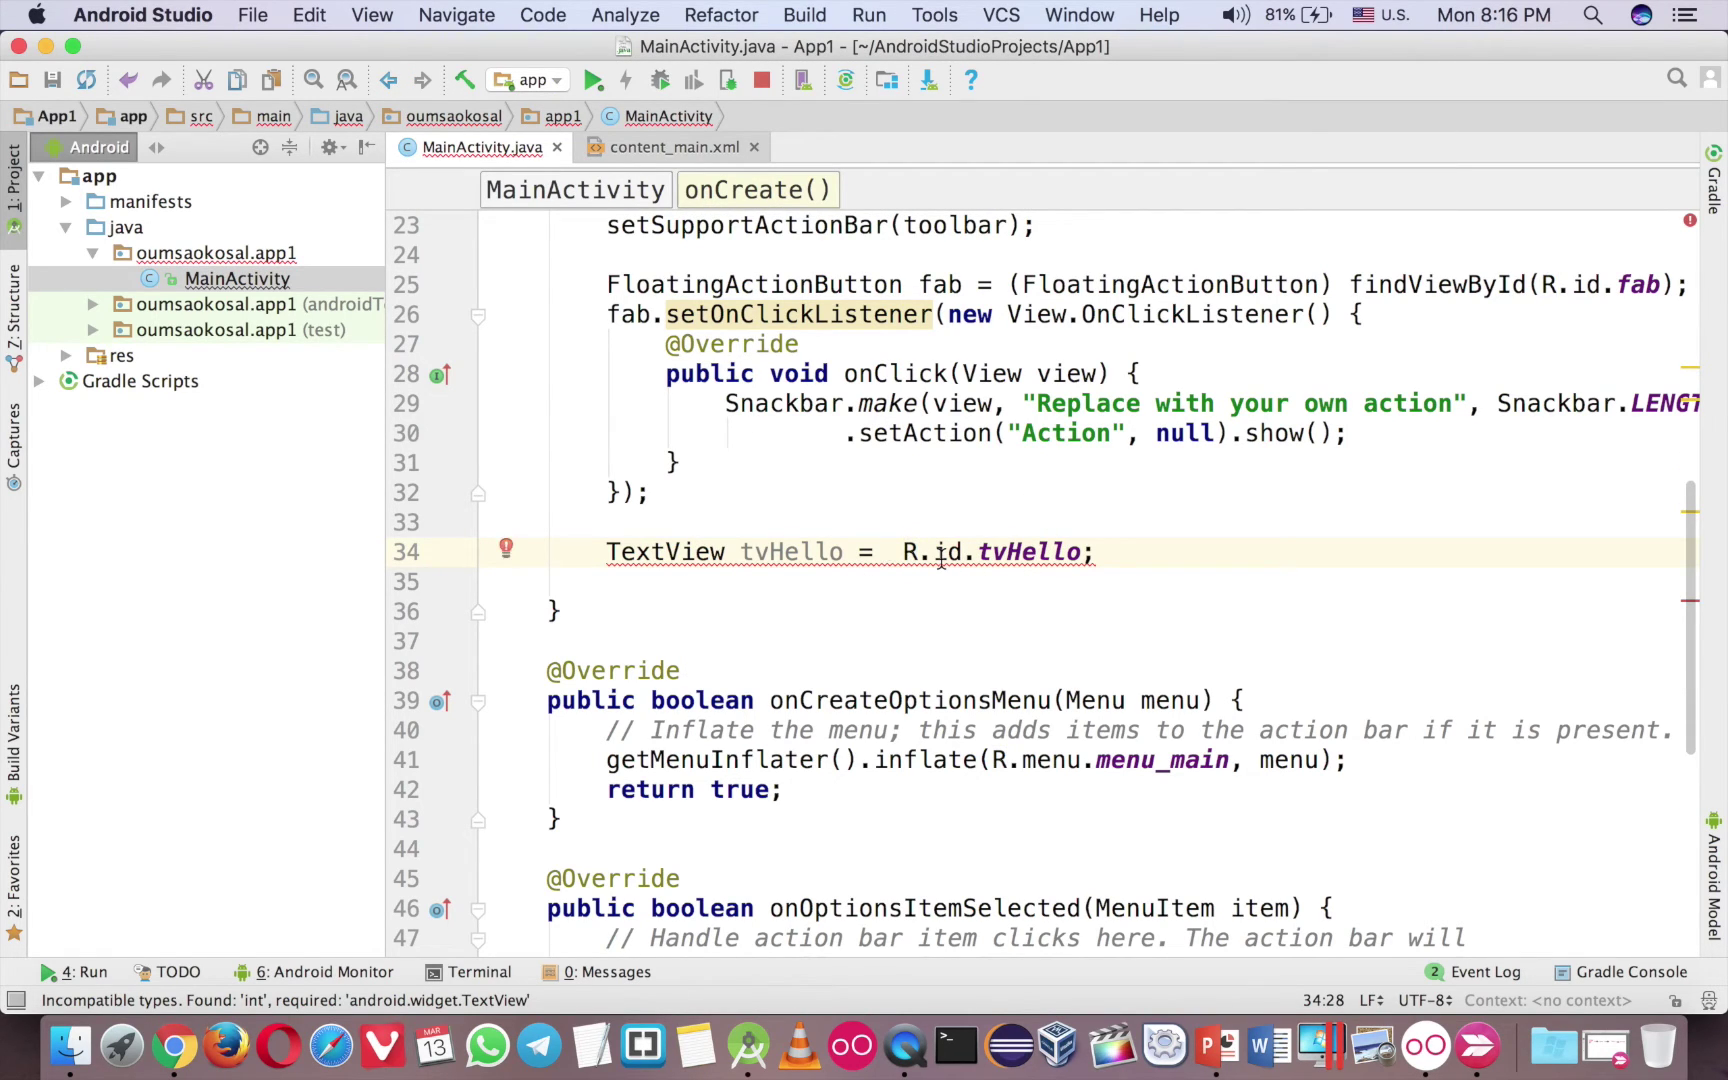
text(findView)
- Wrap R.id.tvHello in findViewById(), tidy stray characters, and inspect the type error
key(Return)
key(shift+Right)
key(shift+Right)
key(Delete)
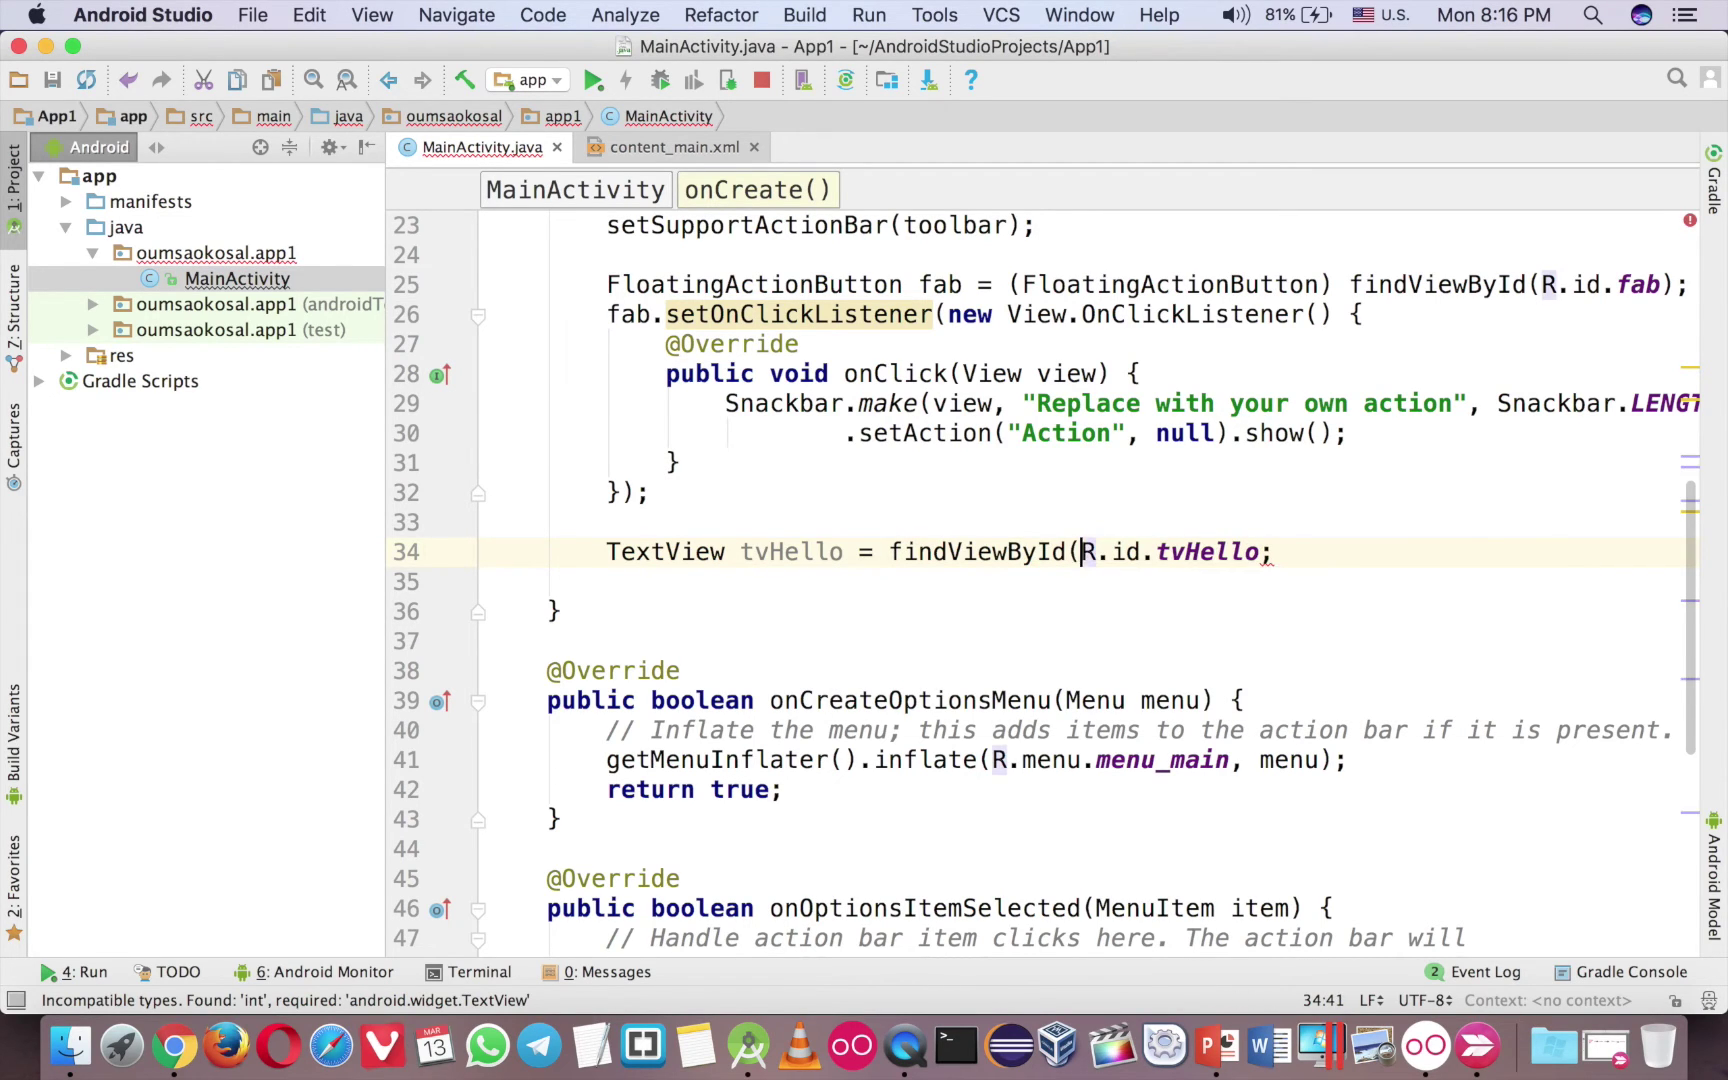
key(End)
key(Left)
text())
click(923, 551)
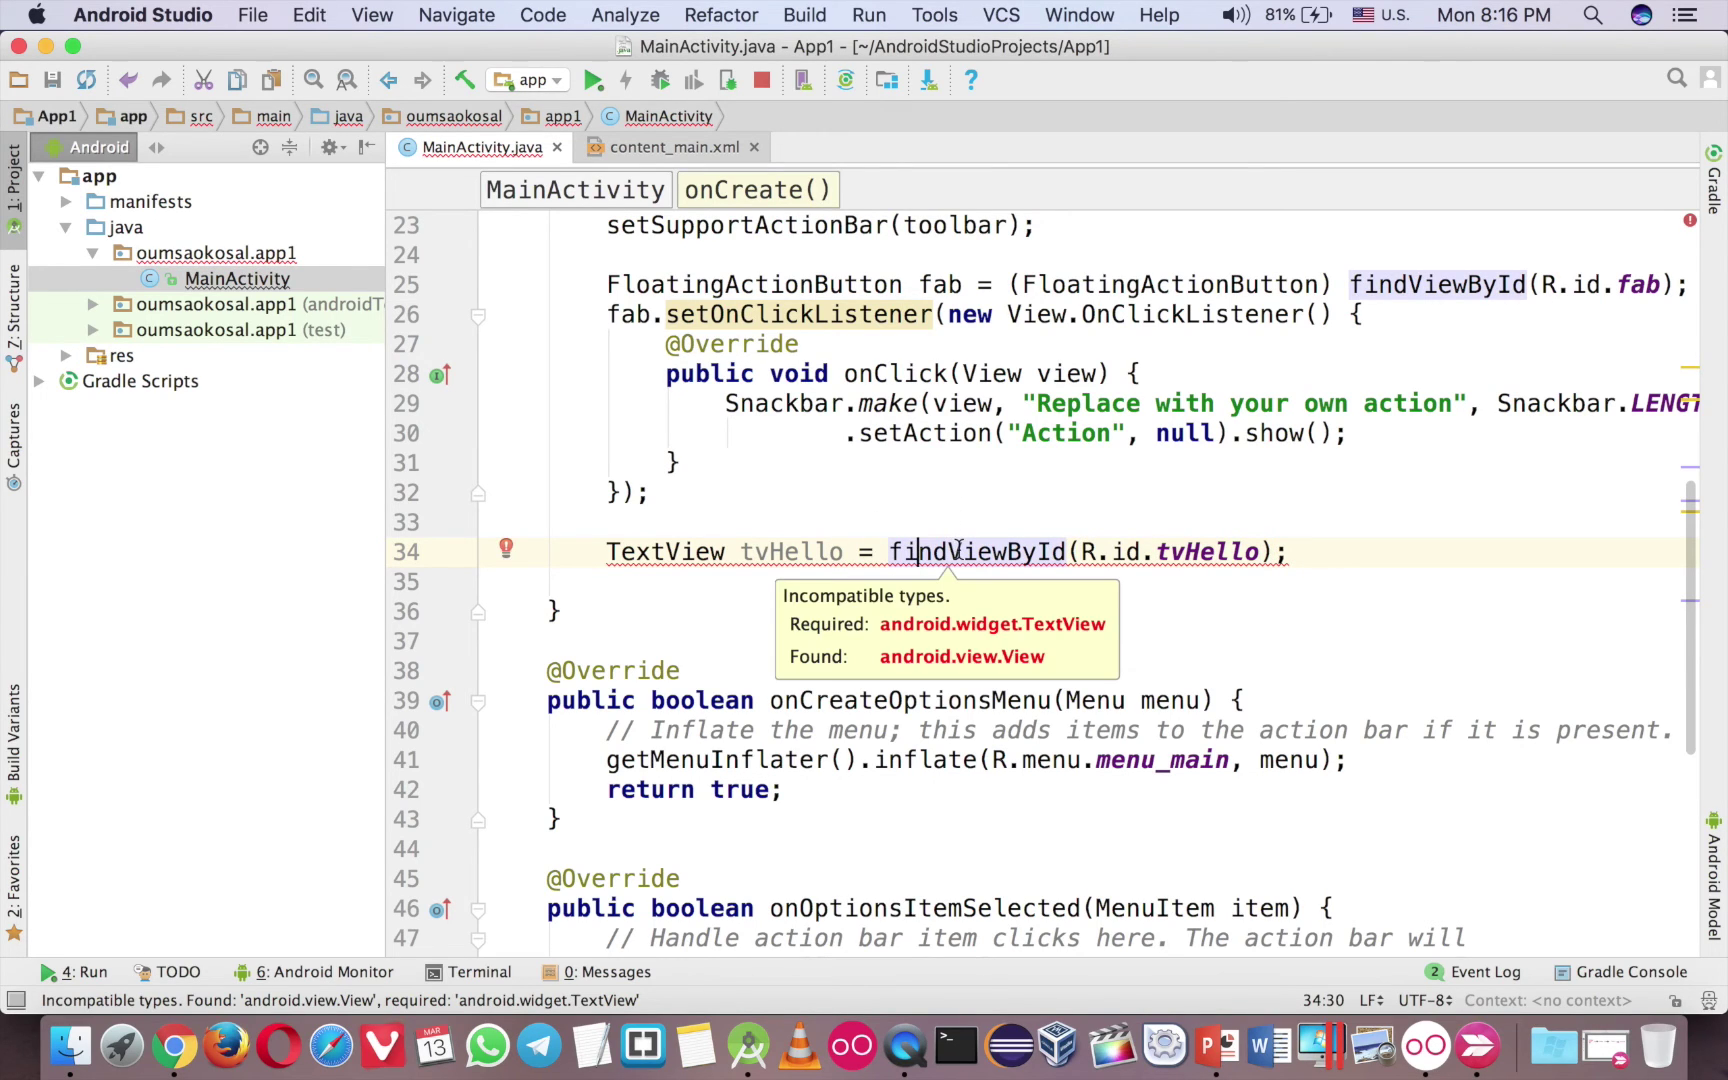
click(1199, 554)
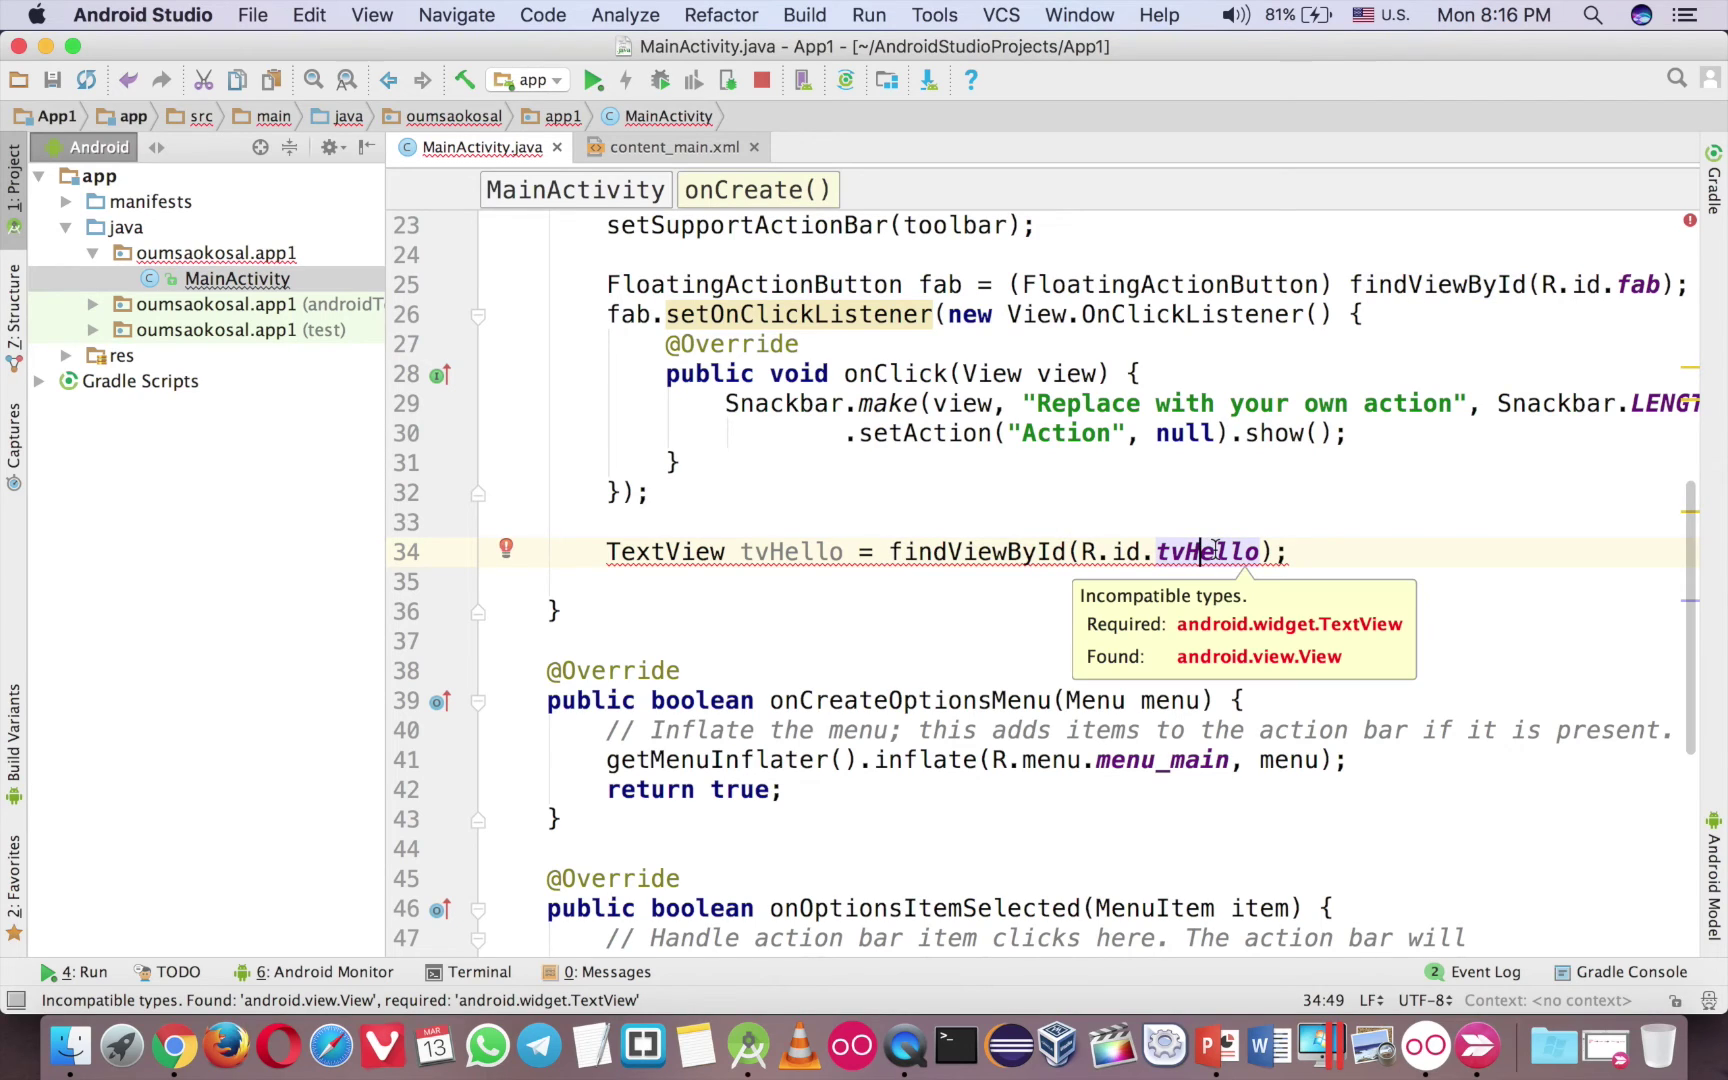
- Add the (TextView) cast before findViewById, a //cast comment, and a new line
click(892, 551)
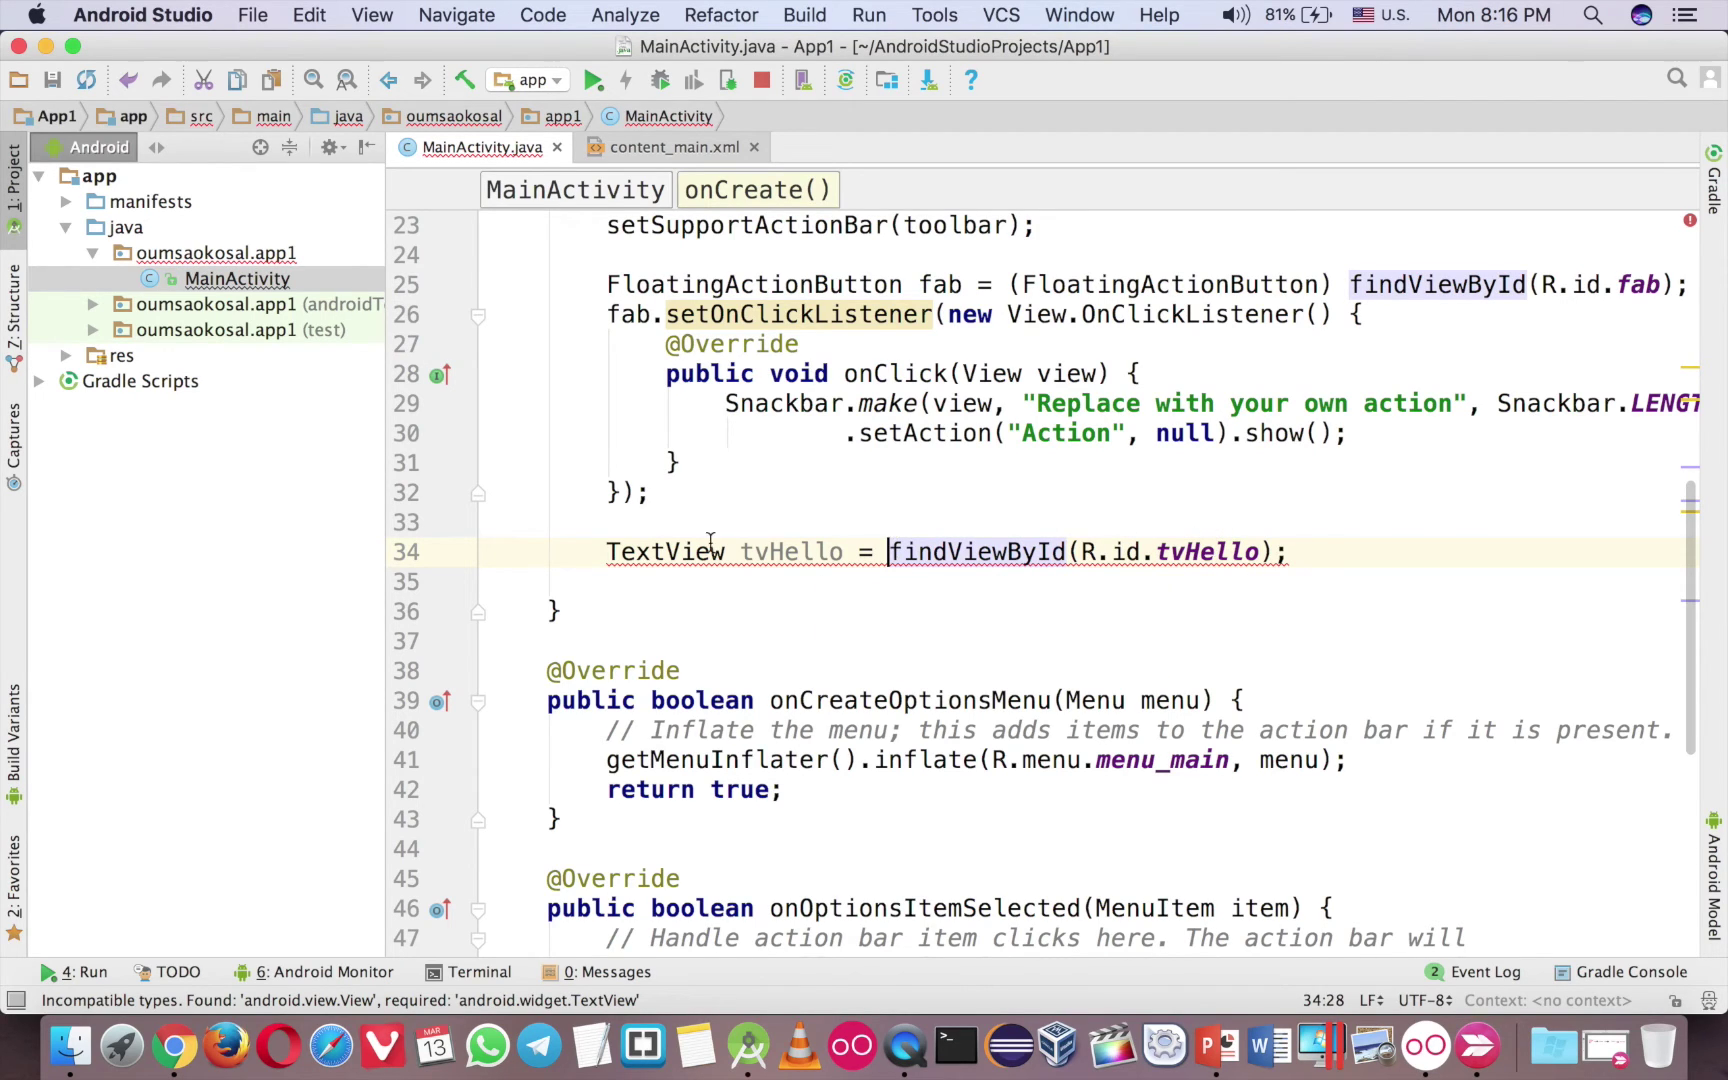
click(887, 551)
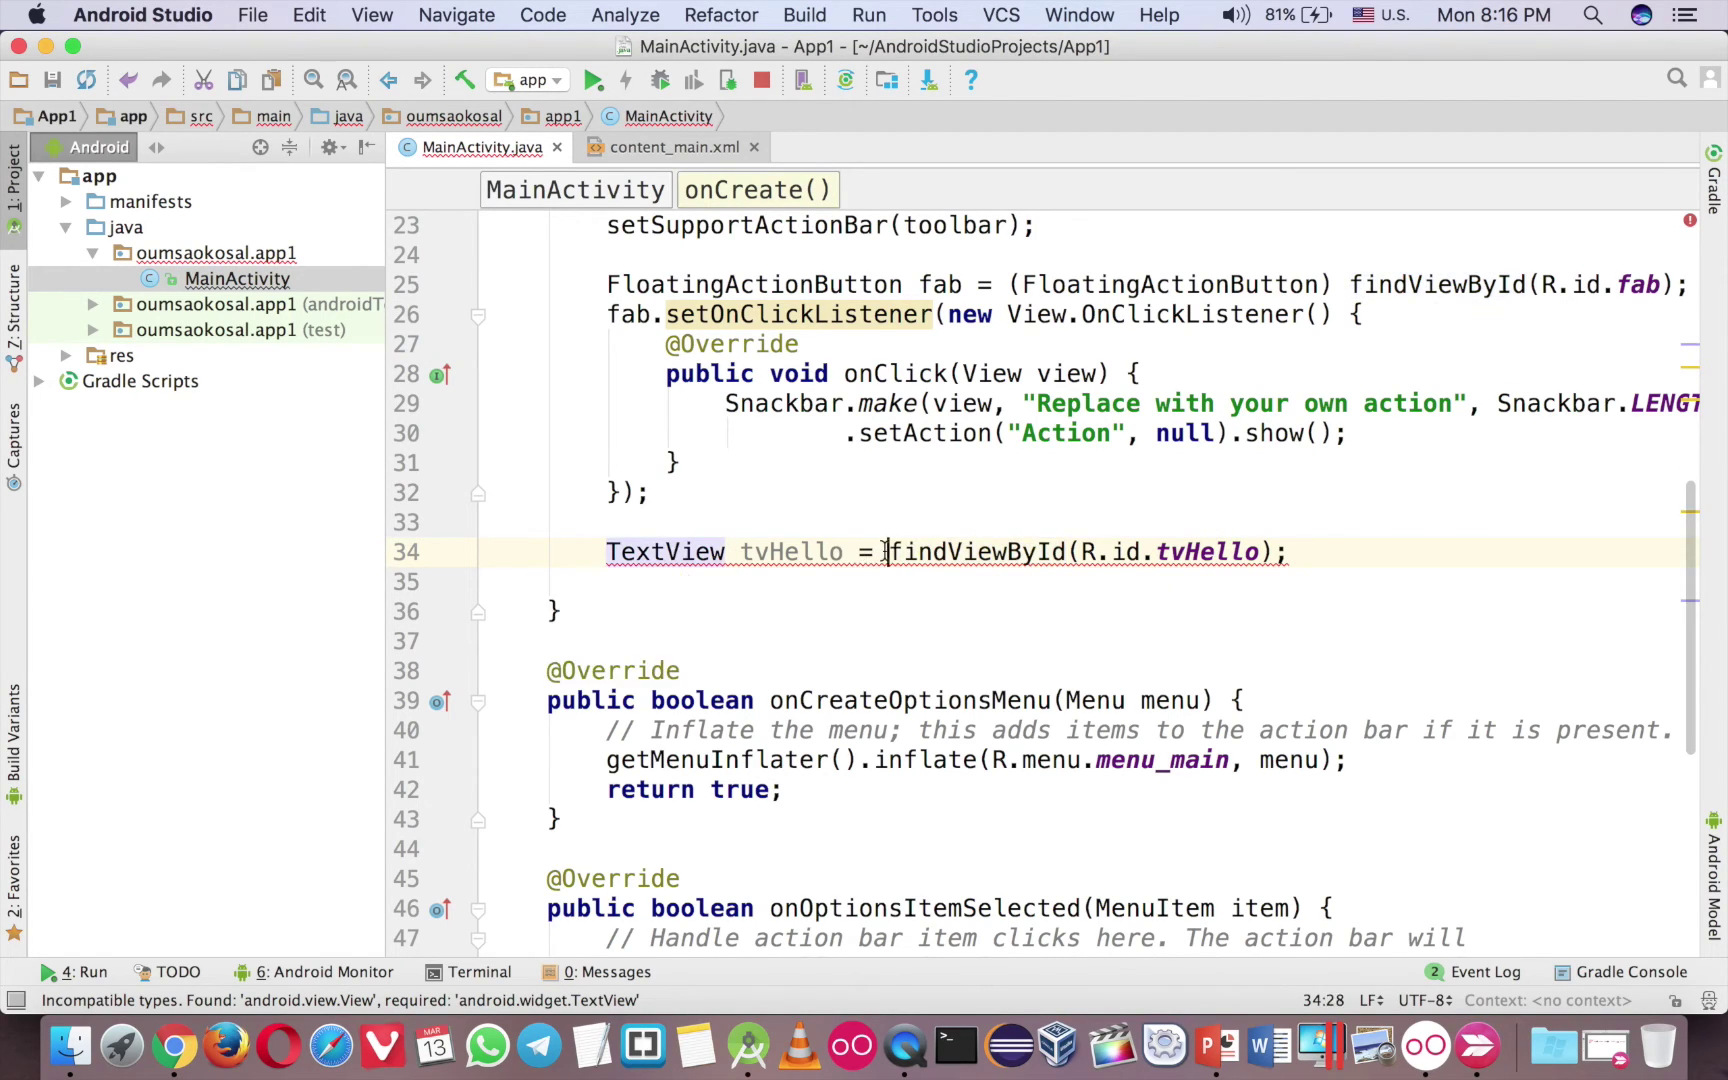
text((Text)
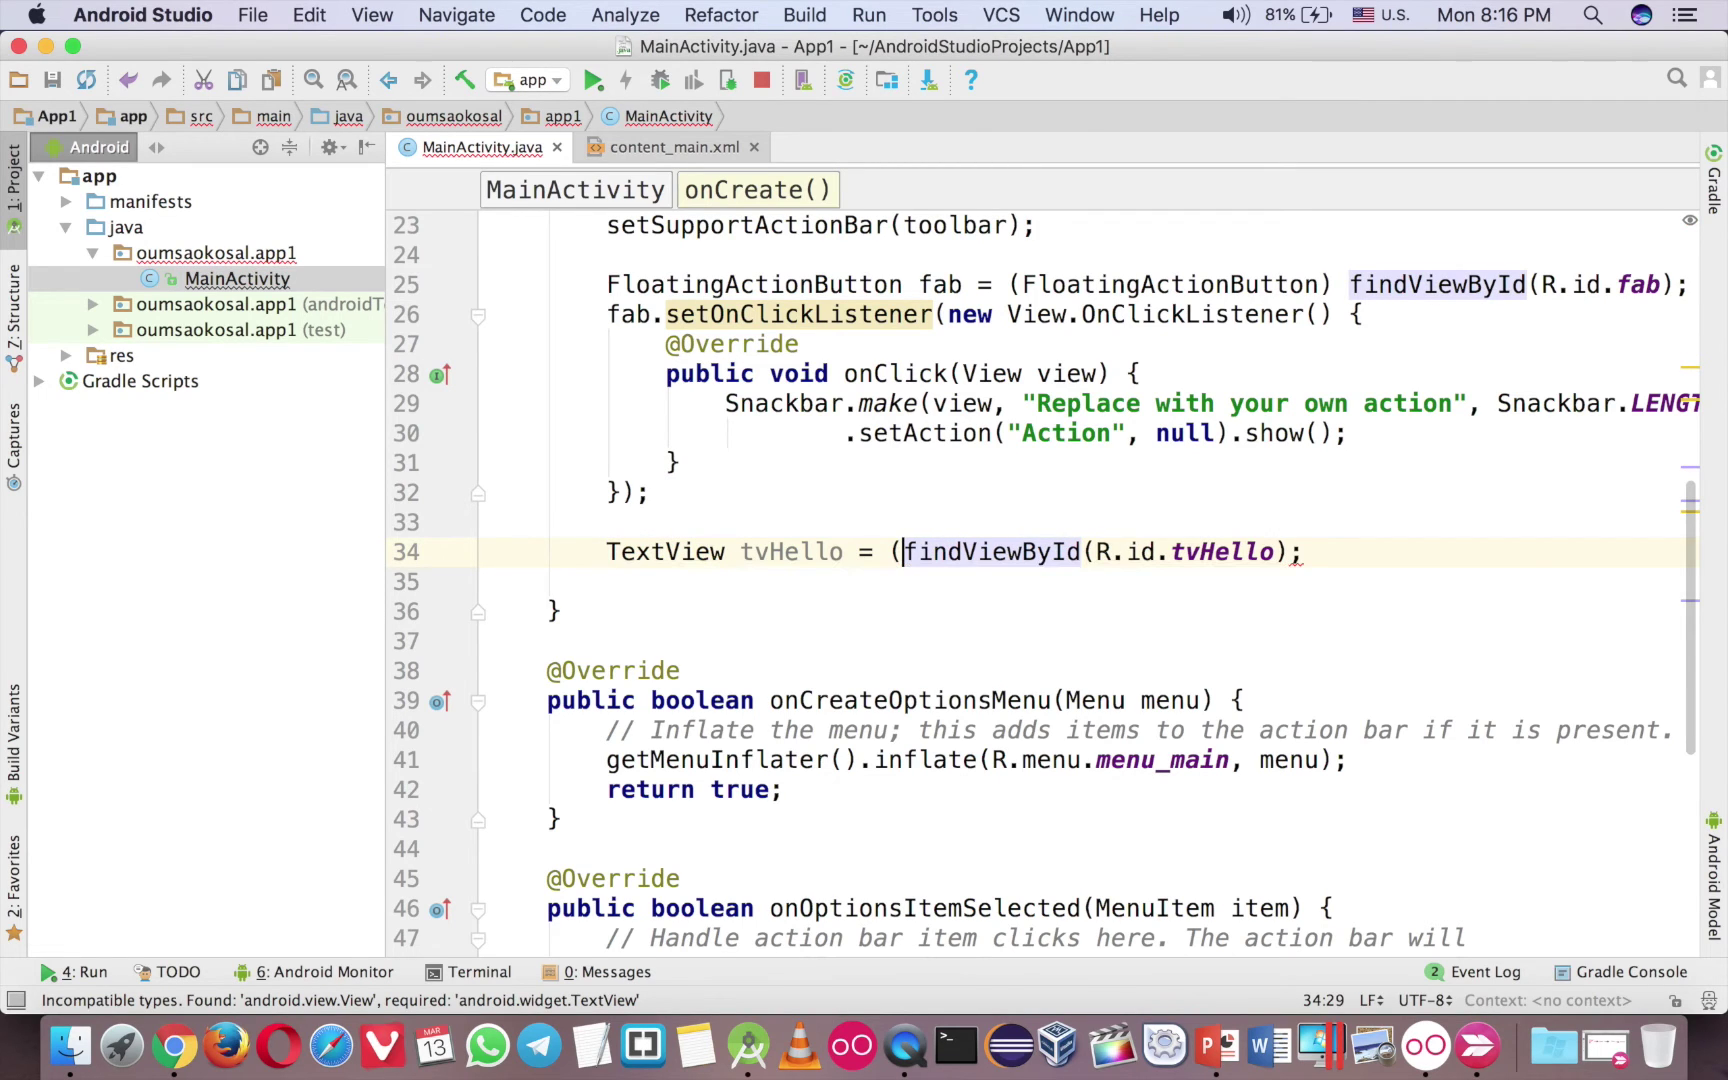
text(View))
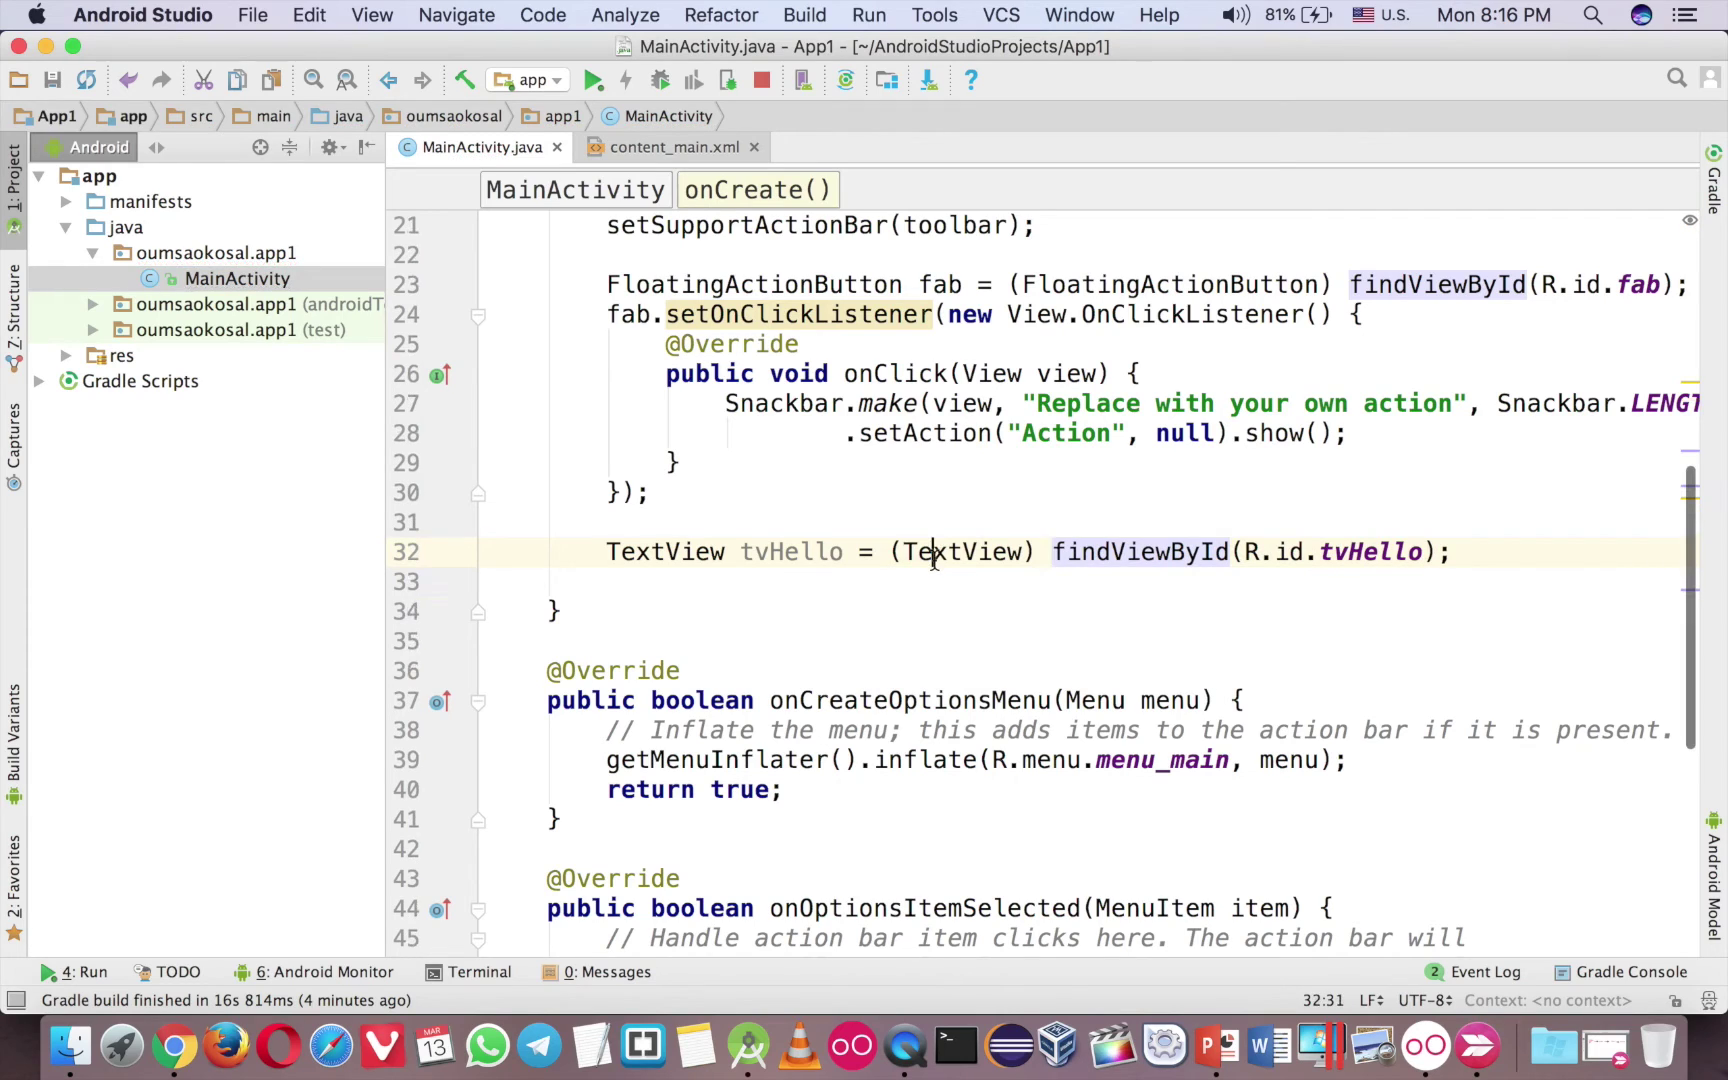
click(930, 551)
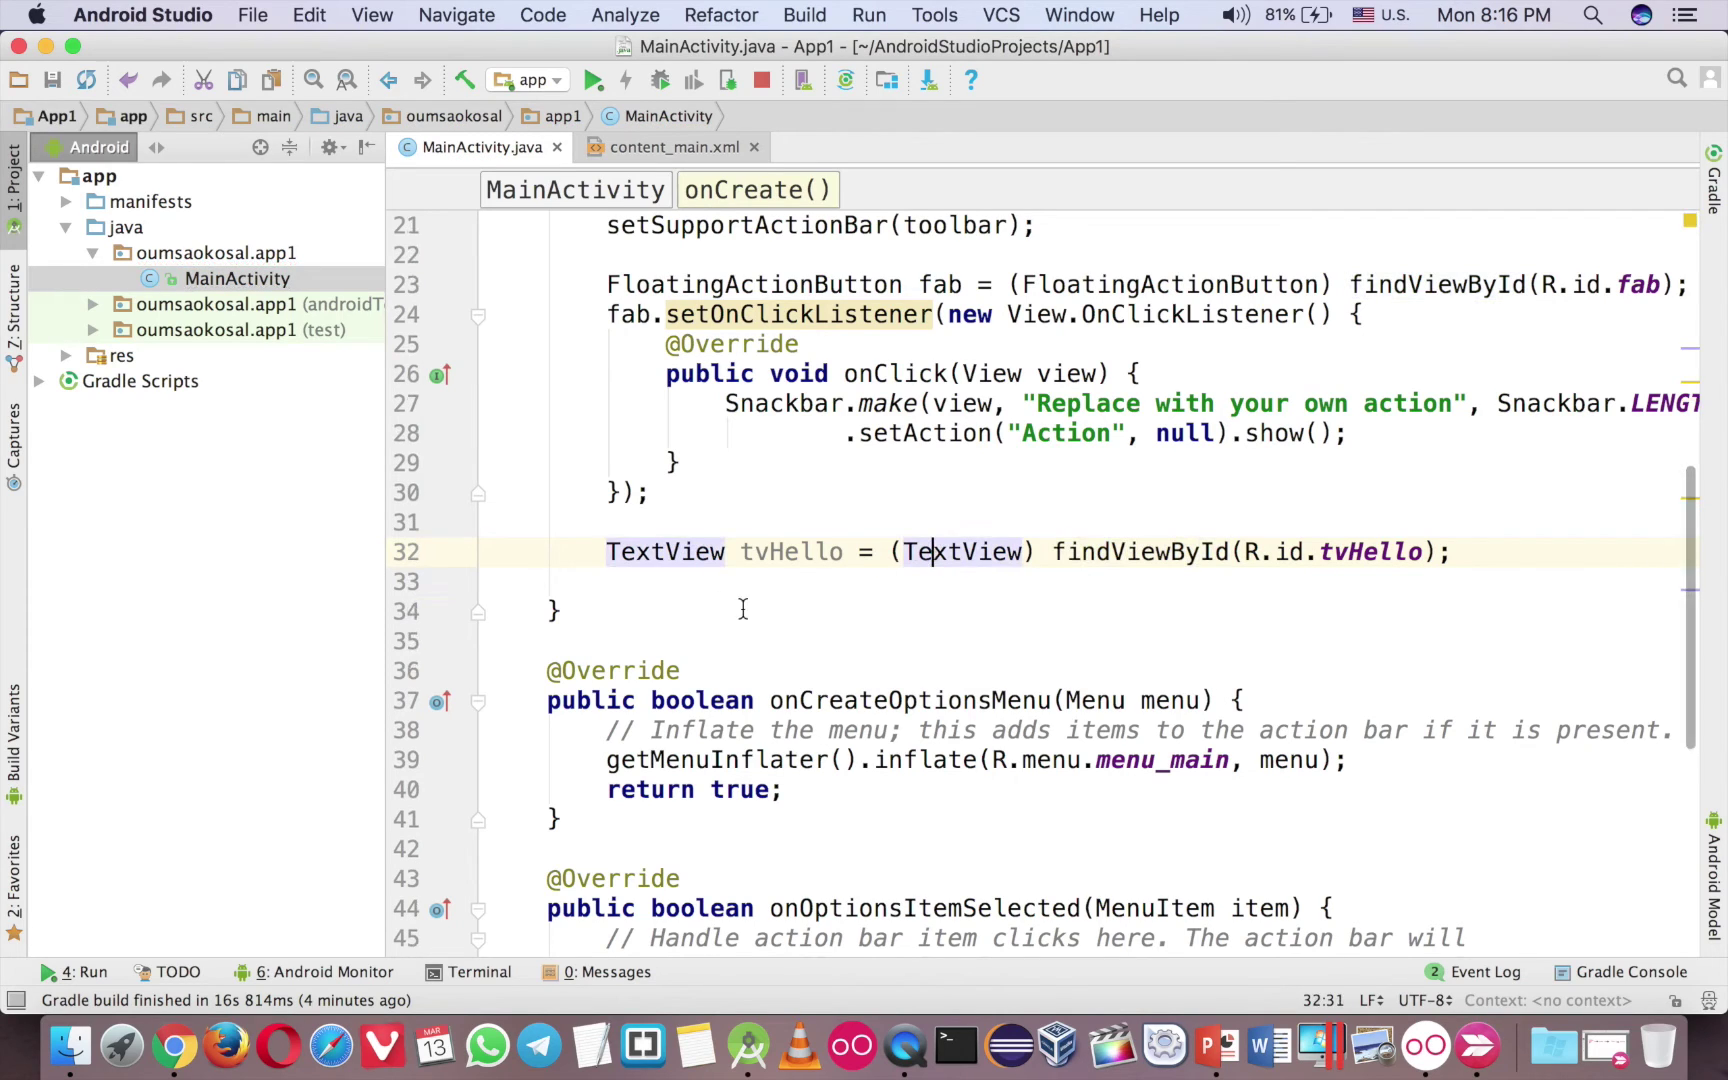
click(1037, 552)
click(1503, 551)
text(//cast)
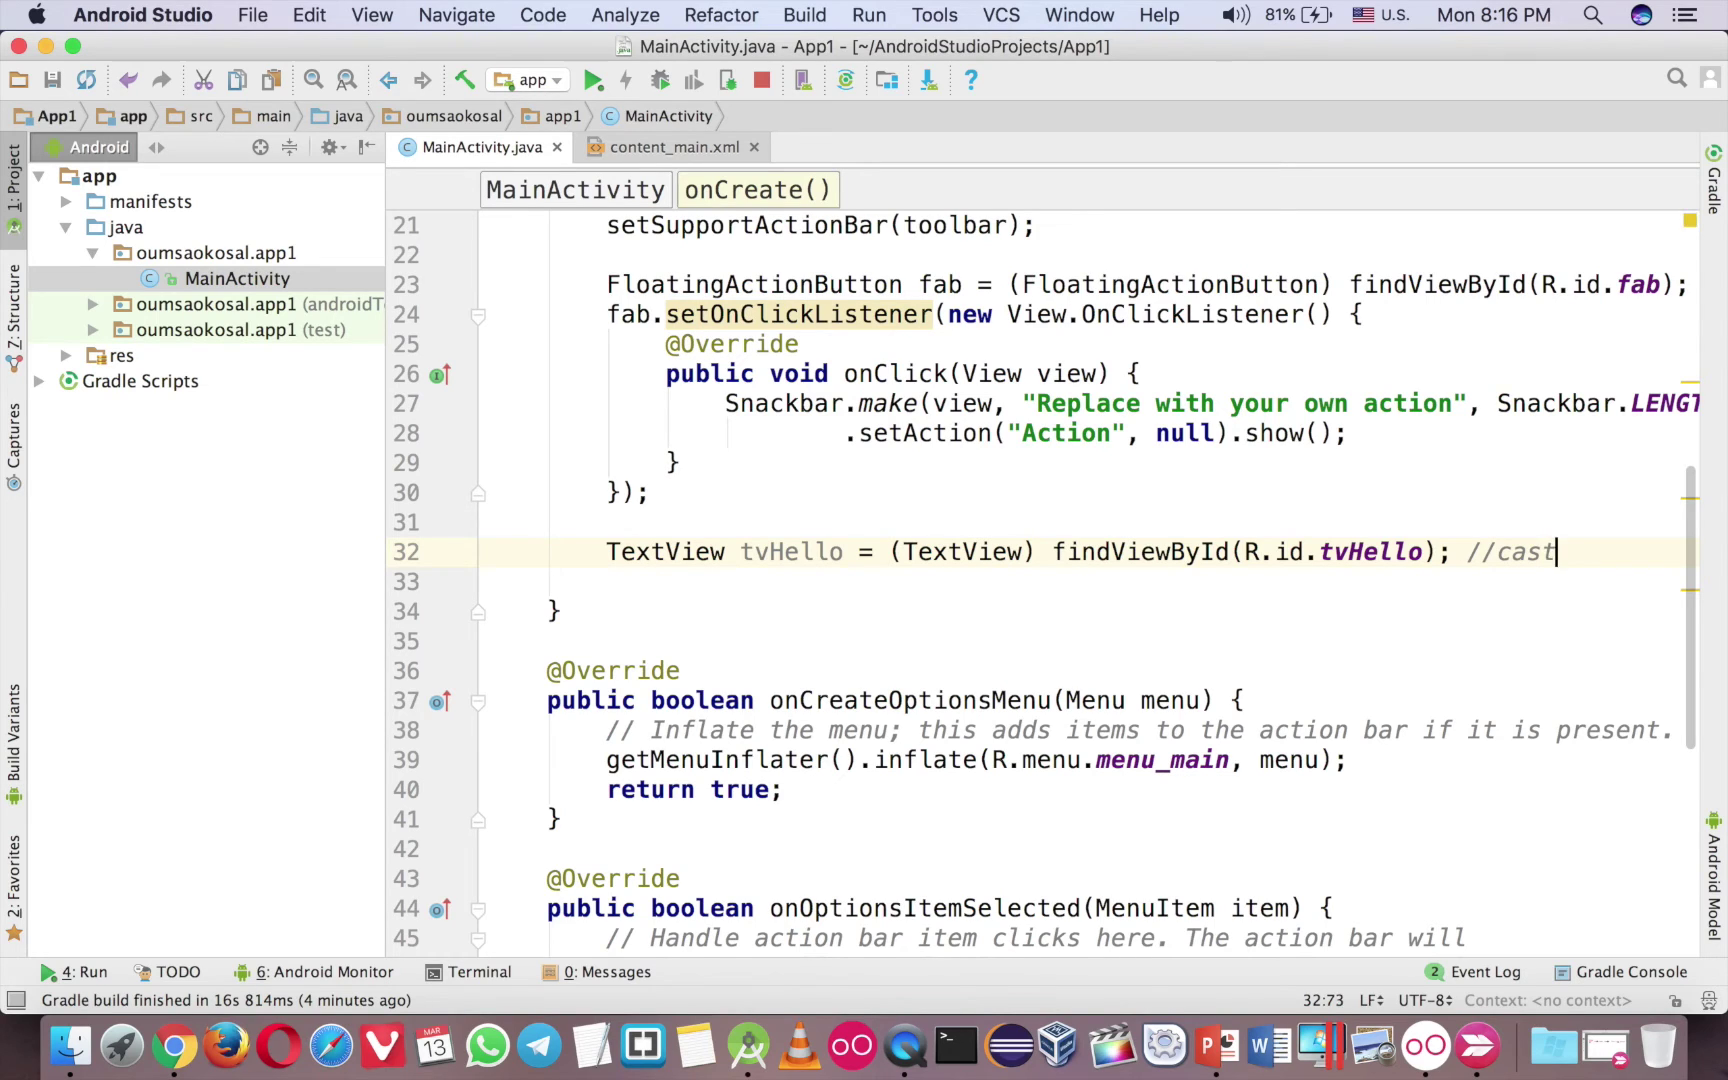
key(Return)
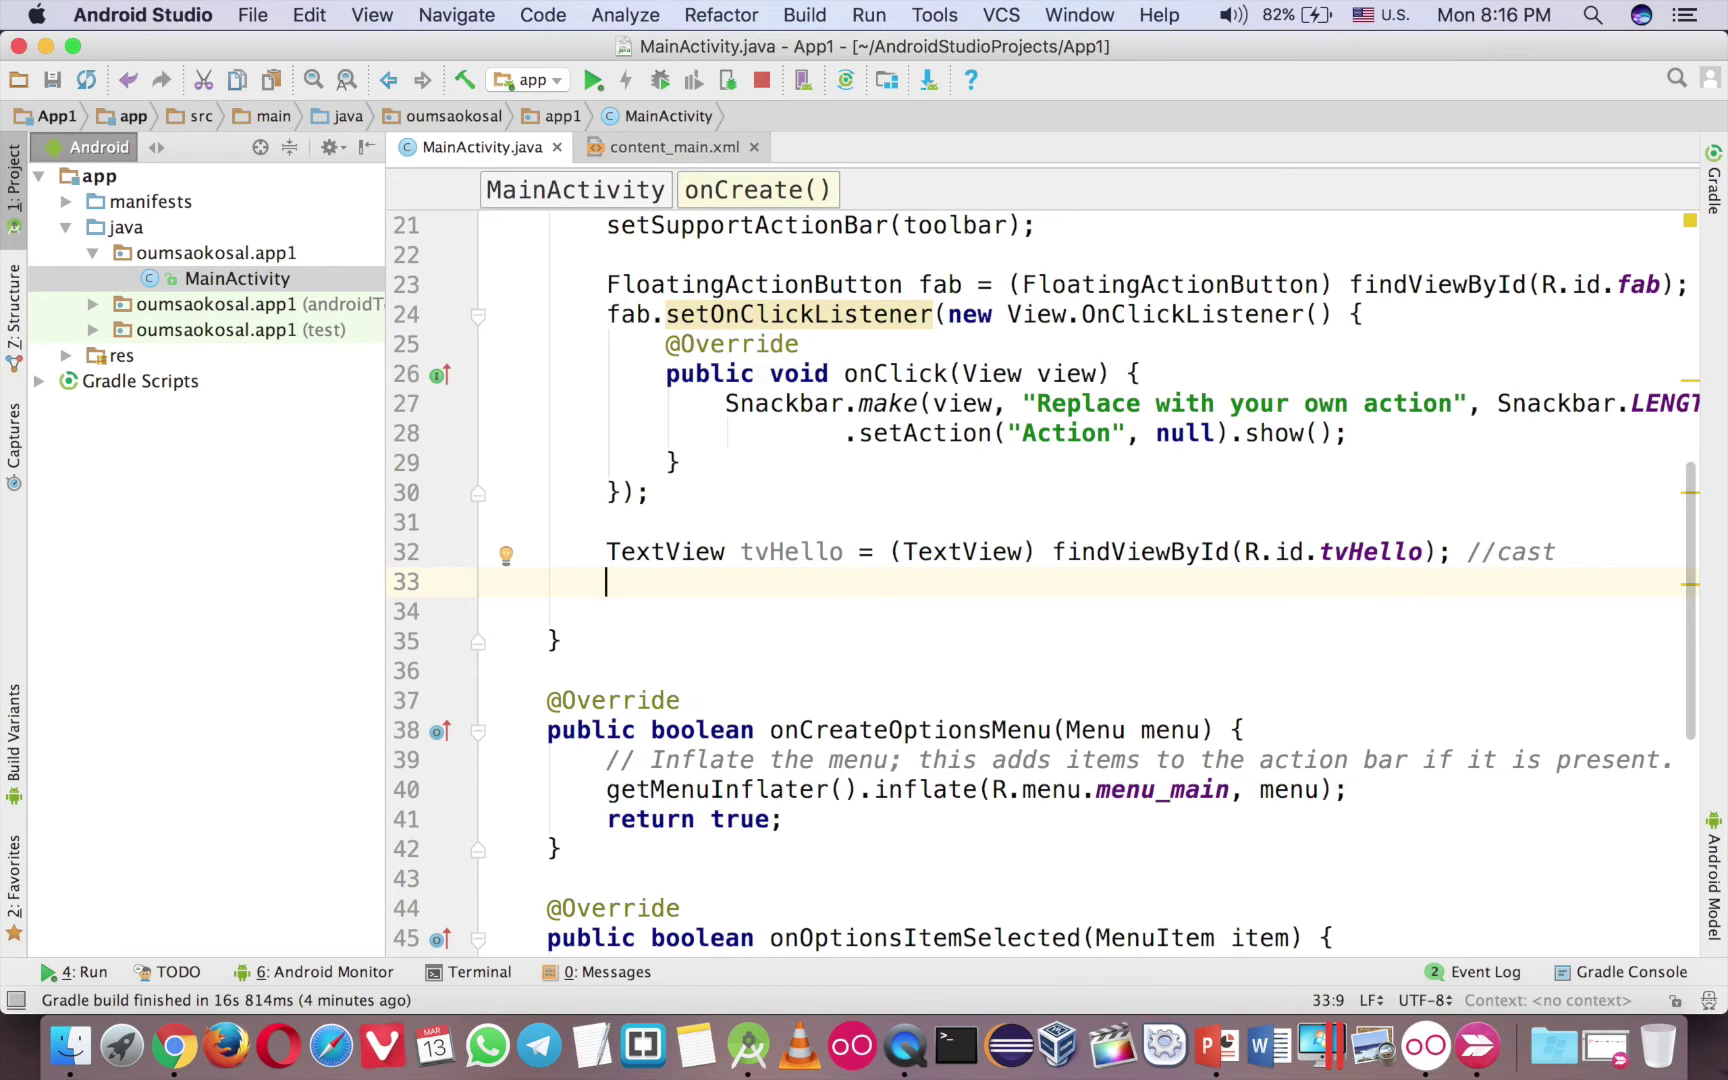
text(tv)
- Write tvHello.setText("Our new text"); on line 33 via autocomplete, then view content_main.xml
key(Return)
text(tvHello.setText)
key(Return)
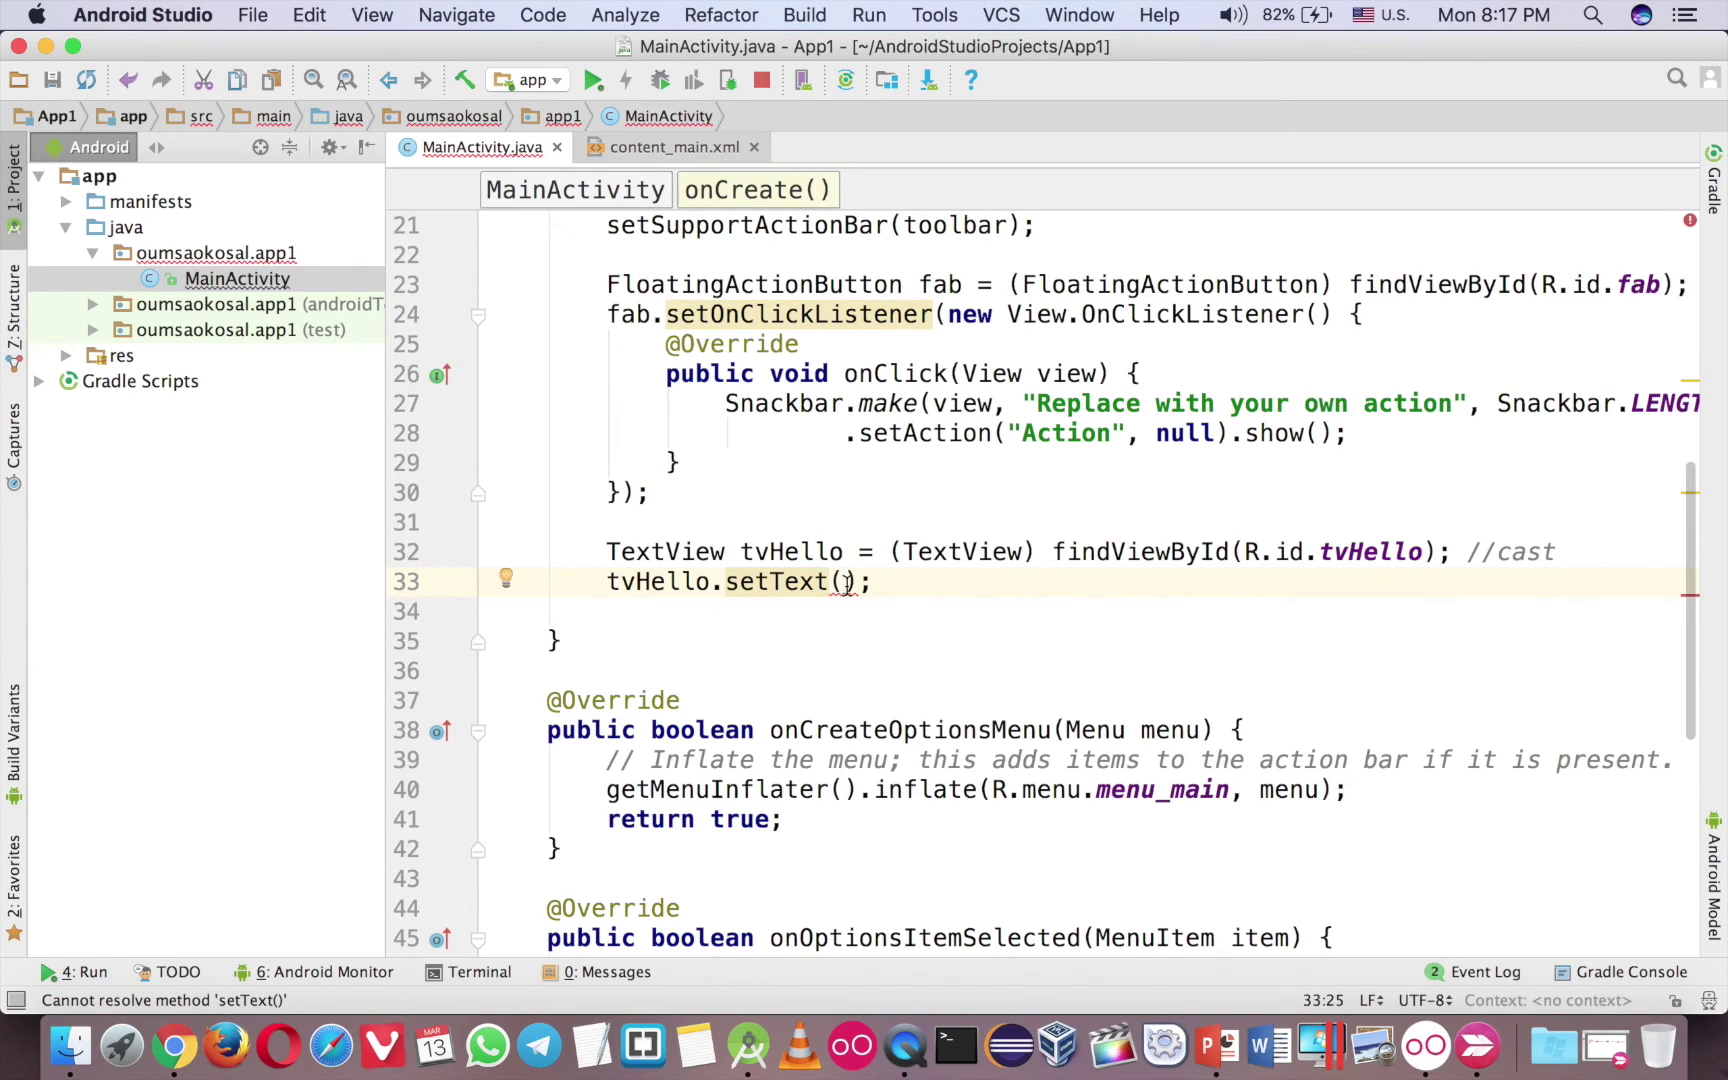
text("OU)
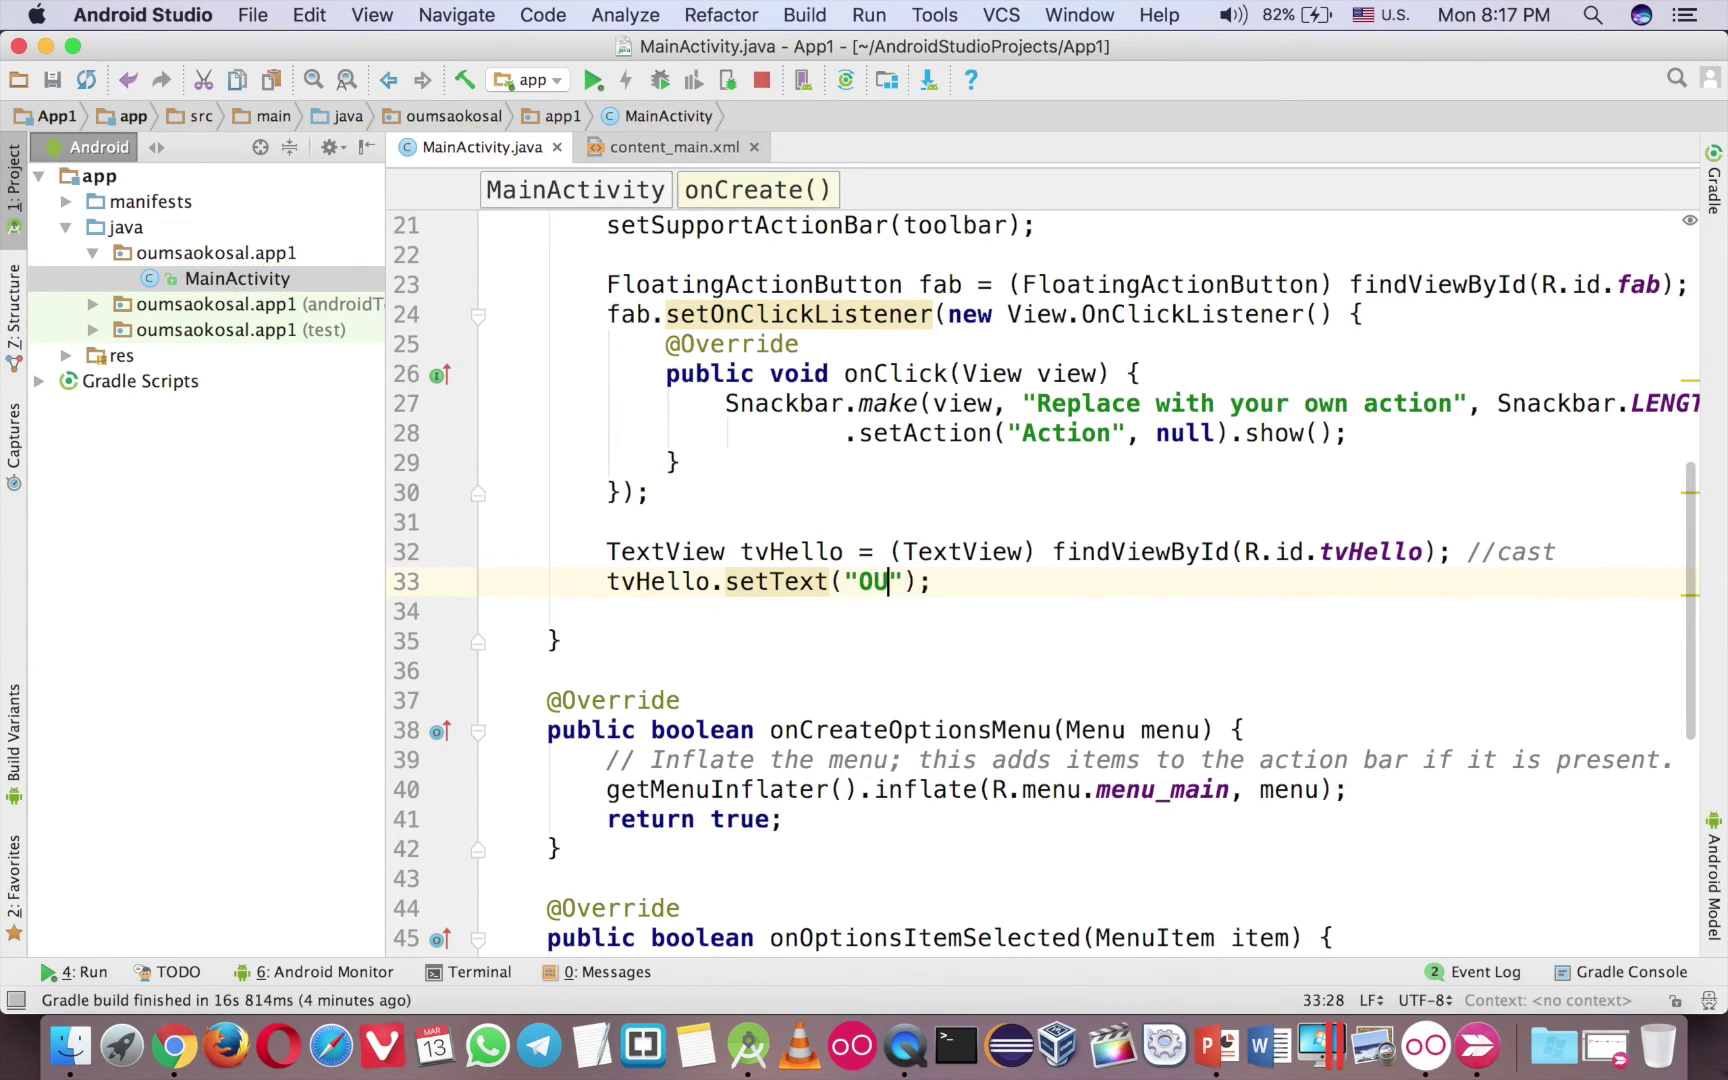
text(r)
key(BackSpace)
key(BackSpace)
key(BackSpace)
text(ur new text)
click(676, 146)
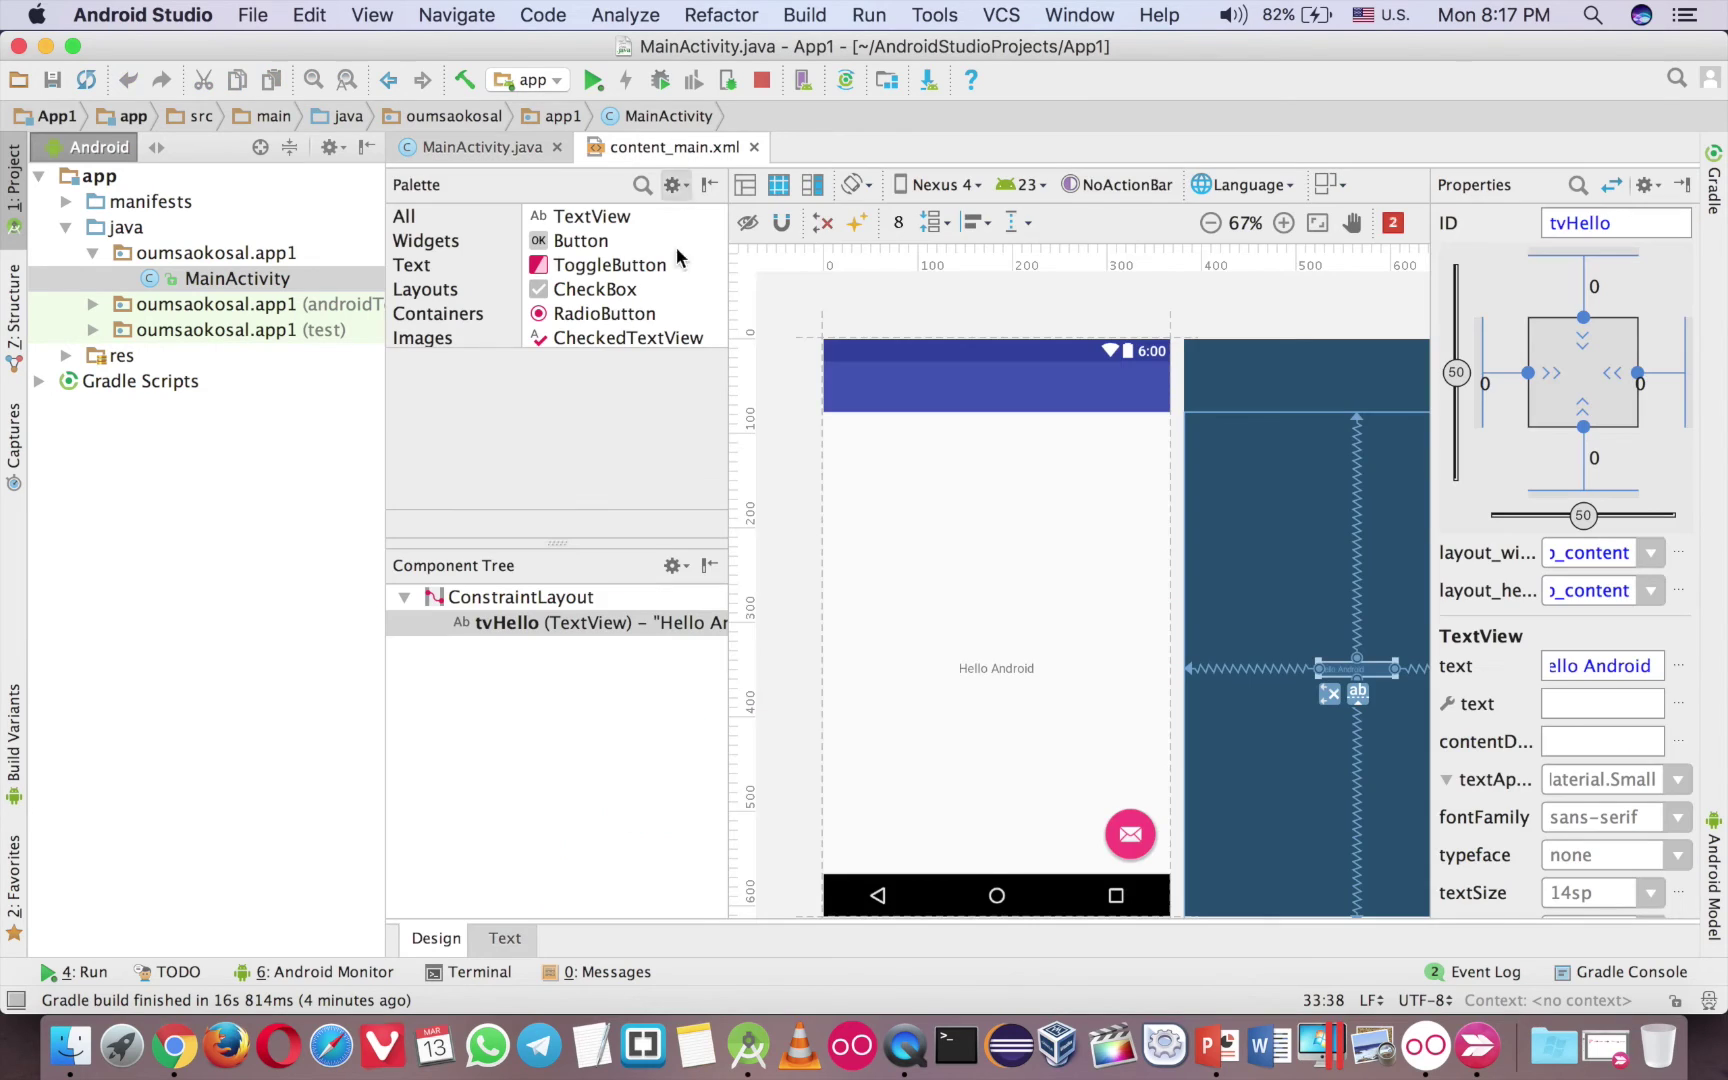
- Run the app and confirm the Genymotion emulator shows 'Our new text'
click(482, 146)
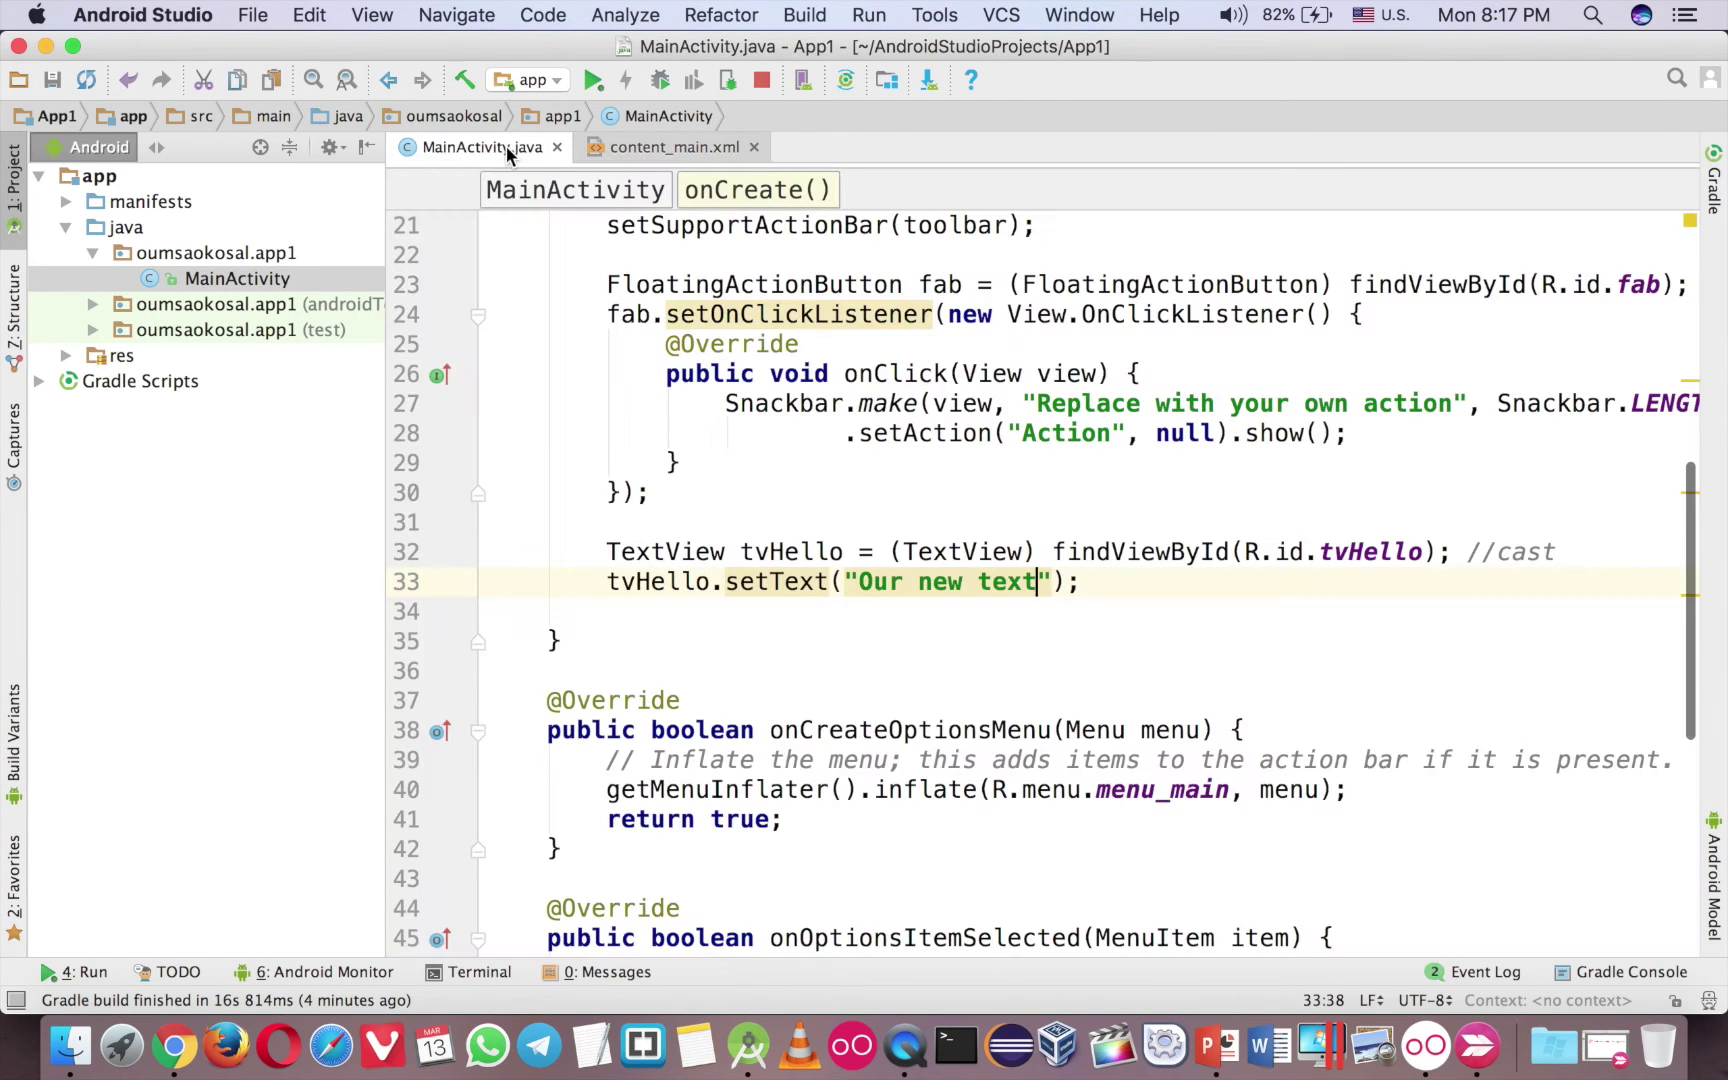
click(592, 80)
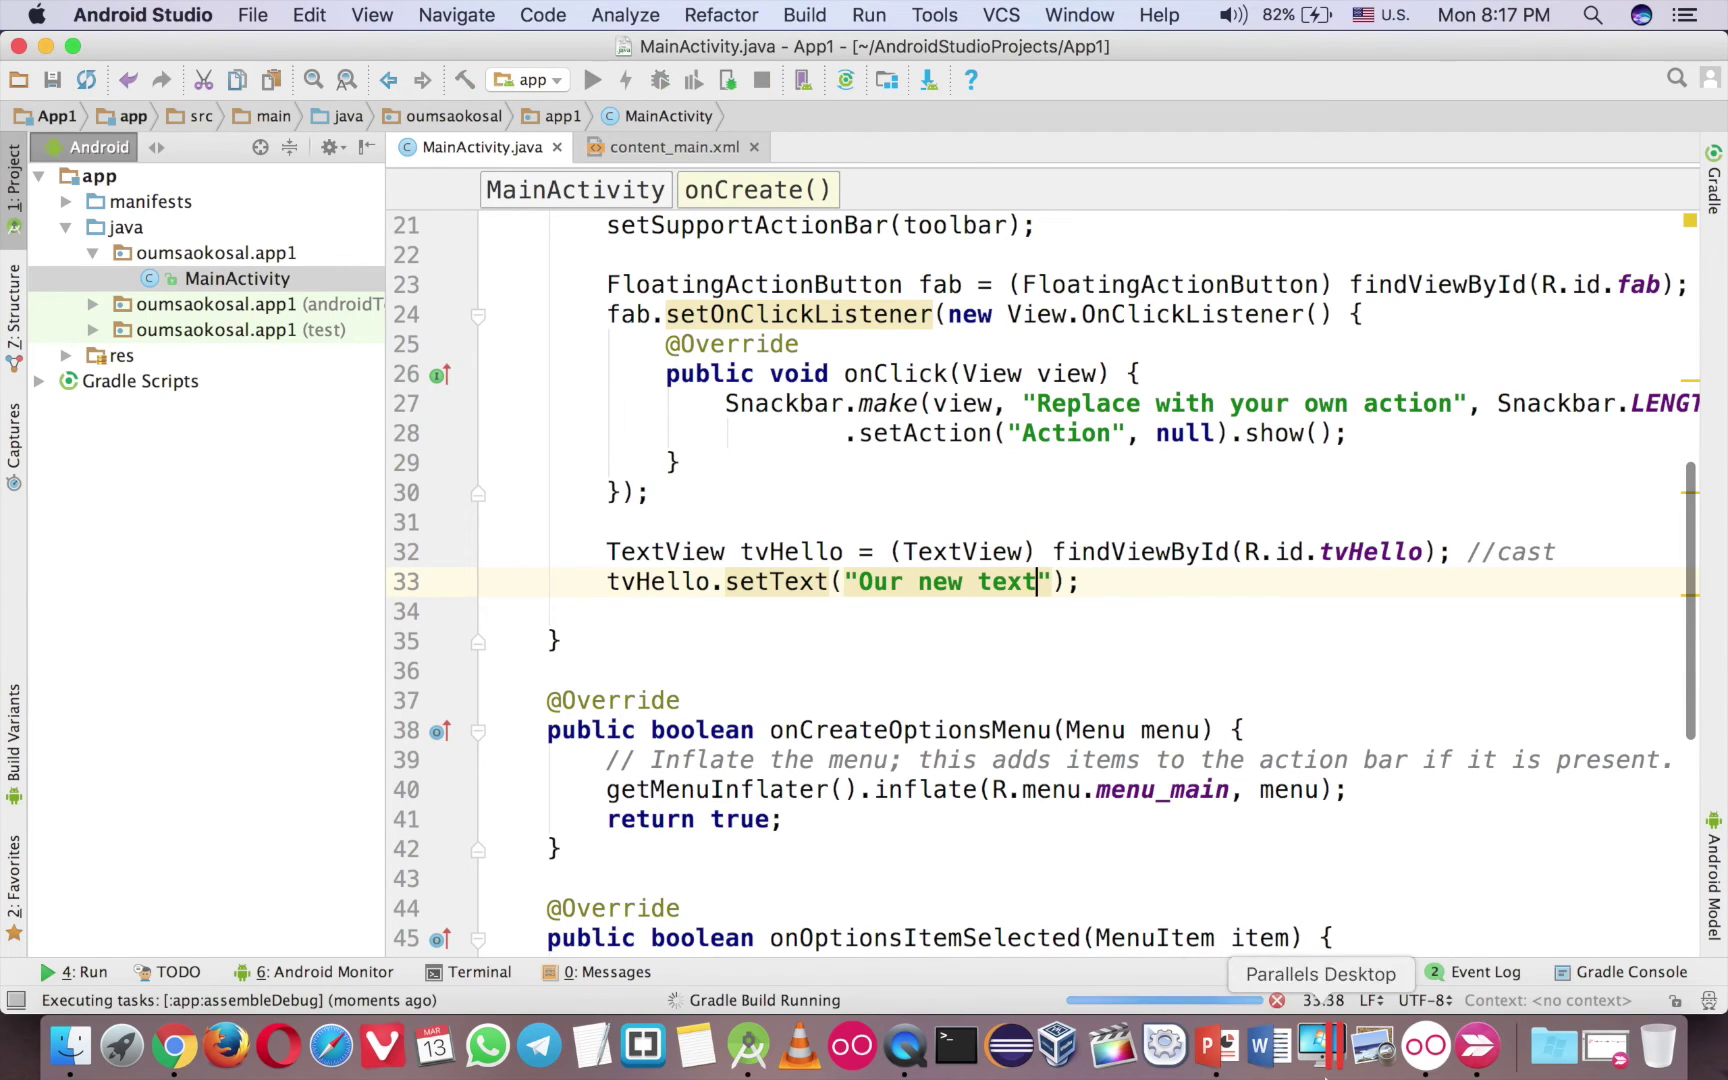
click(1425, 1047)
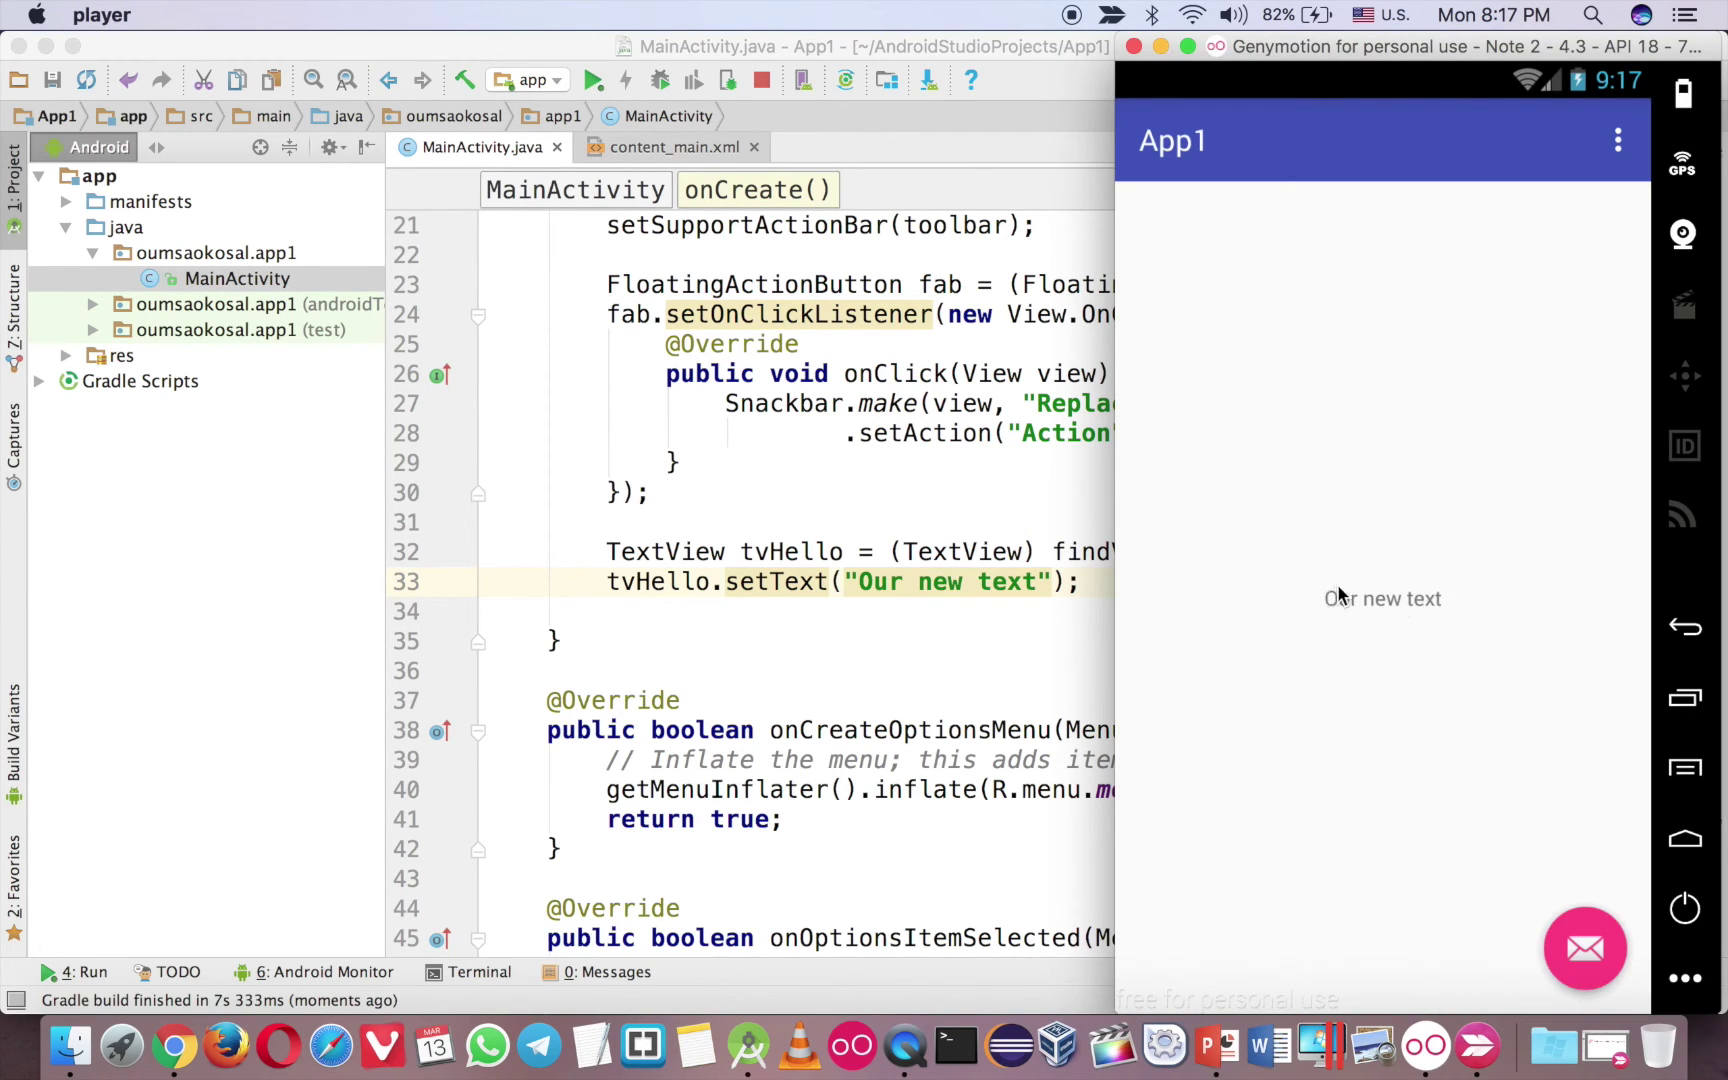
click(965, 589)
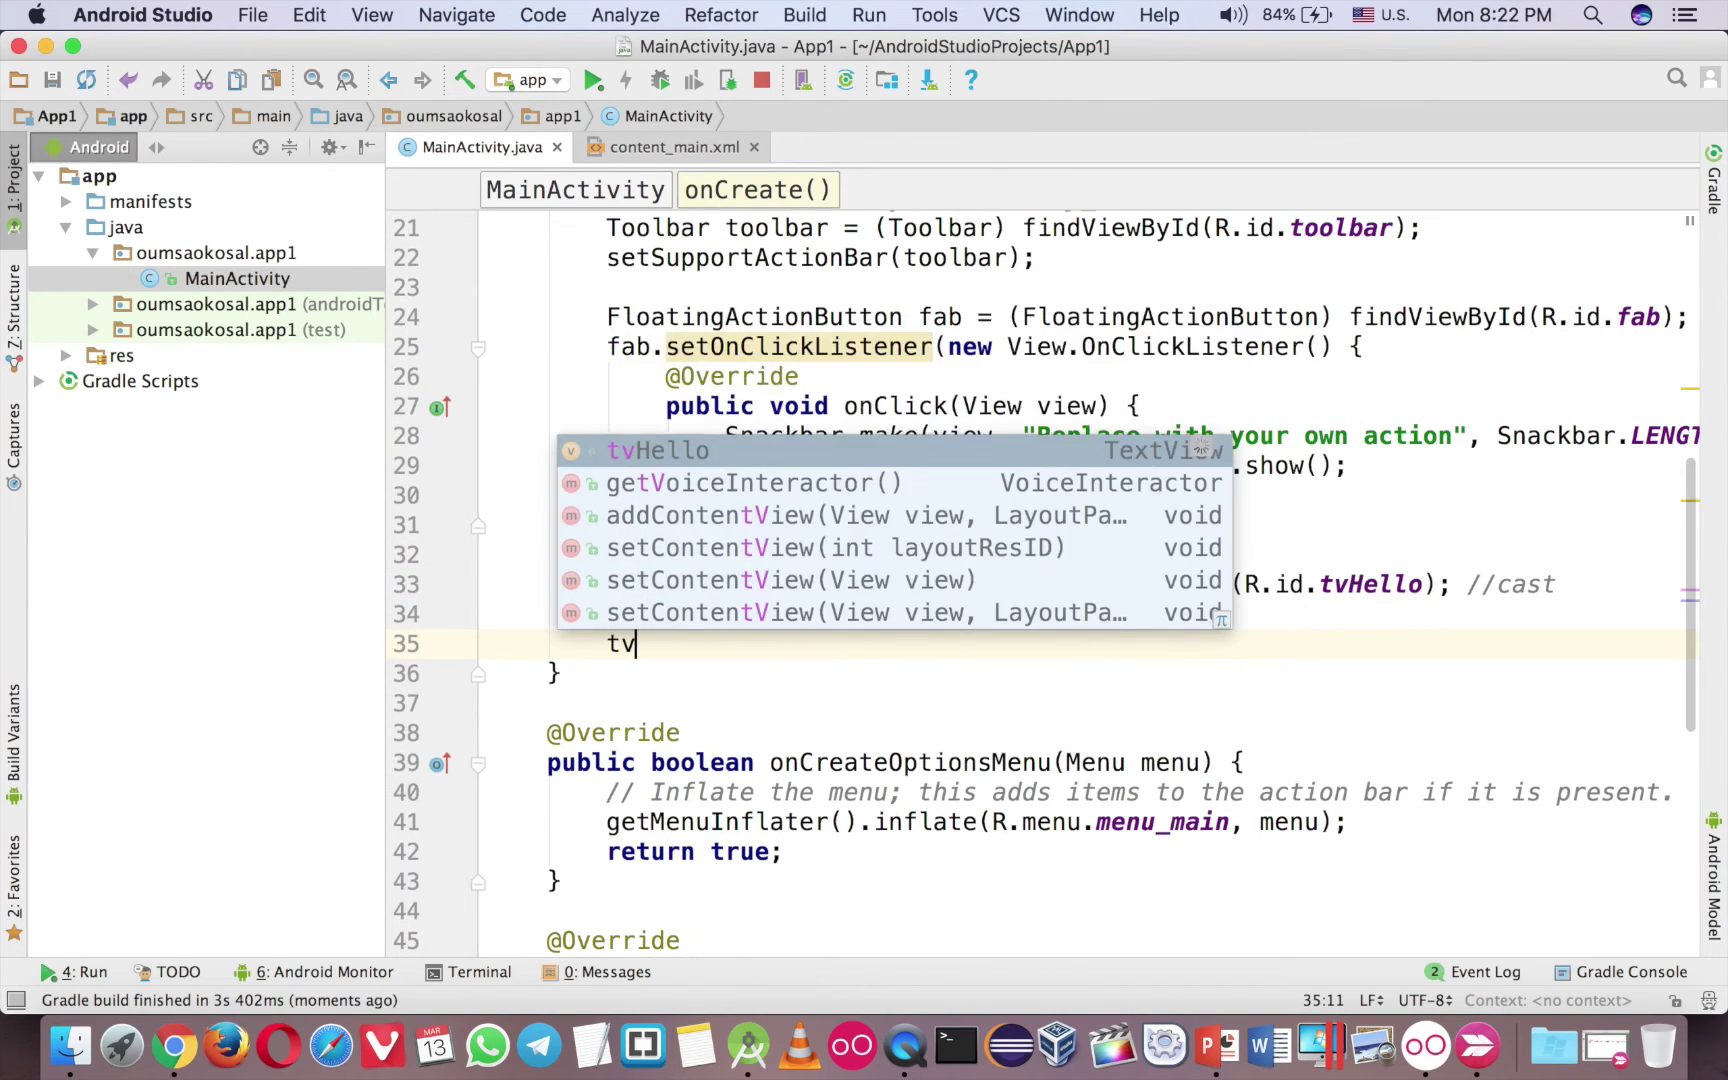
text(He)
- Write tvHello.setTextColor(Color.parseColor("#CCEE00")); on line 35 using autocomplete suggestions
key(Return)
text(.s)
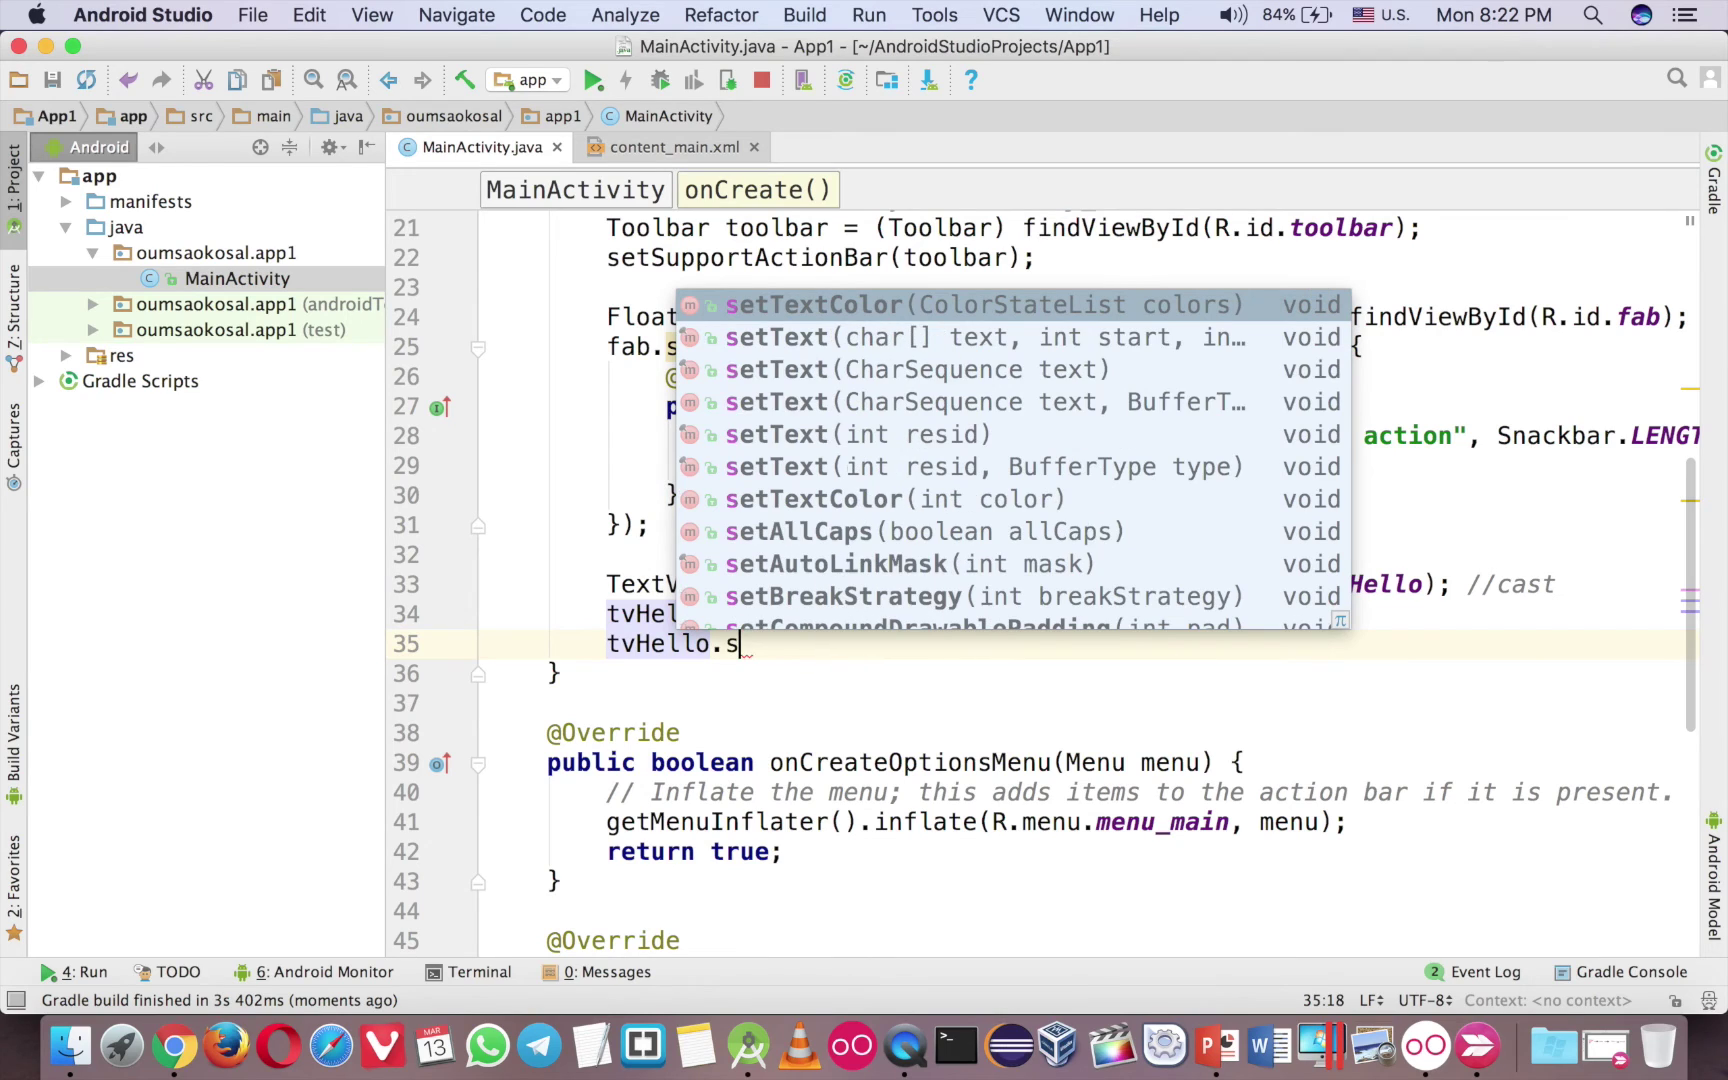
text(ettex)
key(Return)
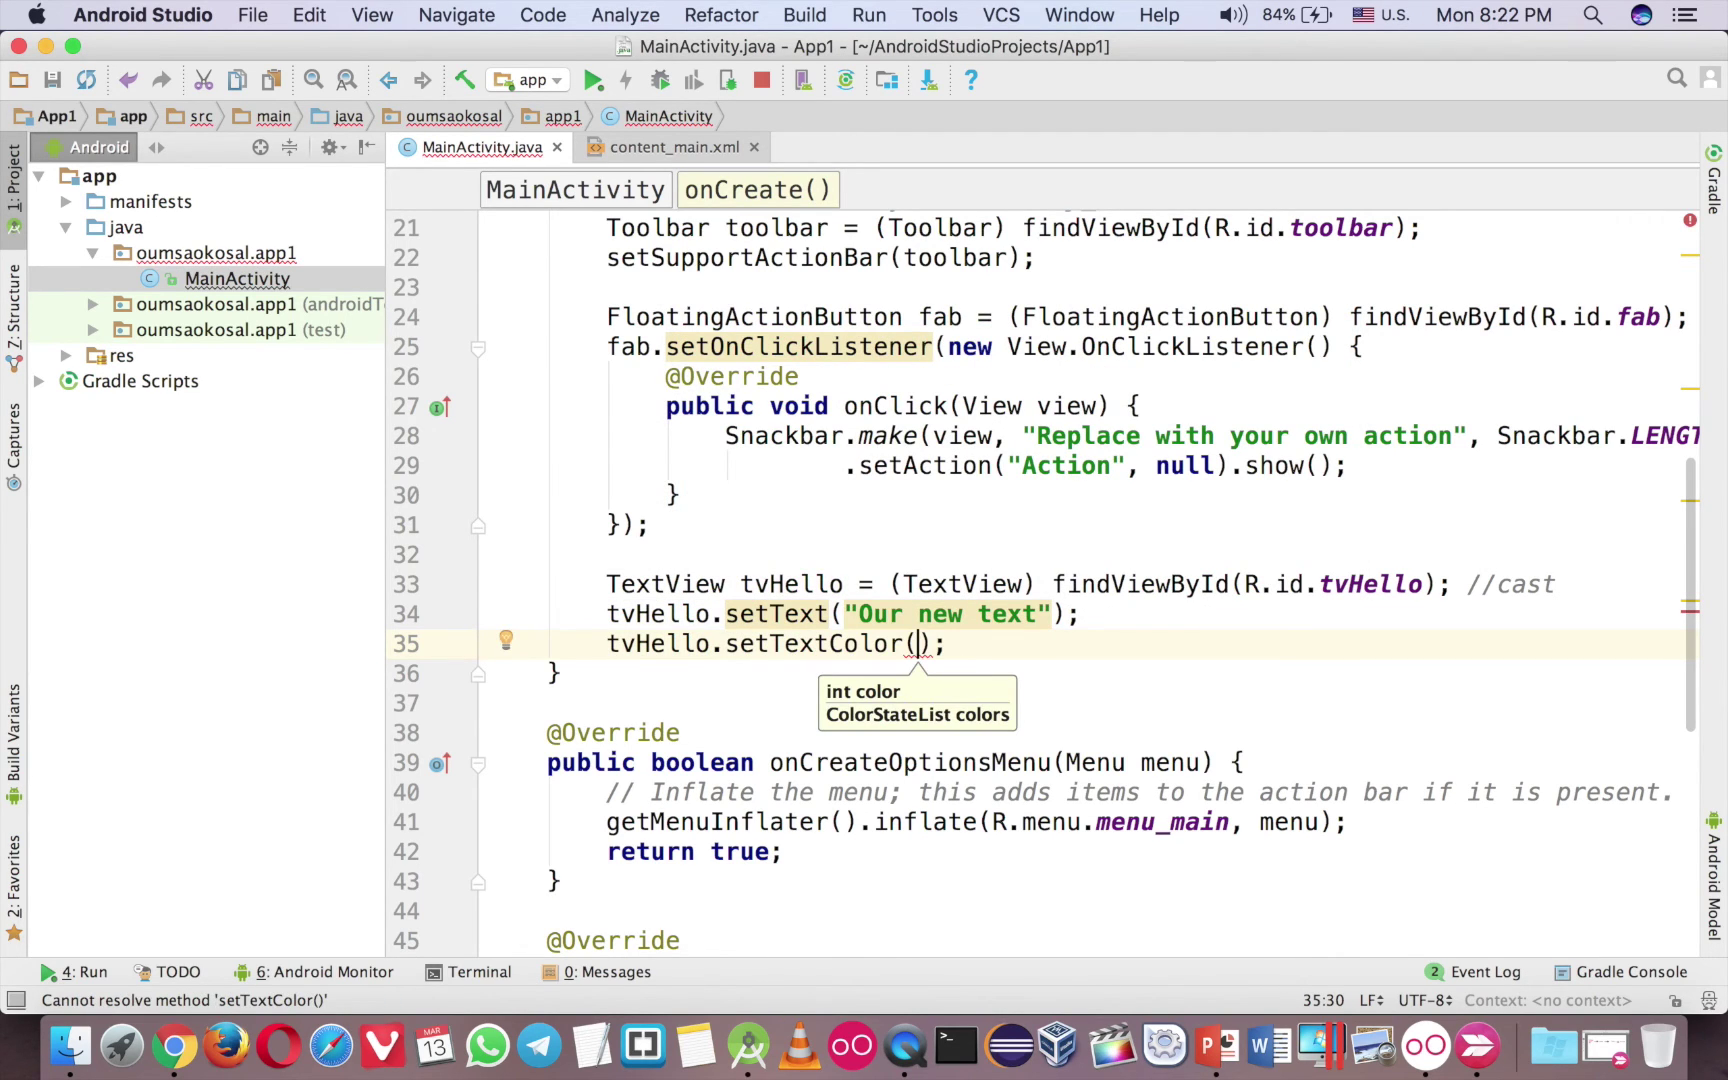
text(Color.)
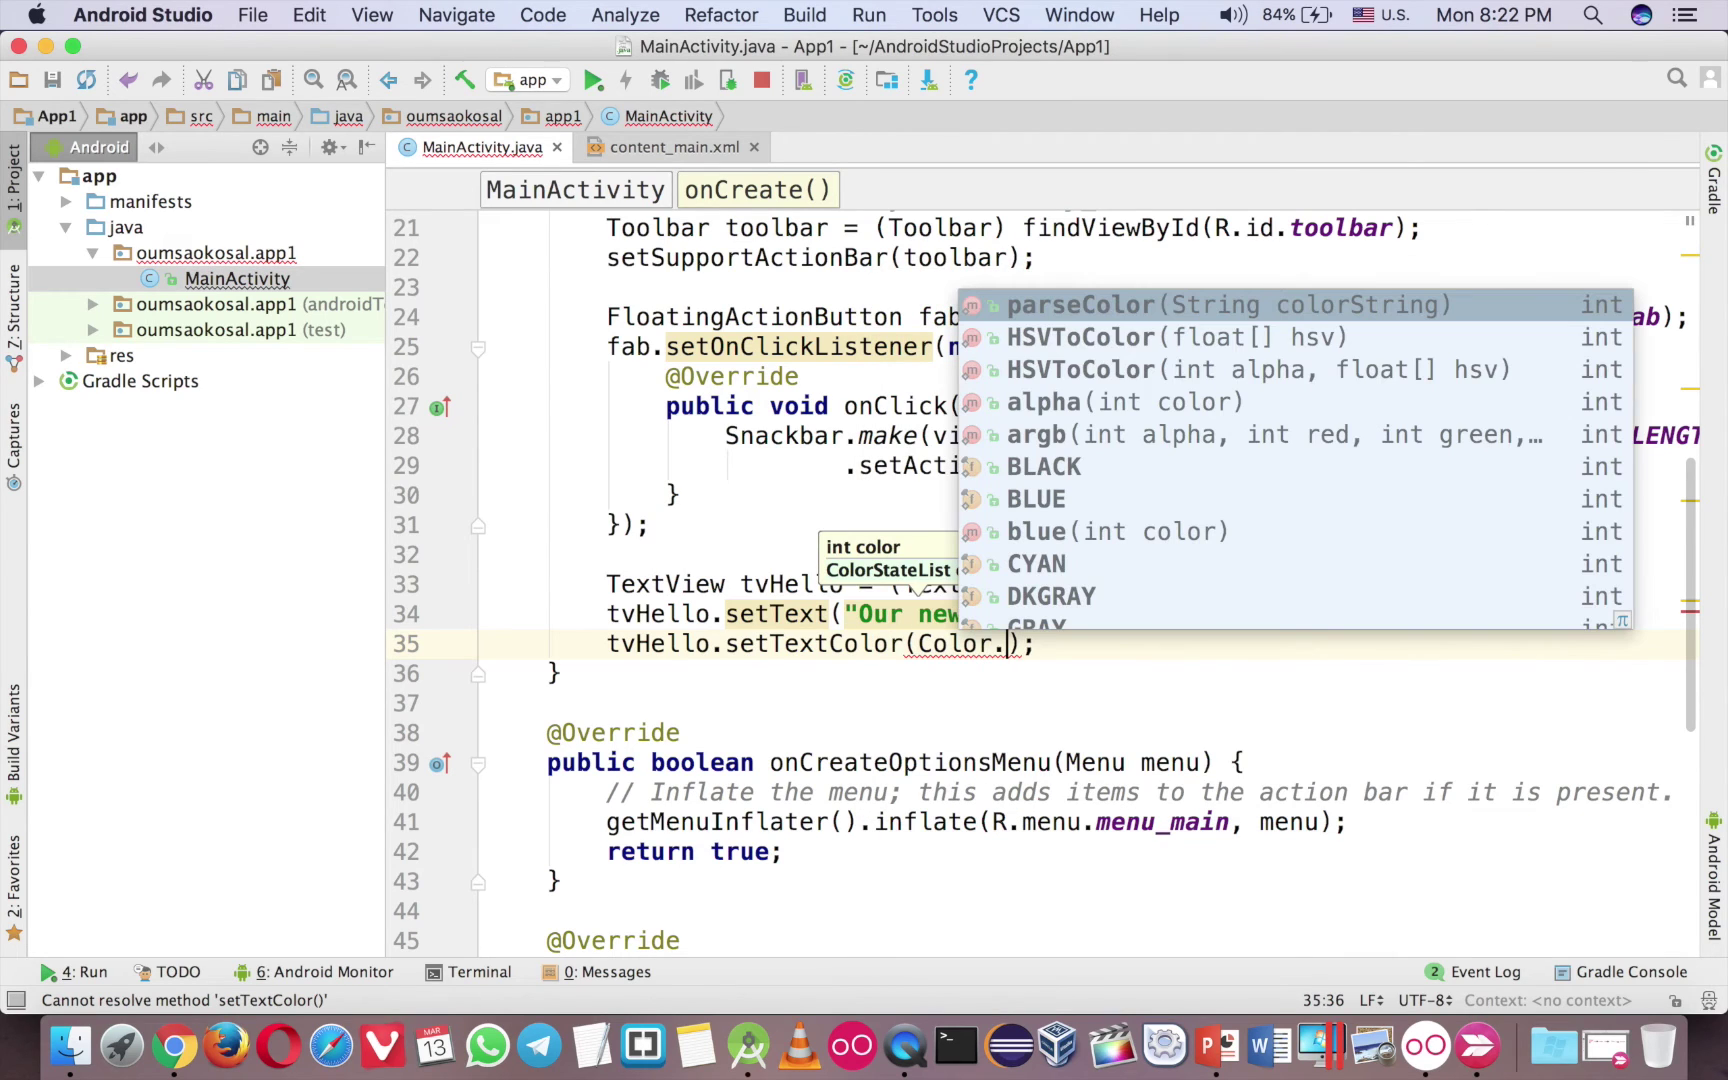
key(Return)
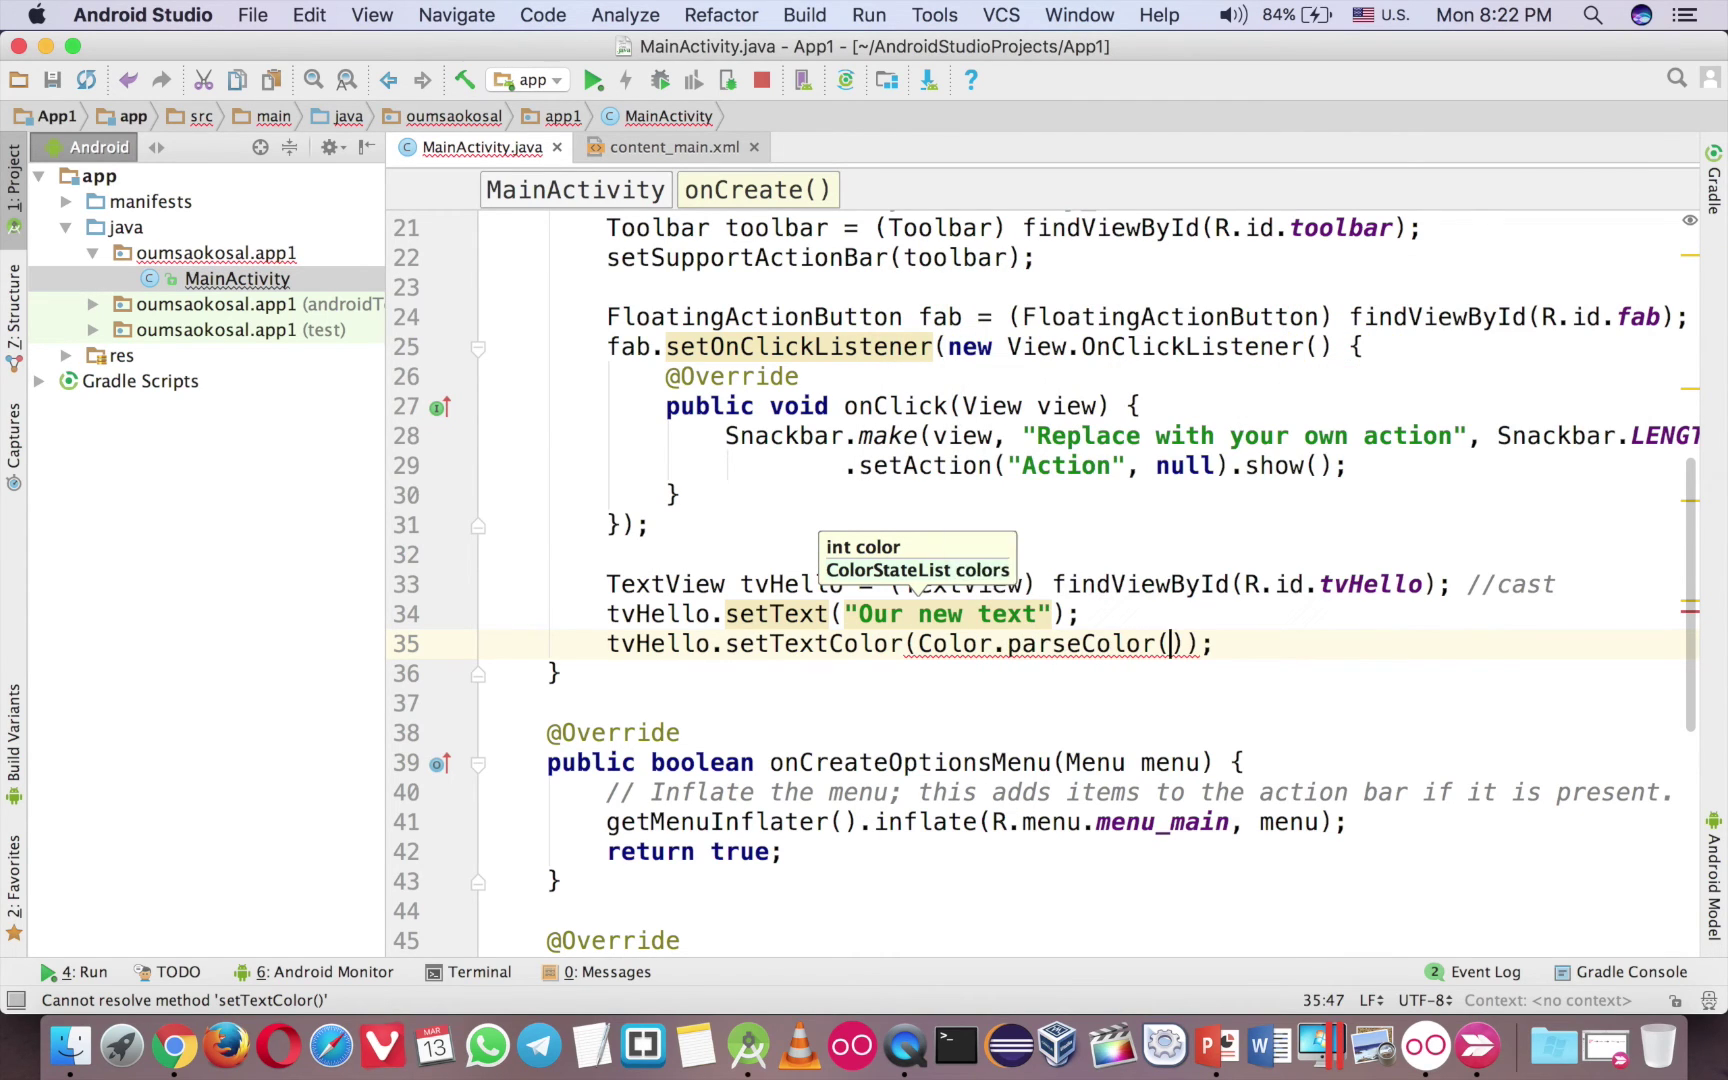
text(")
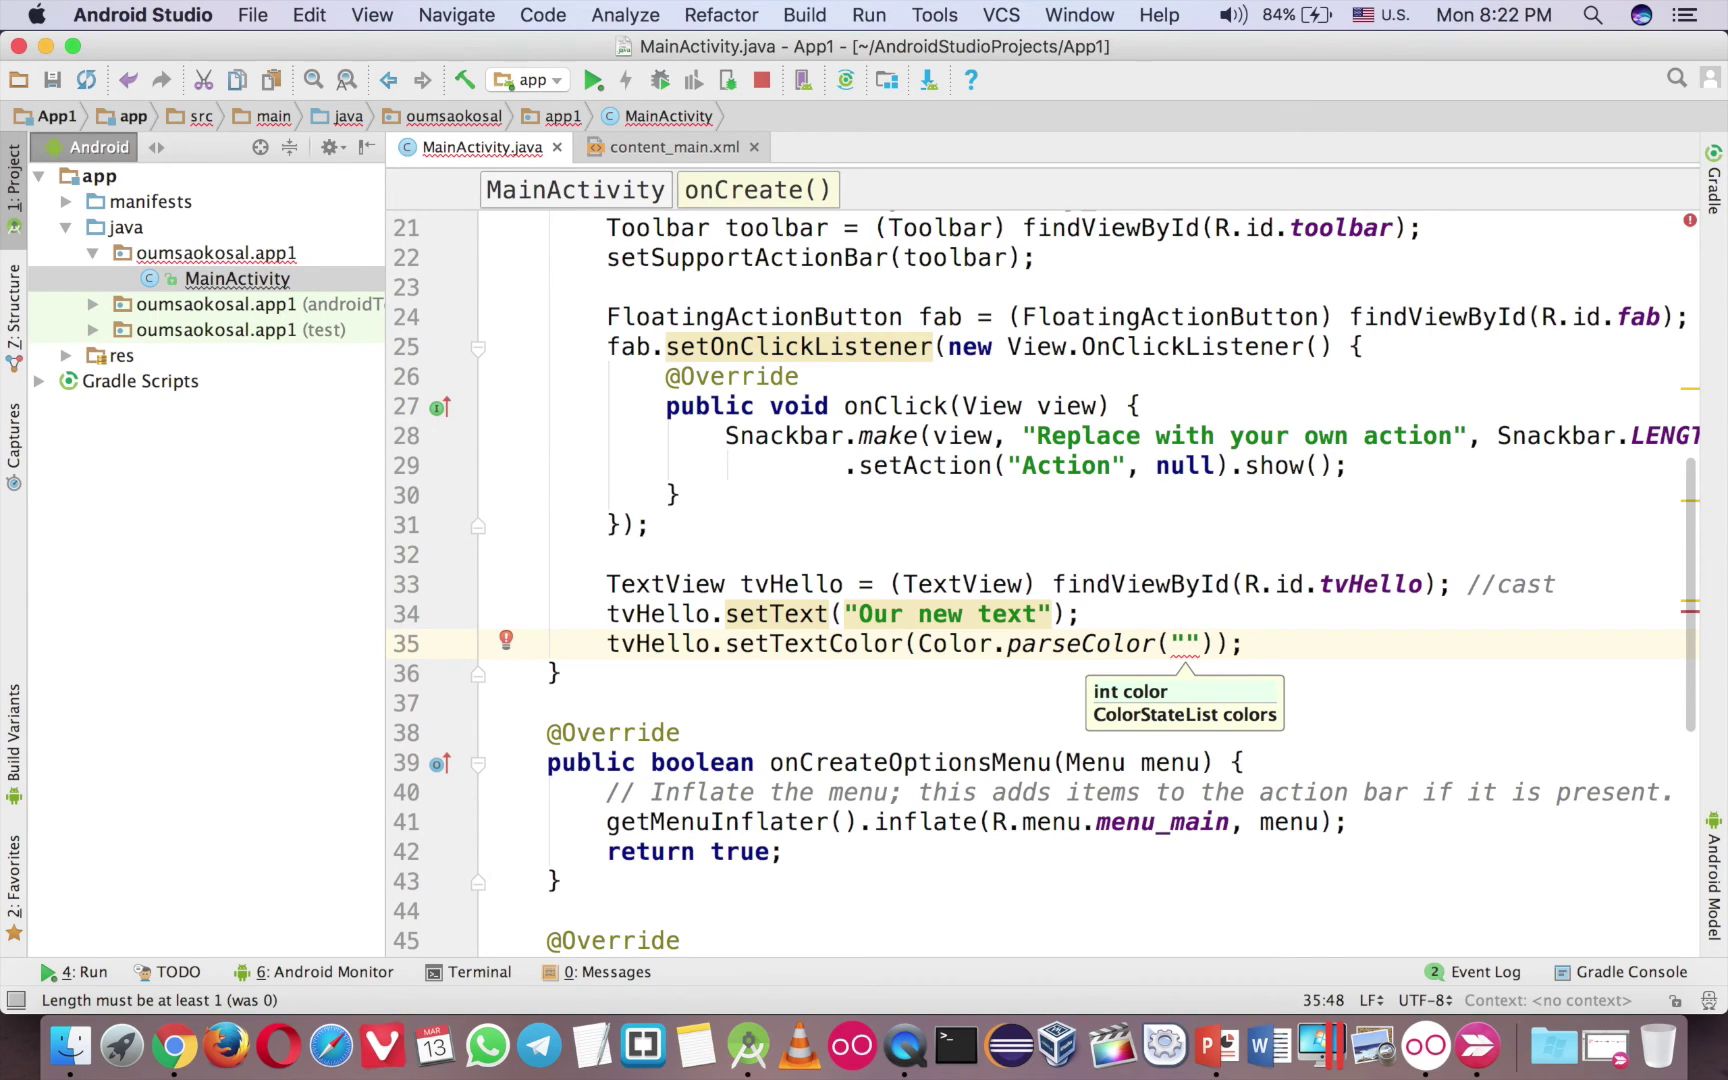
text(#)
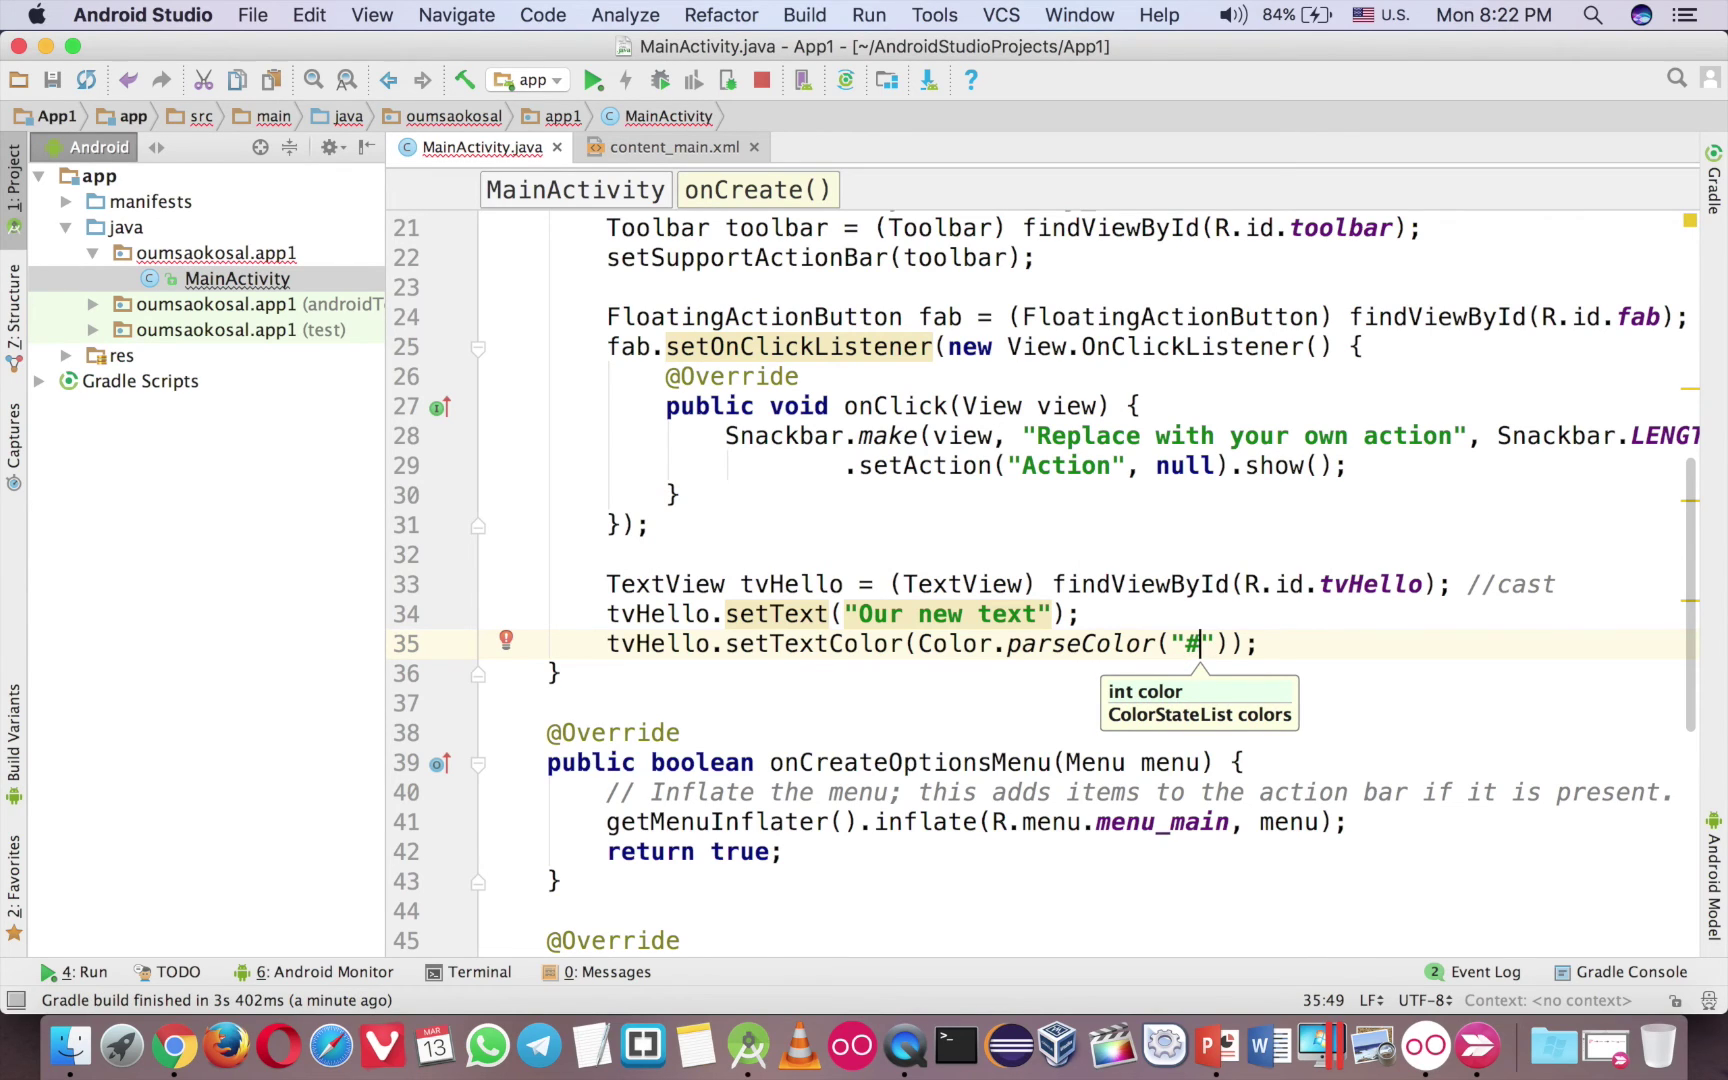
text(CC)
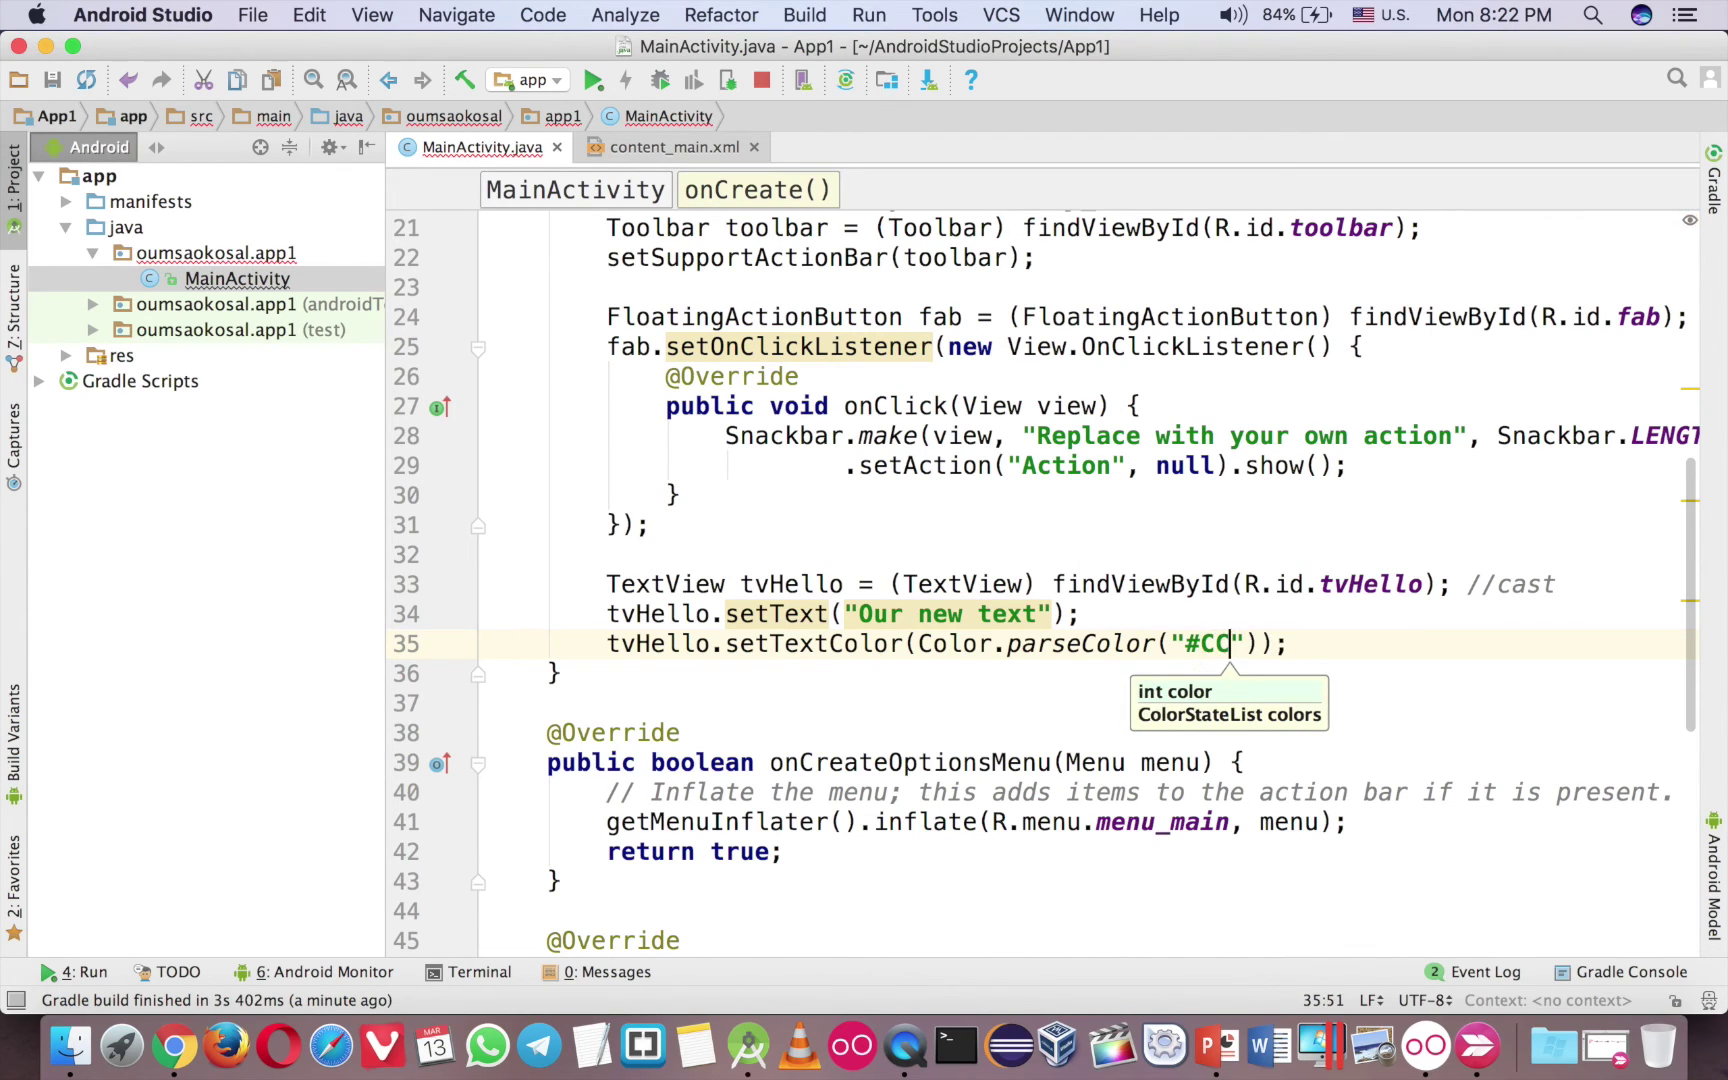
text(EE)
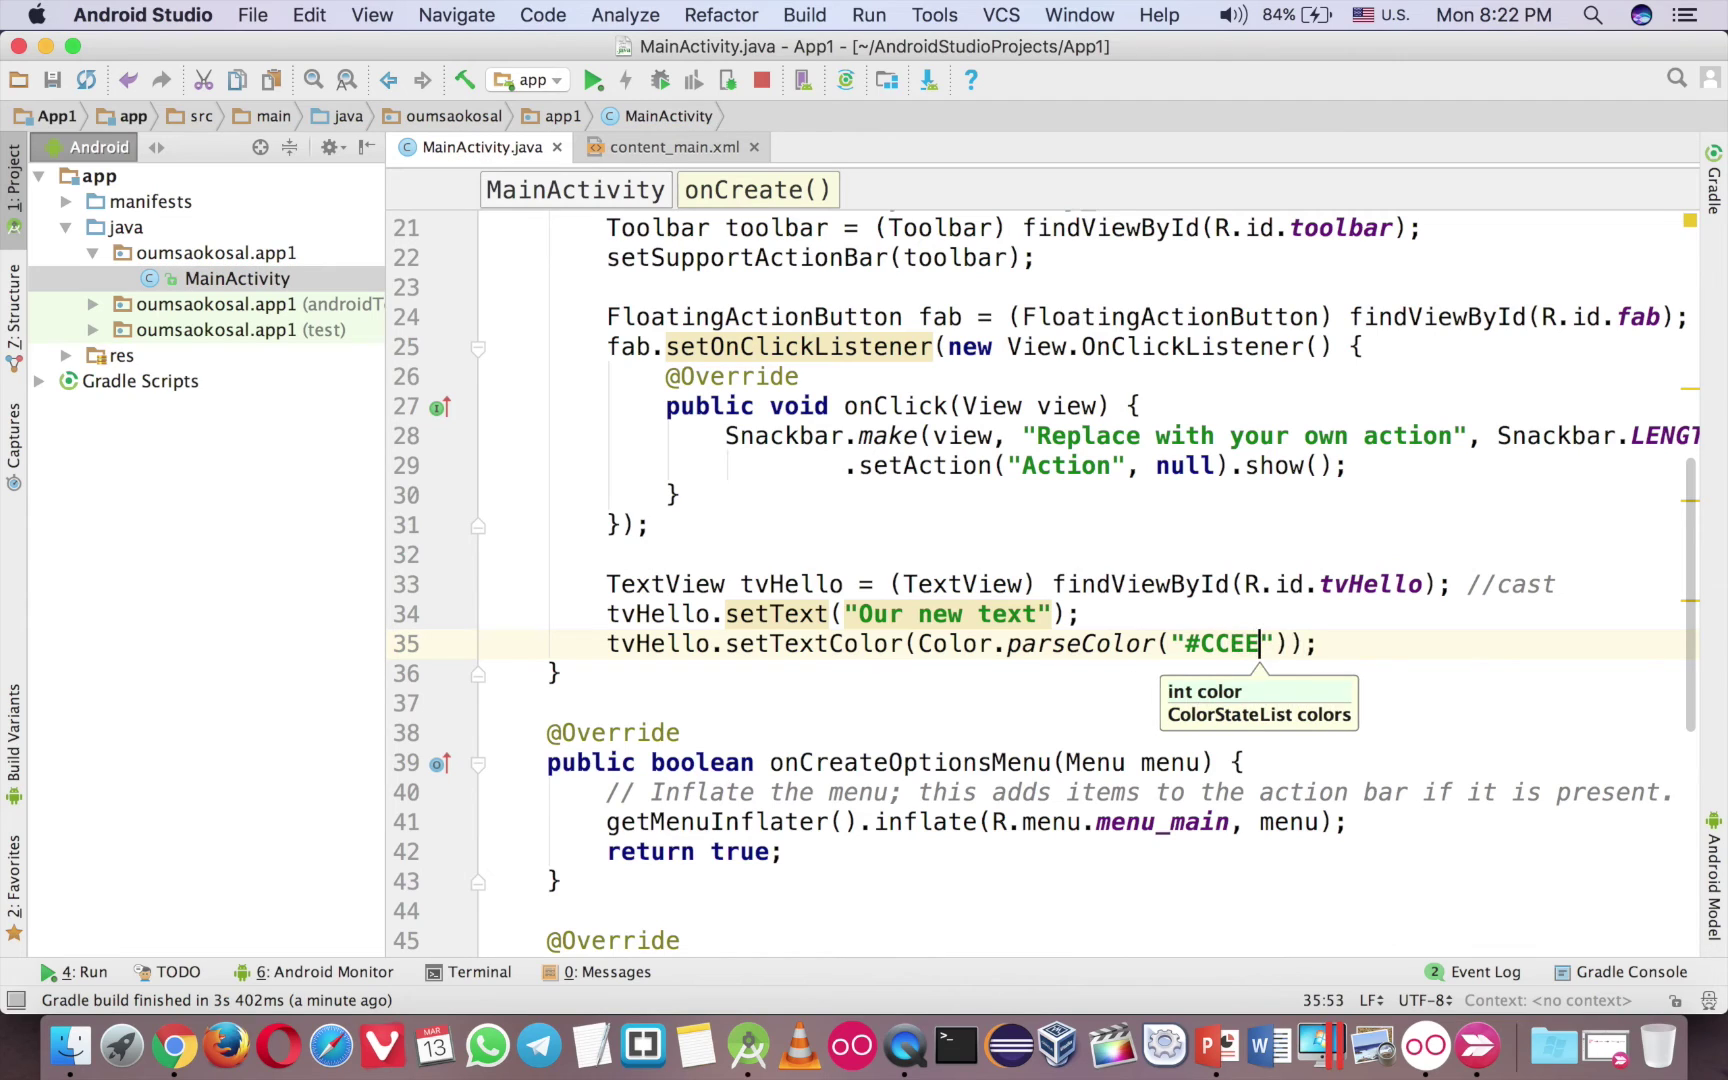
text(00)
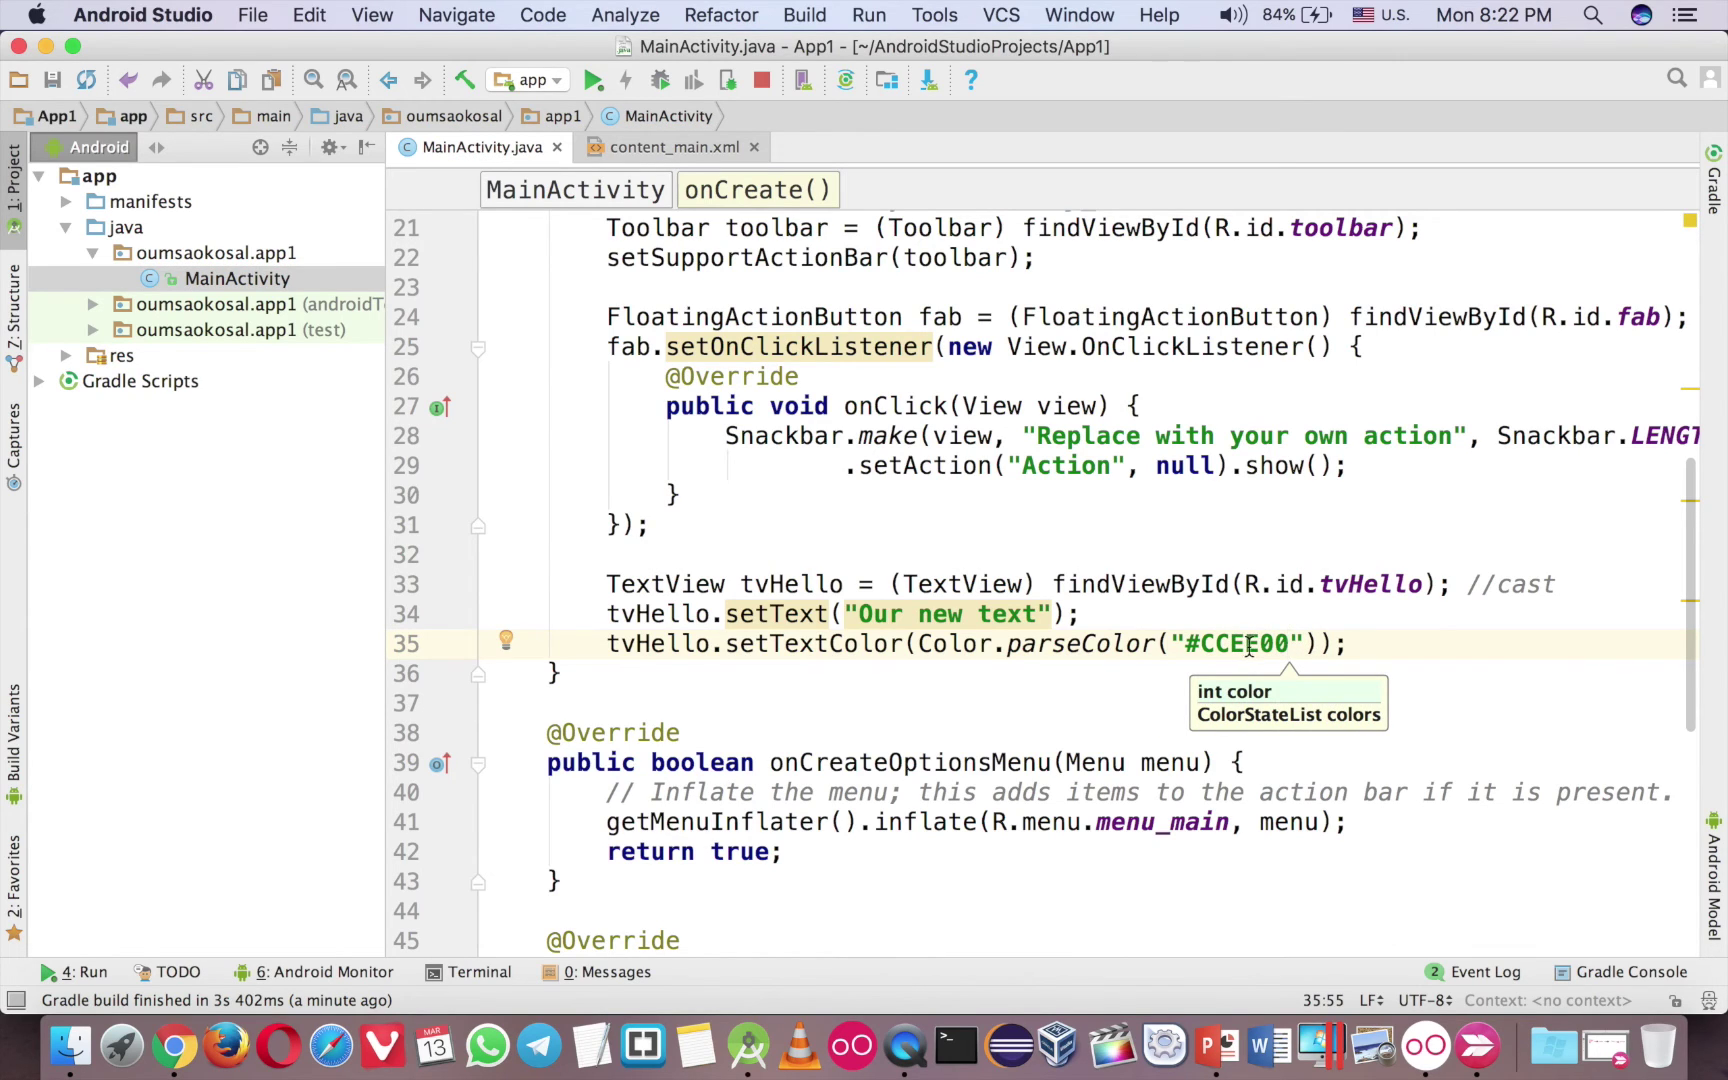
- Run the app to see the yellow-green text, then shorten the colour to "#CE0"
click(593, 80)
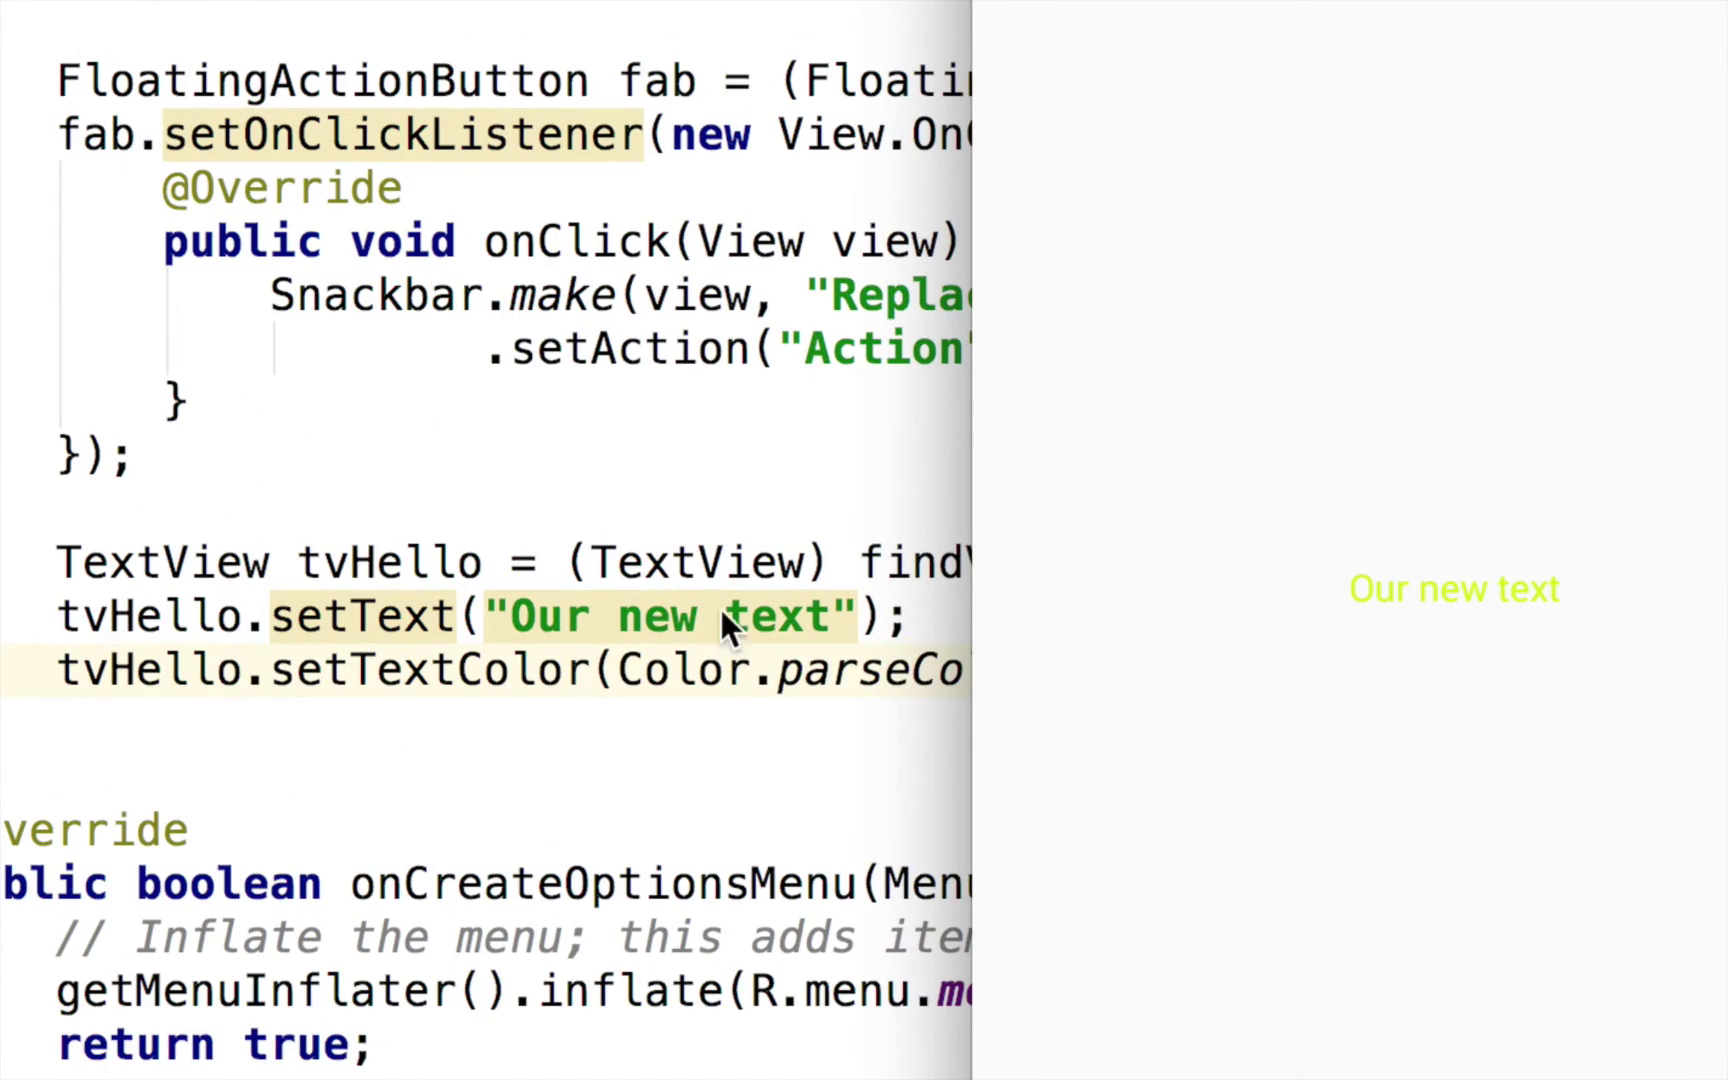
click(740, 618)
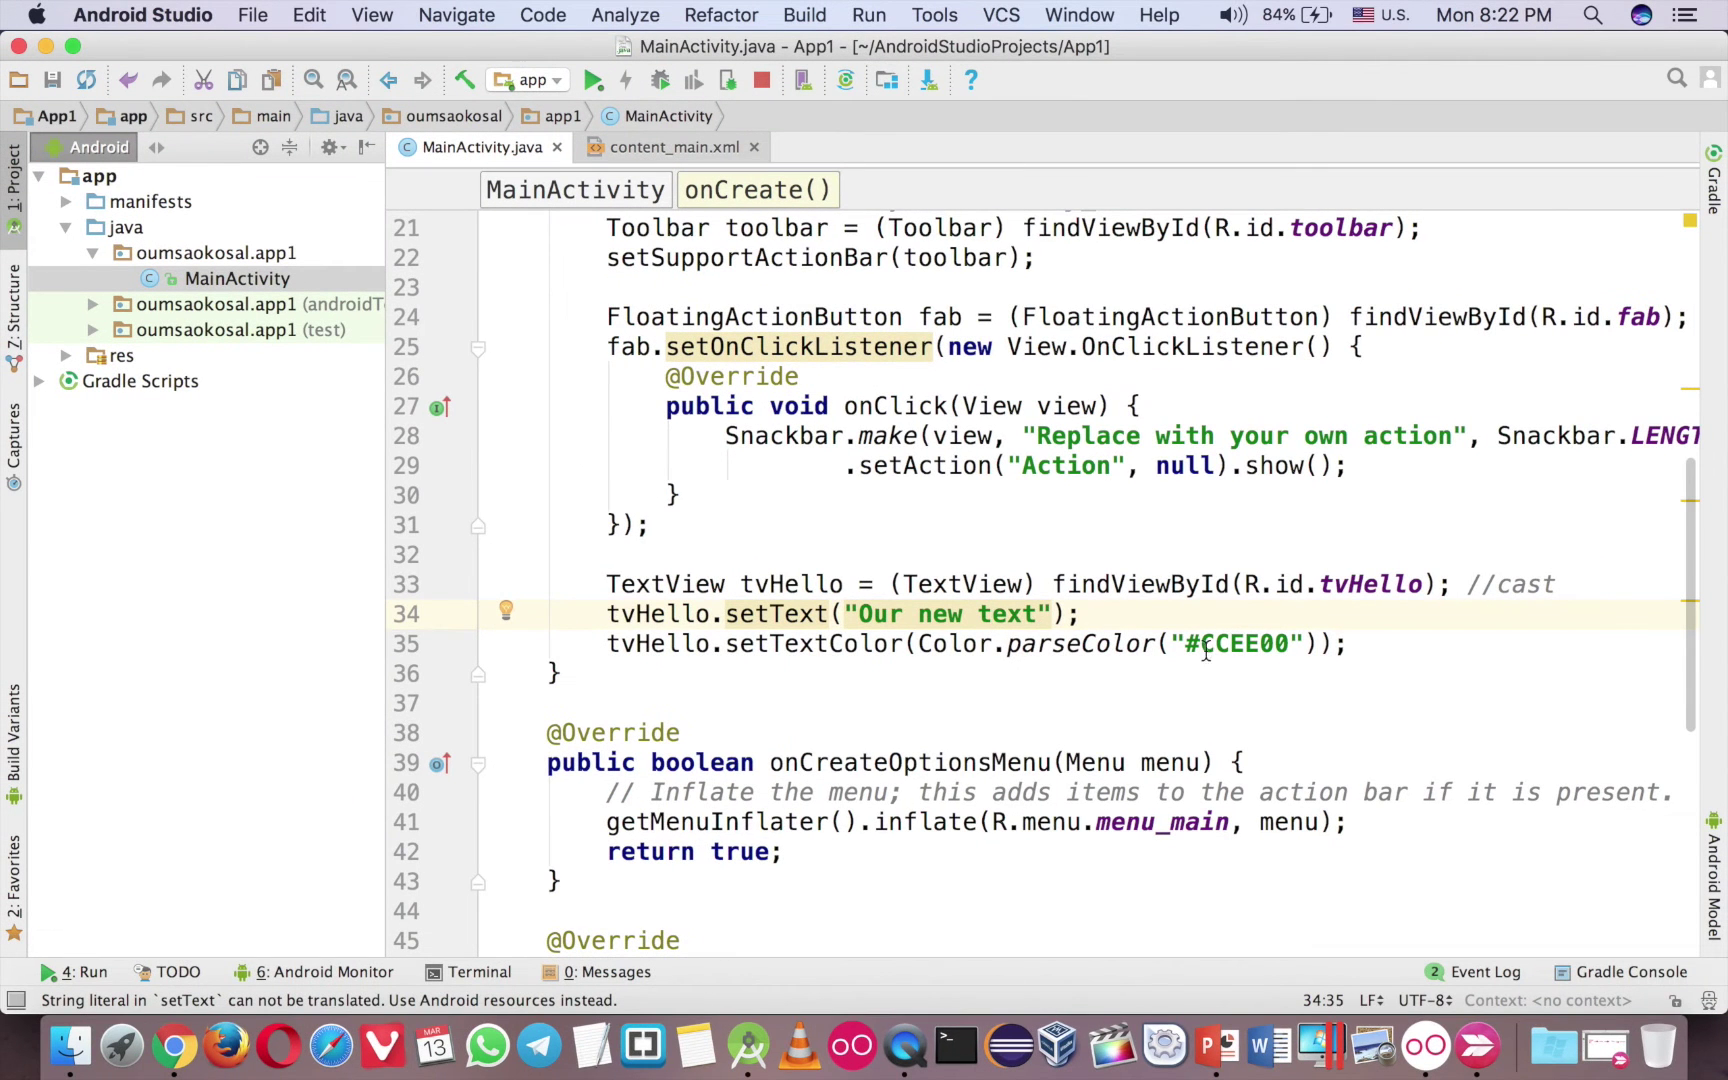
click(1226, 642)
key(BackSpace)
key(Right)
key(BackSpace)
key(Right)
key(BackSpace)
- Rerun the app with "#CE0" and view the 'App1 has stopped' crash in Genymotion
click(594, 80)
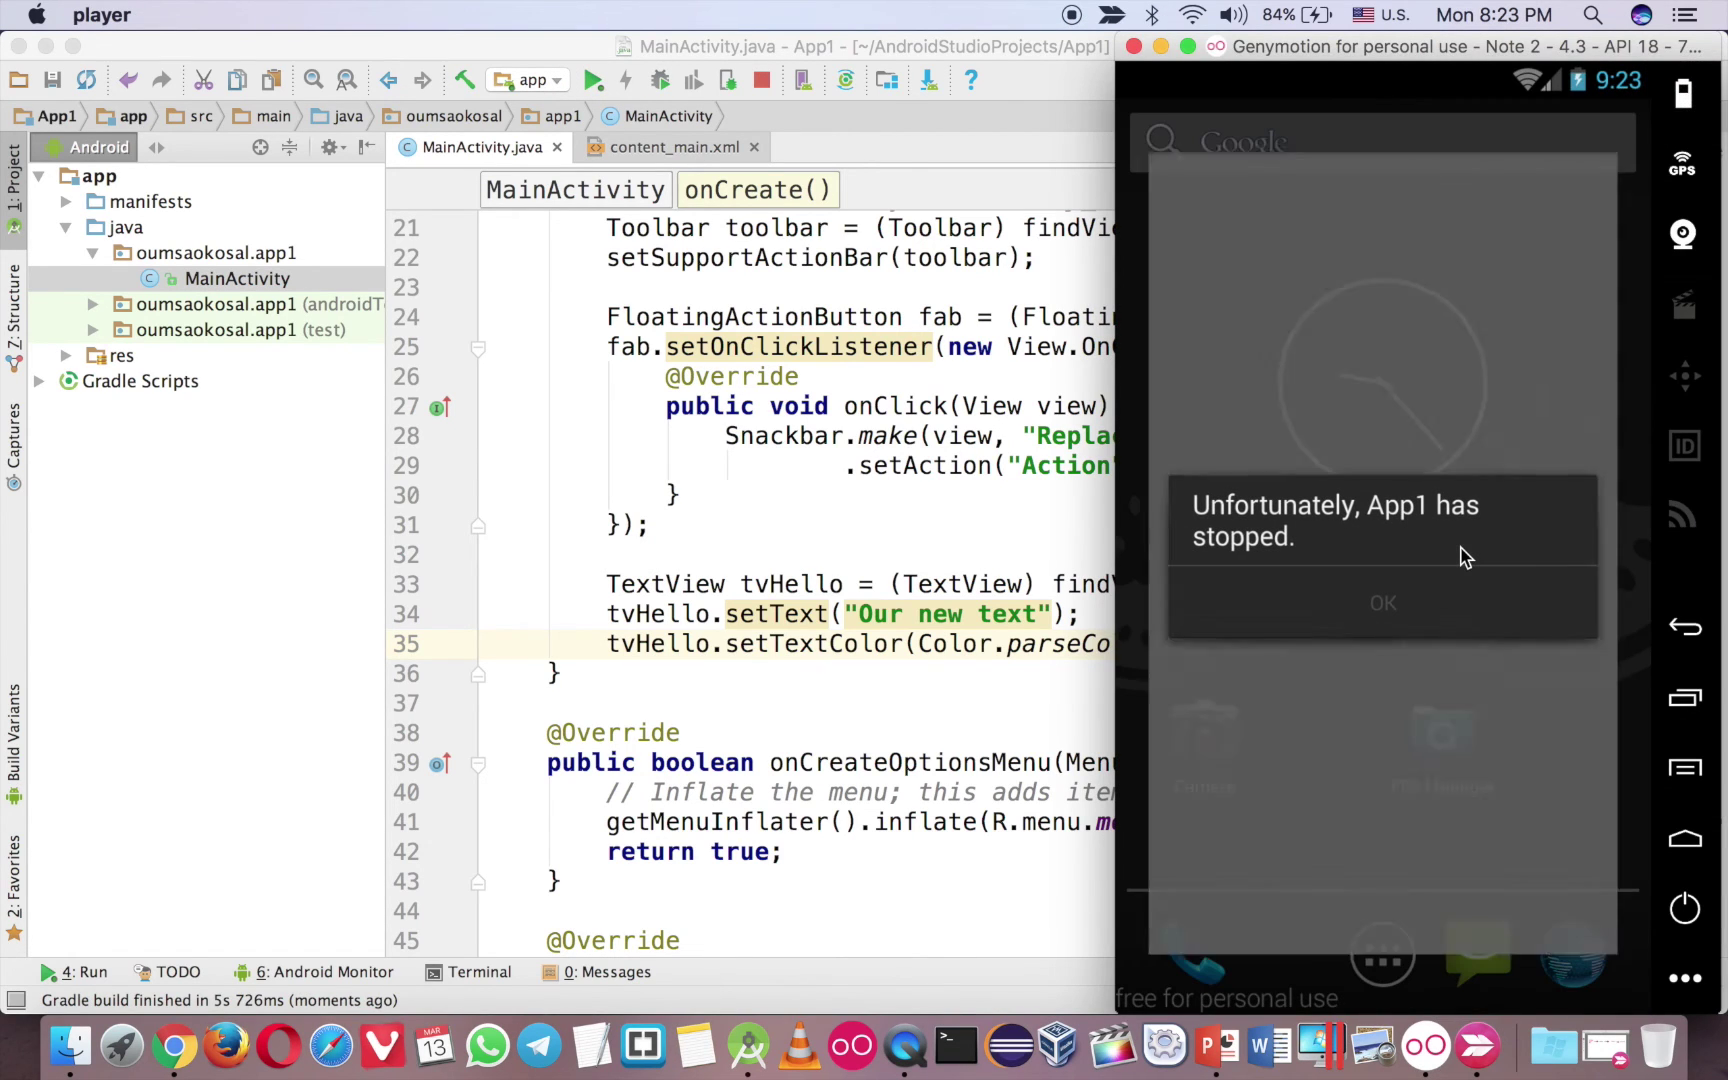
click(912, 643)
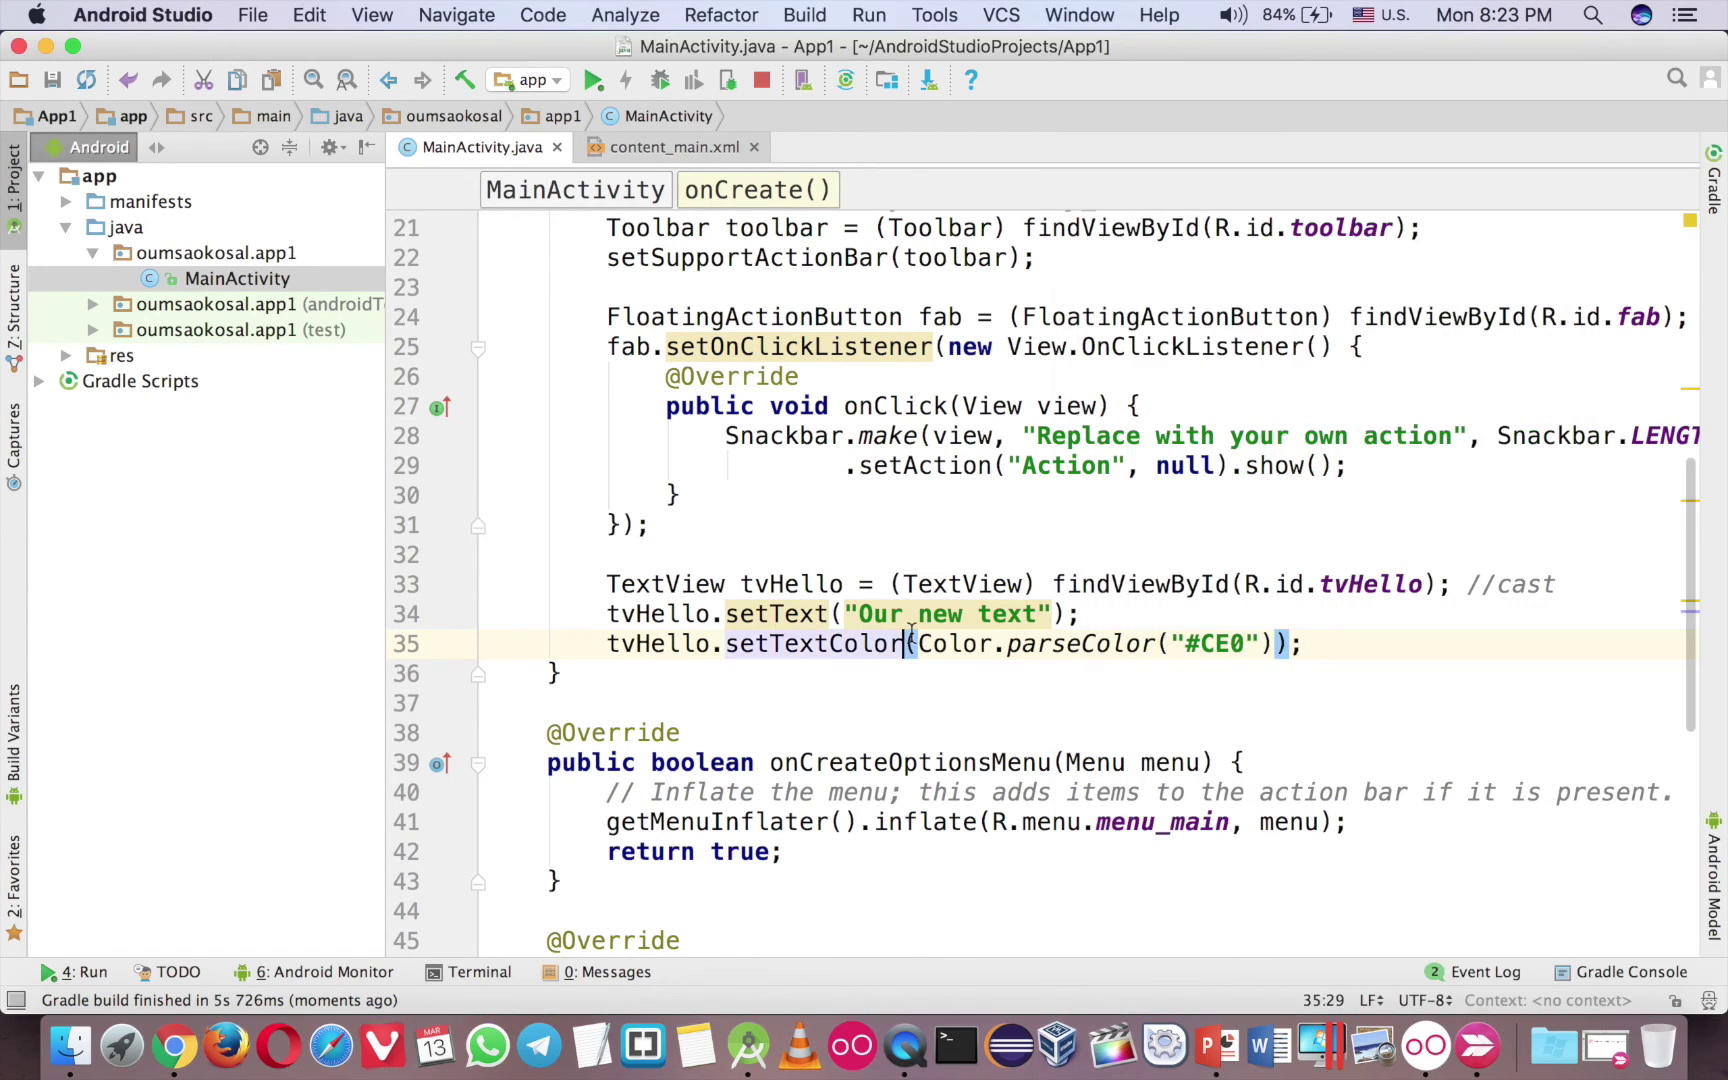
key(super+Tab)
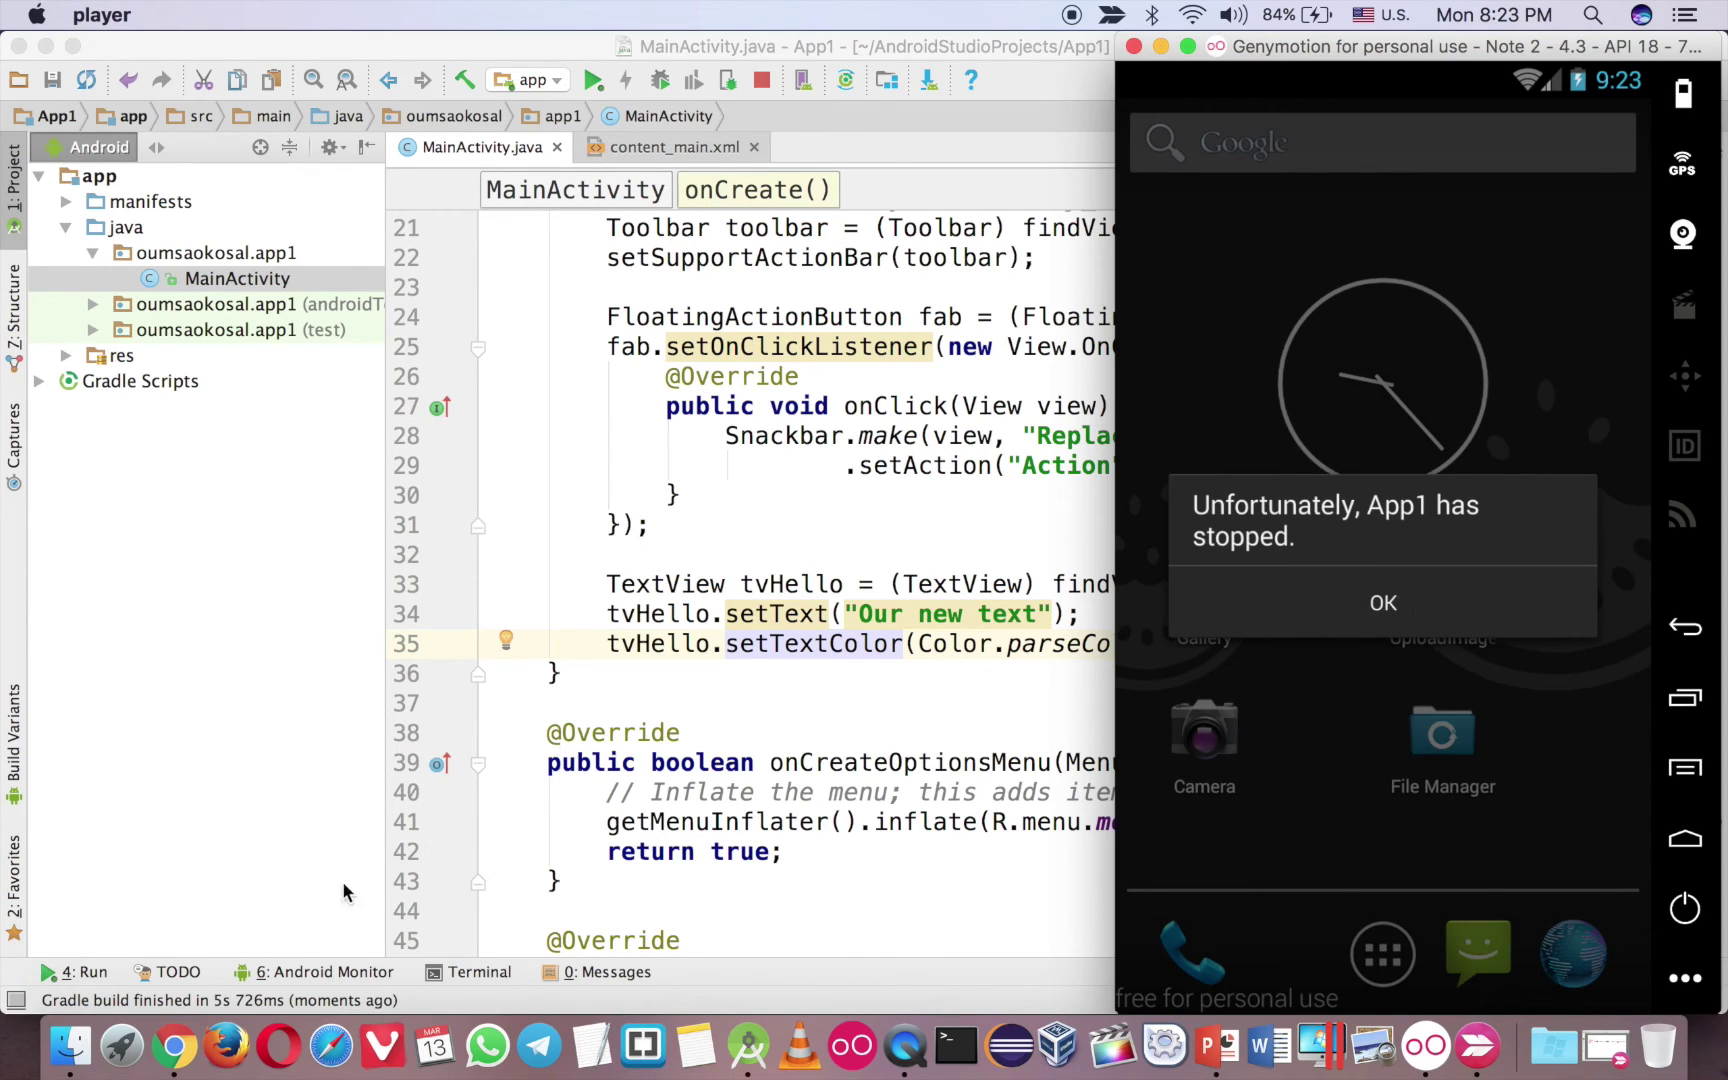
- Trace the logcat Unknown color crash to MainActivity.java:35, then hide the Android Monitor panel
click(328, 974)
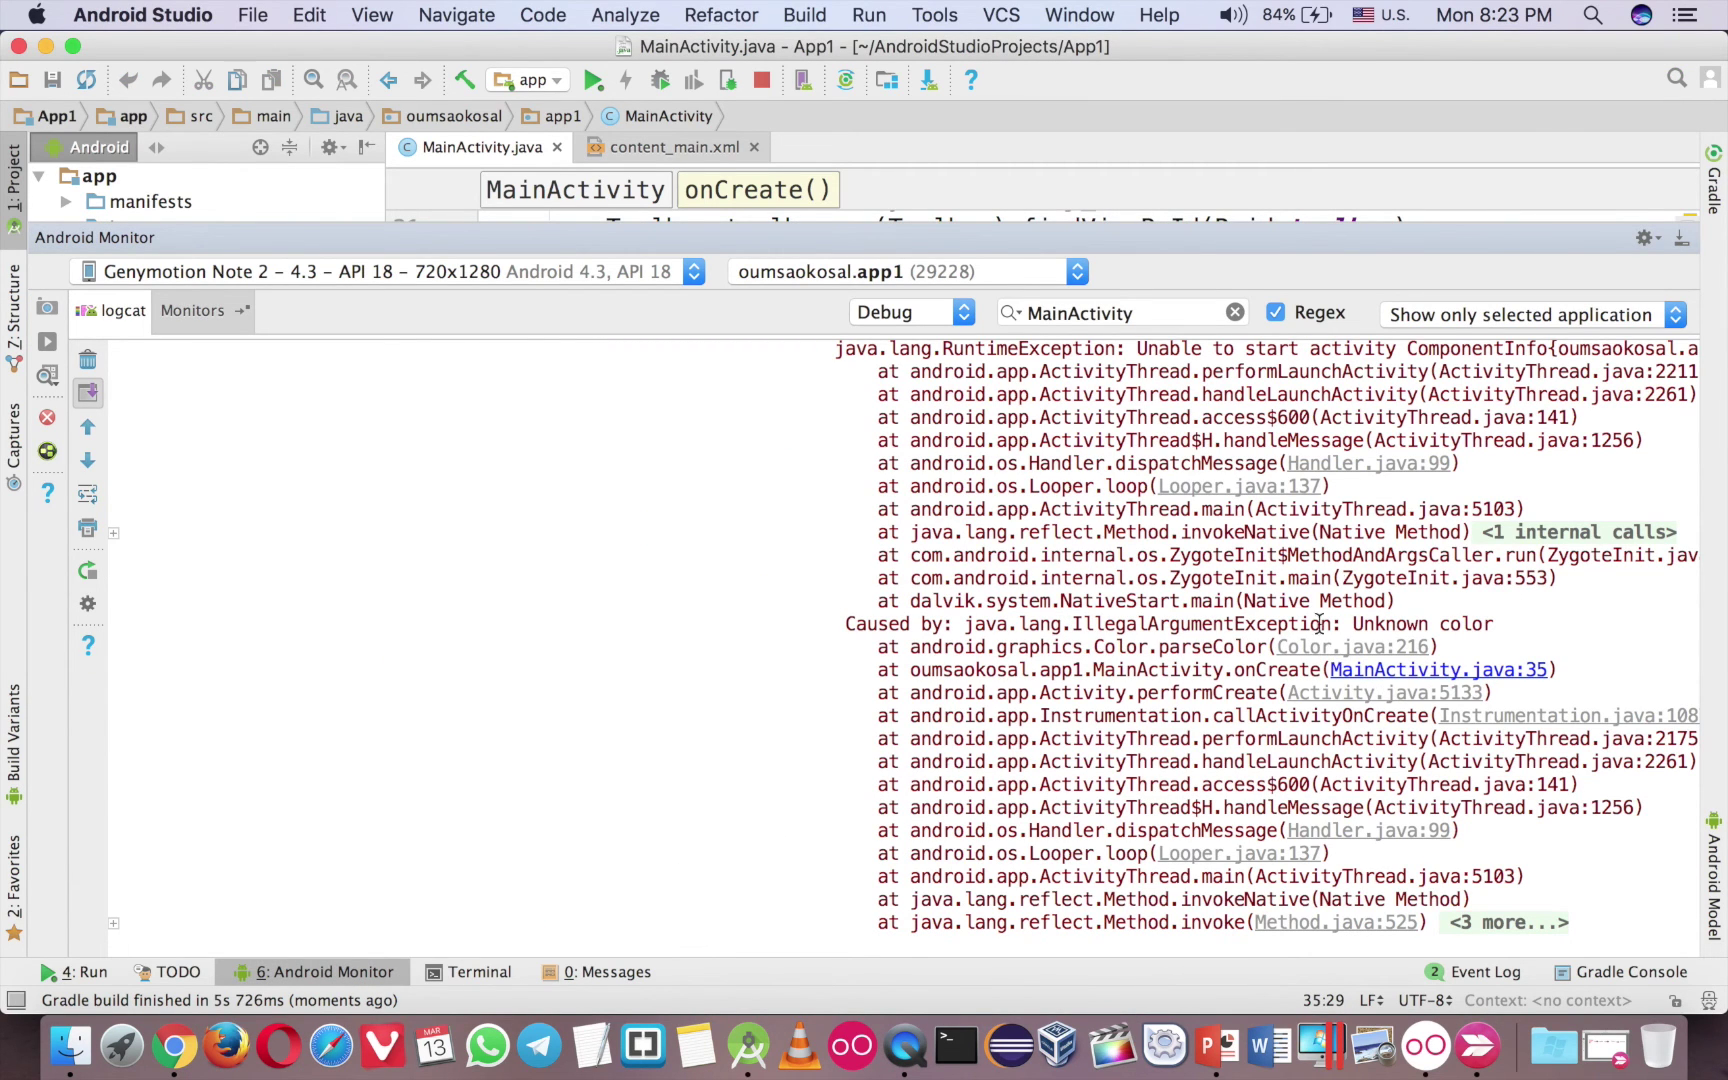
scroll(1391, 536, up, 1)
scroll(1392, 537, left, 4)
scroll(1392, 536, right, 4)
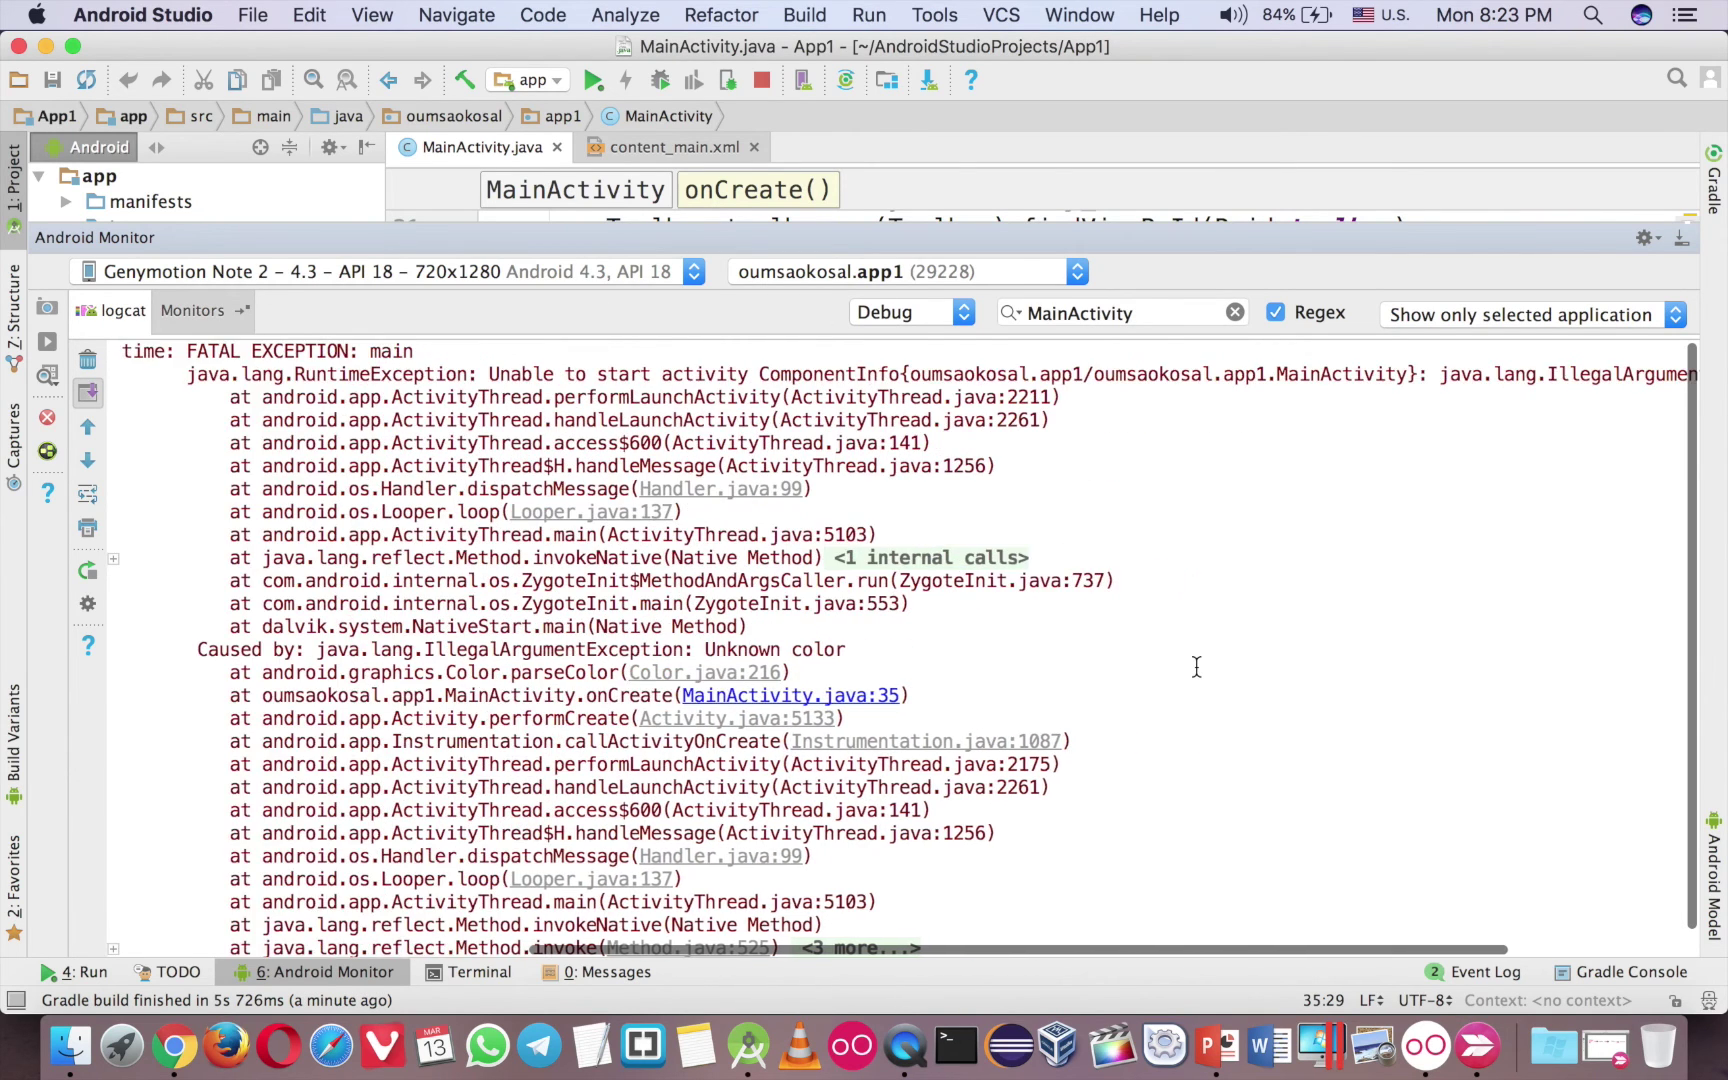
scroll(1196, 667, right, 5)
scroll(1196, 667, right, 1)
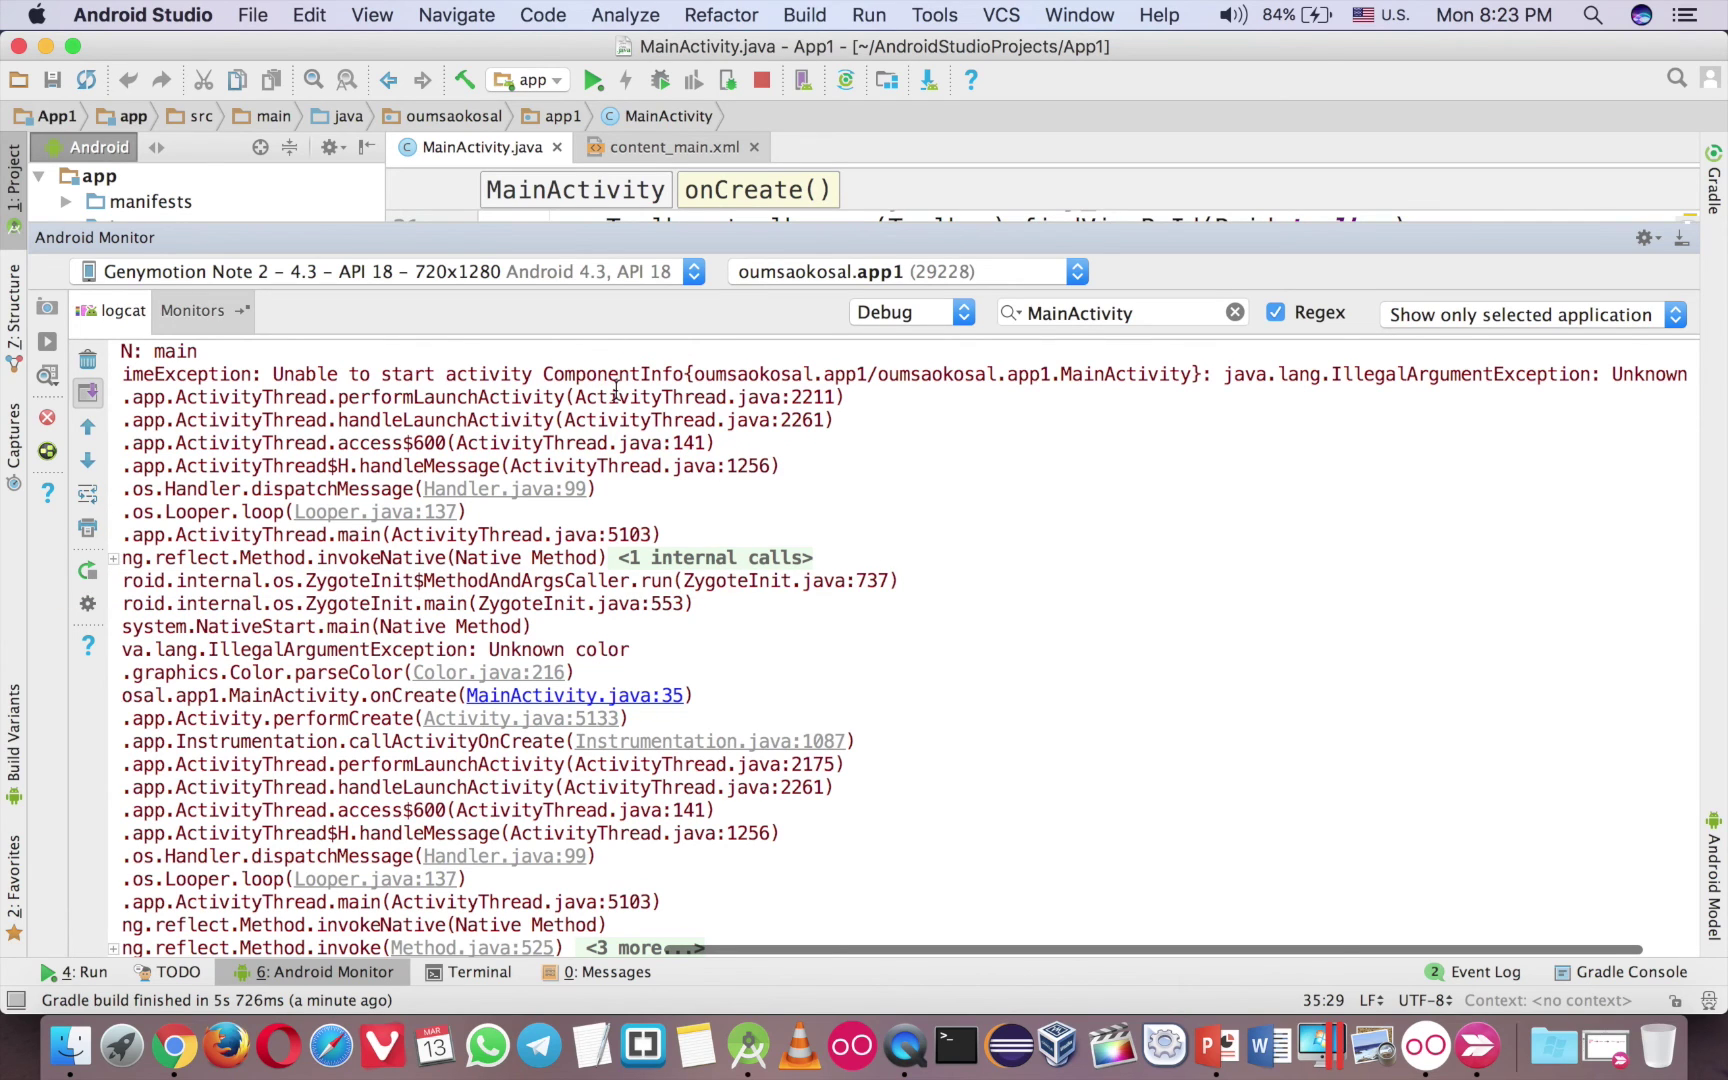
scroll(674, 614, left, 2)
scroll(674, 614, down, 1)
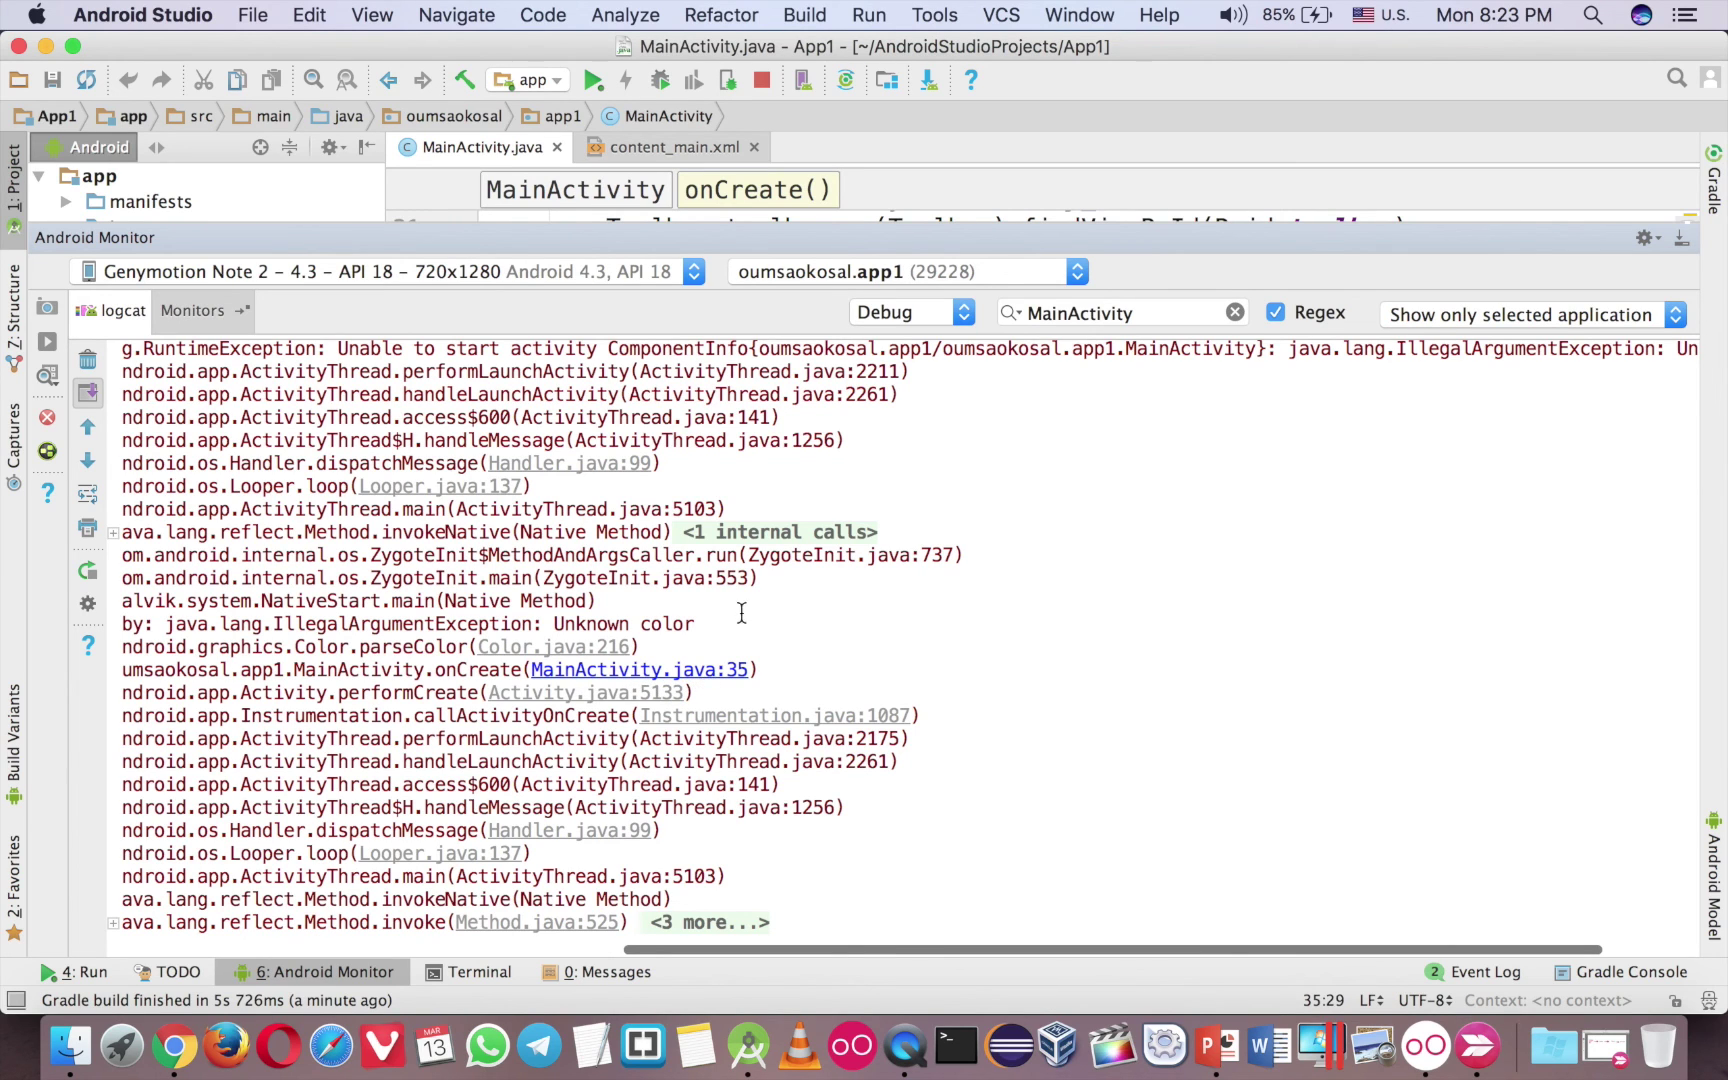
scroll(752, 612, left, 3)
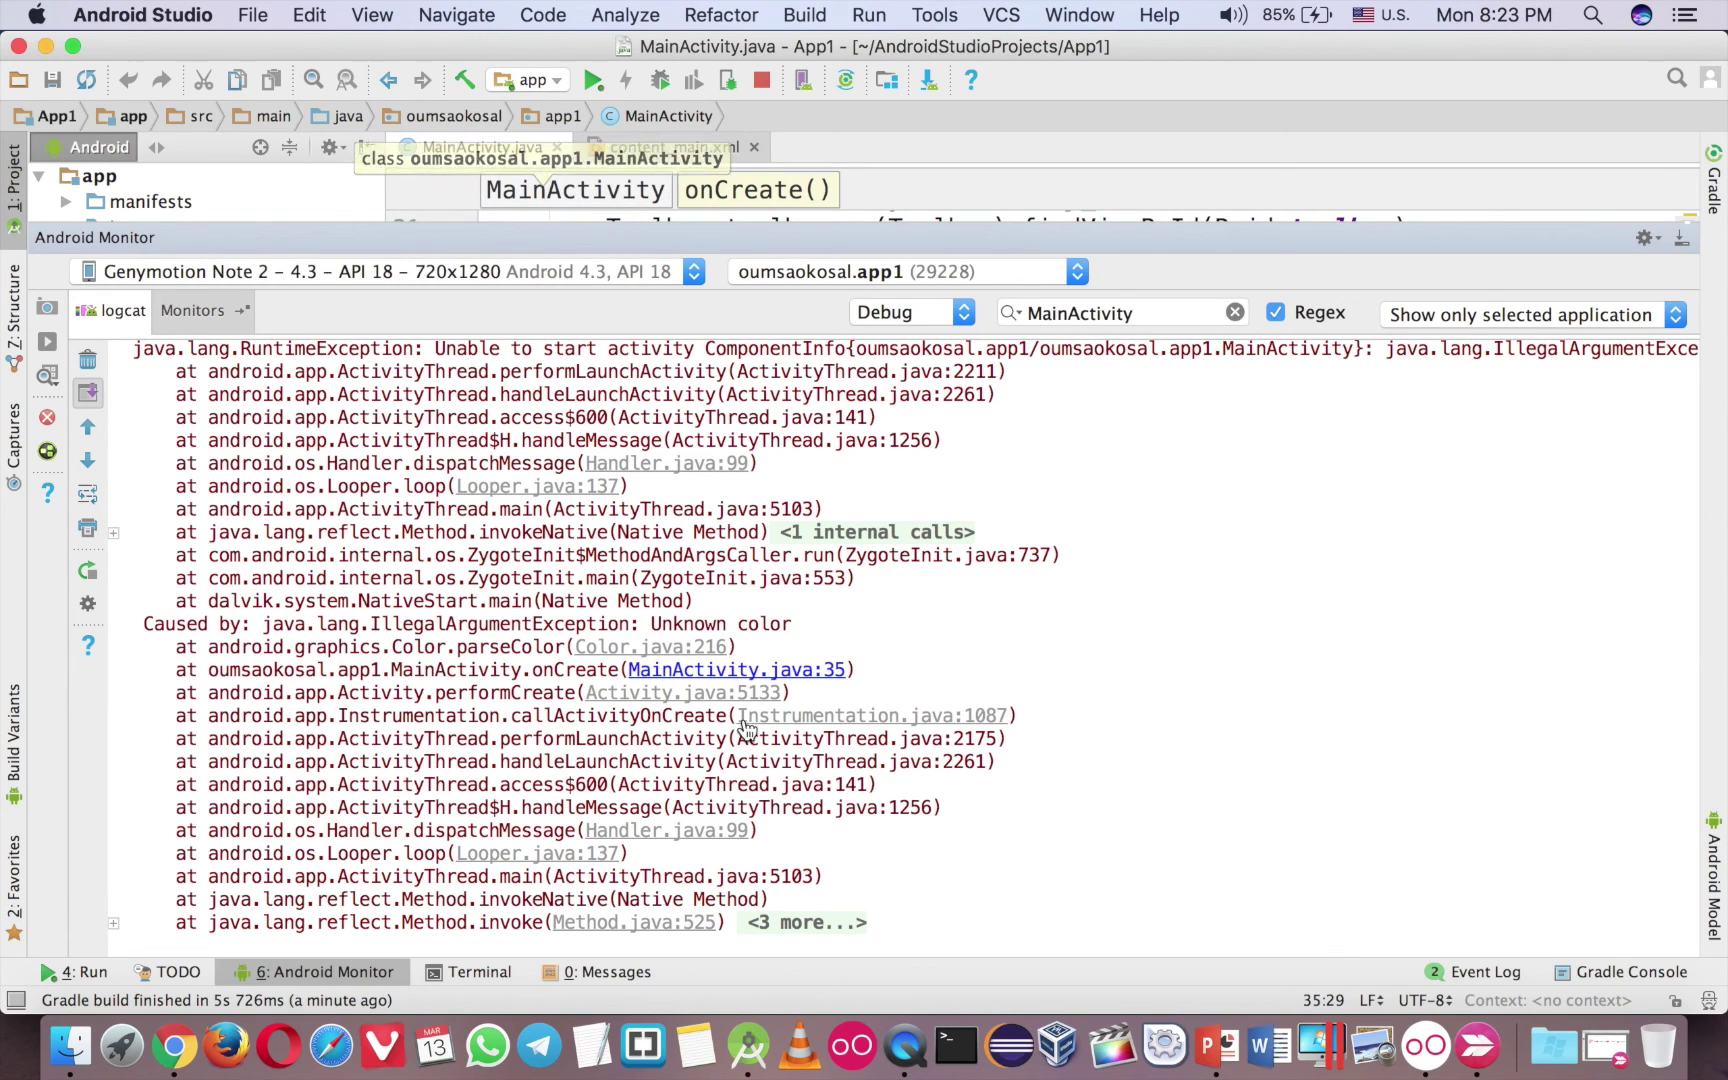
click(807, 671)
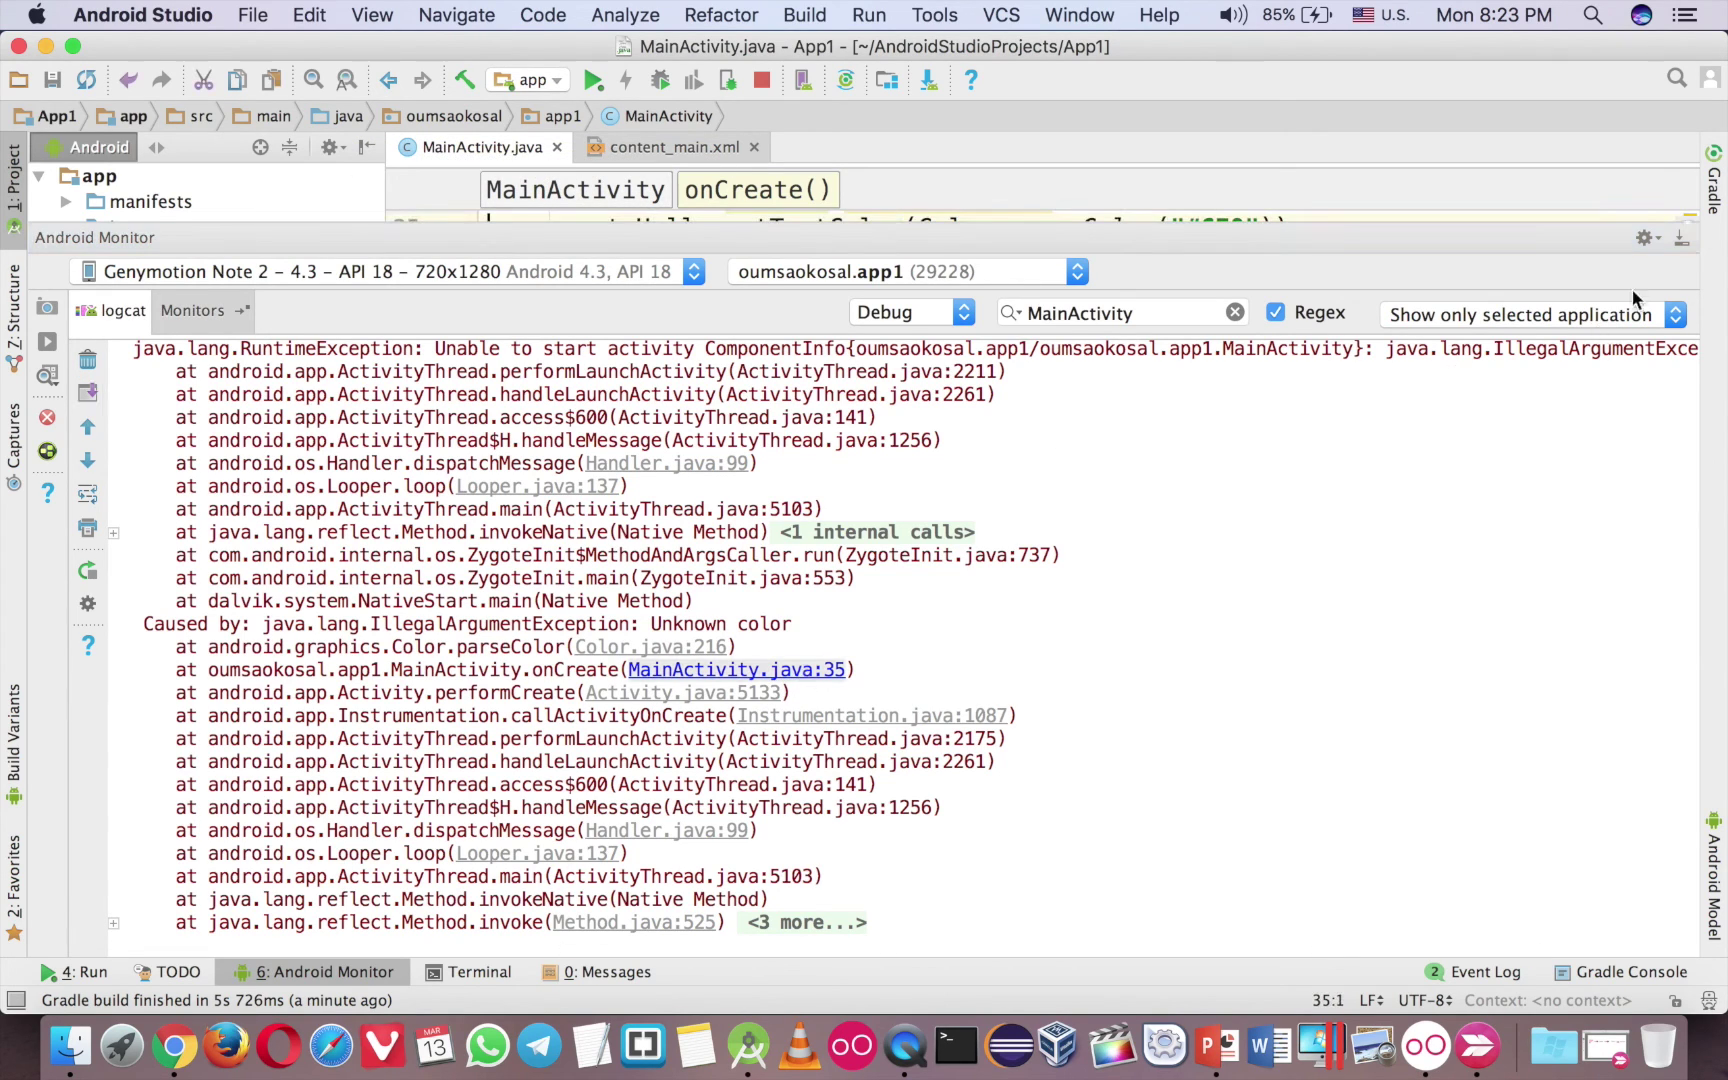
click(1680, 237)
scroll(1495, 409, up, 3)
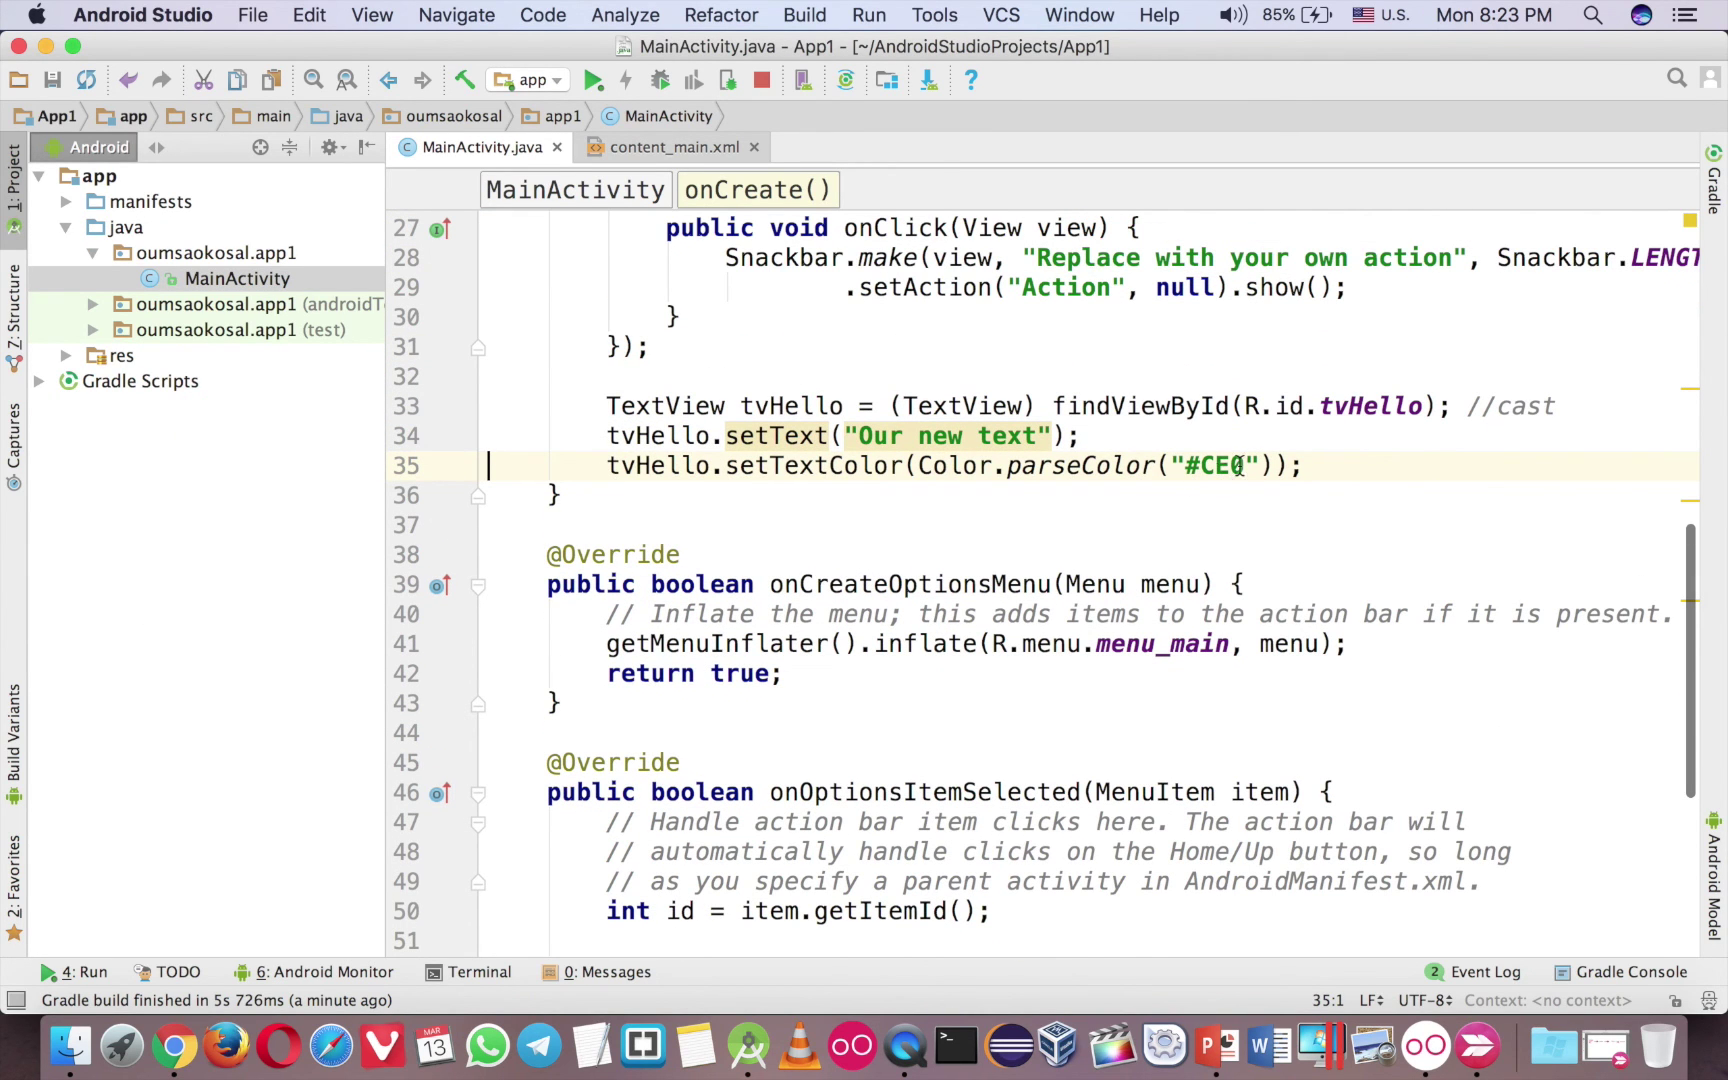
- Change the line 35 colour string from "#CE0" back to "#CCEE00" and rerun the app
click(1251, 464)
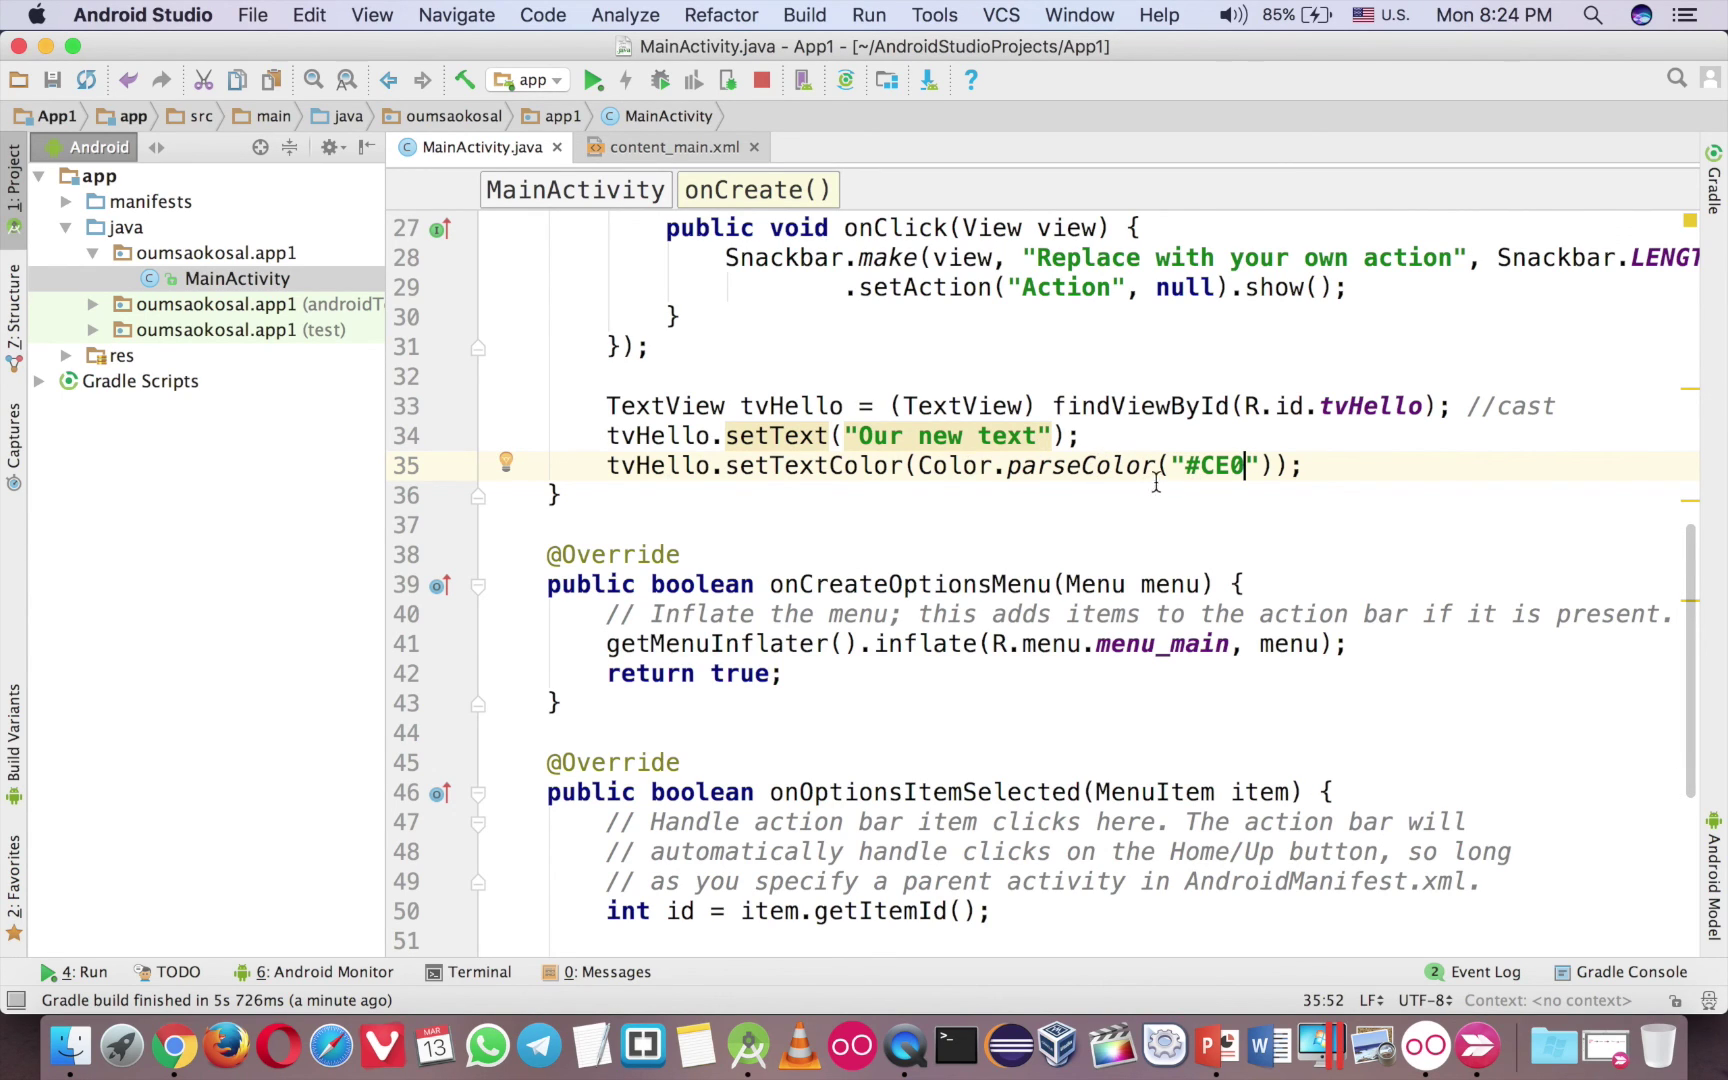
click(1213, 464)
scroll(1210, 464, up, 5)
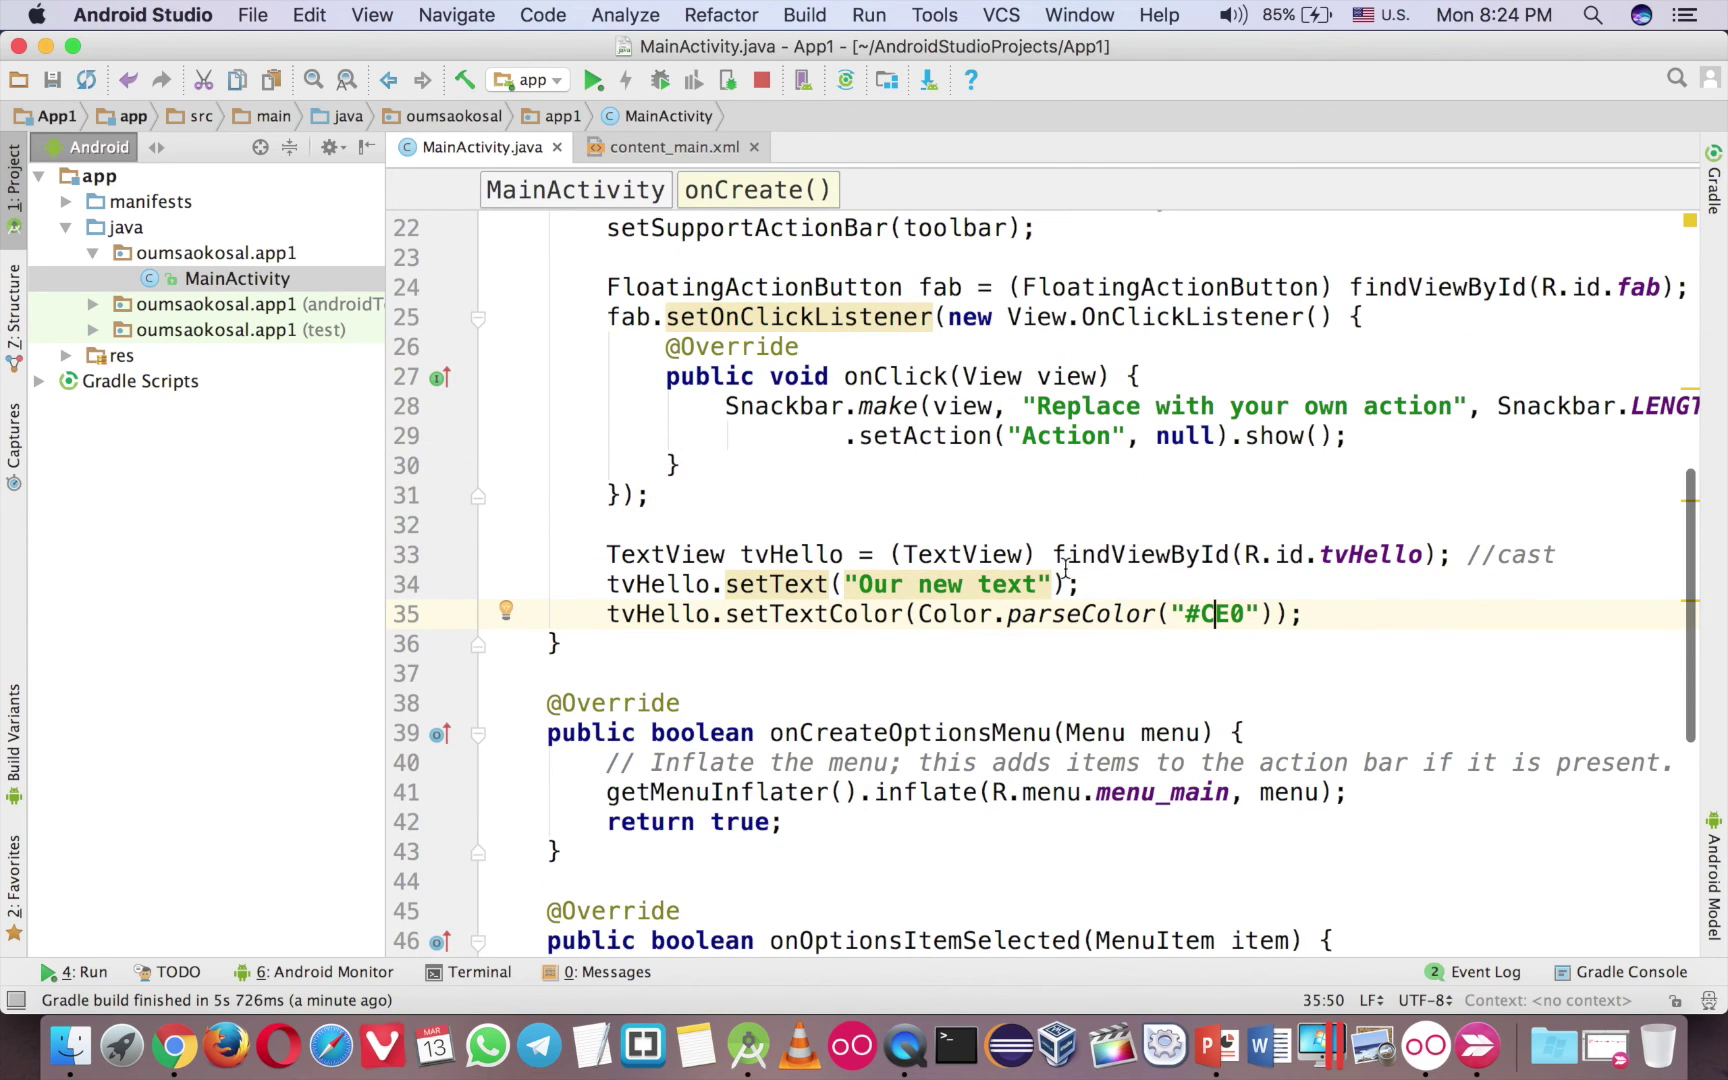
click(1199, 613)
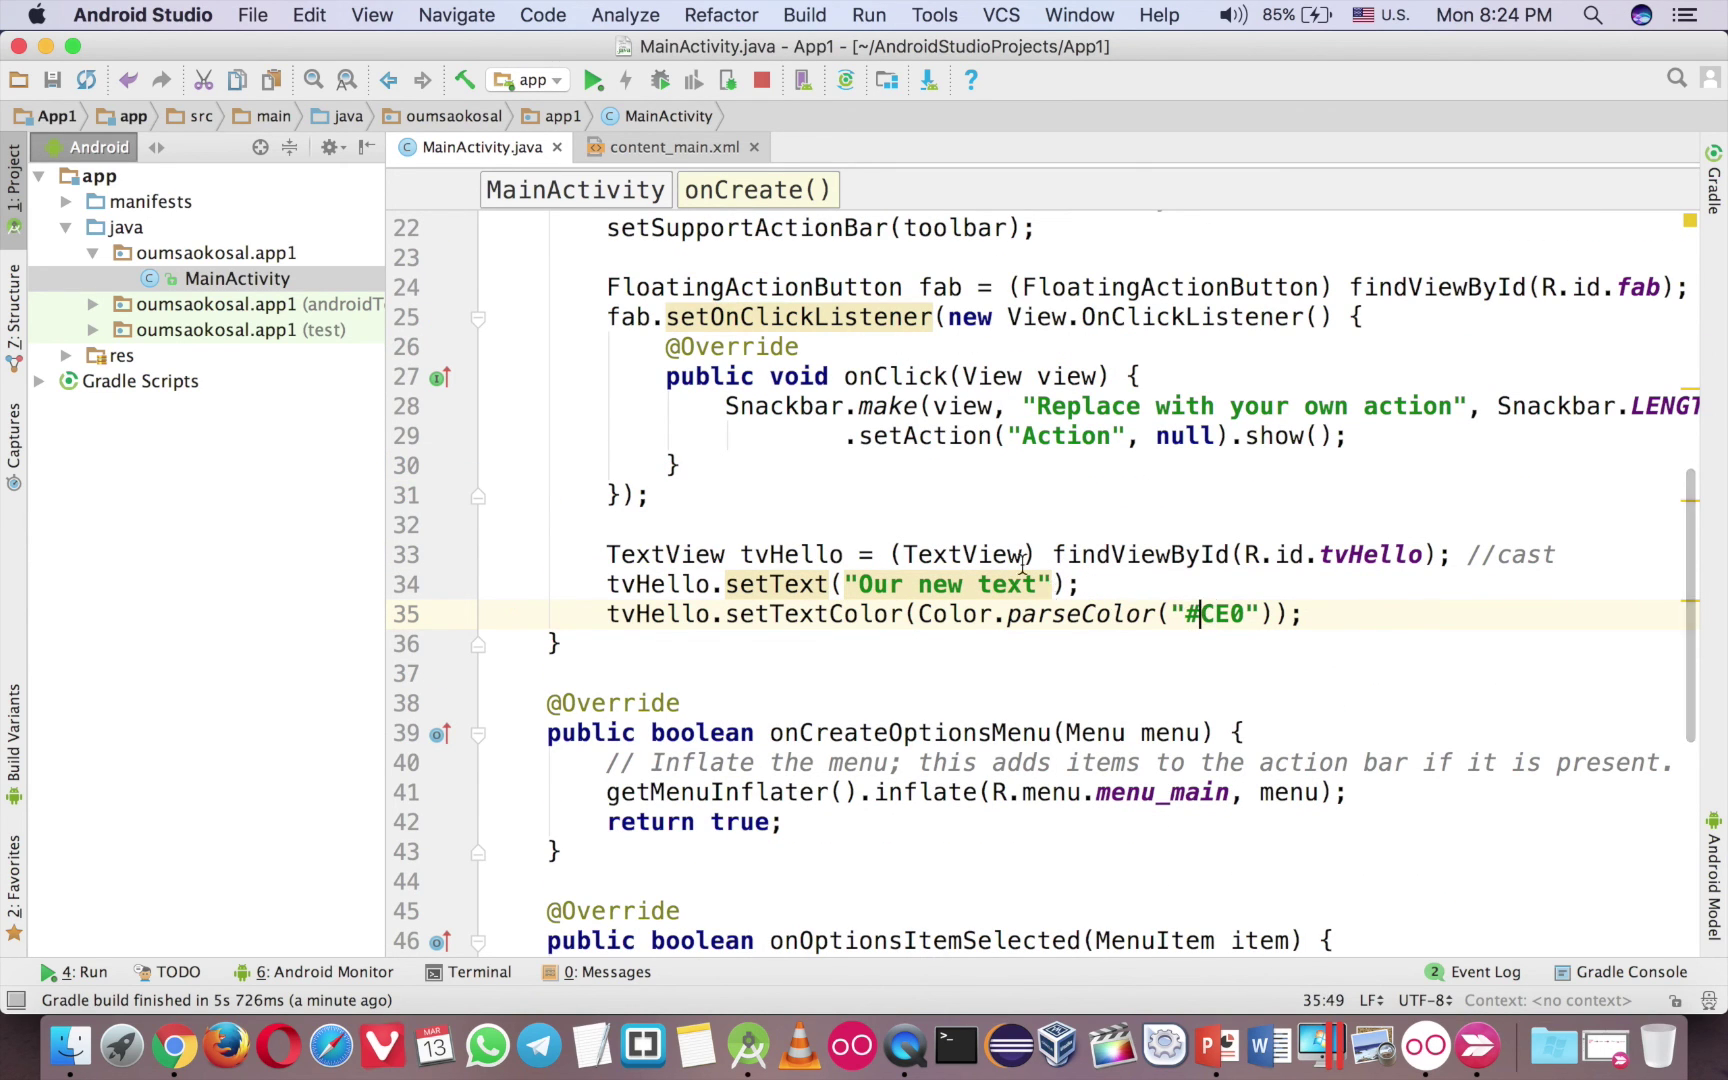
click(1206, 613)
text(C)
key(Right)
text(E)
key(Right)
text(0)
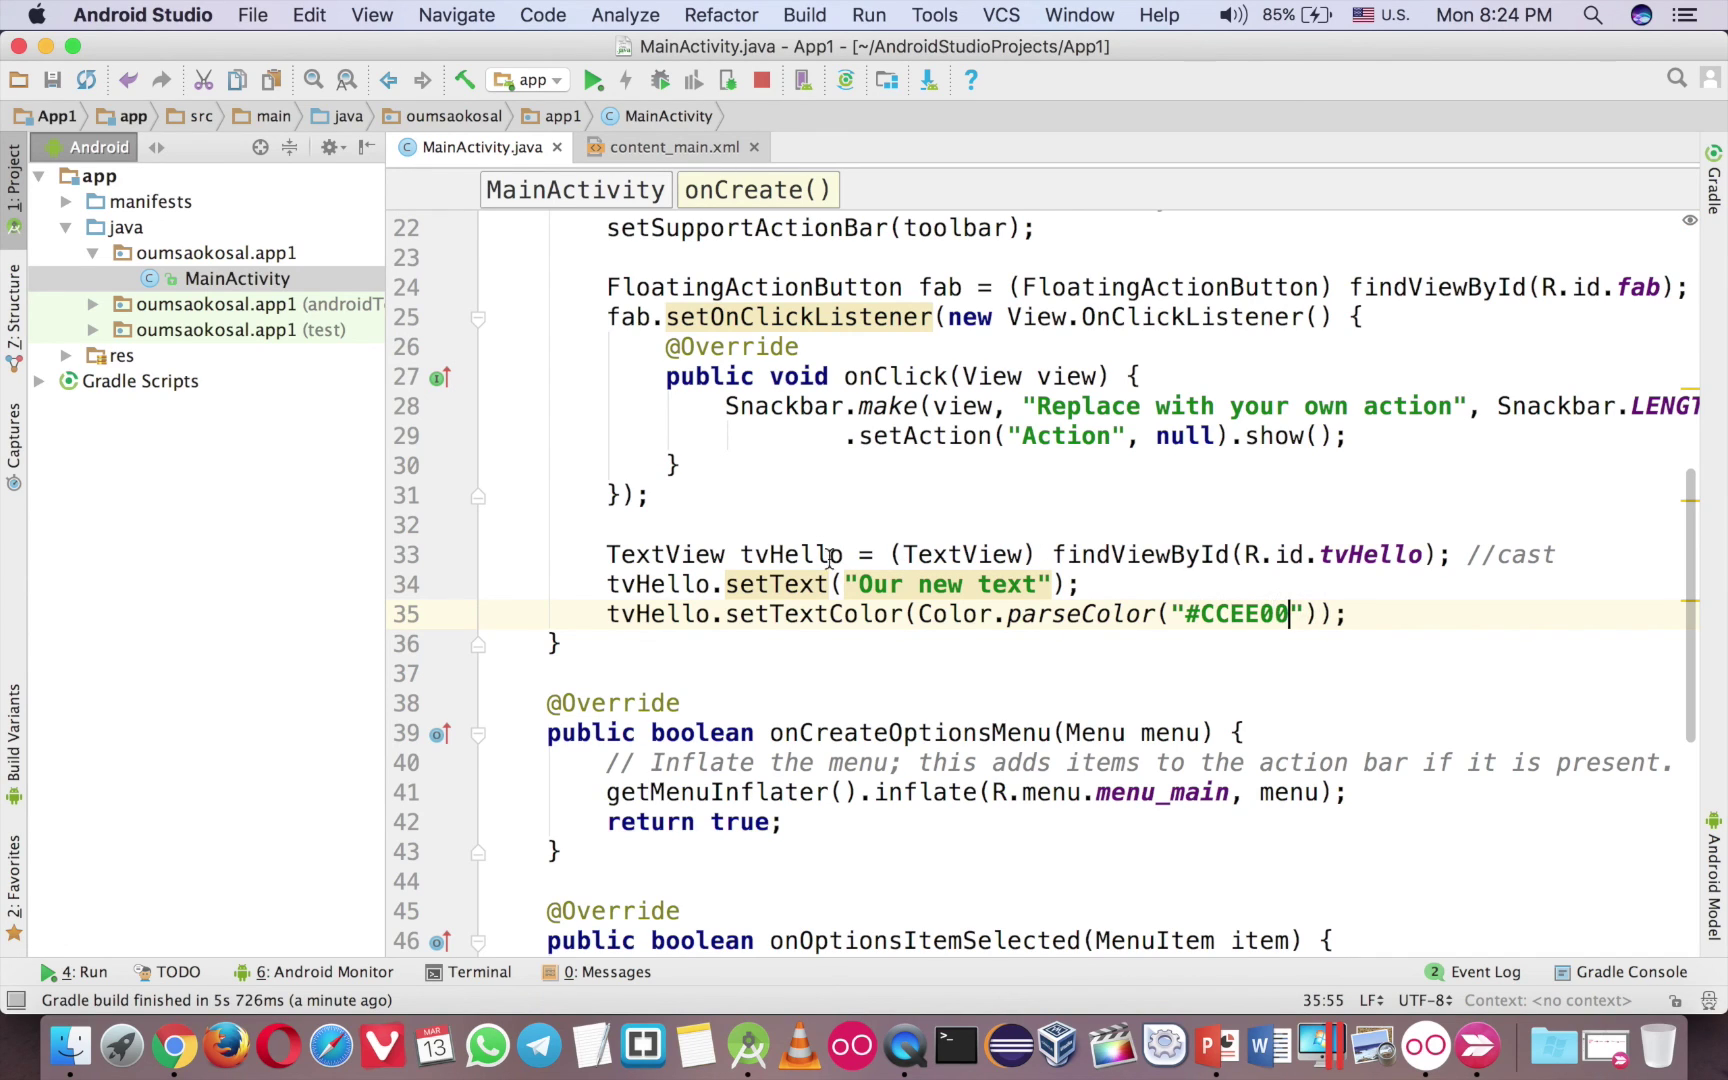
click(591, 81)
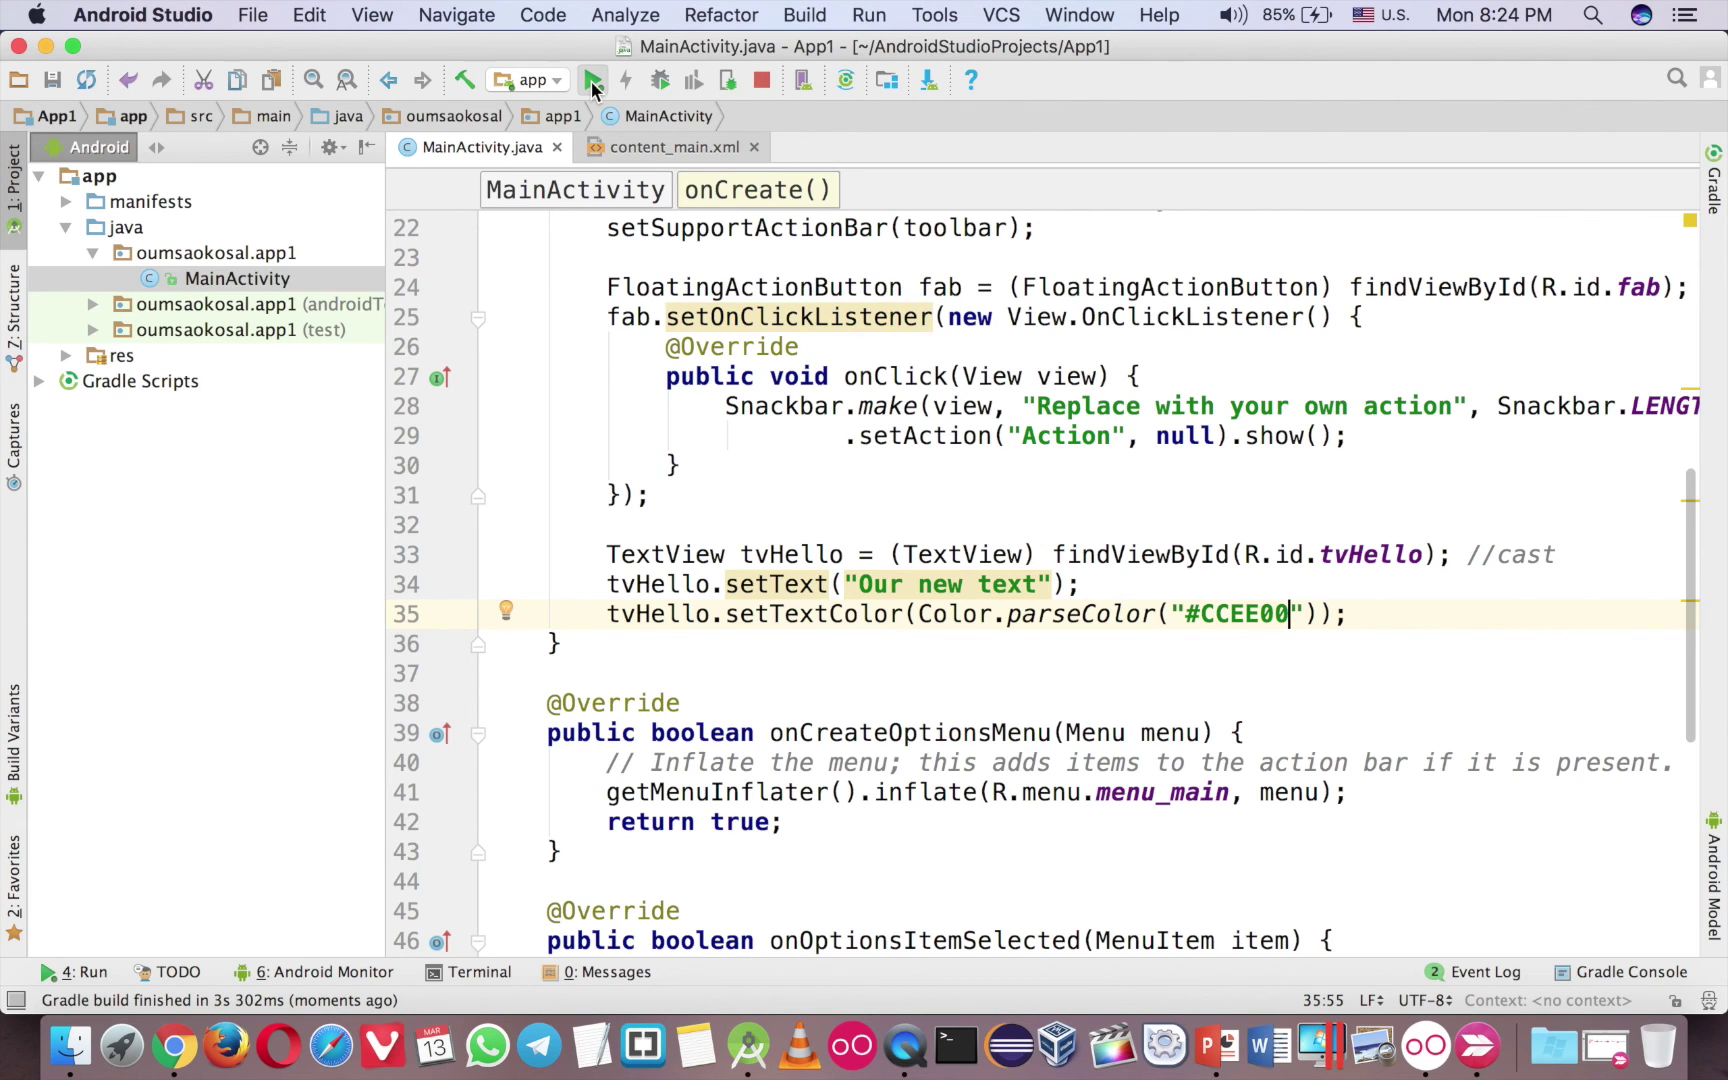
click(674, 147)
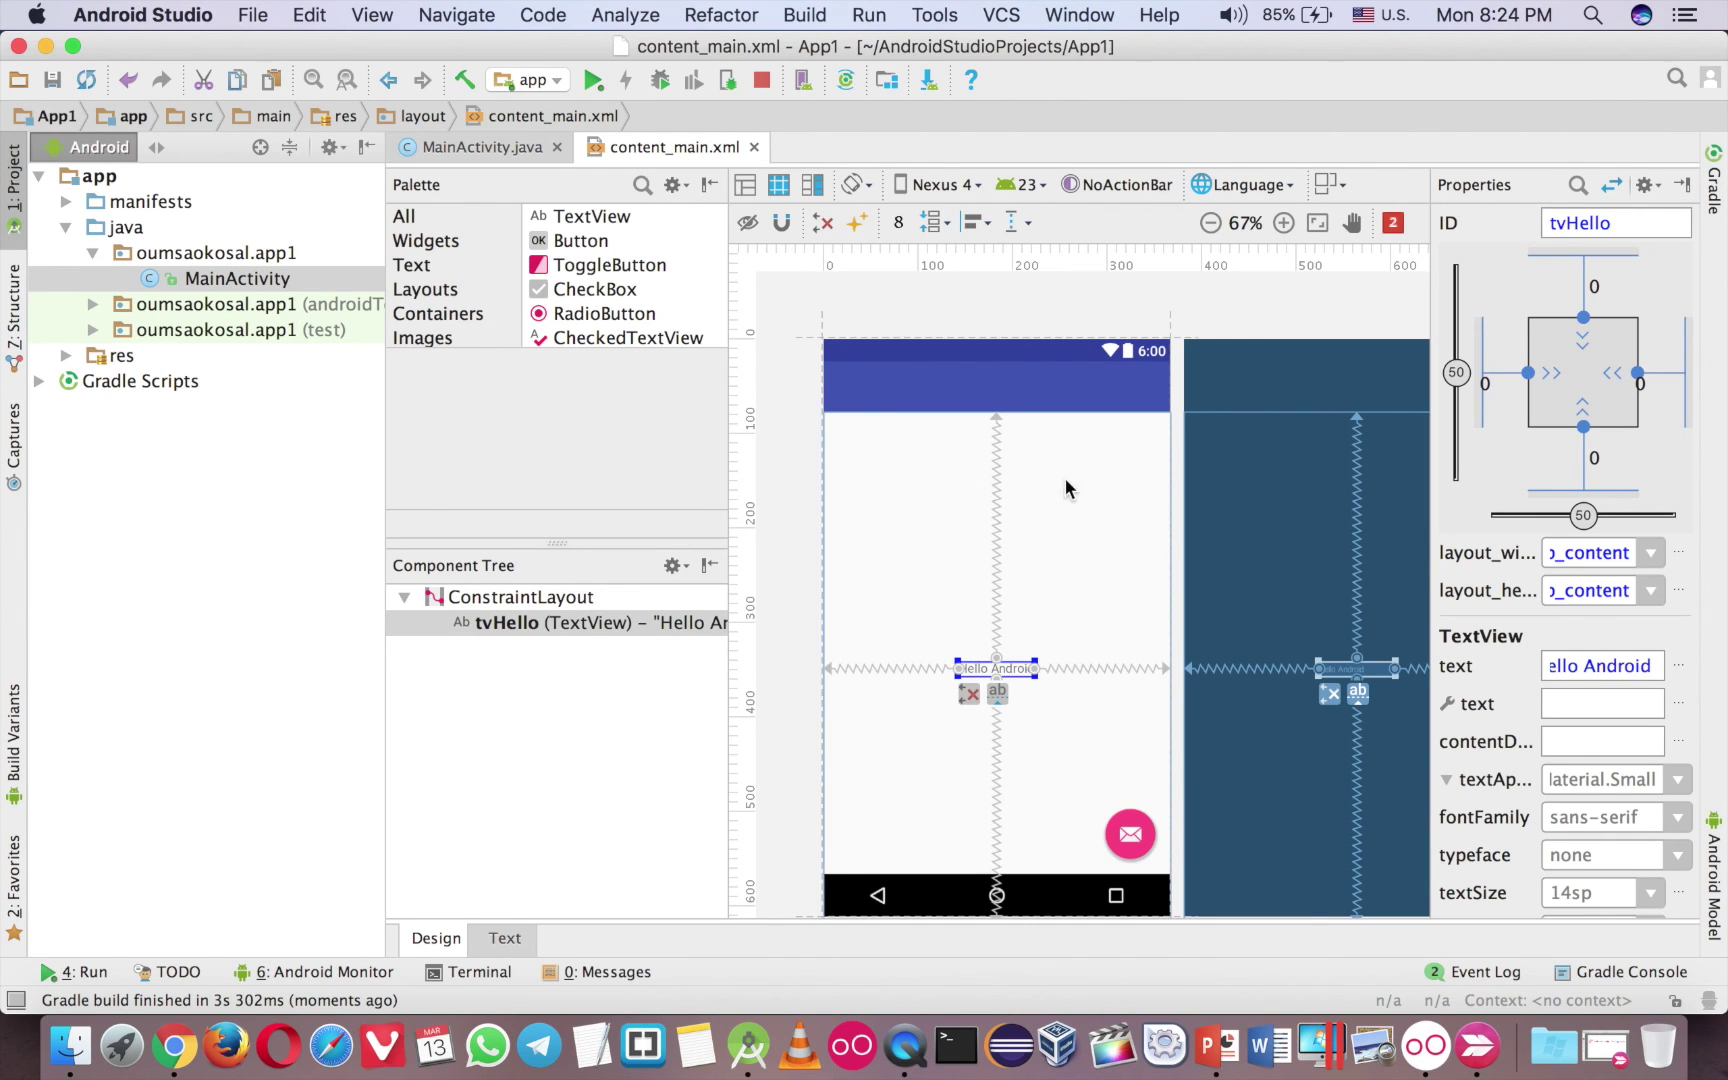
click(496, 145)
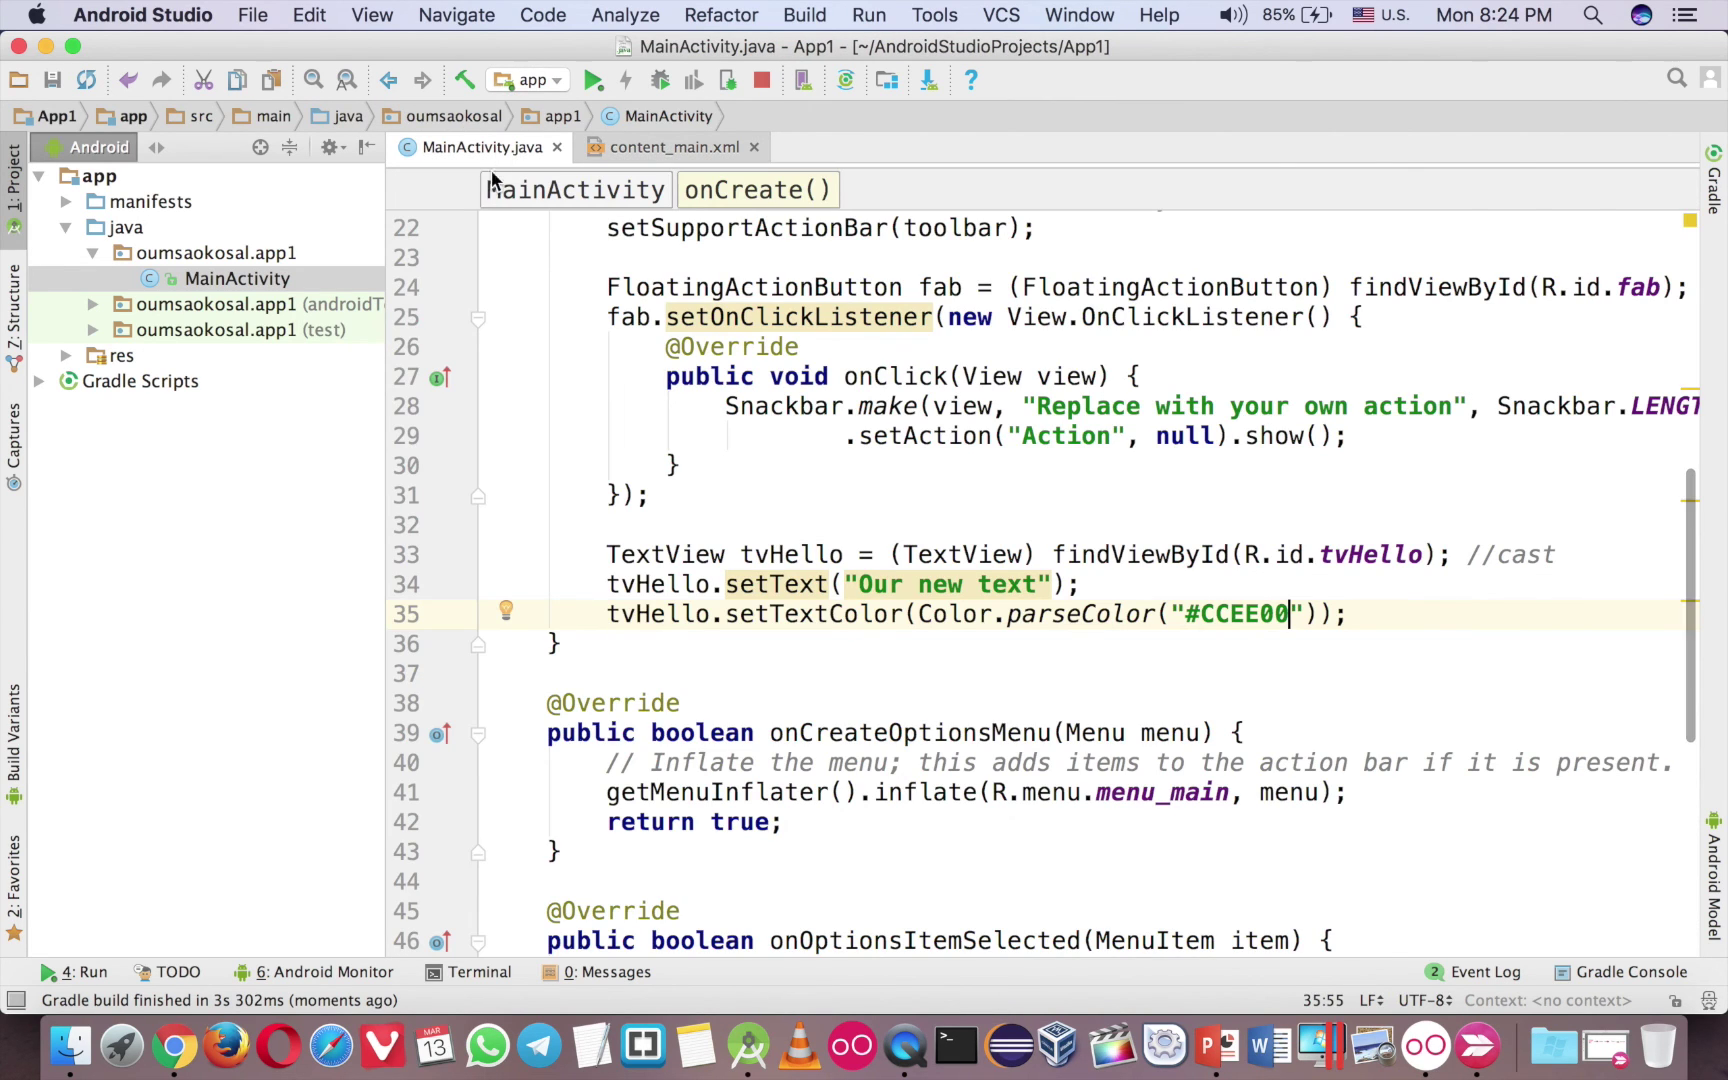
click(1242, 555)
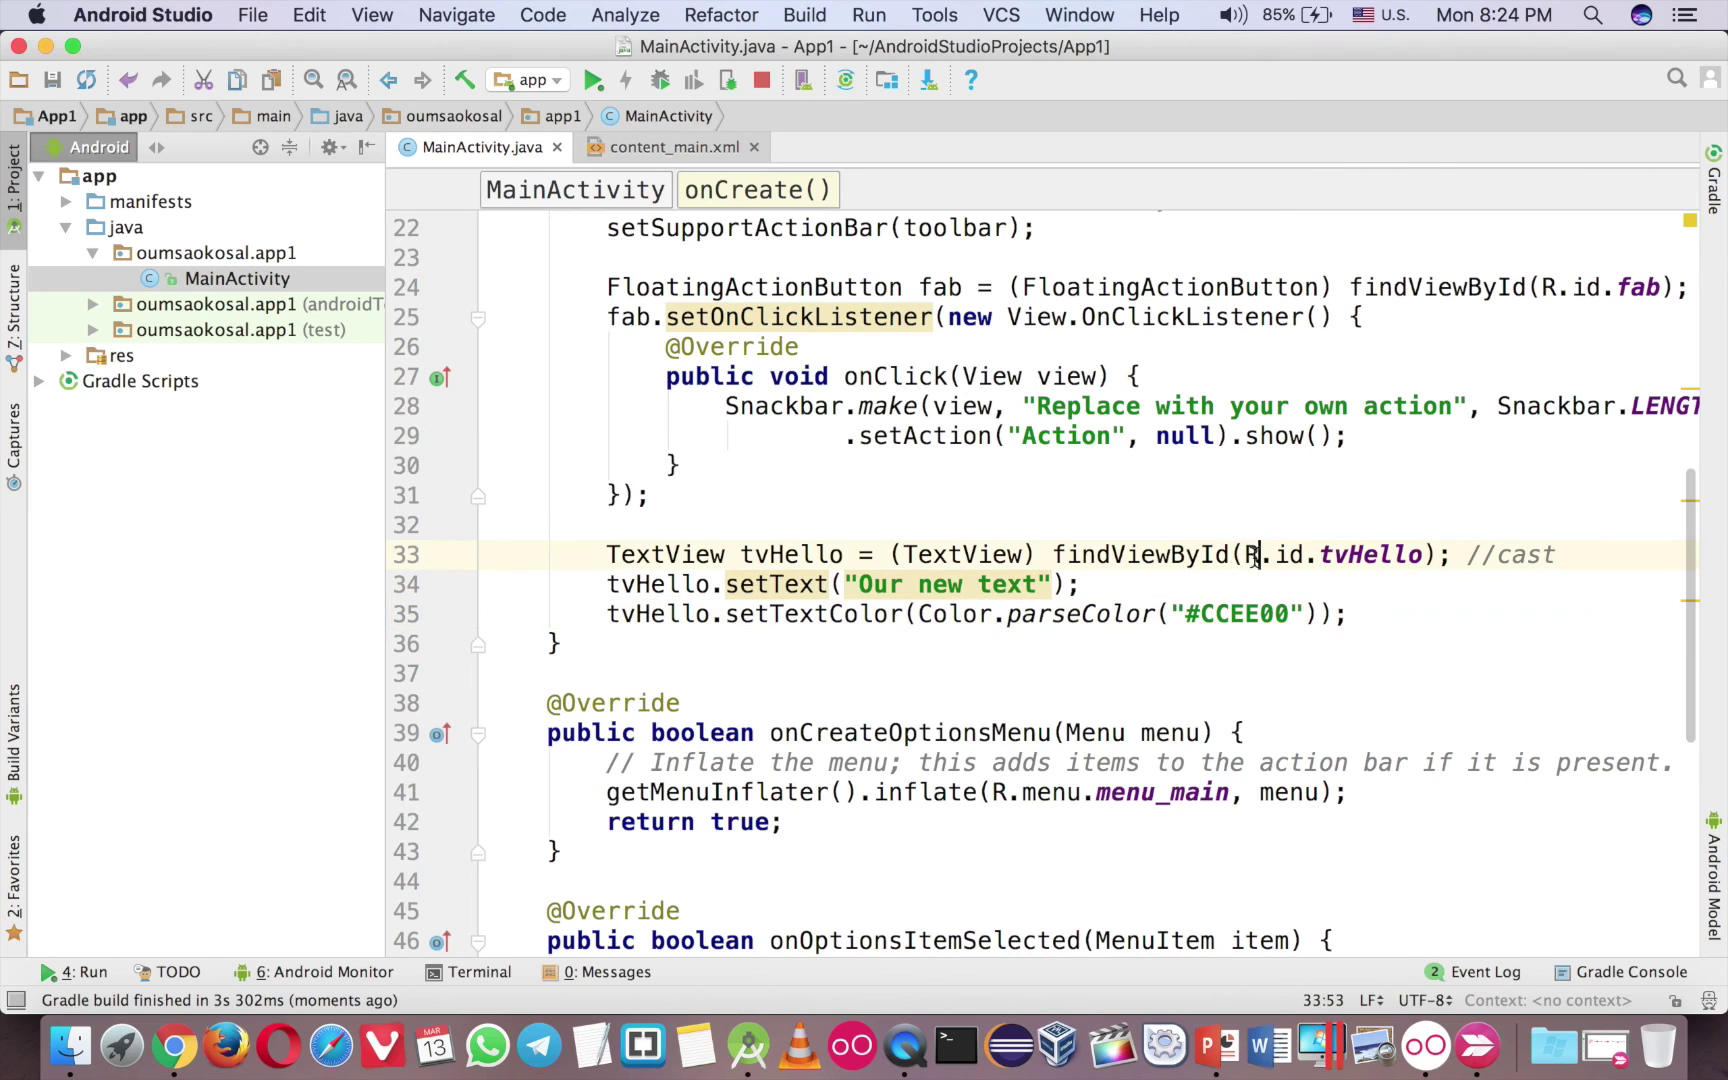
click(1155, 554)
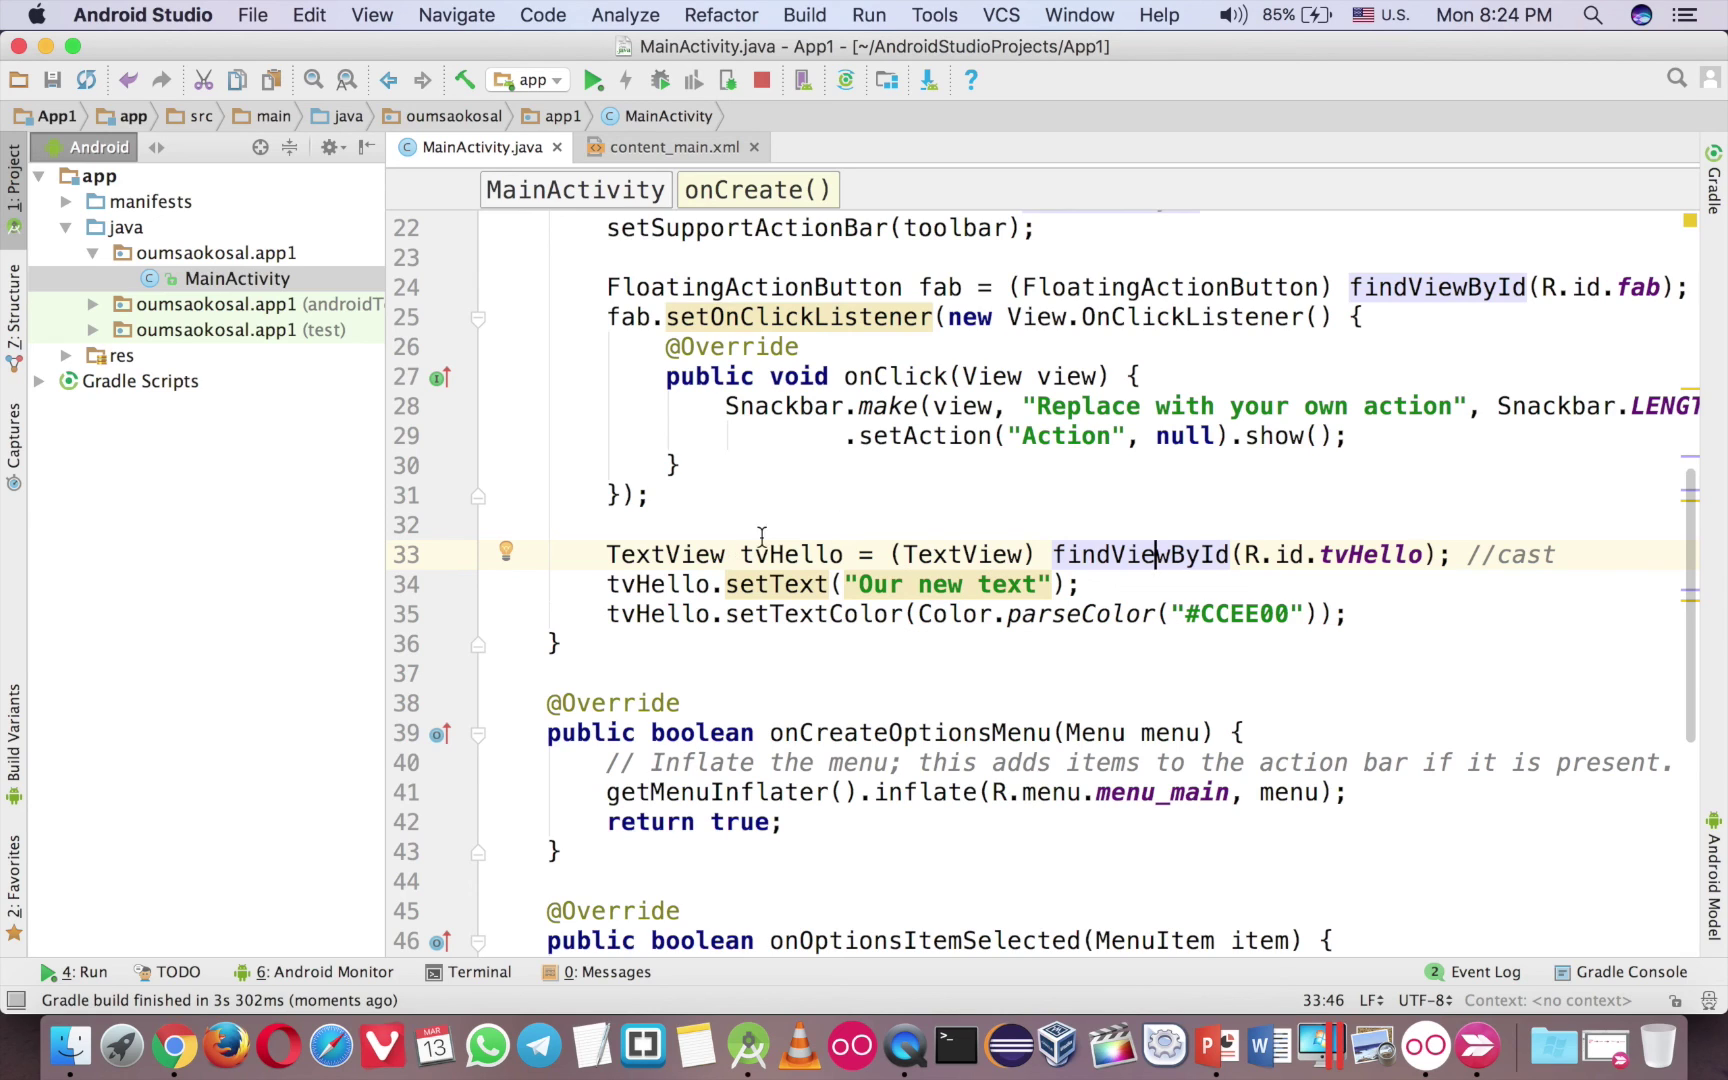
click(607, 553)
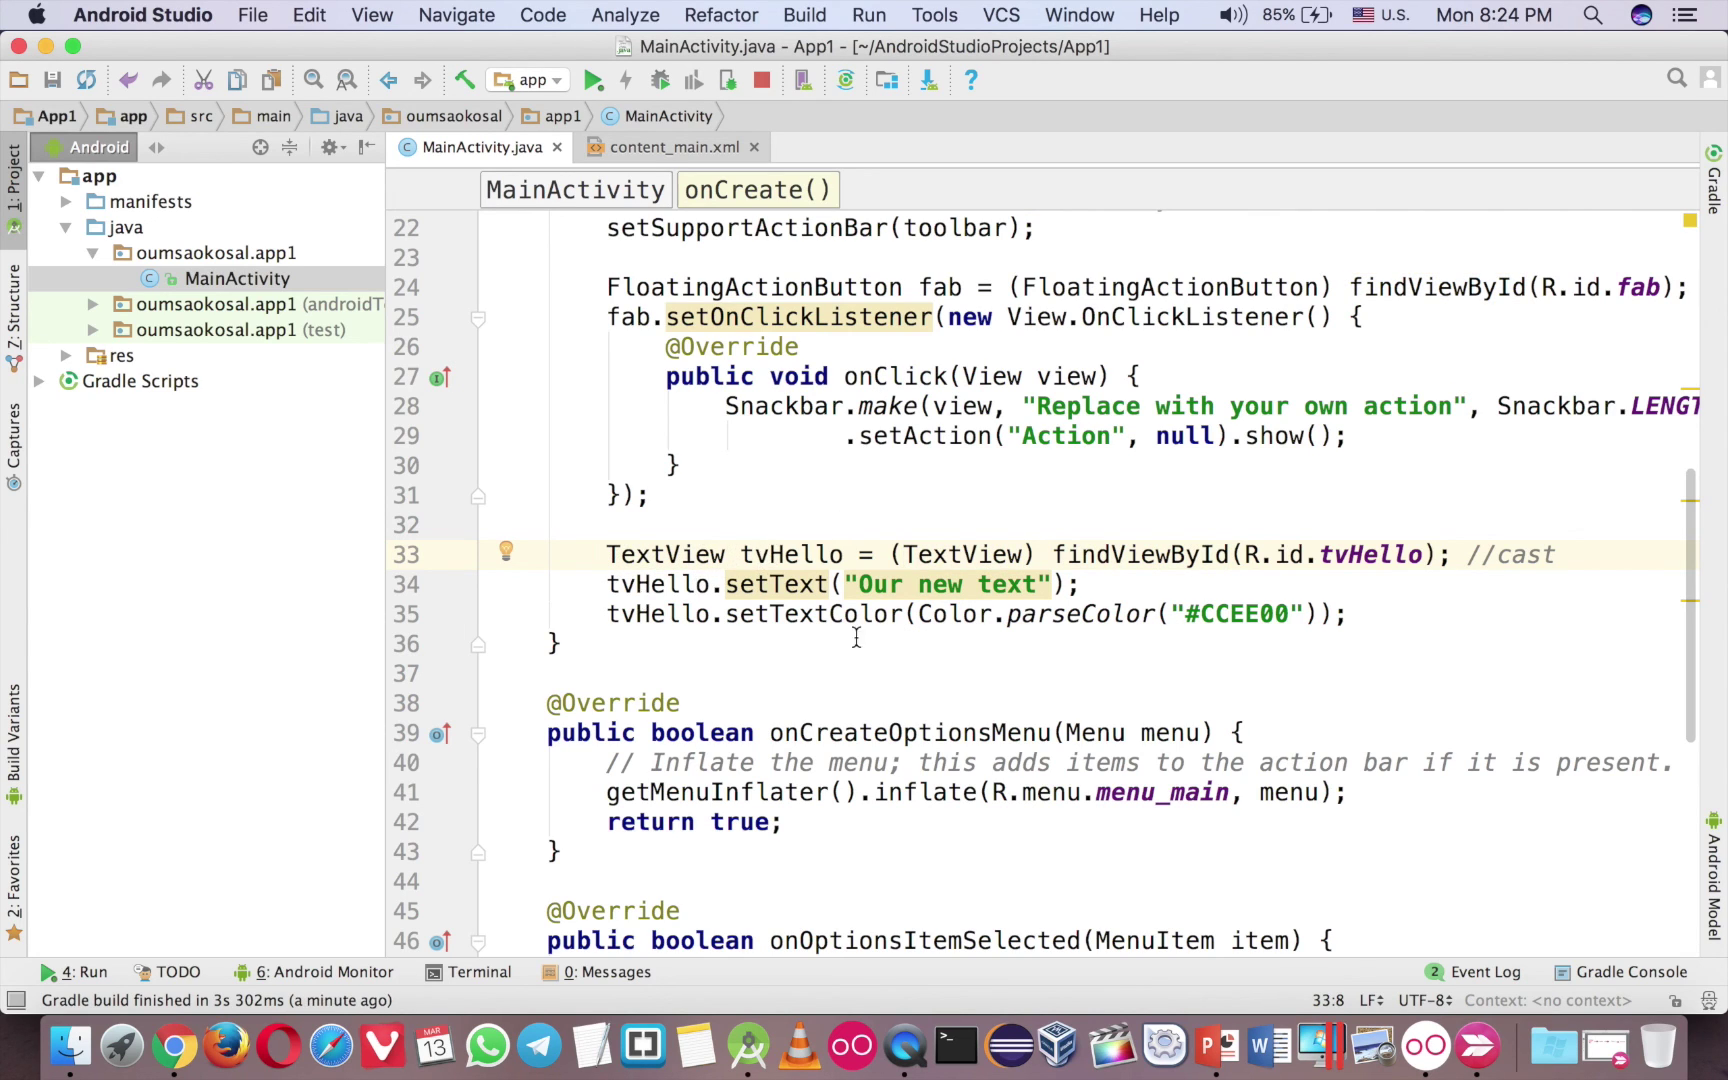
click(727, 584)
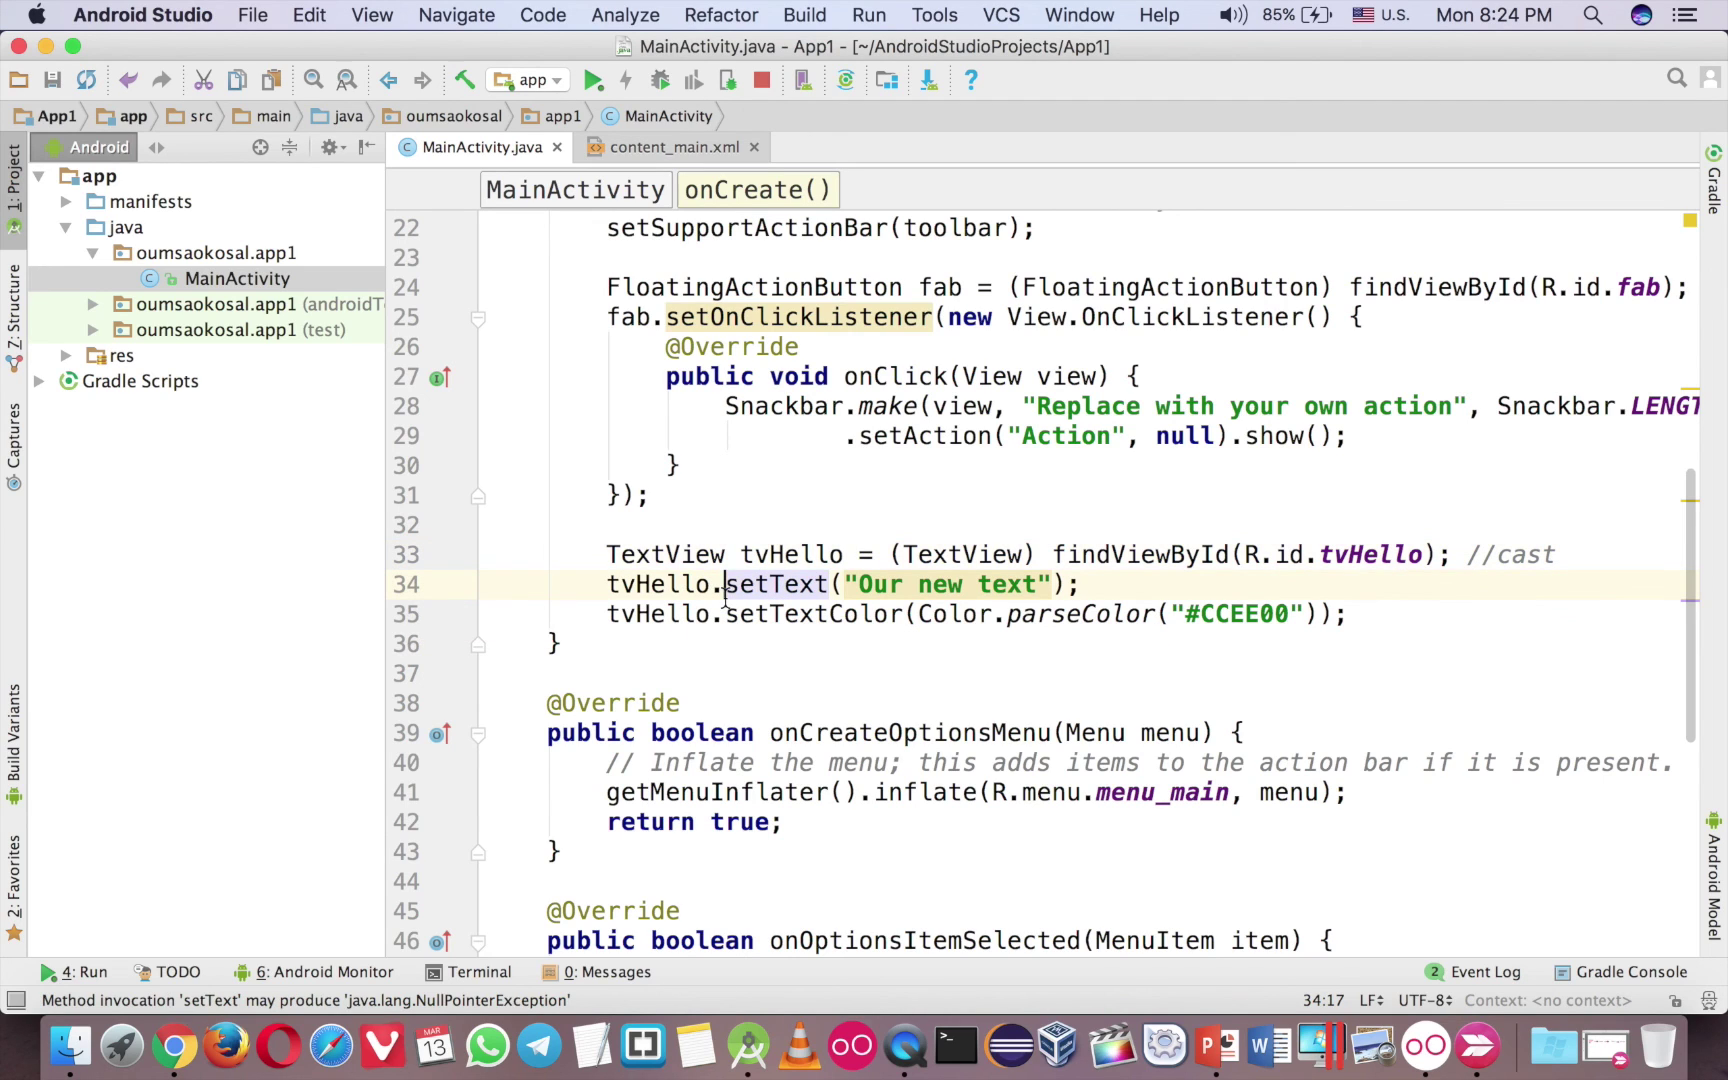